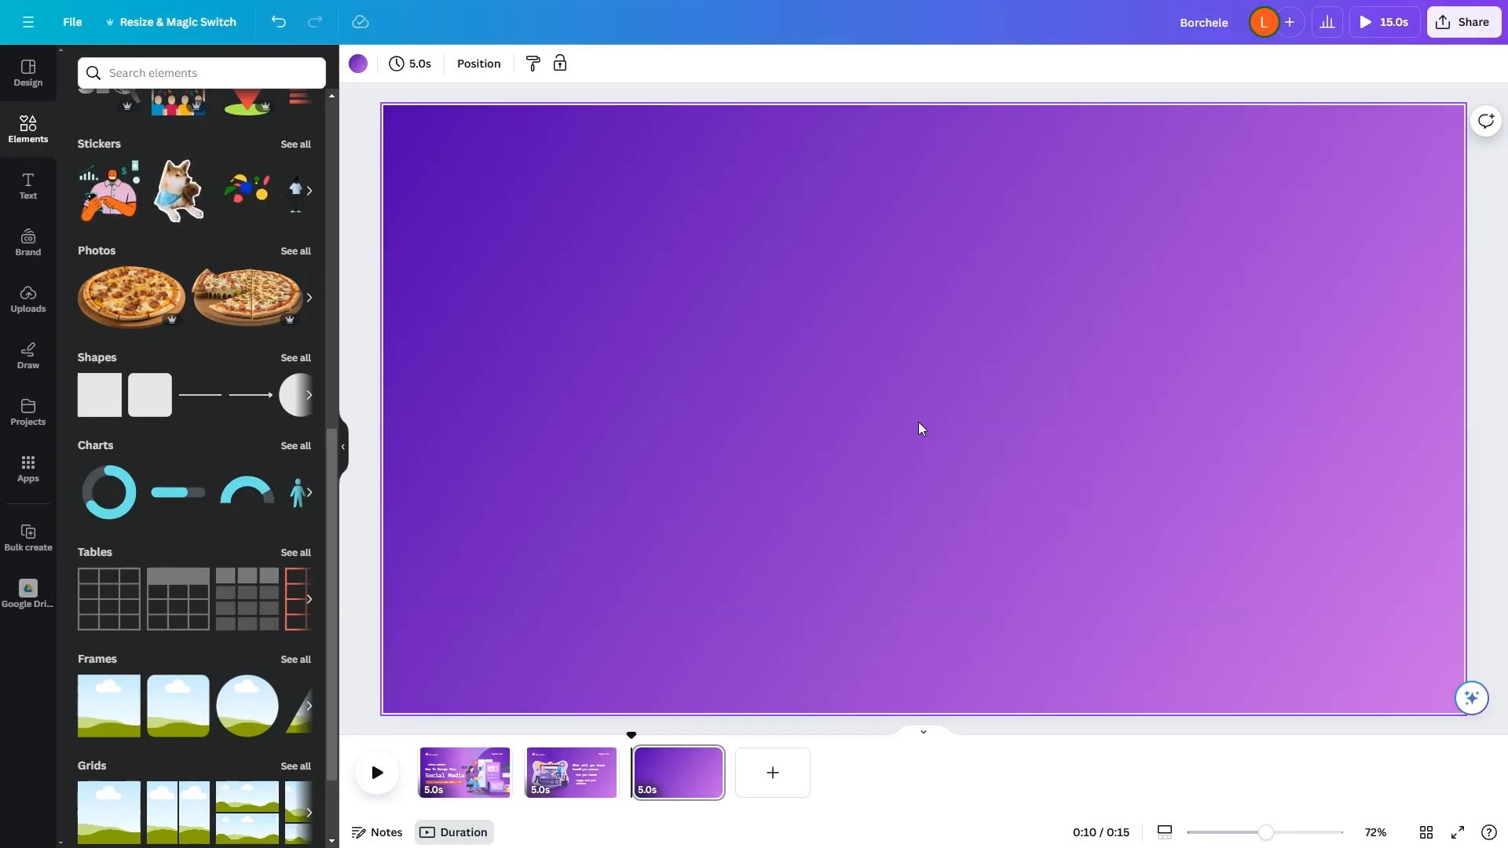
Step: Search the elements library for "social media" and restrict the results to graphics
{"action": "left_click", "coordinate": [181, 79]}
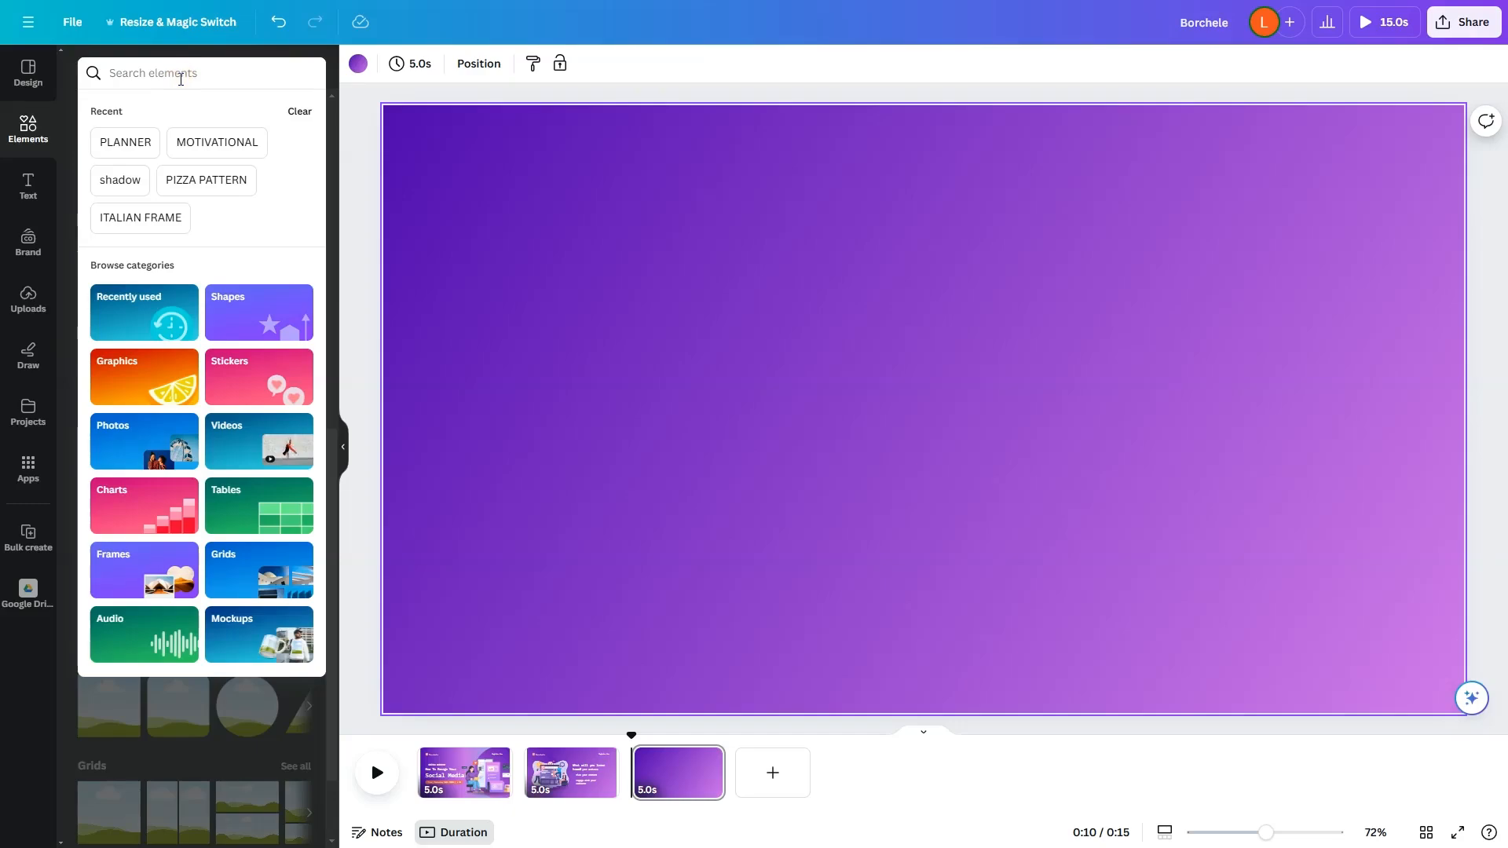
{"action": "type", "text": "social medi"}
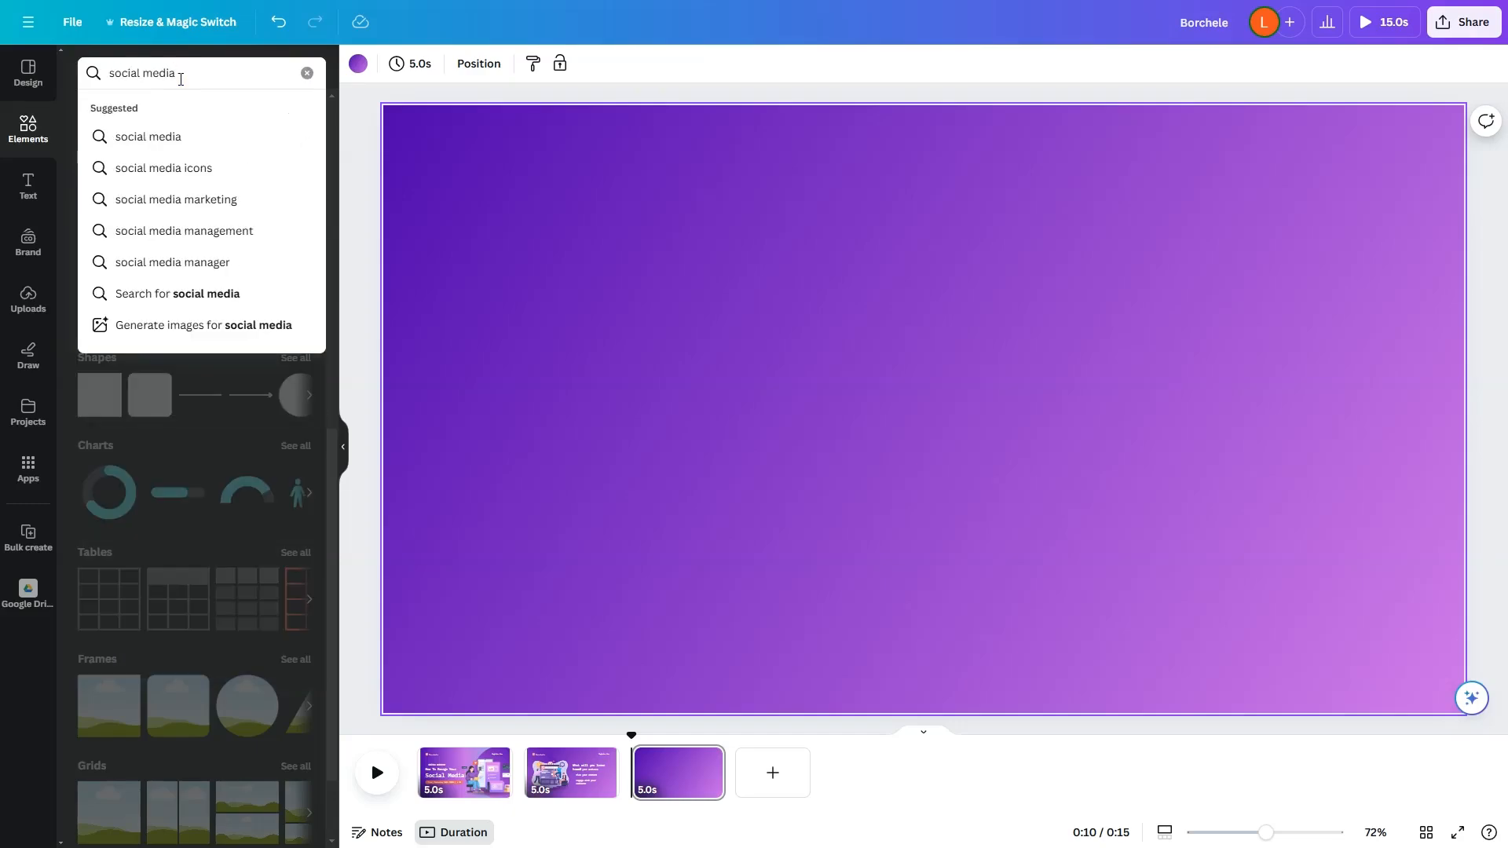
{"action": "type", "text": "a"}
{"action": "key", "text": "Return"}
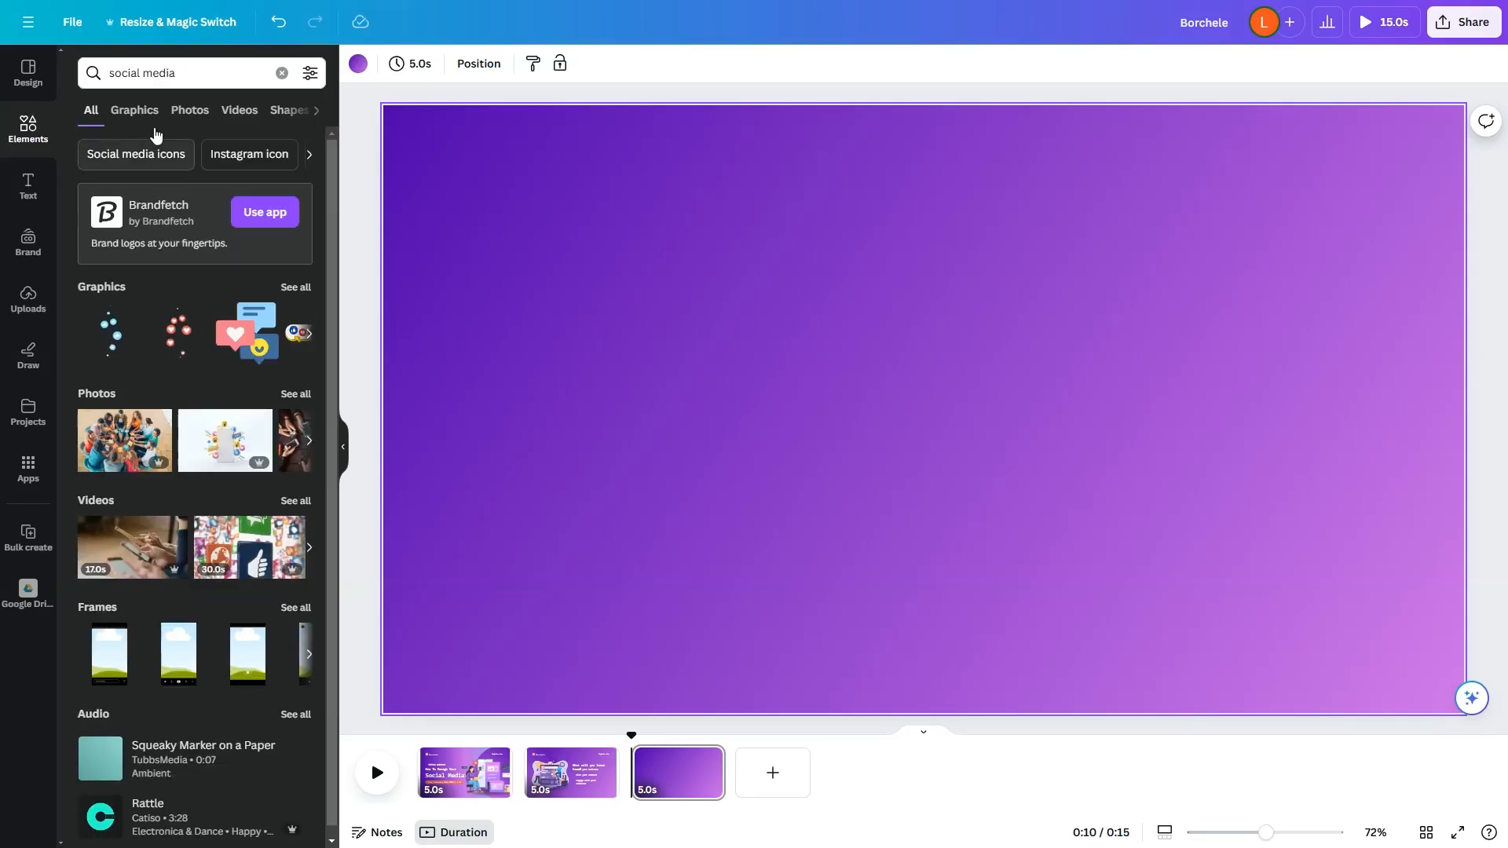
{"action": "left_click", "coordinate": [146, 116]}
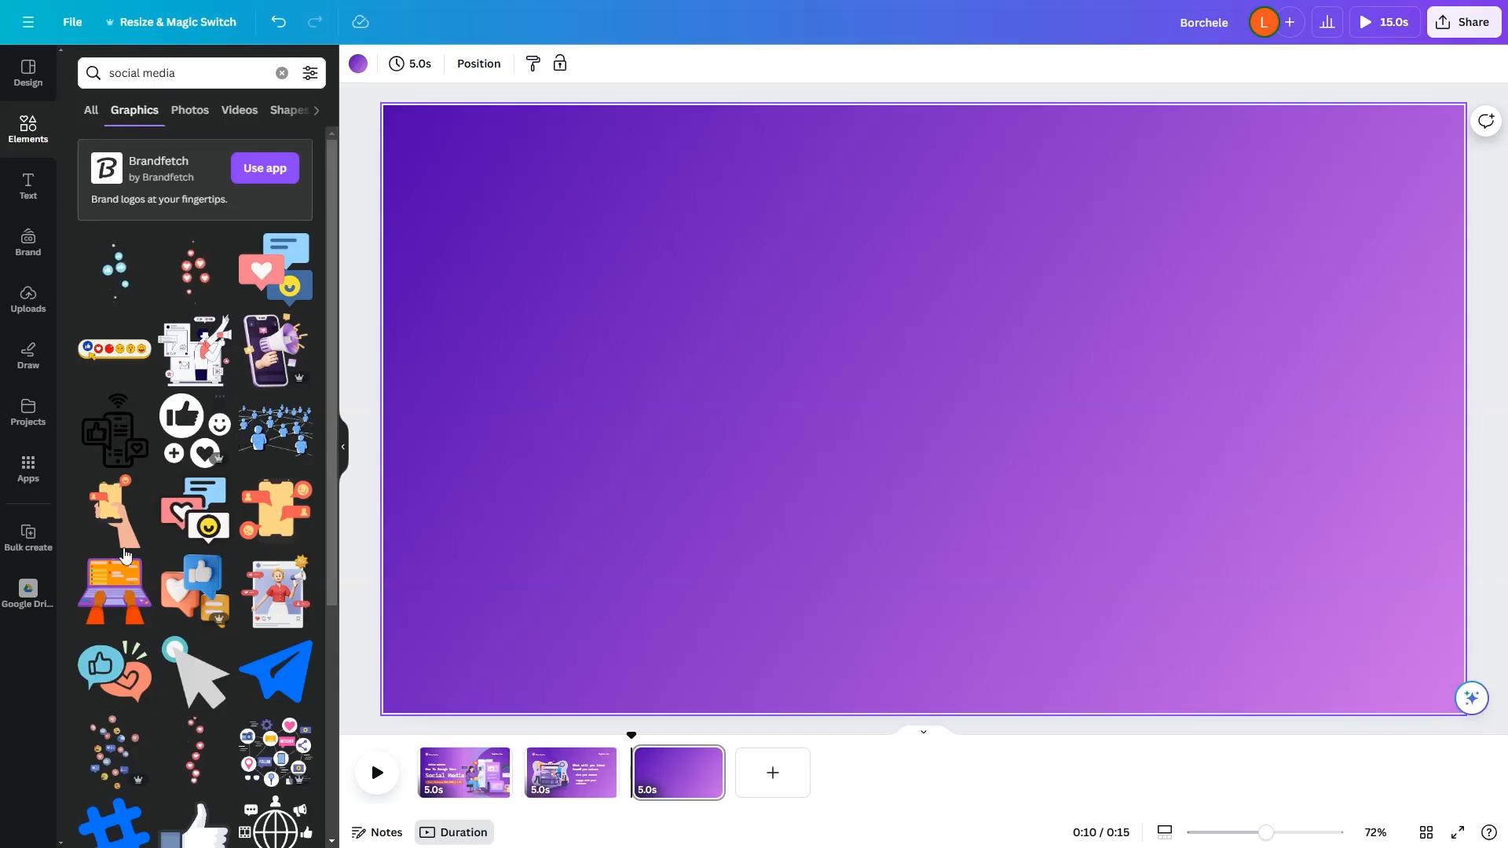
Step: Add the graphic of connected social media icons, with Message and Follow bubbles, to the middle of the purple page
{"action": "scroll", "coordinate": [171, 611], "scroll_direction": "down", "scroll_amount": 2}
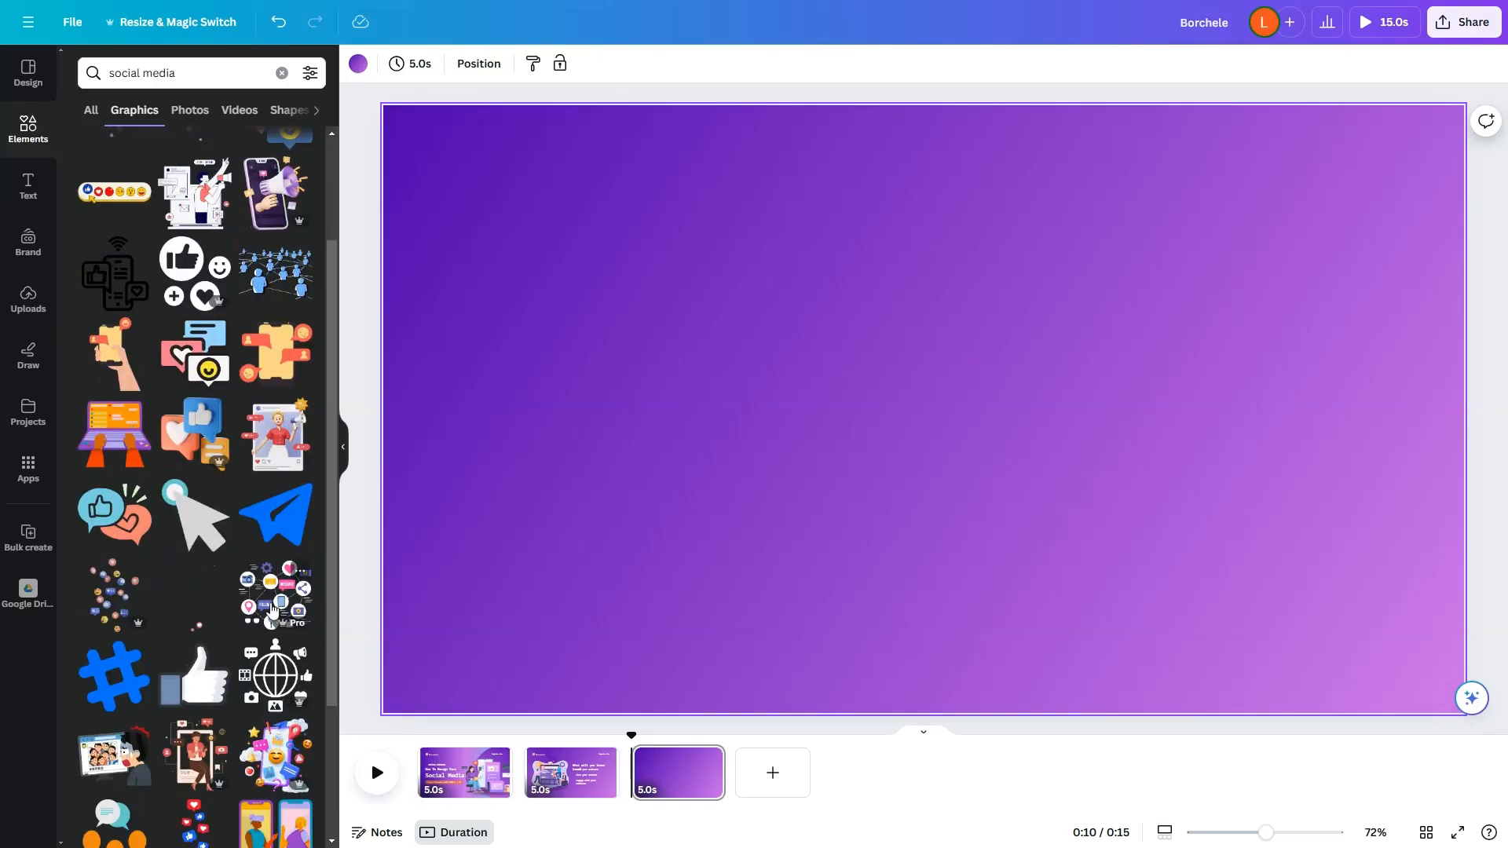
{"action": "left_click", "coordinate": [1119, 471]}
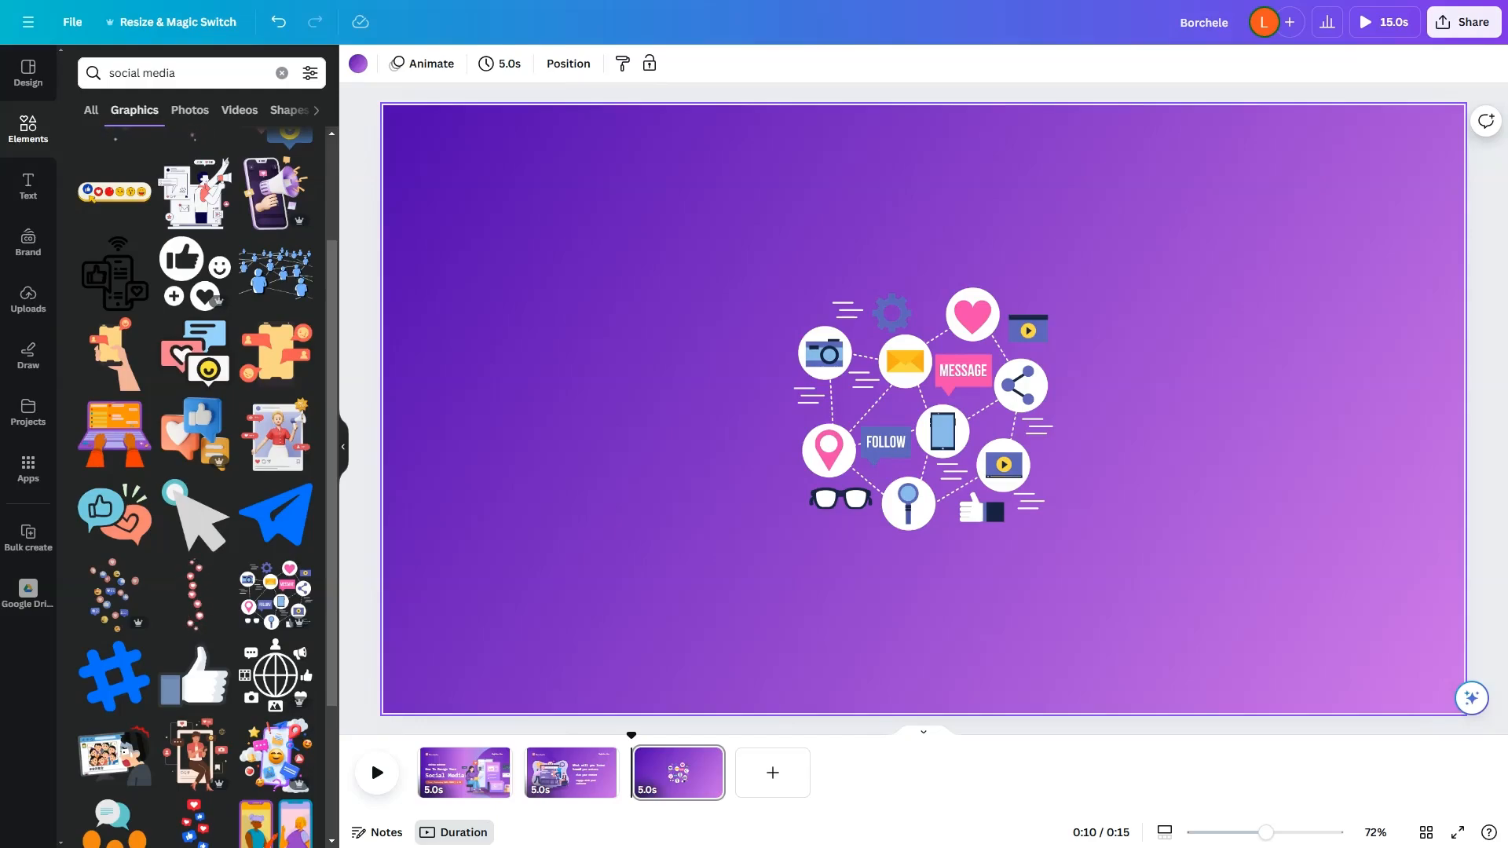
{"action": "left_click", "coordinate": [966, 429]}
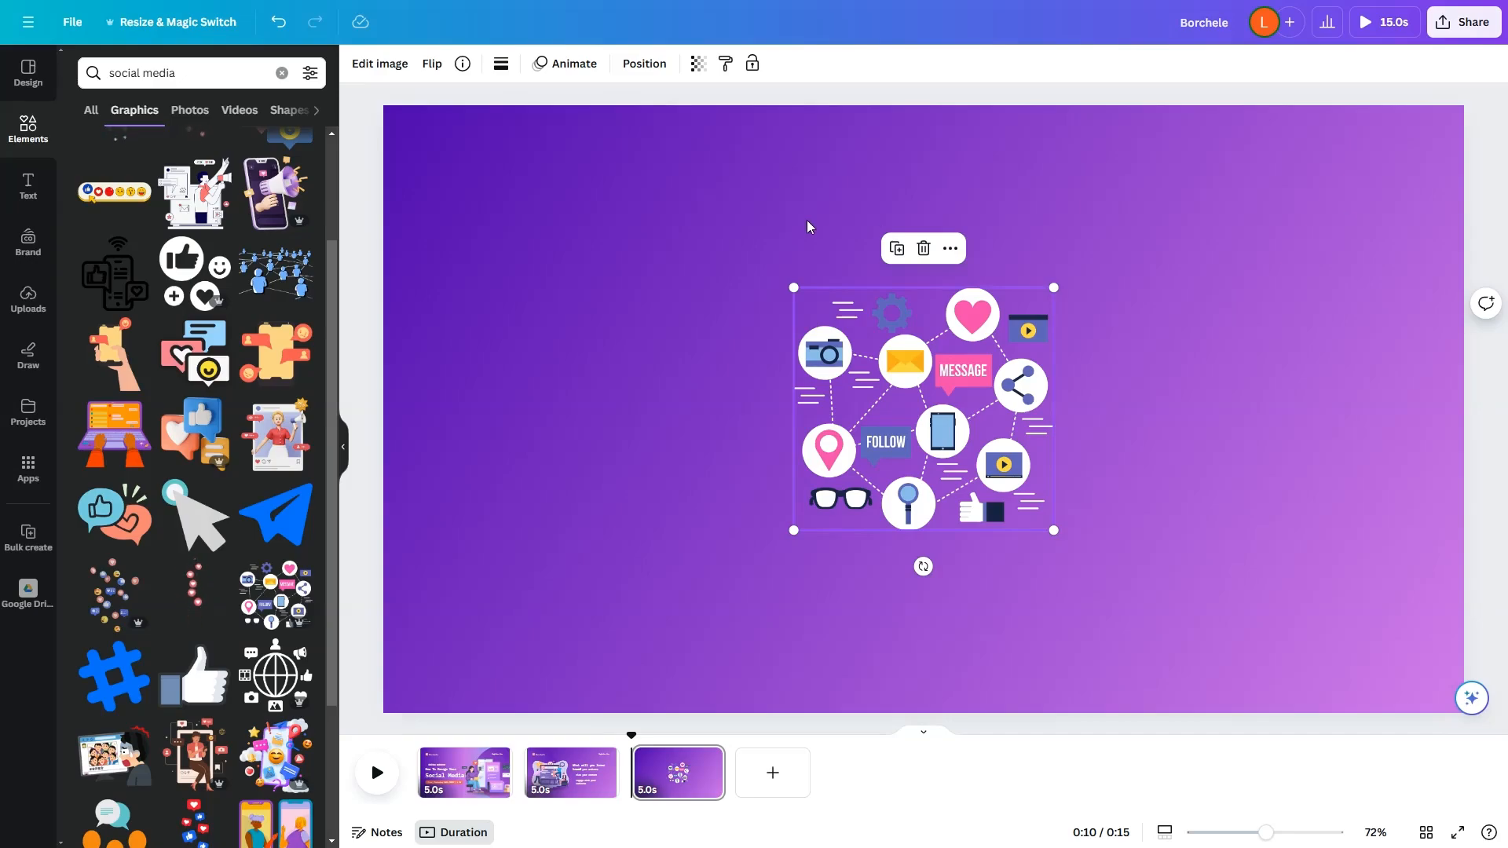
{"action": "left_click", "coordinate": [619, 338]}
Step: Add a body text box with the copied Social Media Platform Usage figures and place it in the page's upper-right corner
{"action": "left_click", "coordinate": [29, 187]}
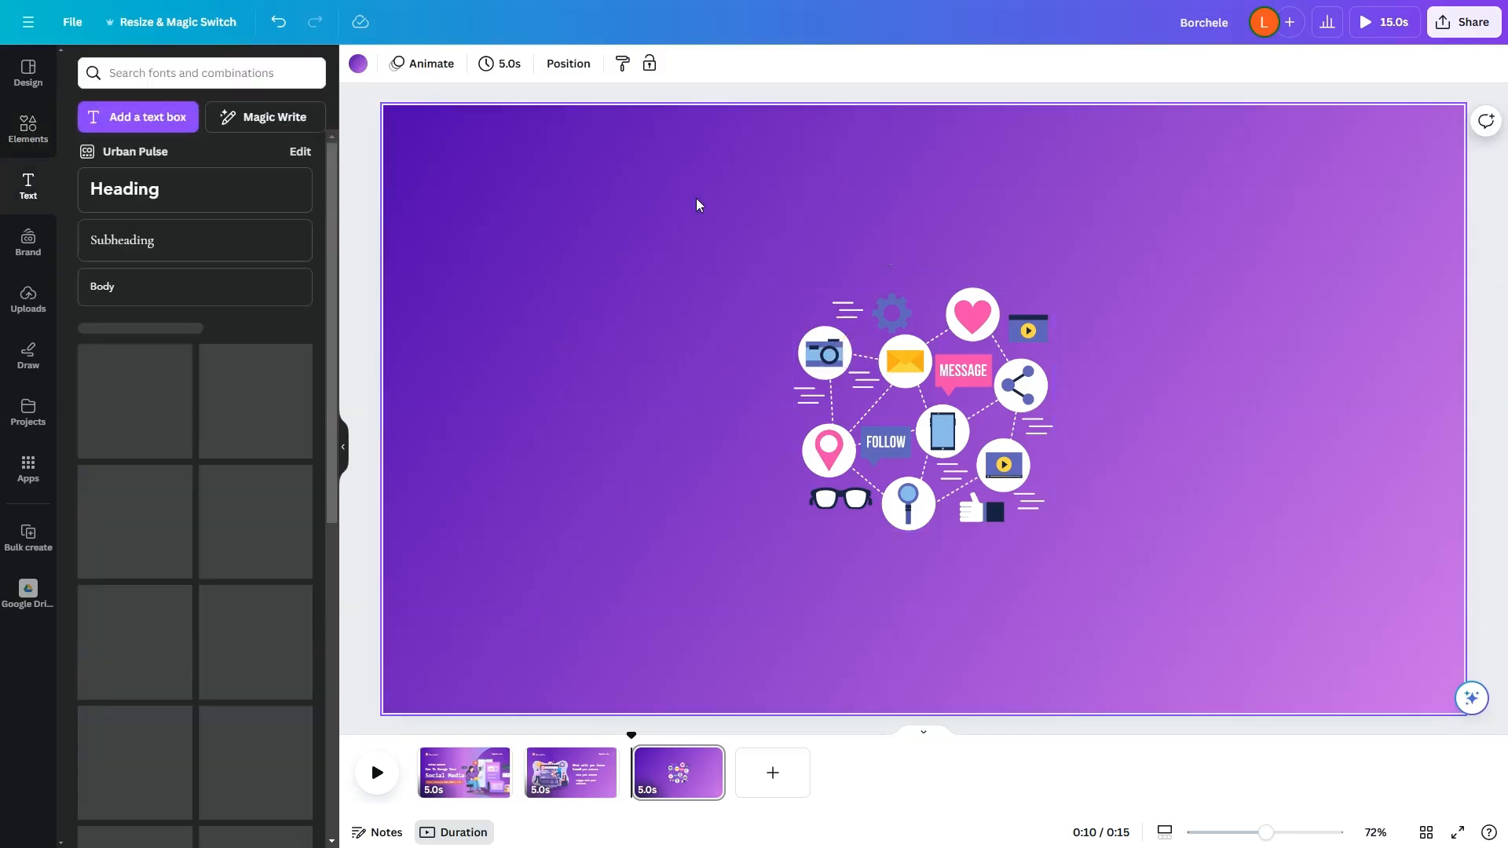
{"action": "left_click", "coordinate": [134, 287]}
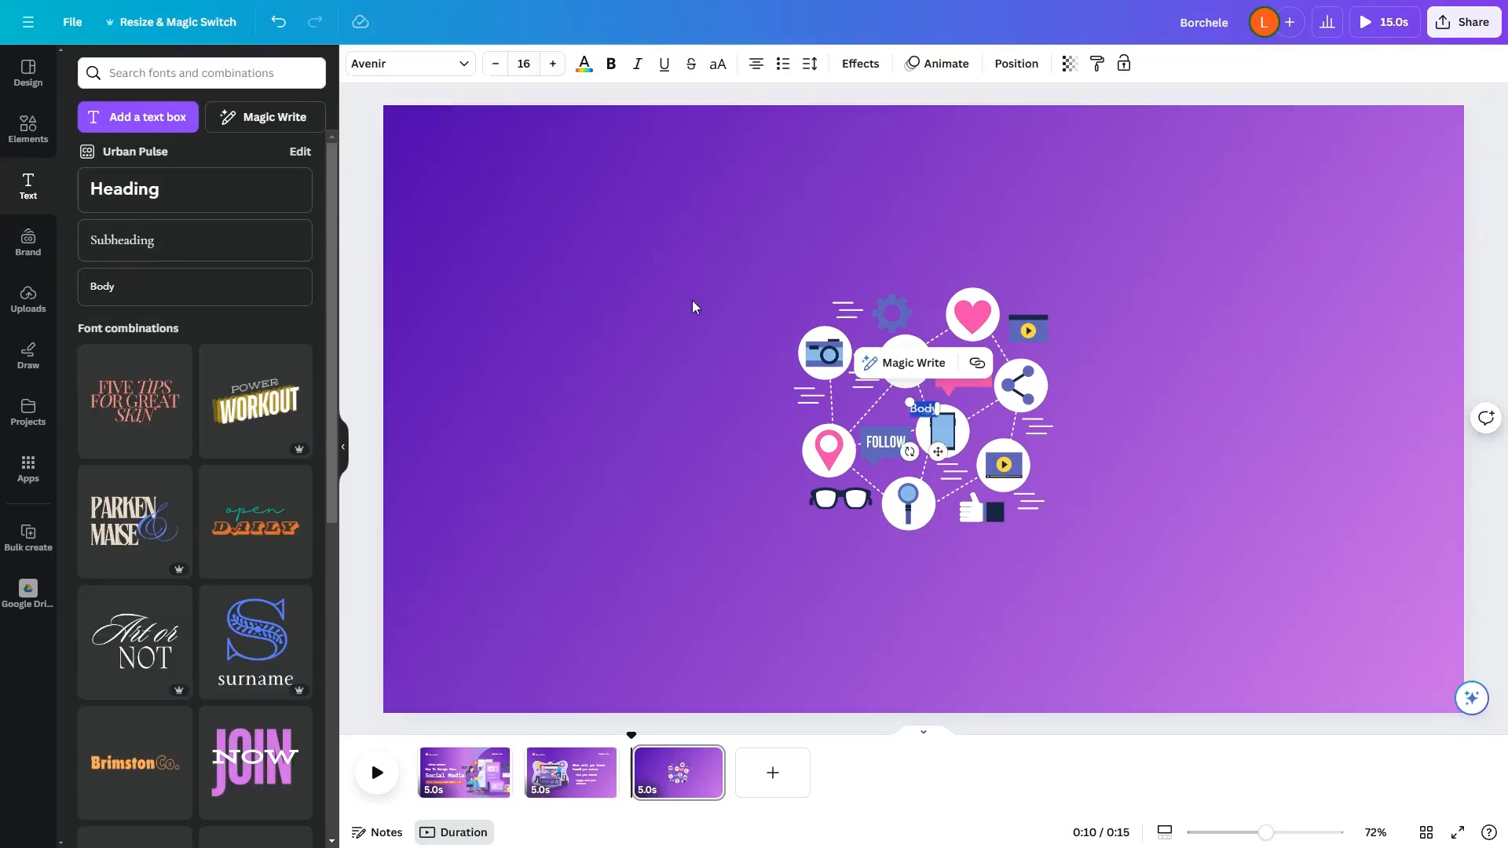
{"action": "type", "text": "1. Social Media Platform Usage (Pie Chart) Facebook: 29% YouTube: 24% Instagram: 20% TikTok: 12% Twitter: 8% Other: 7%"}
{"action": "left_click_drag", "start_coordinate": [938, 459], "coordinate": [1322, 193]}
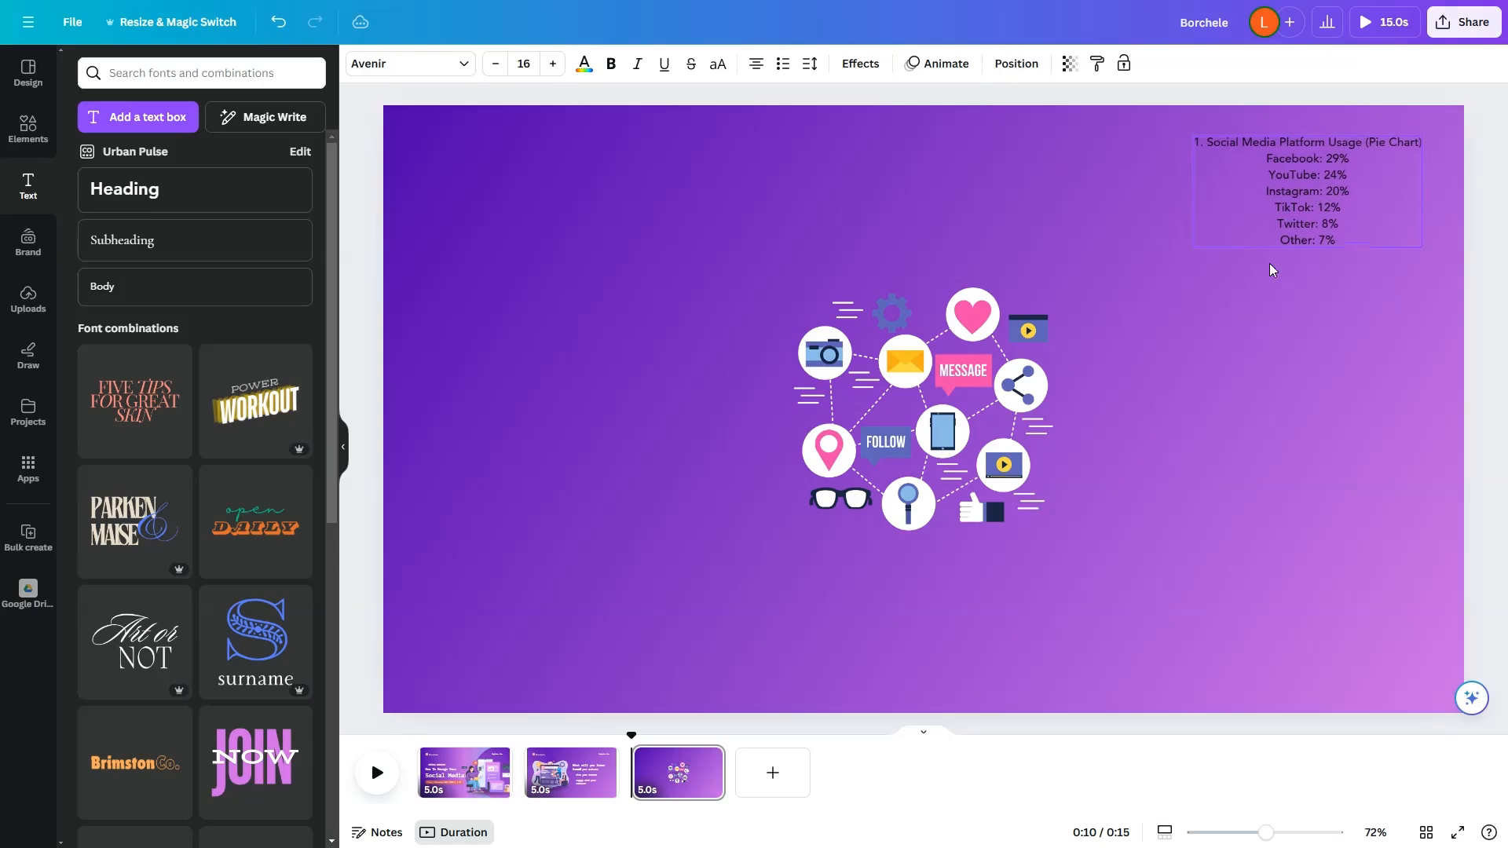
{"action": "left_click", "coordinate": [1229, 407]}
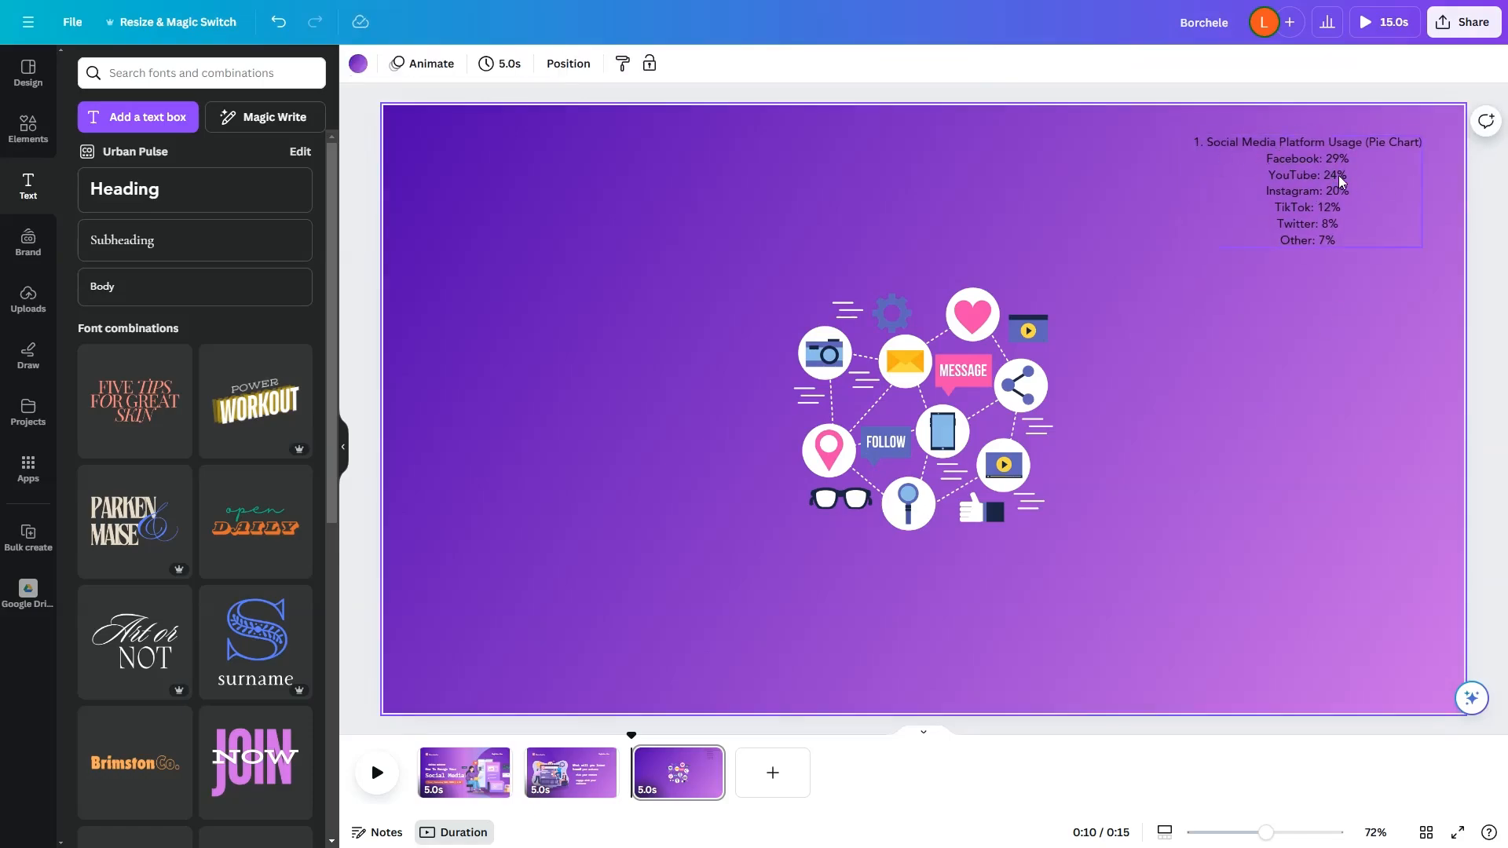
Step: Clear the "social media" element search and insert a pie chart from the chart collection onto the page
{"action": "left_click", "coordinate": [19, 128]}
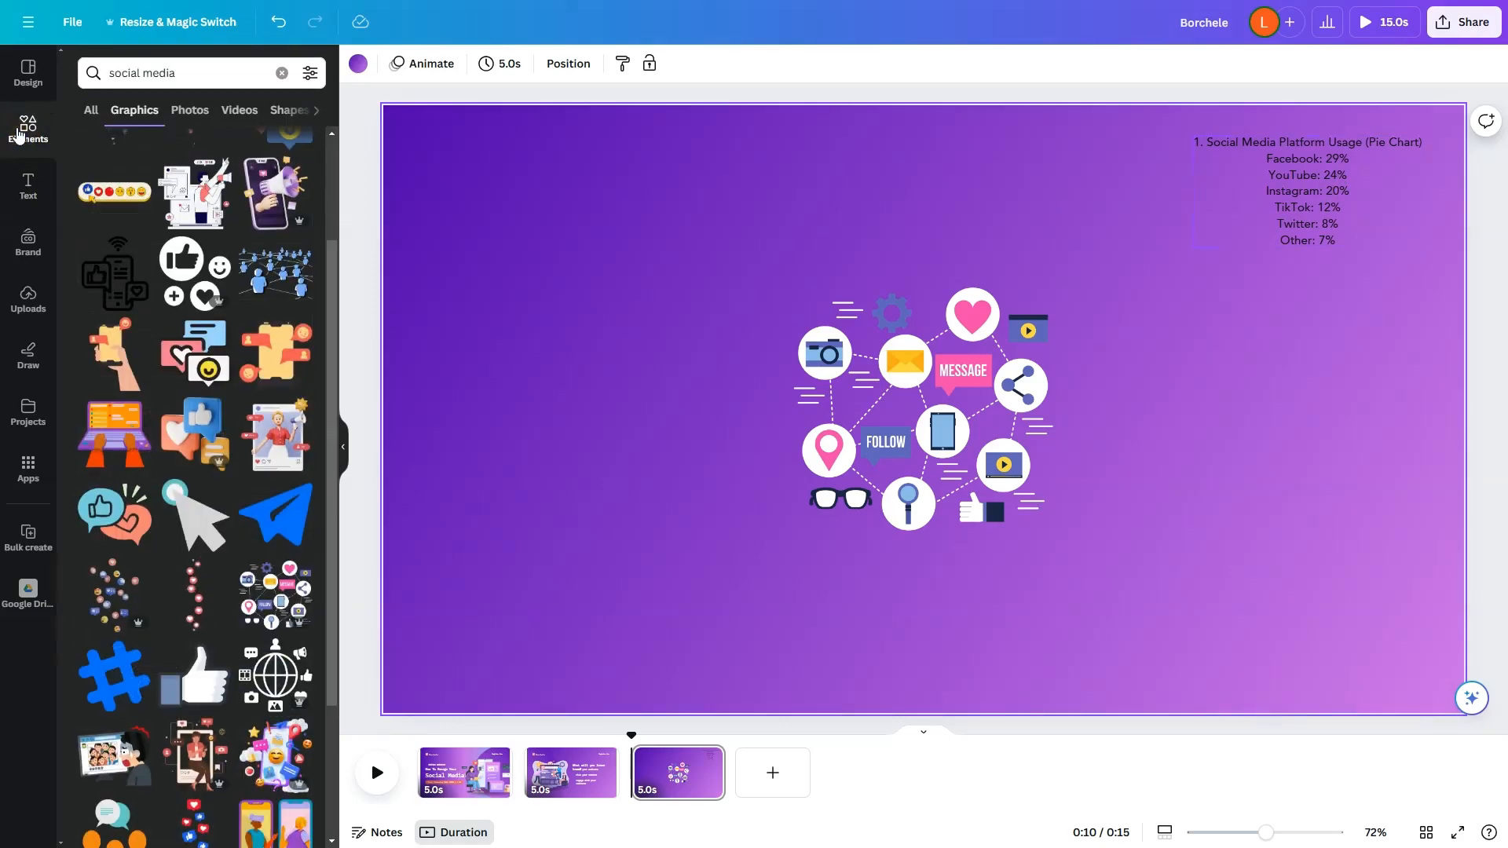
{"action": "left_click", "coordinate": [93, 112]}
{"action": "left_click", "coordinate": [282, 72]}
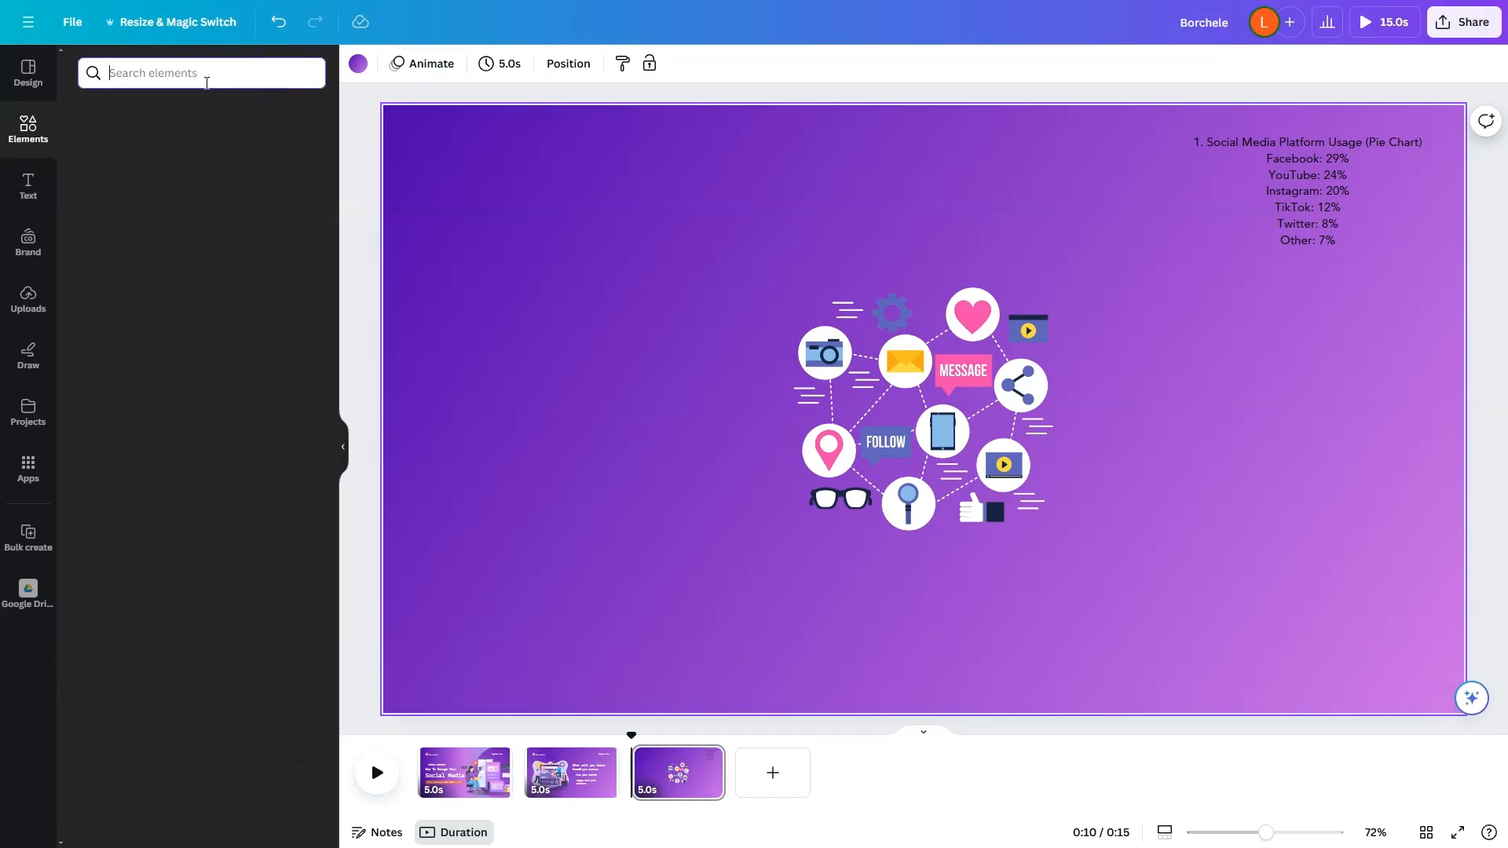
{"action": "left_click", "coordinate": [97, 330]}
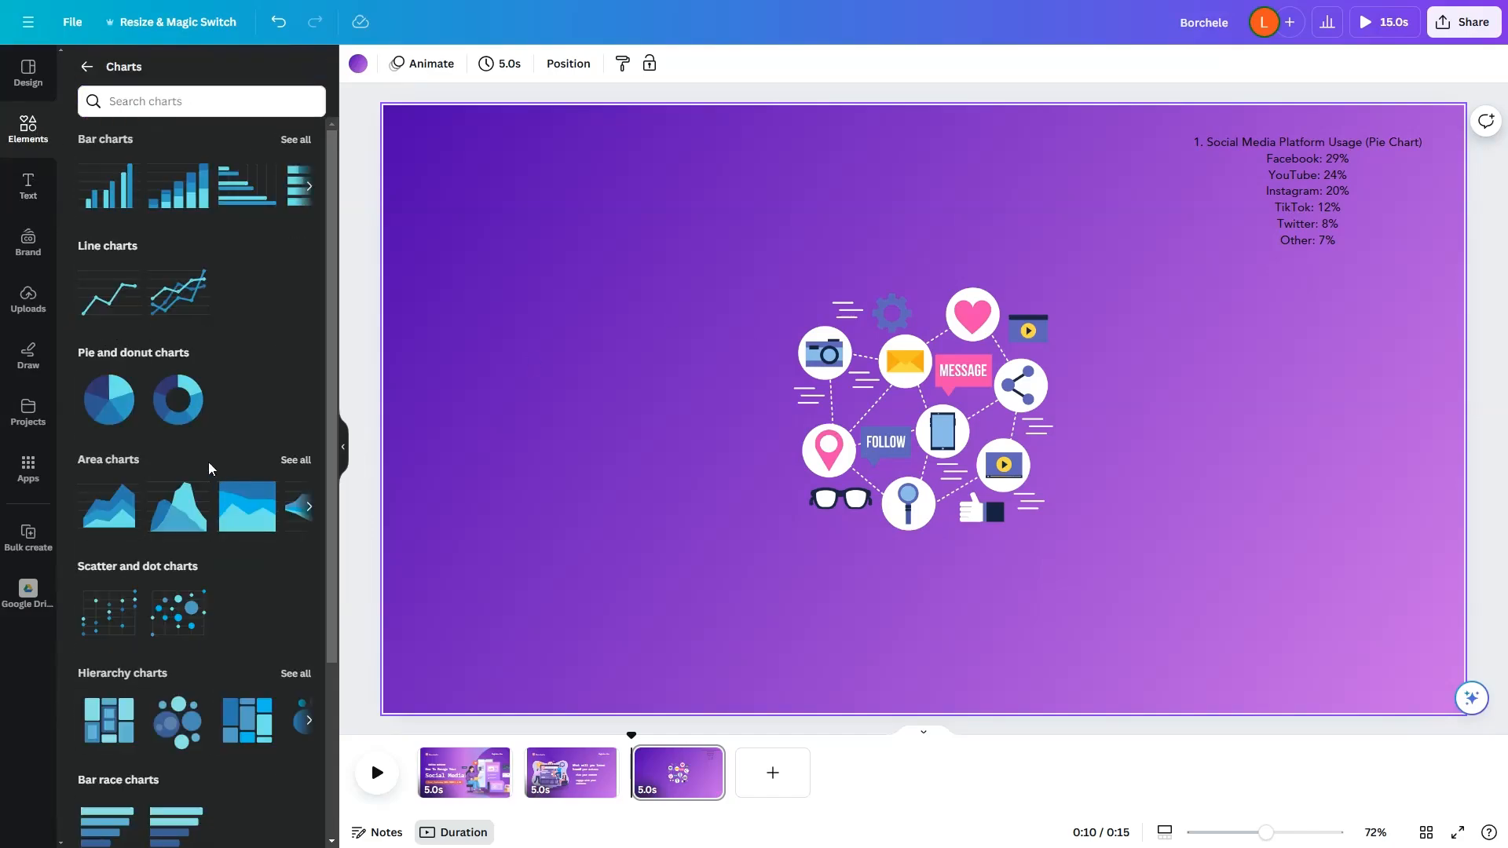
{"action": "scroll", "coordinate": [235, 447], "scroll_direction": "down", "scroll_amount": 2}
{"action": "scroll", "coordinate": [255, 510], "scroll_direction": "down", "scroll_amount": 1}
{"action": "scroll", "coordinate": [253, 472], "scroll_direction": "up", "scroll_amount": 3}
{"action": "left_click", "coordinate": [122, 408]}
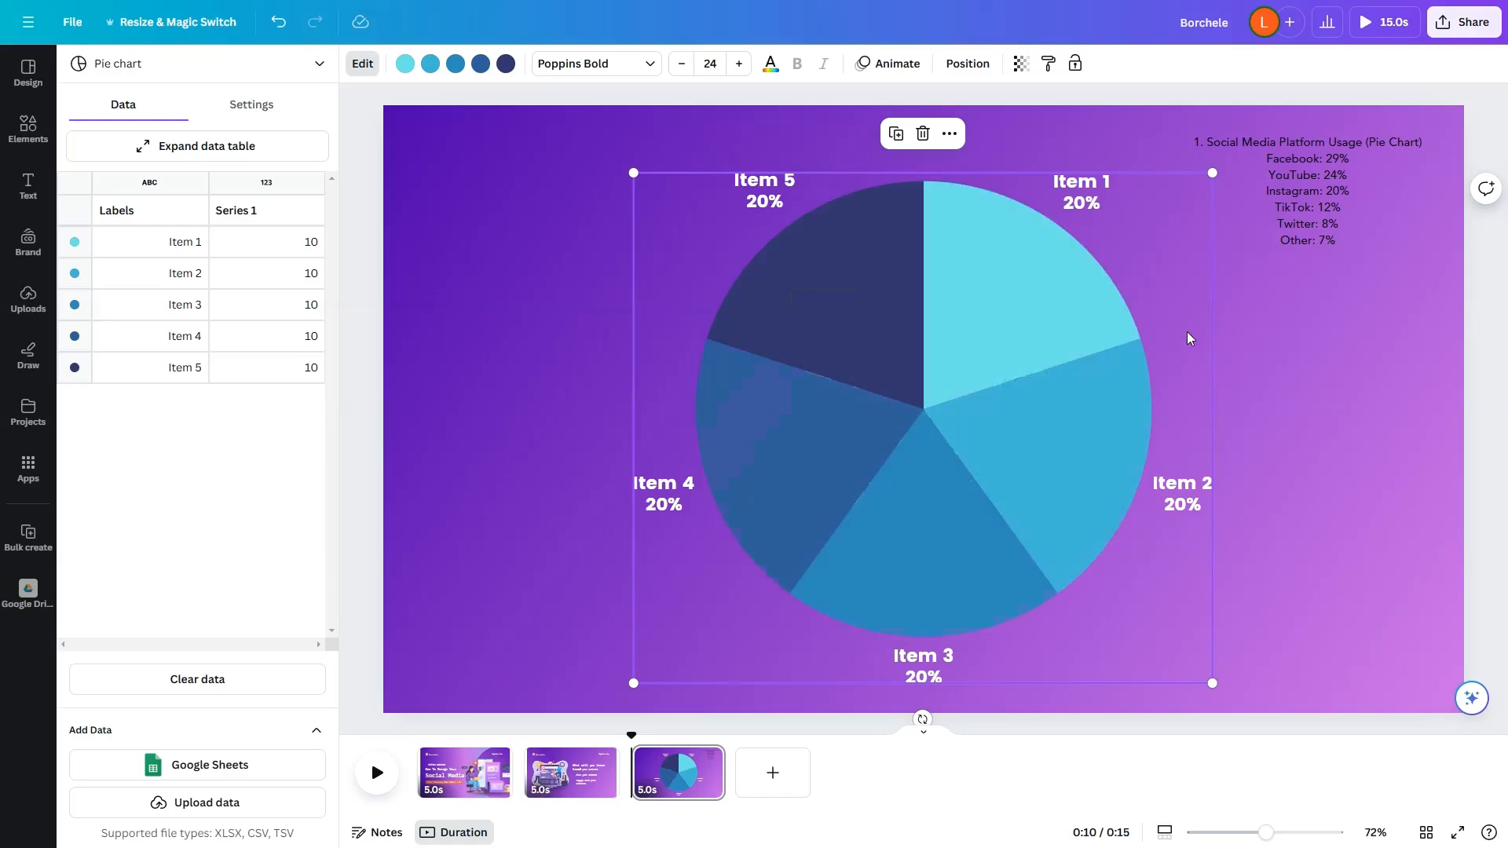
Step: Rename the first three pie chart labels to Facebook, YouTube and Instagram
{"action": "double_click", "coordinate": [179, 244]}
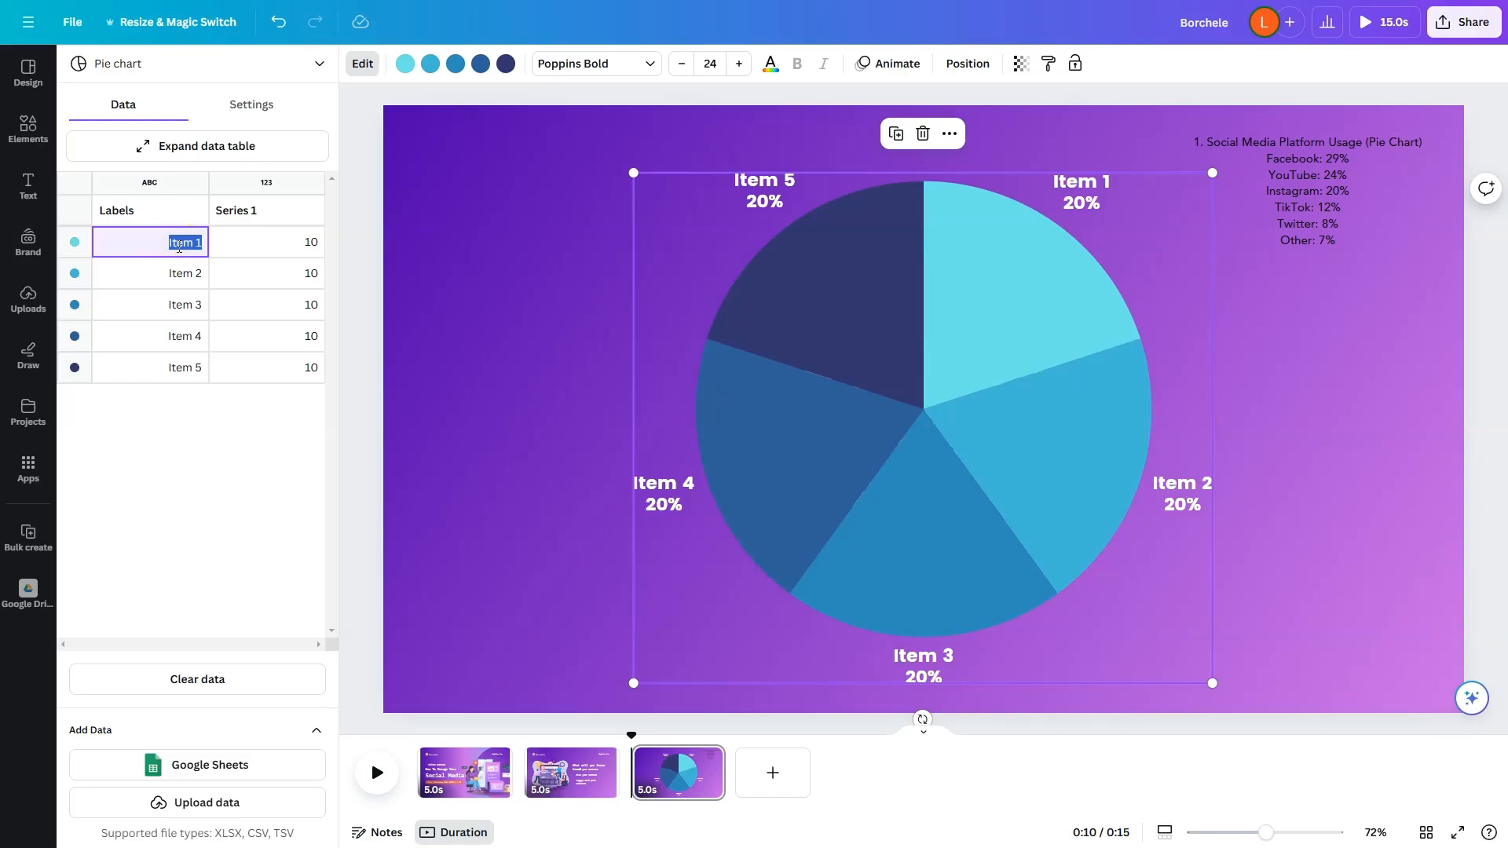
{"action": "type", "text": "Facebook"}
{"action": "double_click", "coordinate": [182, 274]}
{"action": "type", "text": "Y"}
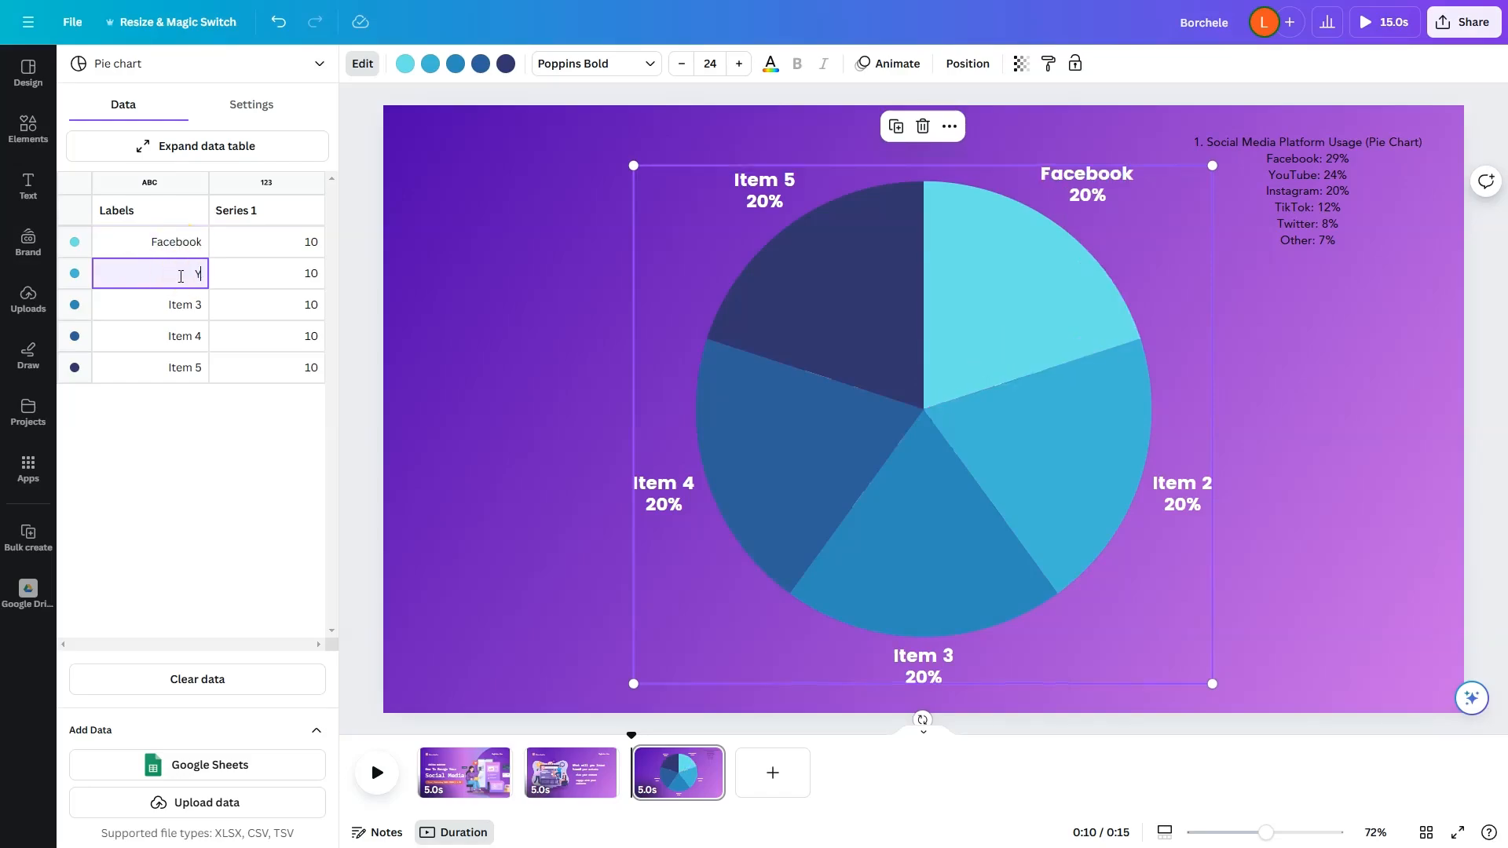
{"action": "type", "text": "ouTube"}
{"action": "double_click", "coordinate": [177, 303]}
{"action": "type", "text": "Instagram"}
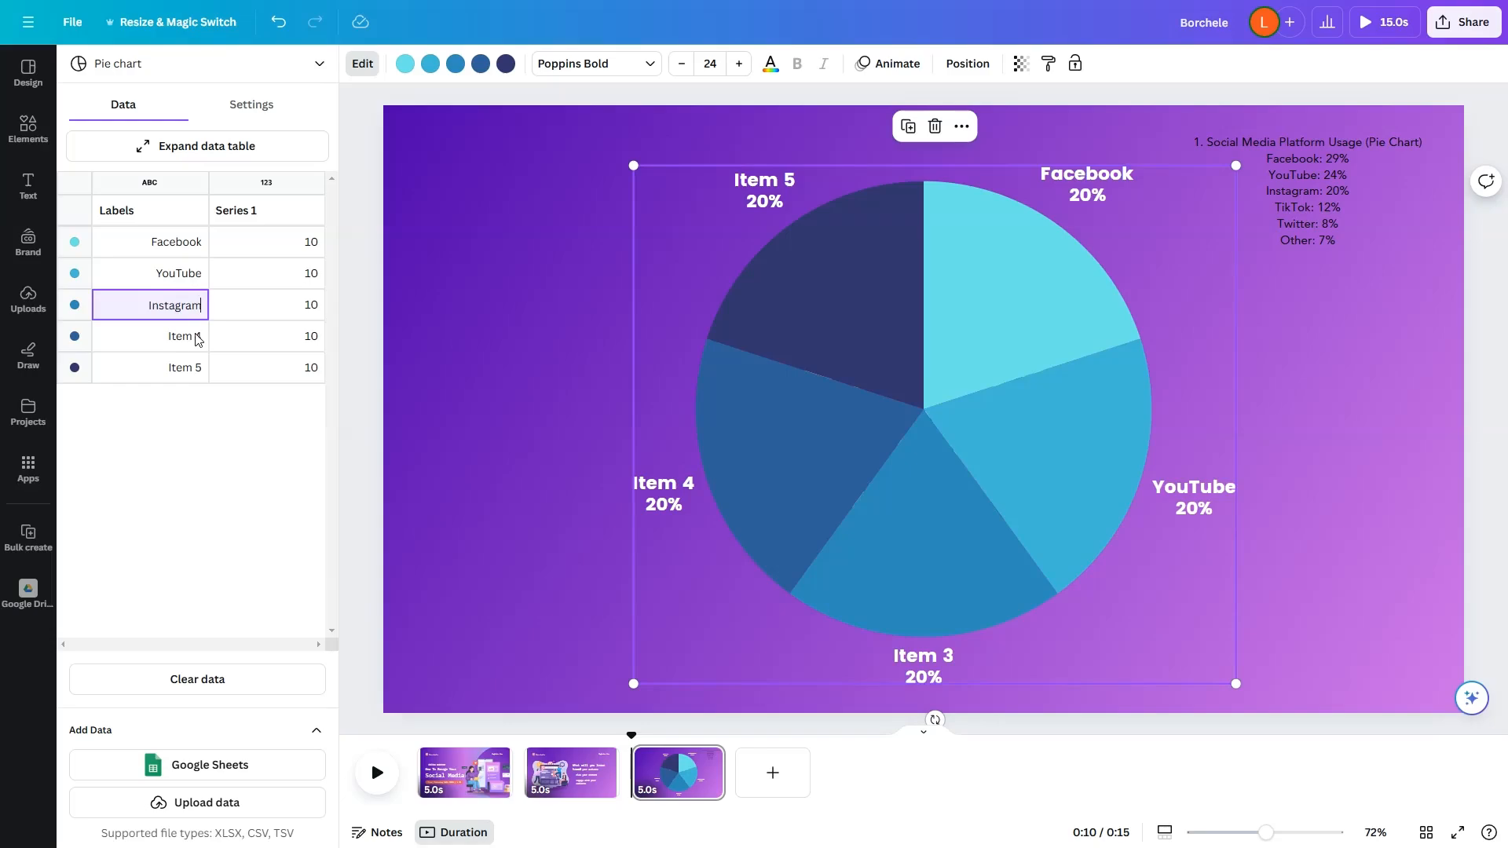
Step: Rename the fourth and fifth chart labels to TikTok and Twitter, and add a sixth label, Other
{"action": "double_click", "coordinate": [195, 338]}
{"action": "type", "text": "TikTok"}
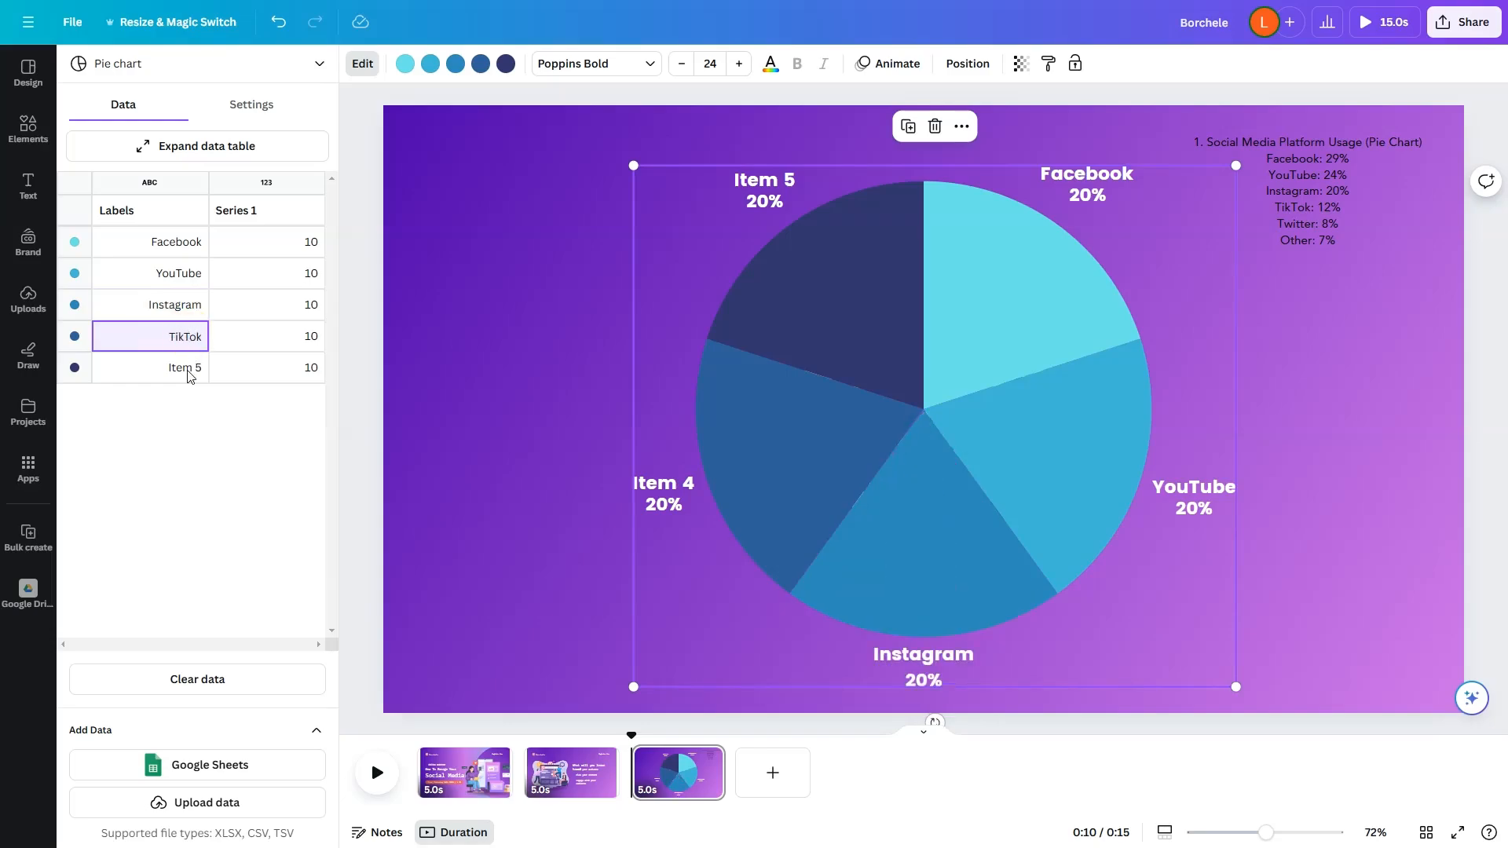
{"action": "double_click", "coordinate": [189, 369]}
{"action": "type", "text": "Twitter"}
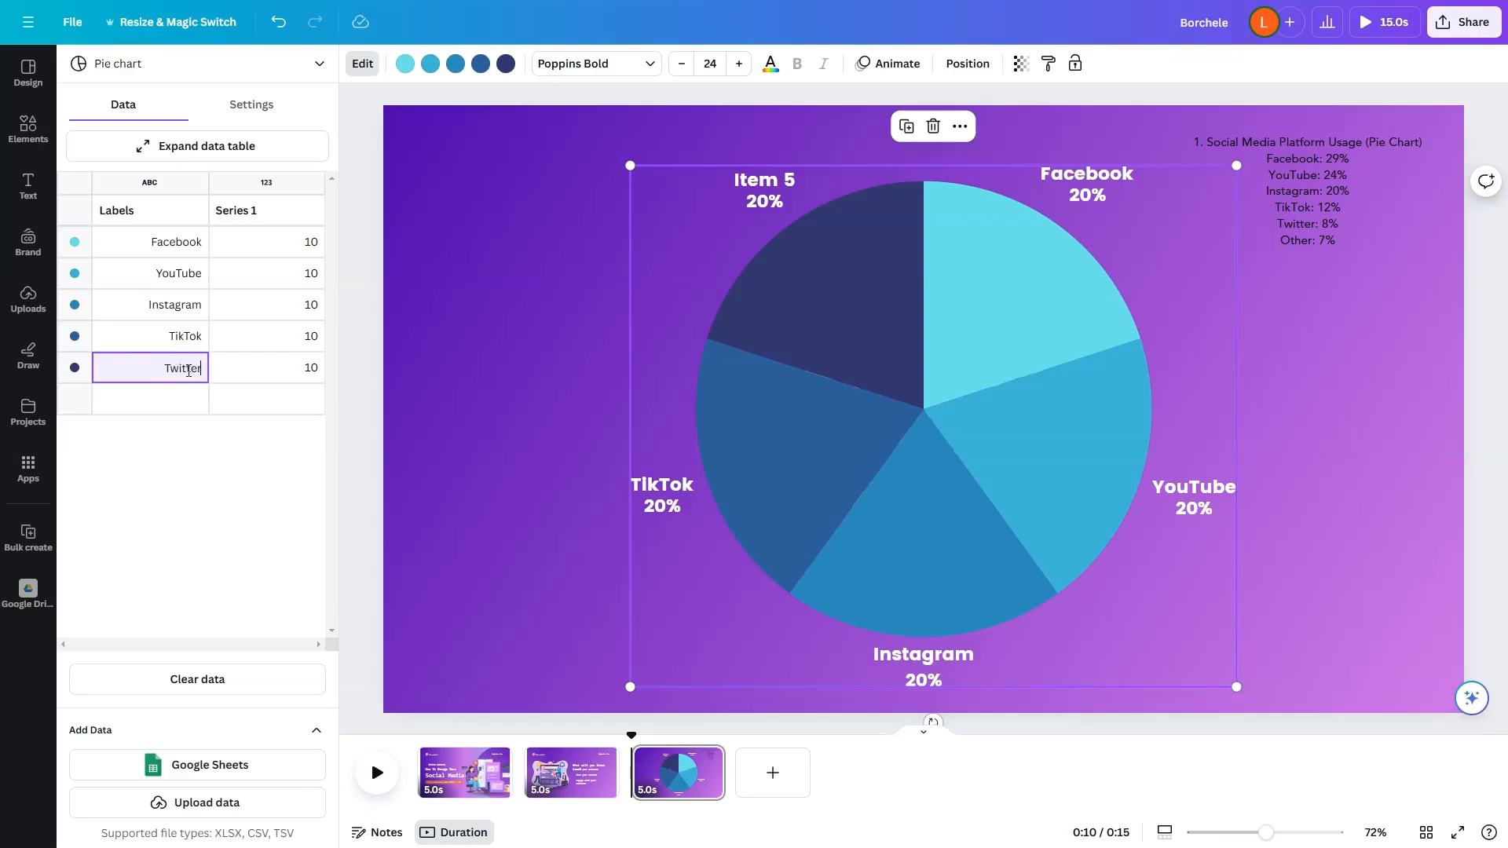
{"action": "left_click", "coordinate": [177, 407]}
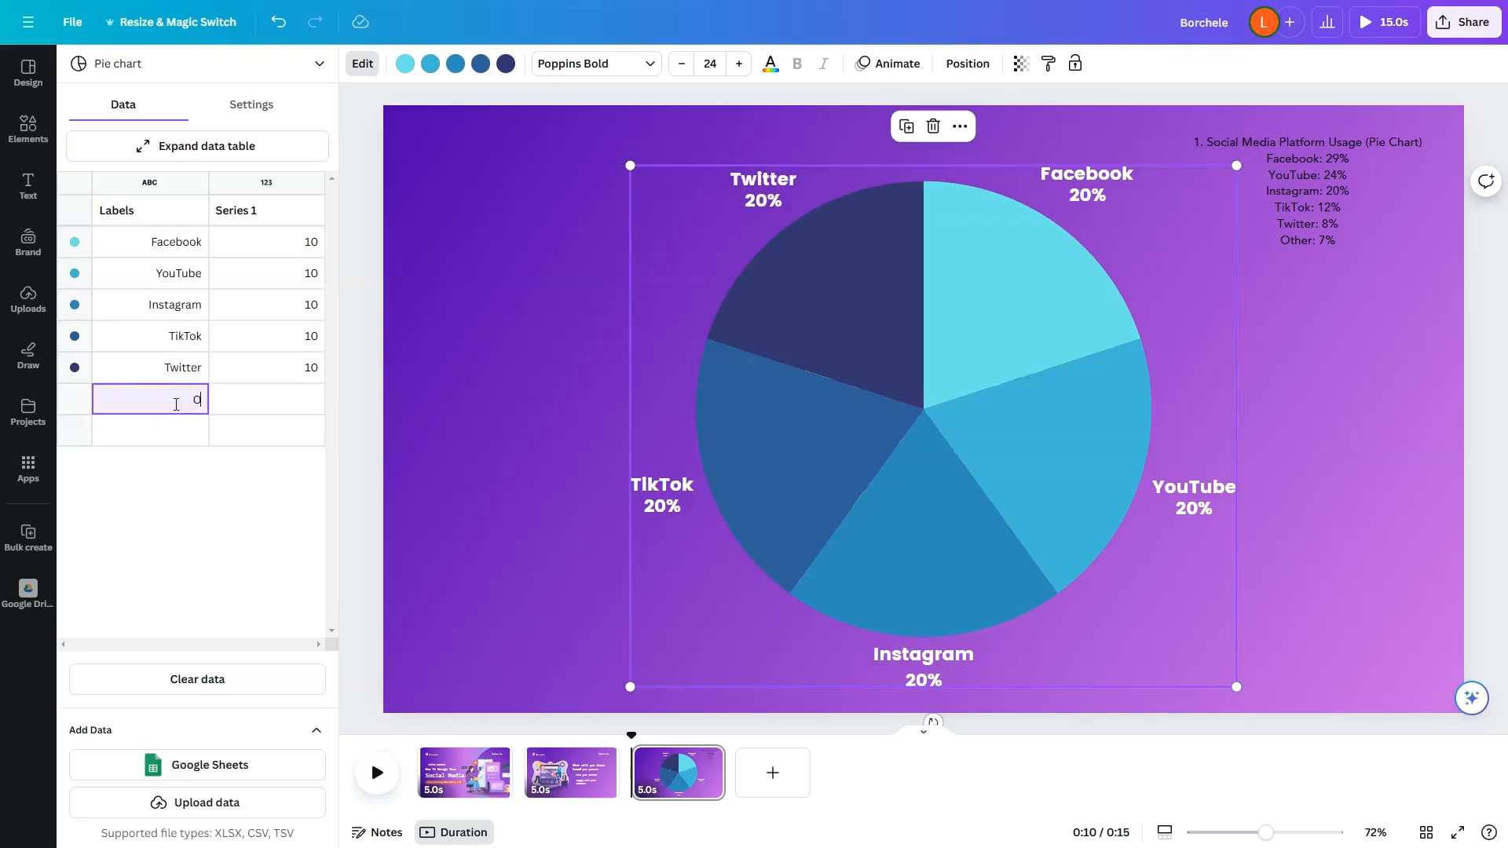
{"action": "left_click", "coordinate": [277, 407]}
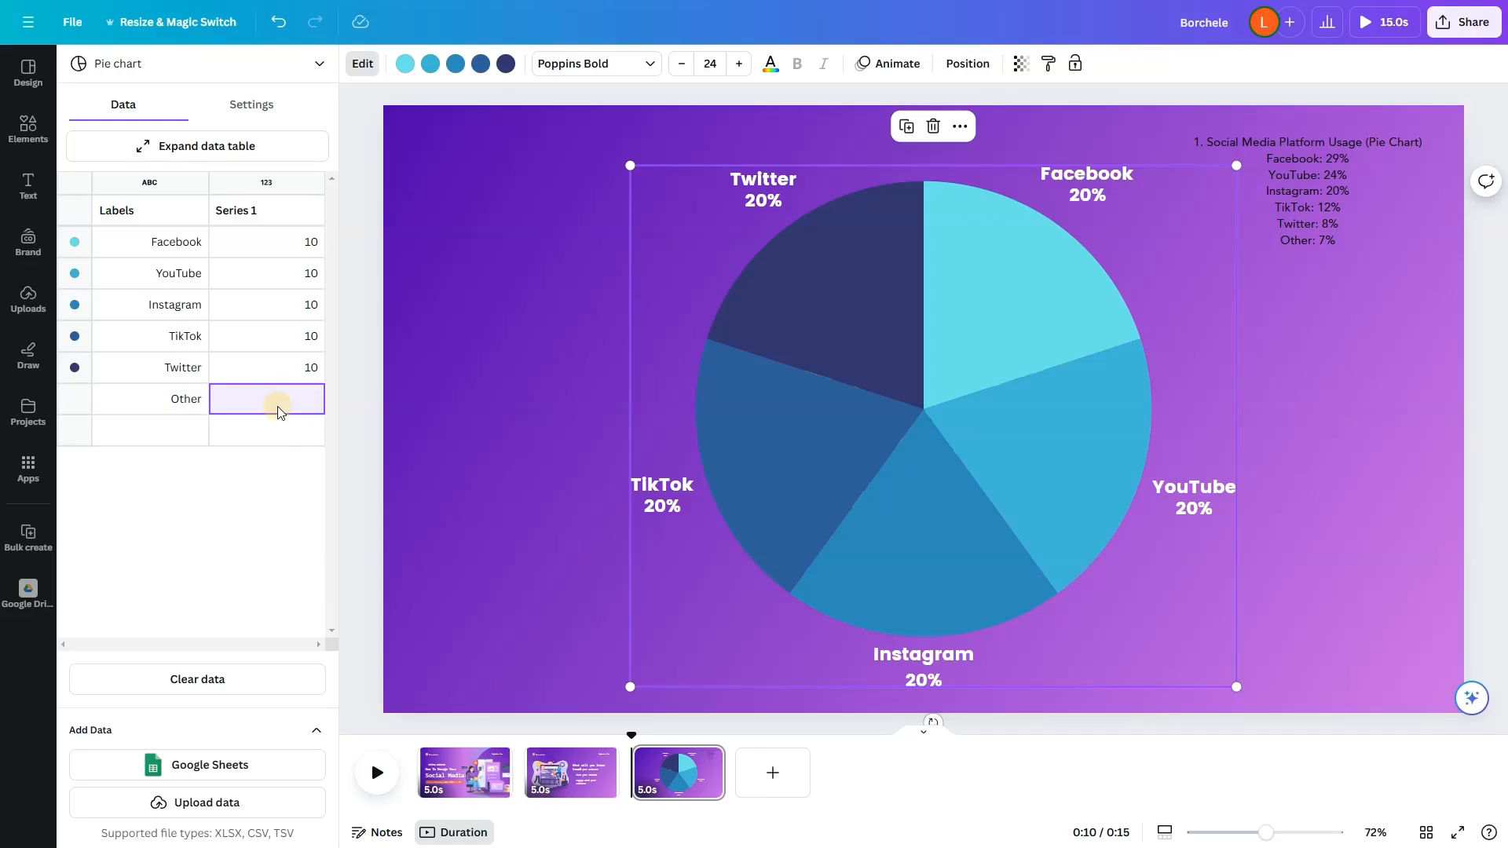
Step: Set the Series 1 values to 29 for Facebook, 24 for YouTube and 20 for Instagram
{"action": "left_click", "coordinate": [299, 246]}
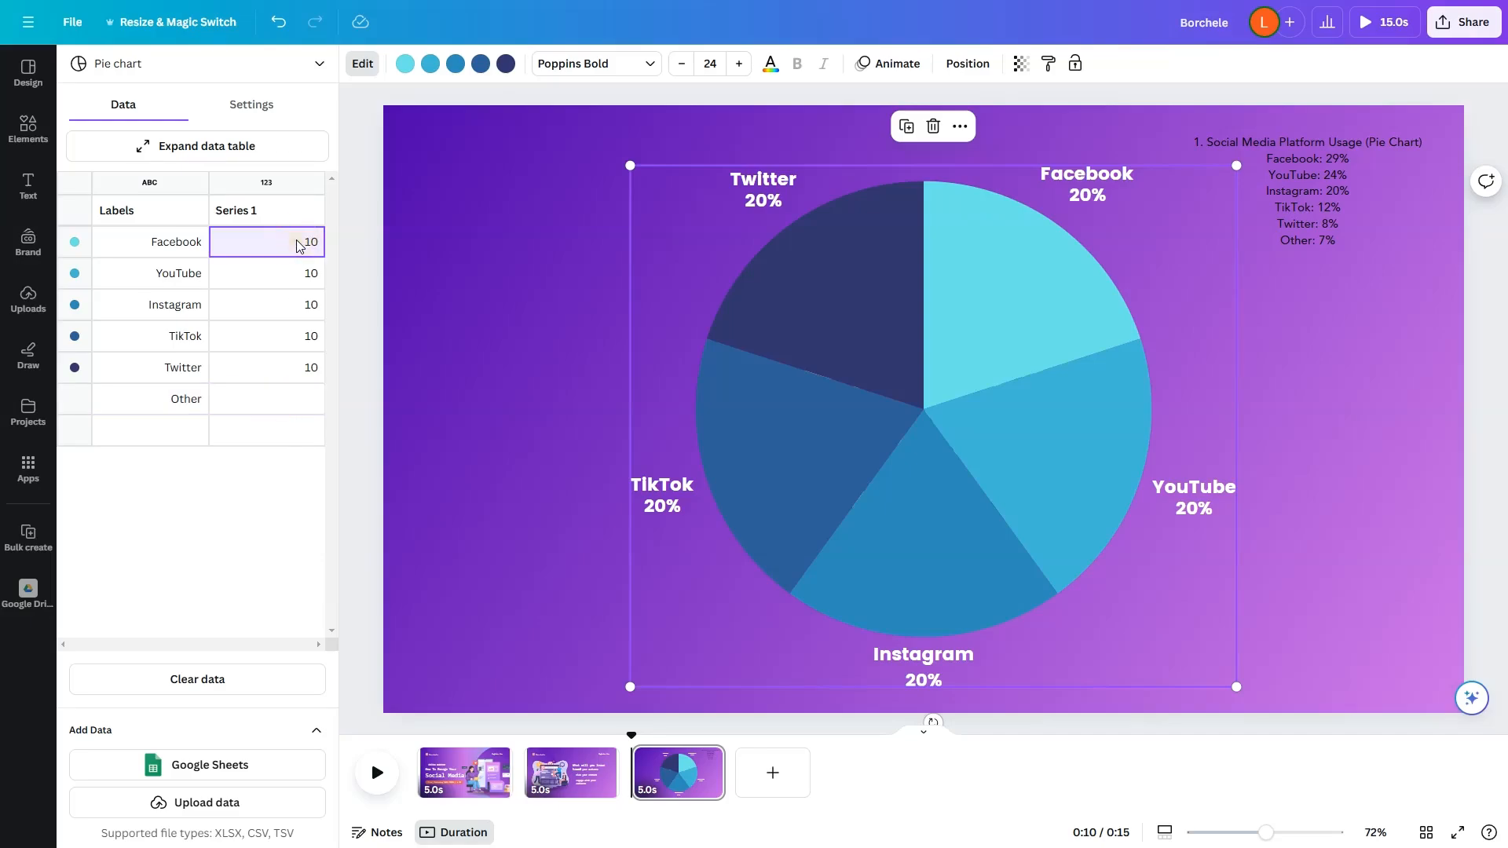
{"action": "double_click", "coordinate": [279, 249]}
{"action": "left_click", "coordinate": [293, 271]}
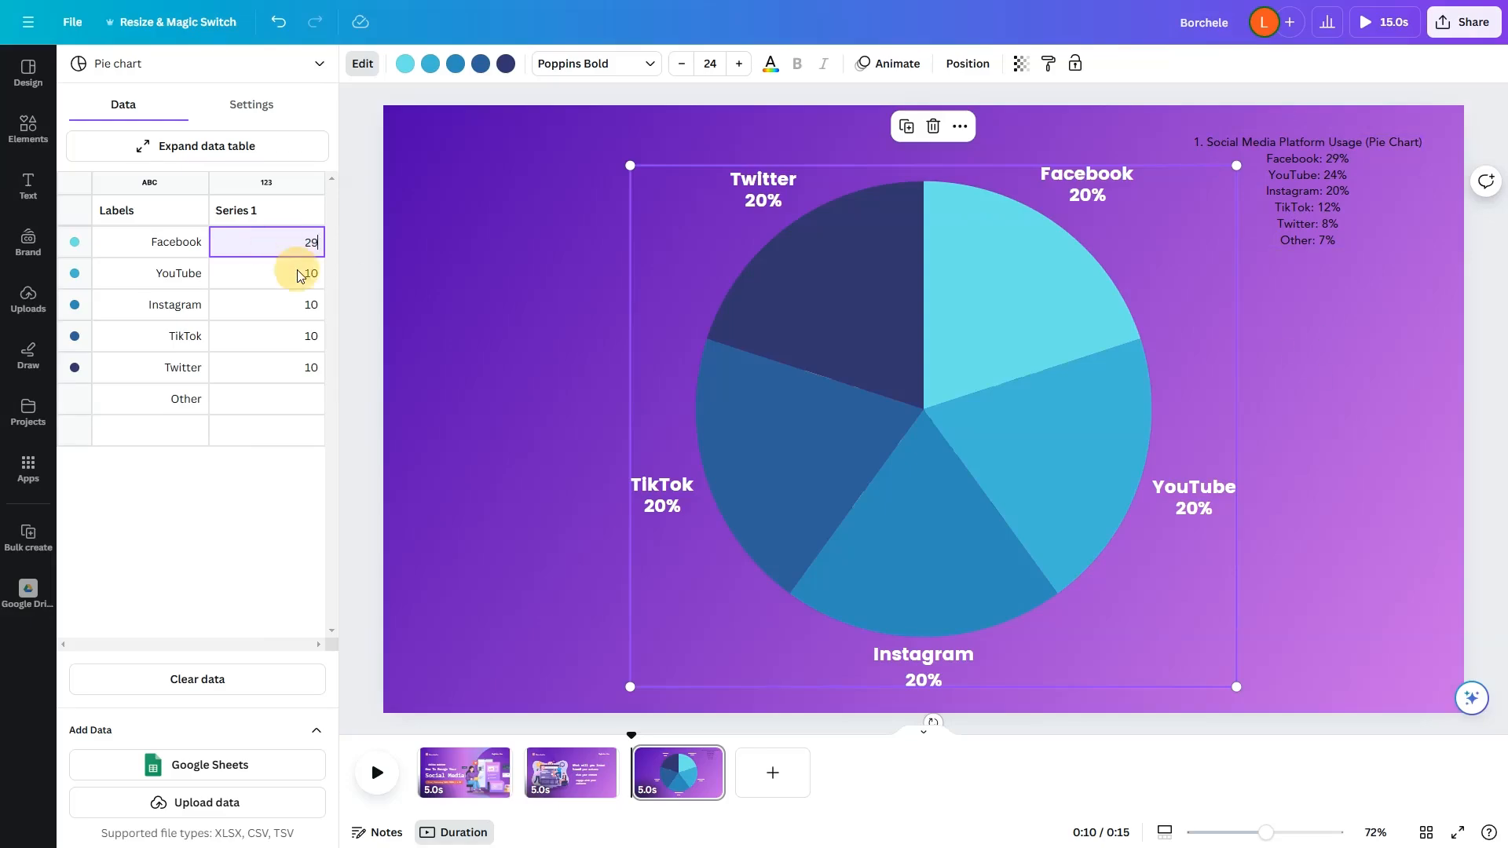
{"action": "double_click", "coordinate": [298, 270]}
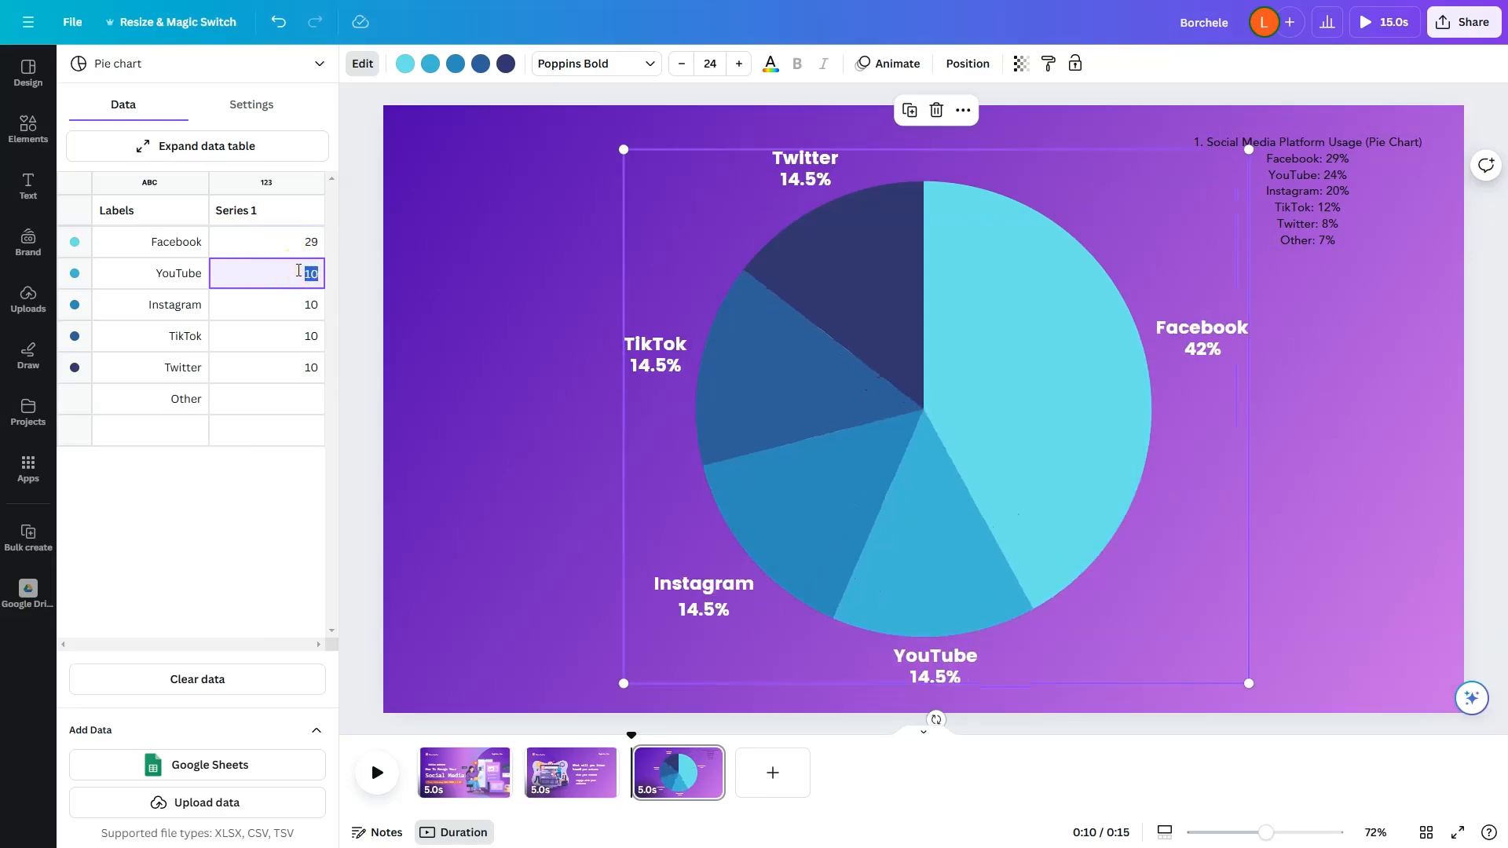
{"action": "key", "text": "Return"}
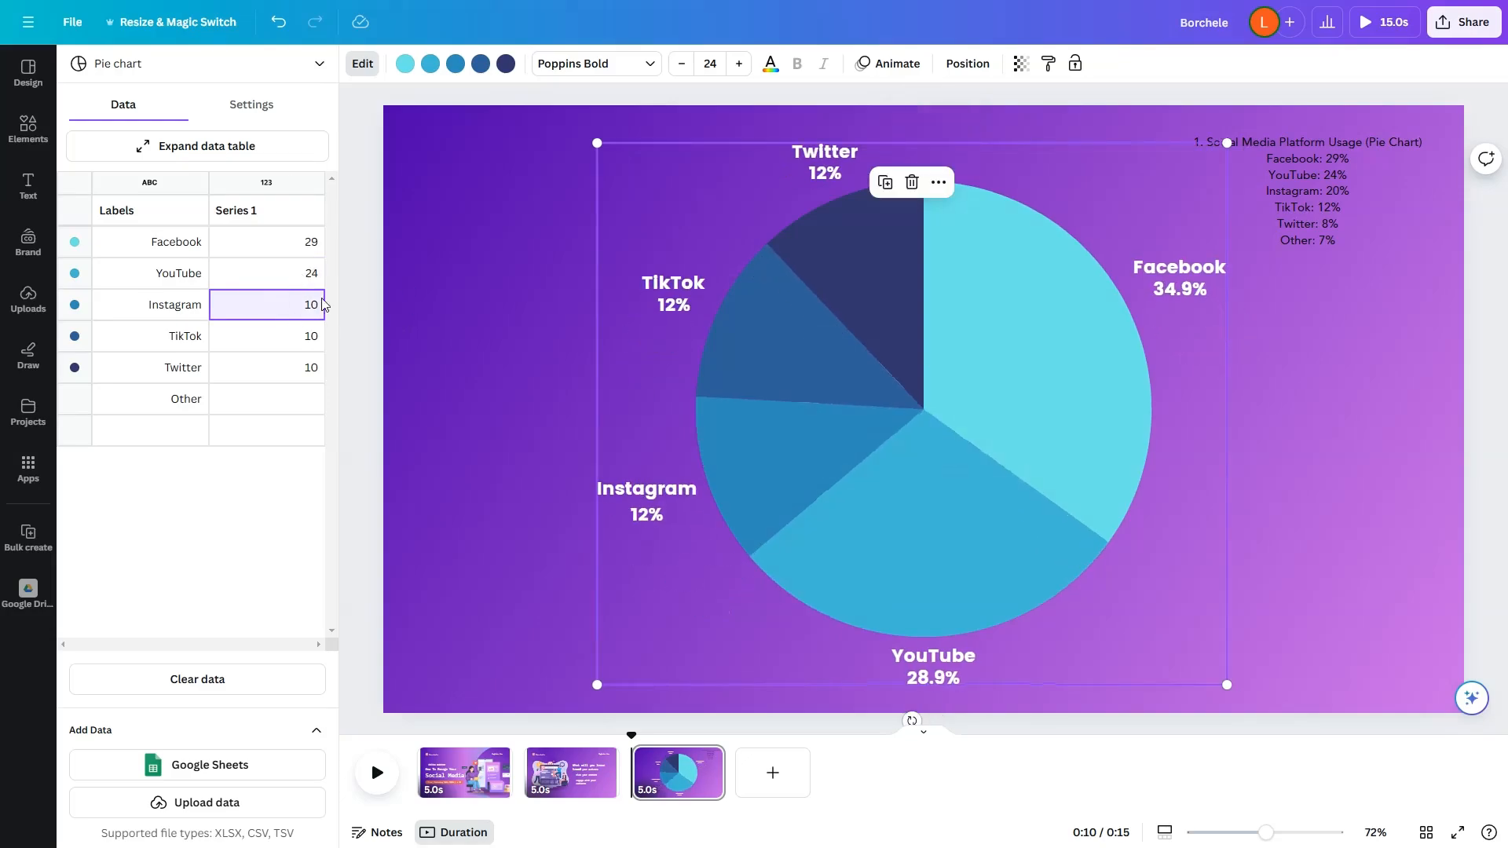
{"action": "double_click", "coordinate": [308, 307]}
{"action": "type", "text": "20"}
{"action": "key", "text": "Return"}
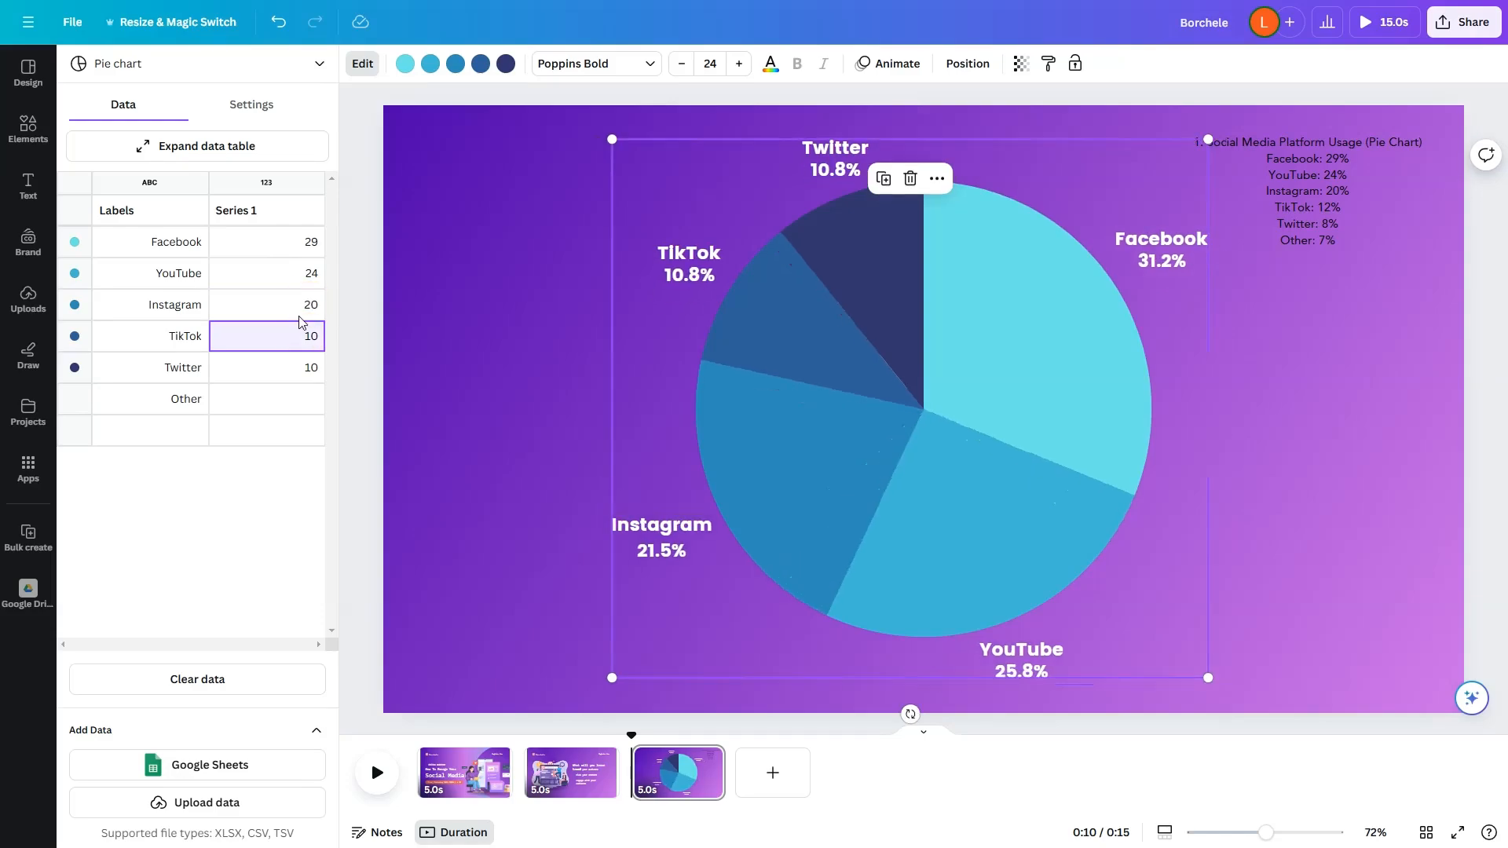
Step: Set the Series 1 values to 12 for TikTok, 8 for Twitter and 7 for Other
{"action": "type", "text": "12"}
{"action": "key", "text": "Return"}
{"action": "type", "text": "8"}
{"action": "key", "text": "Return"}
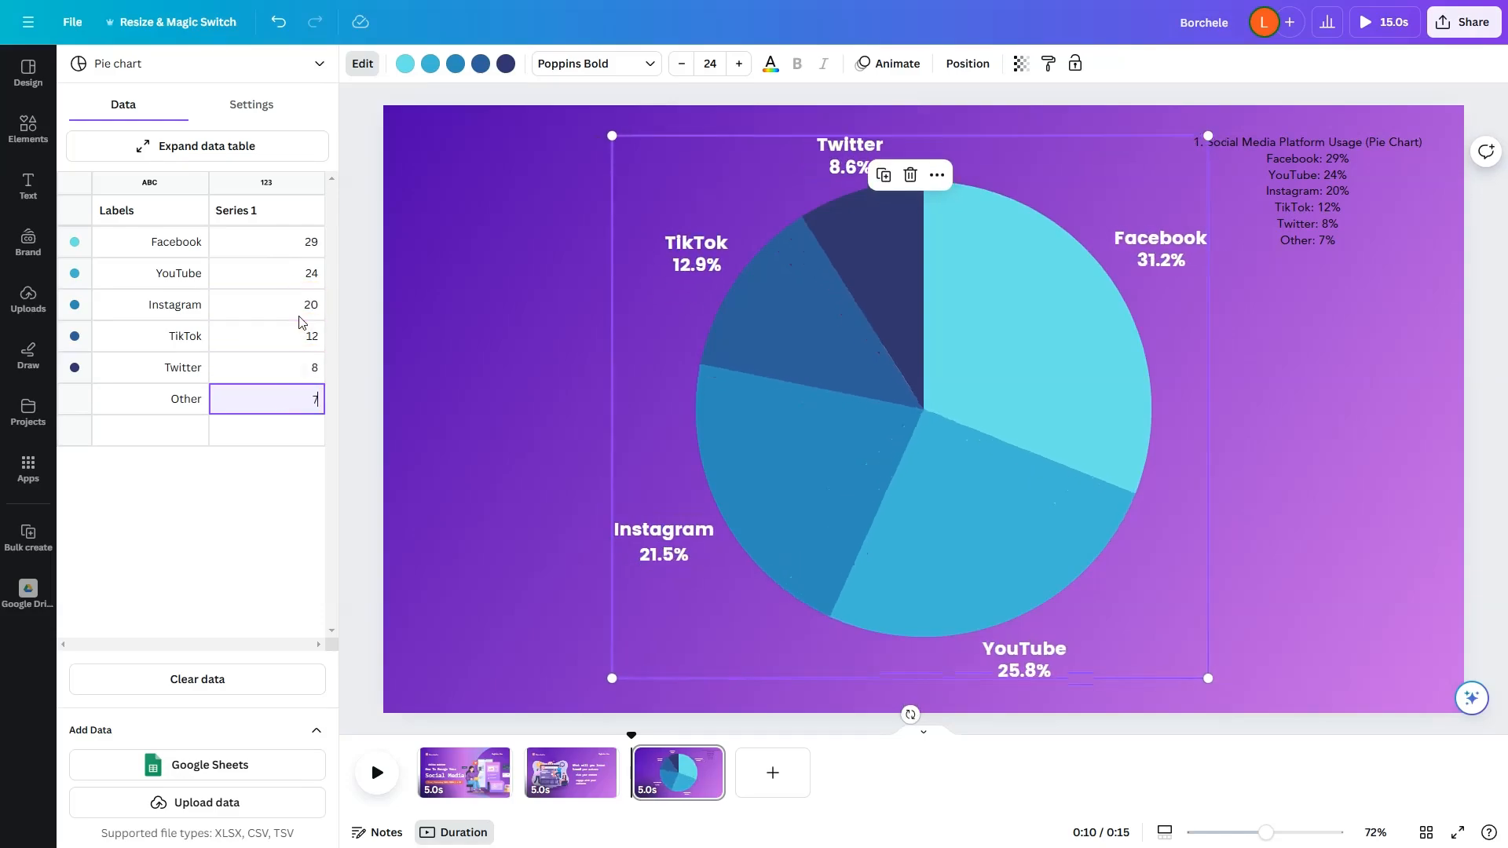
{"action": "type", "text": "7"}
{"action": "key", "text": "Return"}
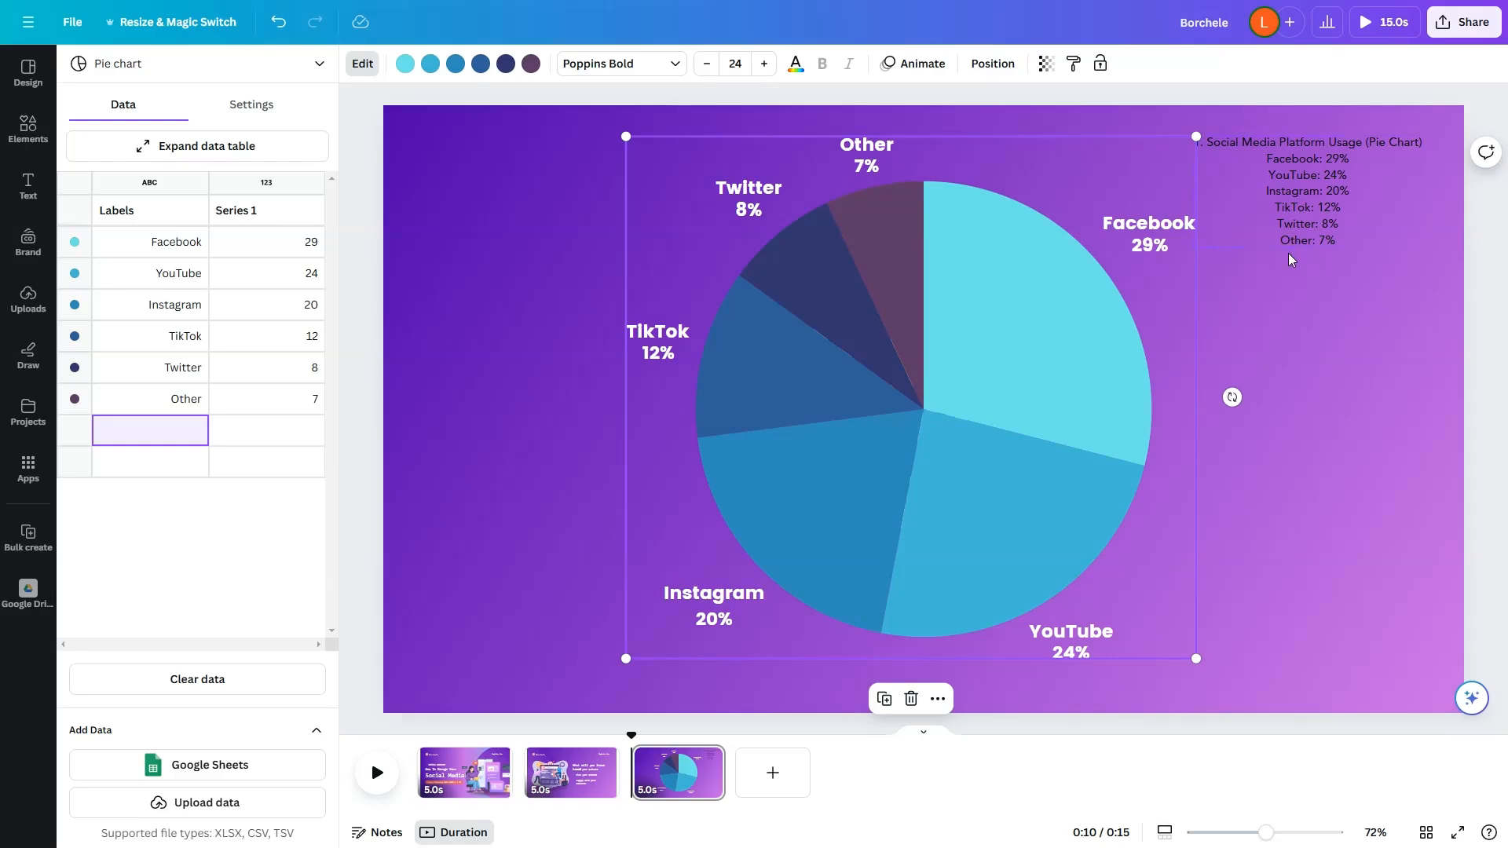
Step: Recolor the Facebook slice of the pie chart with the bright blue from the default solid colors
{"action": "left_click", "coordinate": [75, 241]}
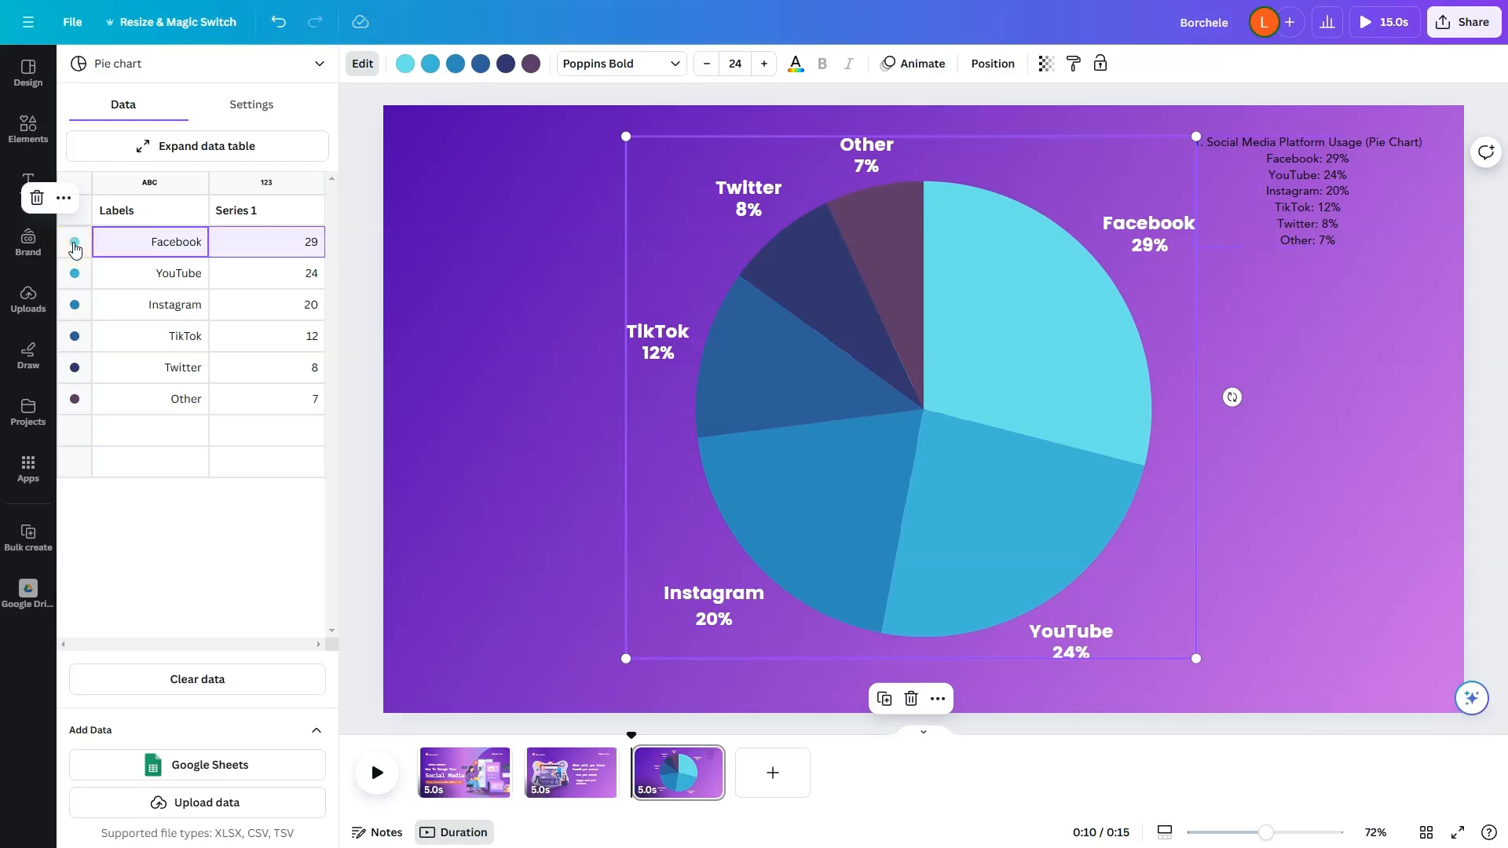
{"action": "left_click", "coordinate": [405, 66]}
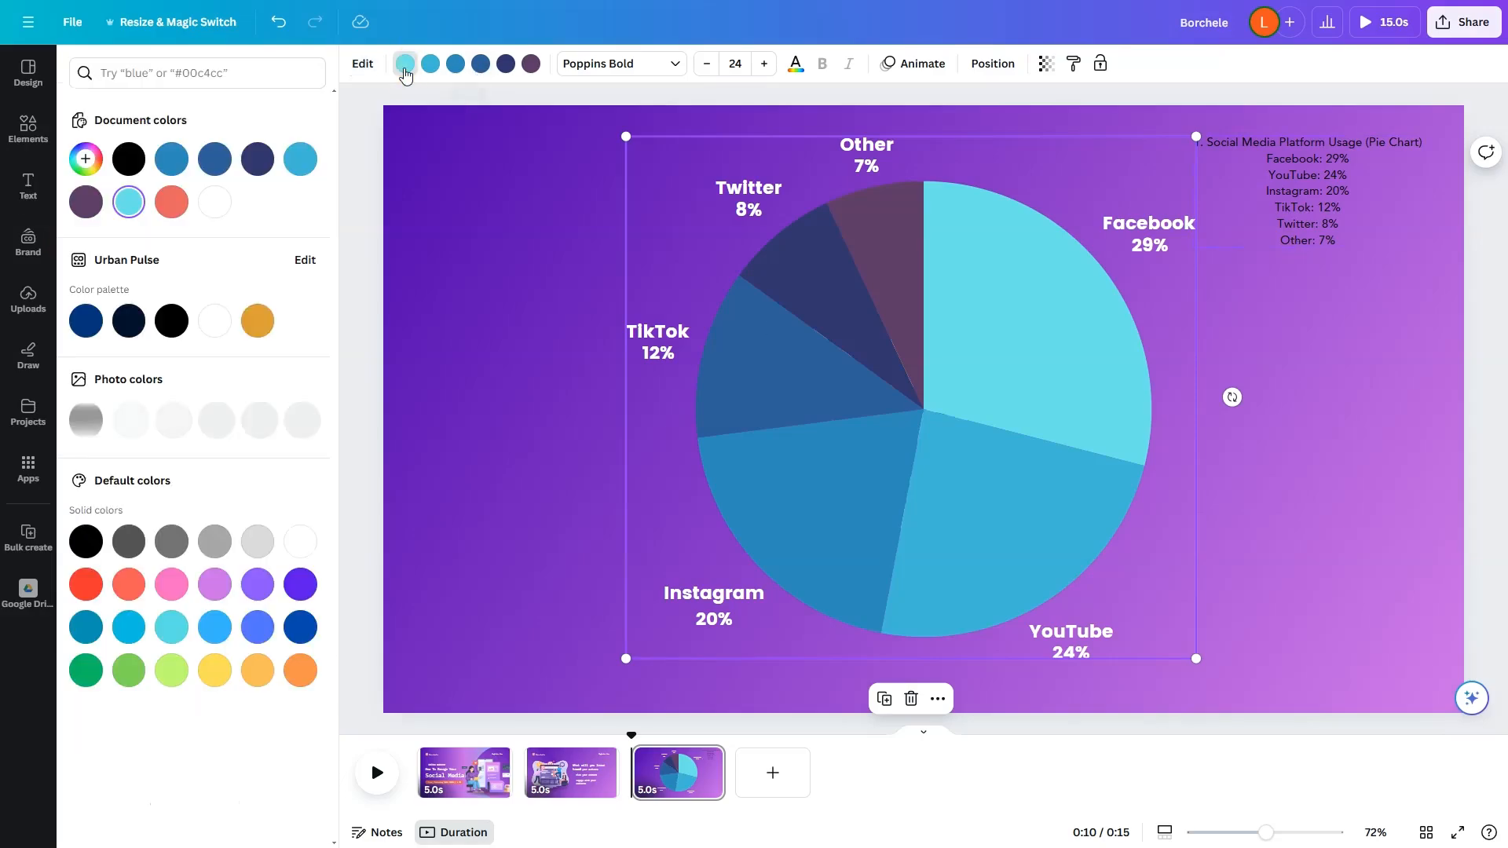
{"action": "left_click", "coordinate": [212, 159]}
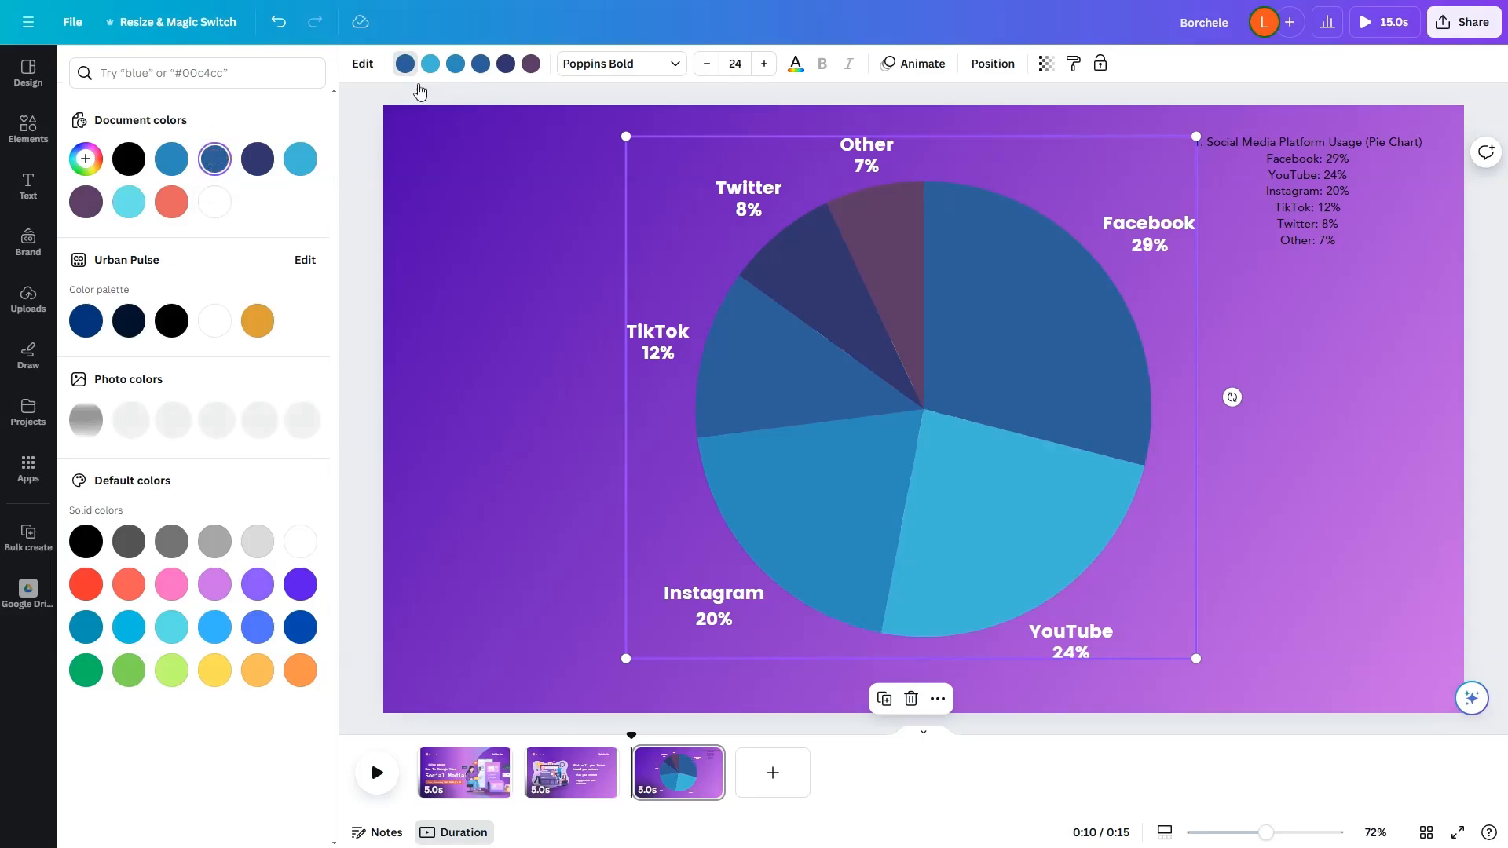
{"action": "left_click", "coordinate": [257, 627]}
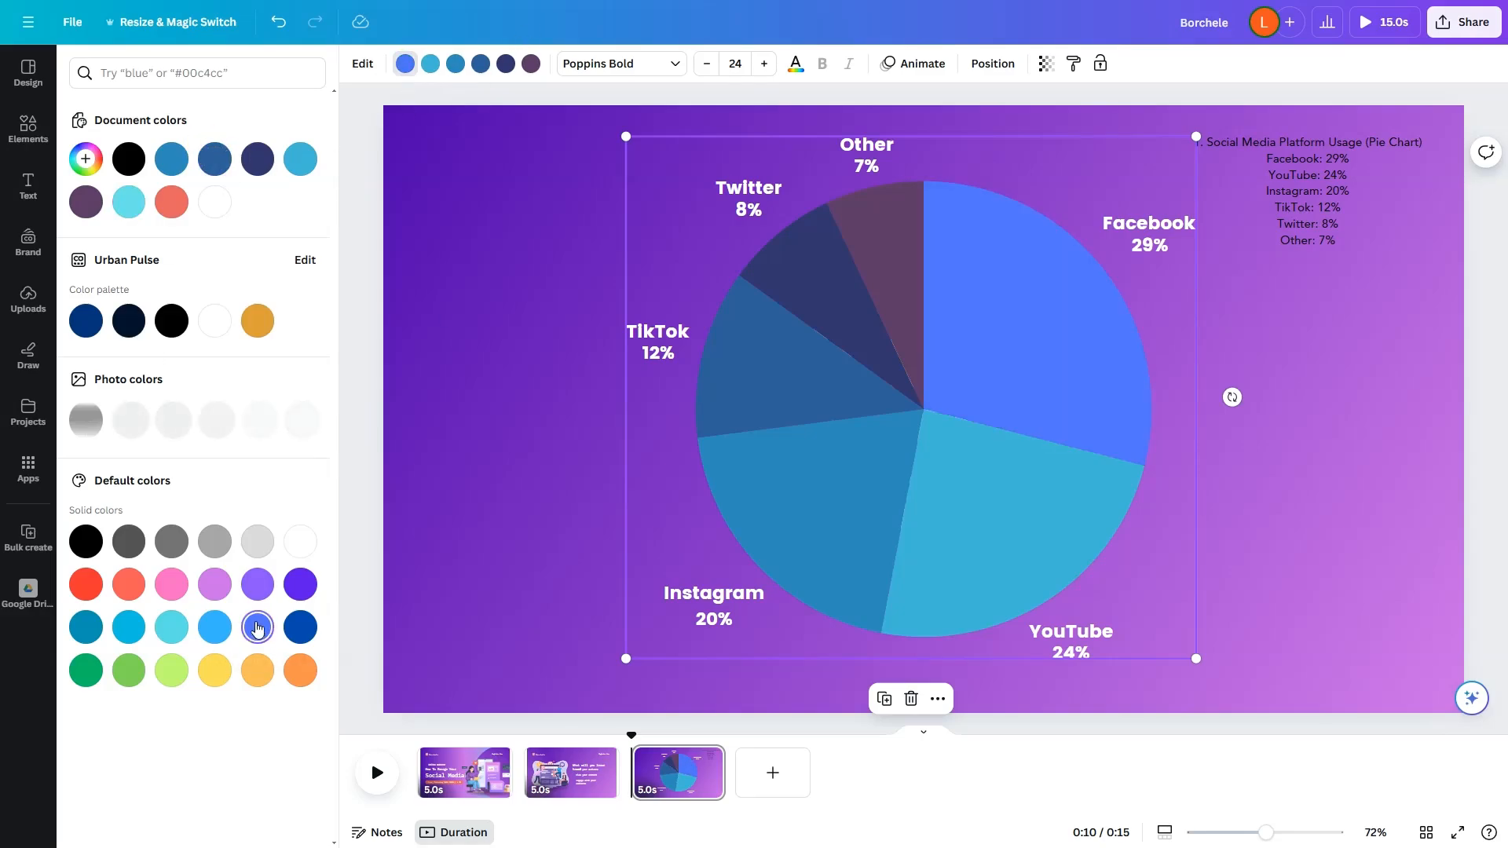
Step: Recolor the YouTube slice of the pie chart with the red from the default solid colors
{"action": "left_click", "coordinate": [363, 63]}
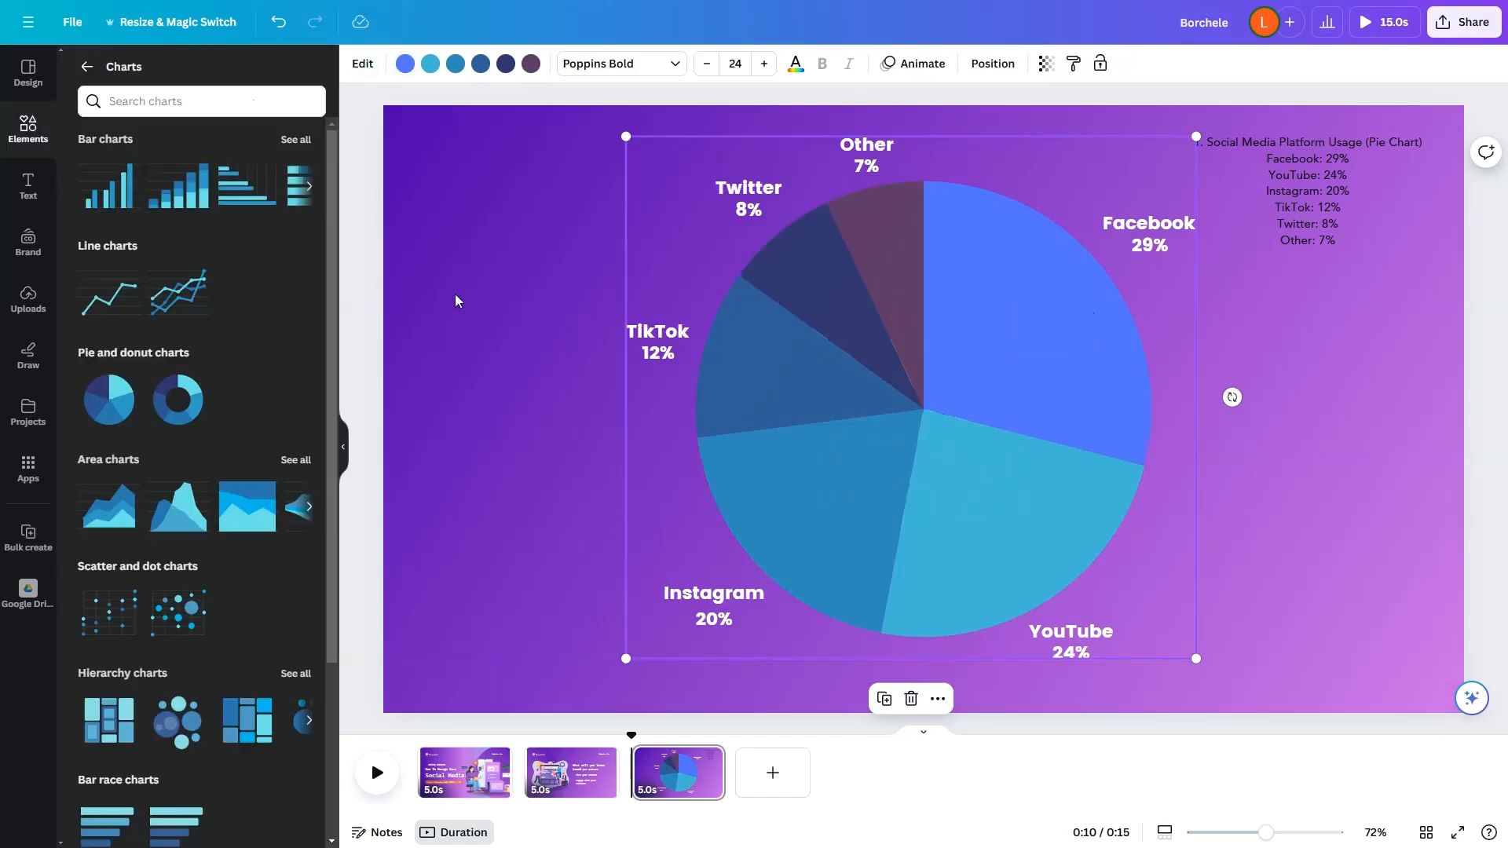
{"action": "left_click", "coordinate": [973, 474]}
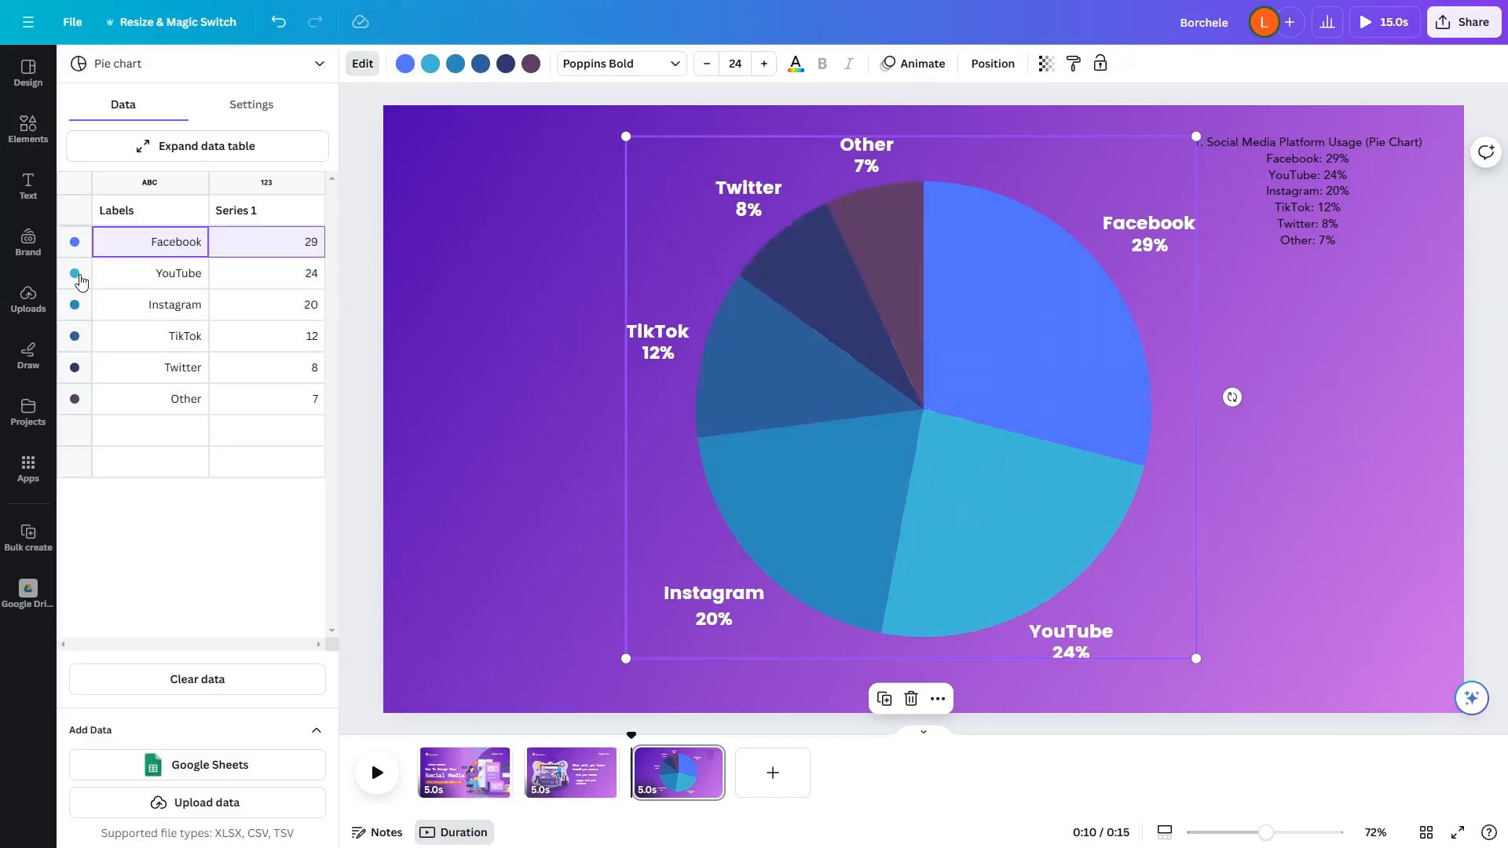
{"action": "left_click", "coordinate": [75, 273]}
{"action": "left_click", "coordinate": [431, 64]}
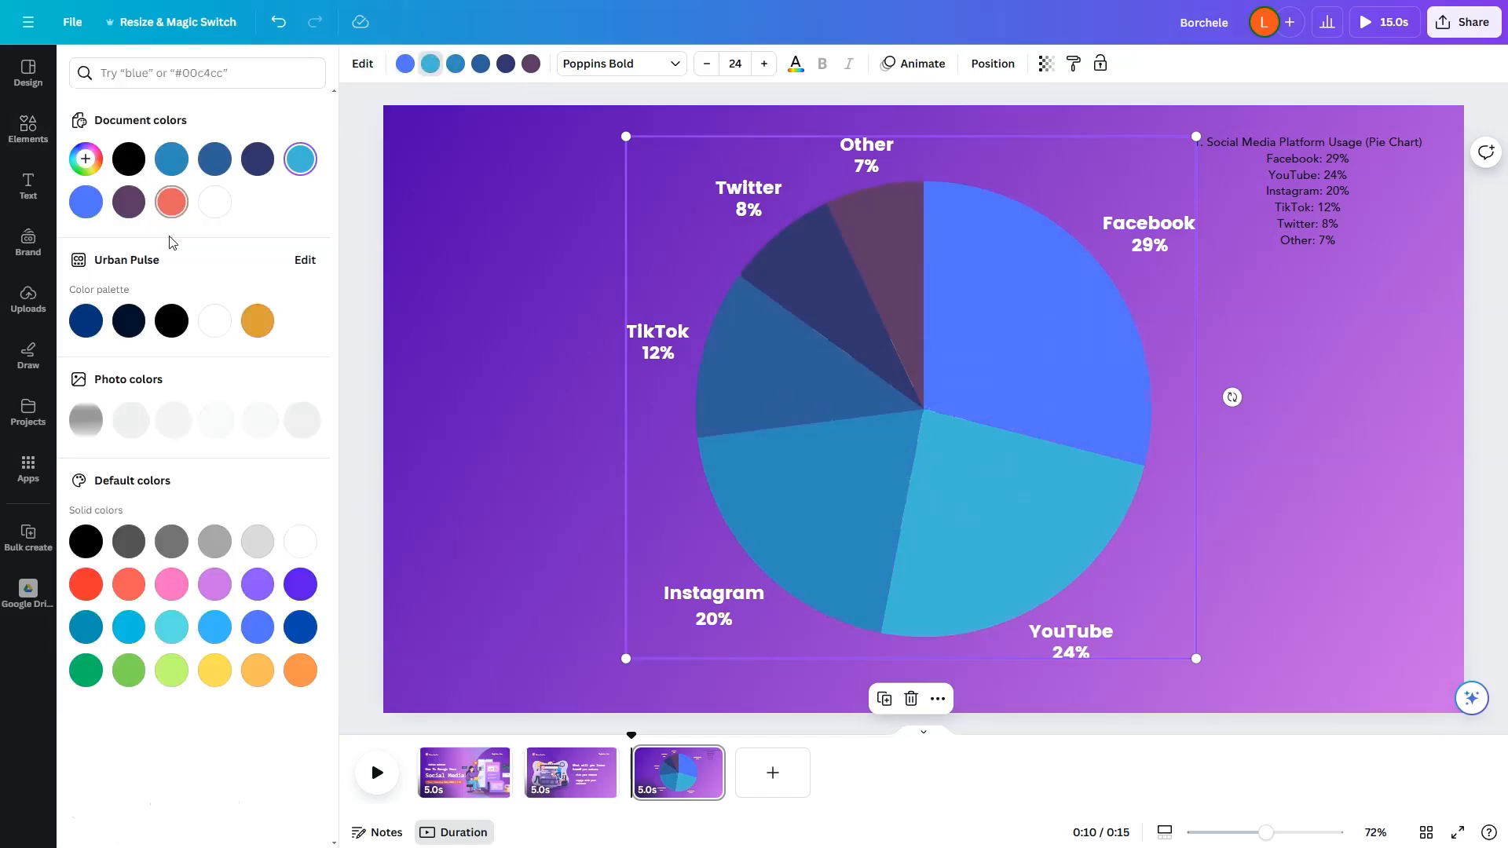
{"action": "left_click", "coordinate": [86, 584]}
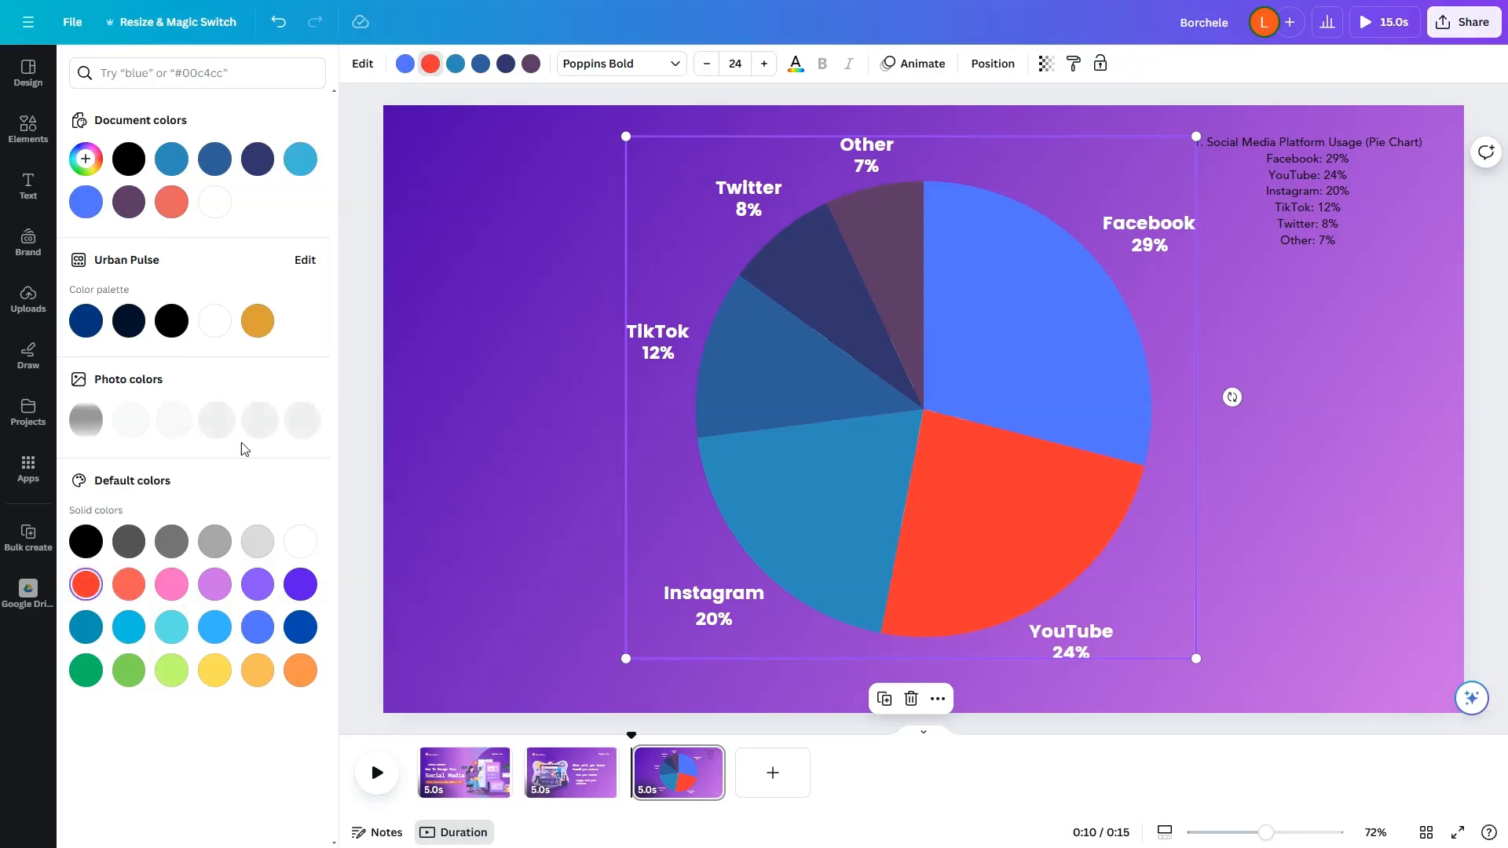
Step: Recolor the Instagram slice light purple and the TikTok slice light turquoise, using the default solid colors
{"action": "left_click", "coordinate": [455, 64]}
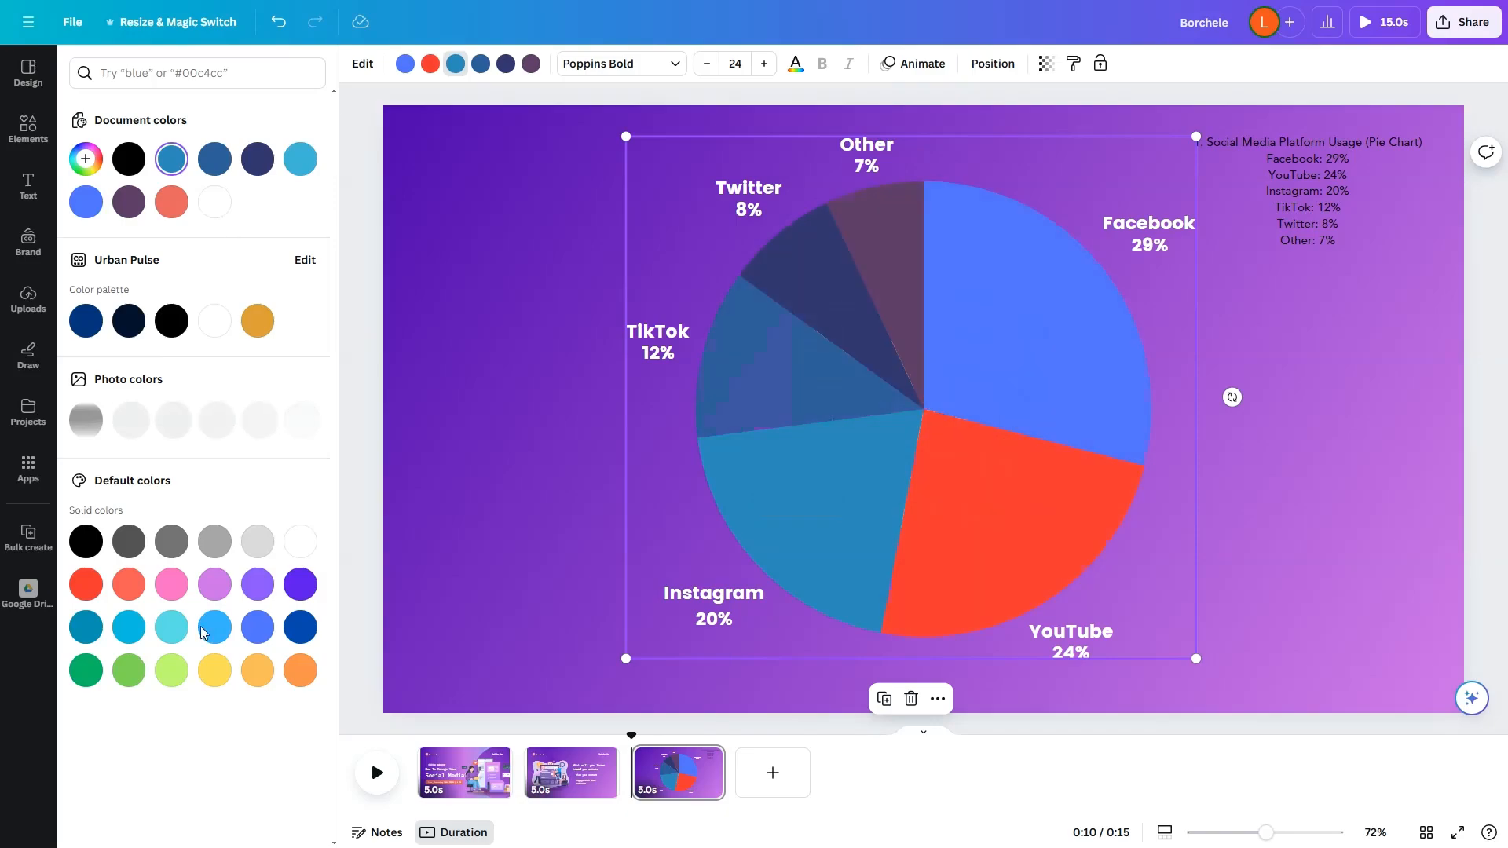
{"action": "left_click", "coordinate": [215, 585]}
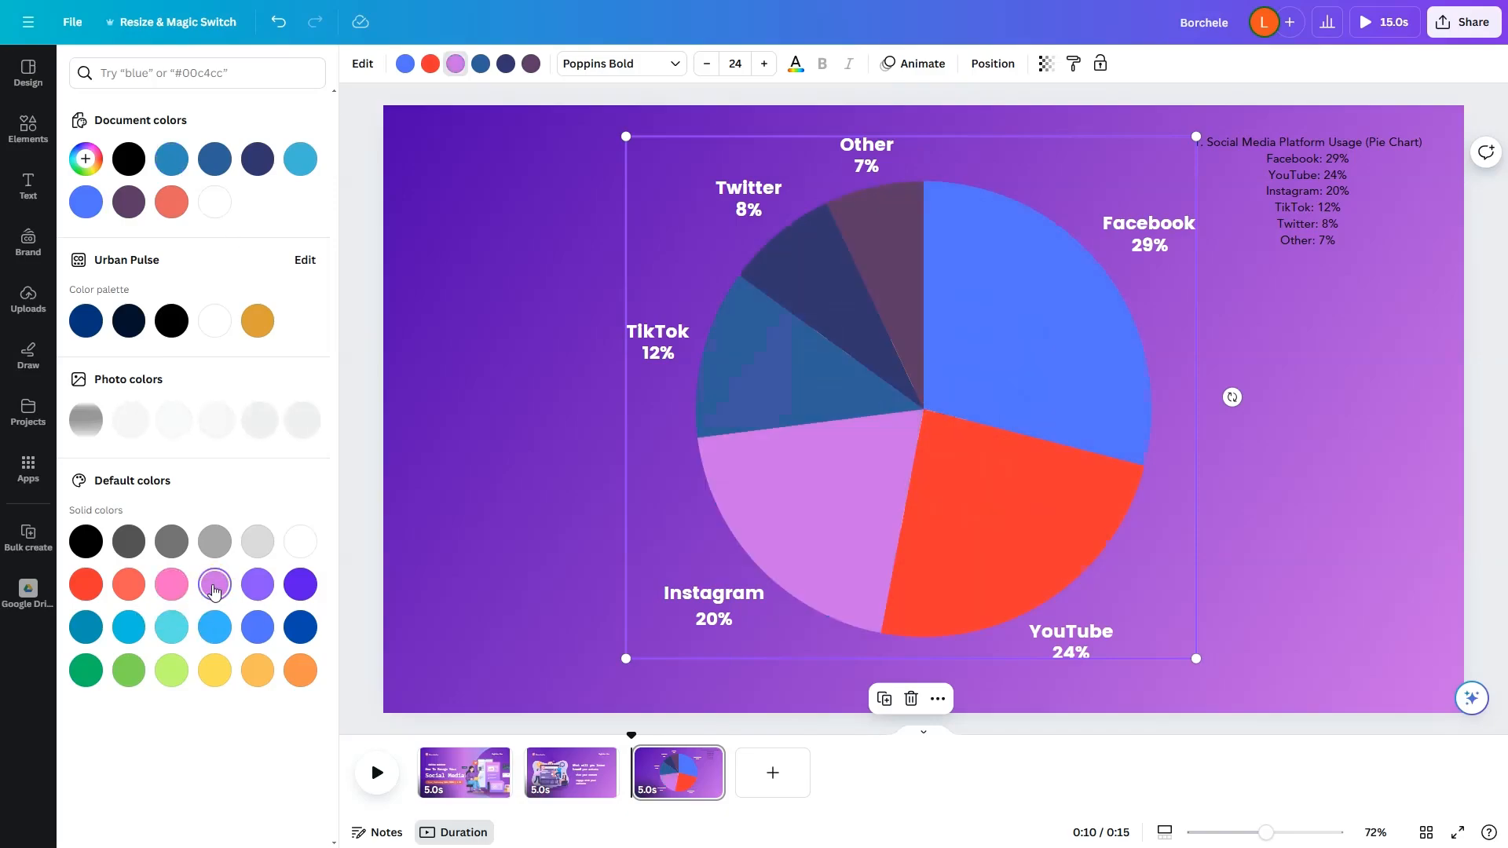
{"action": "left_click", "coordinate": [481, 63]}
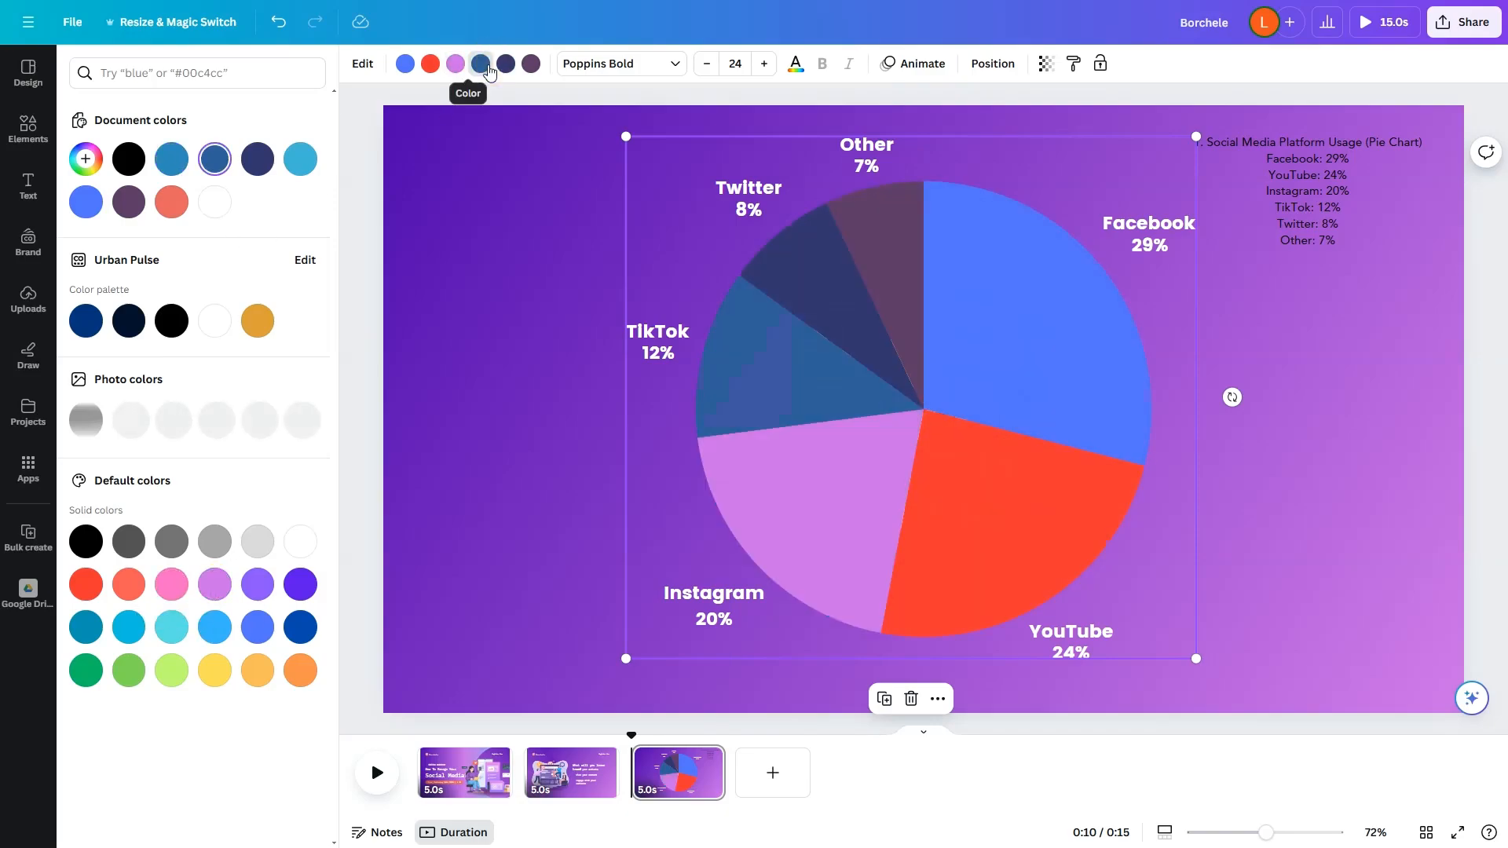
{"action": "left_click", "coordinate": [172, 628]}
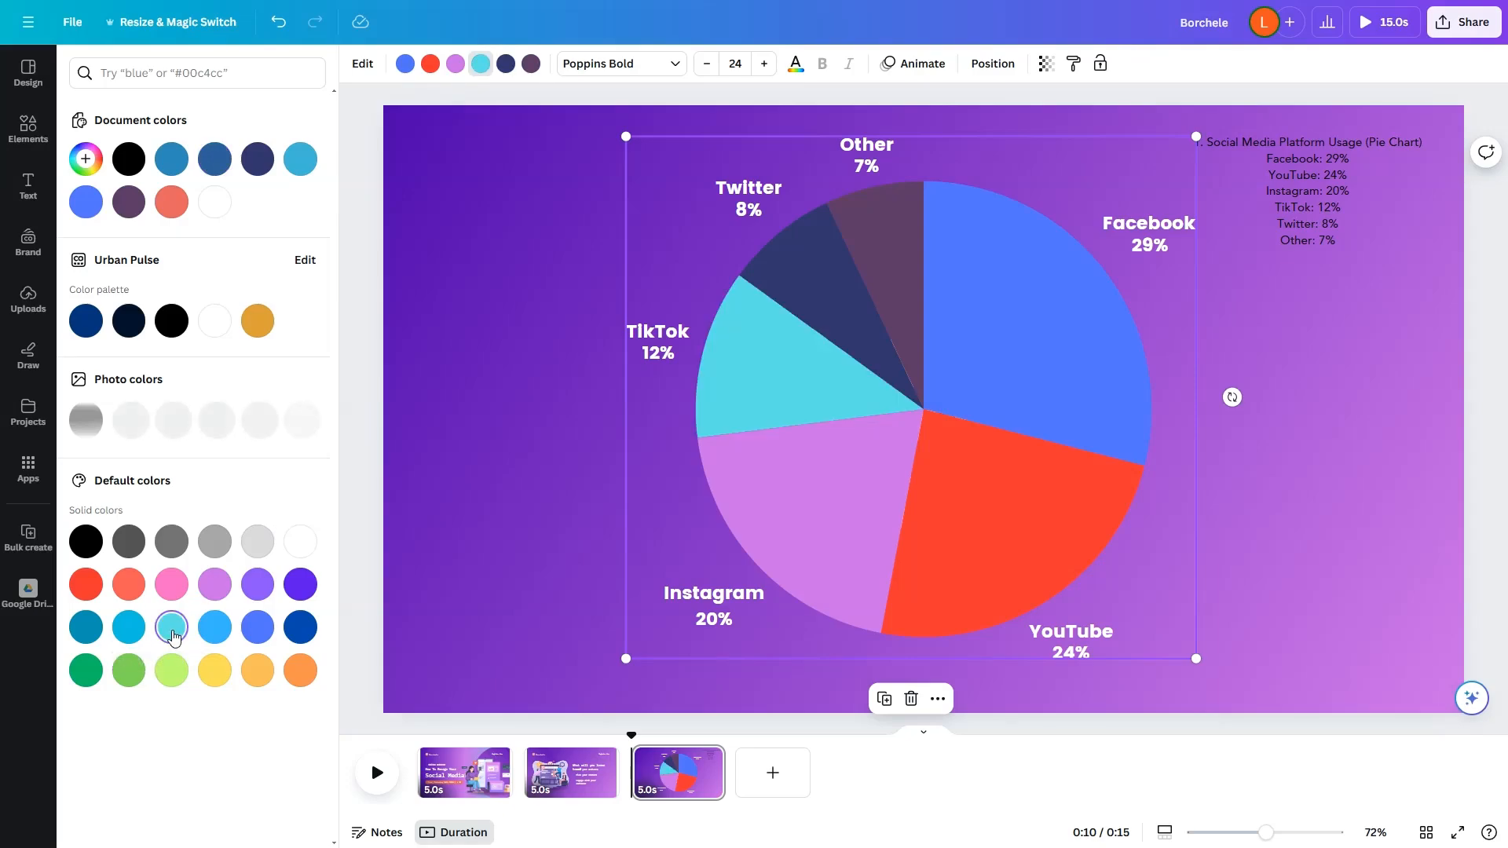
Step: Recolor the Twitter slice black and the Other slice light gray, using the default solid colors
{"action": "left_click", "coordinate": [507, 66]}
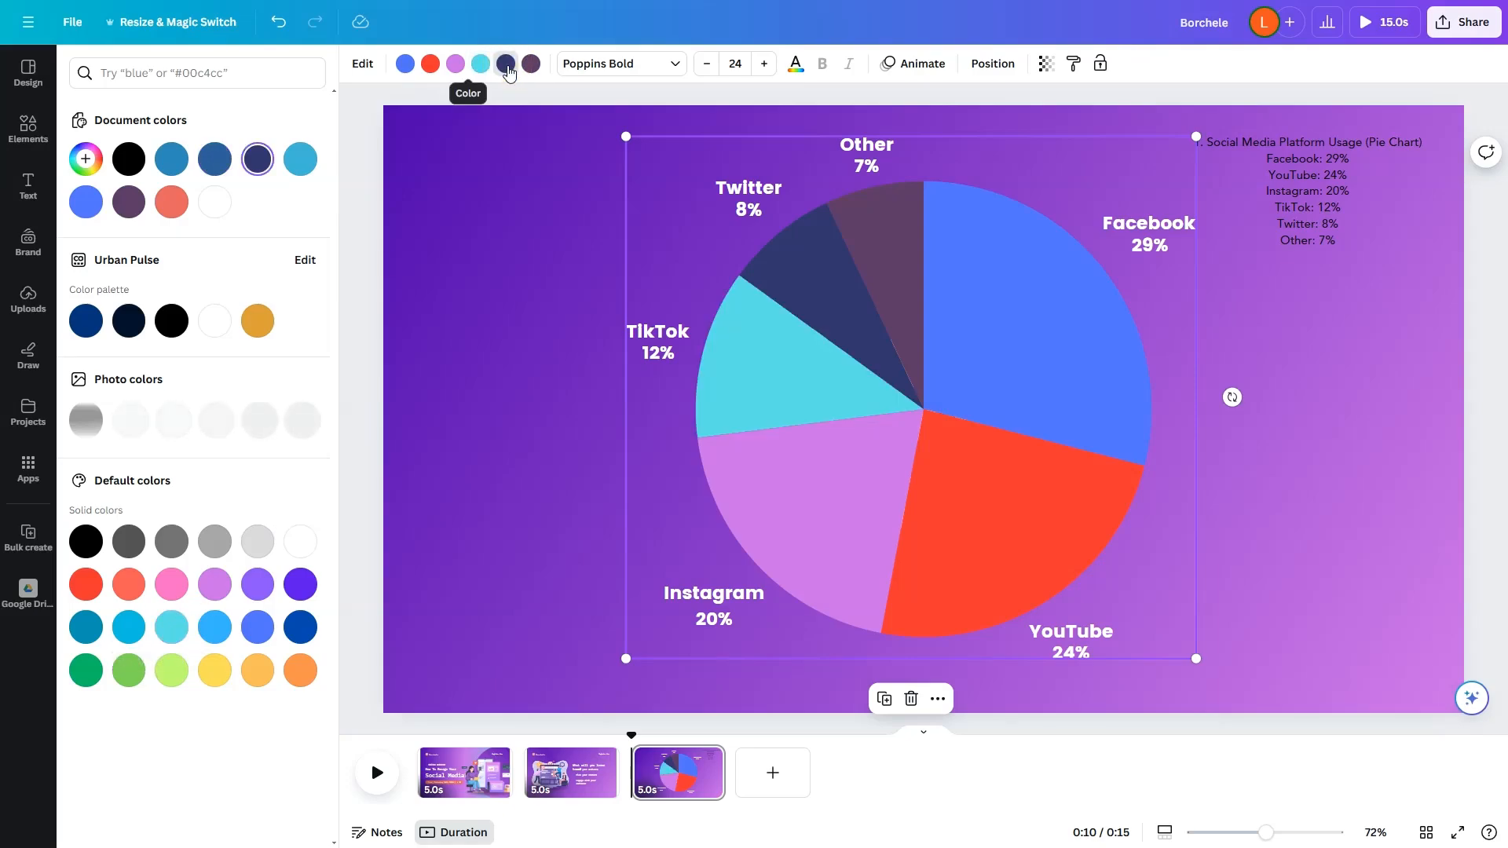
{"action": "left_click", "coordinate": [86, 542]}
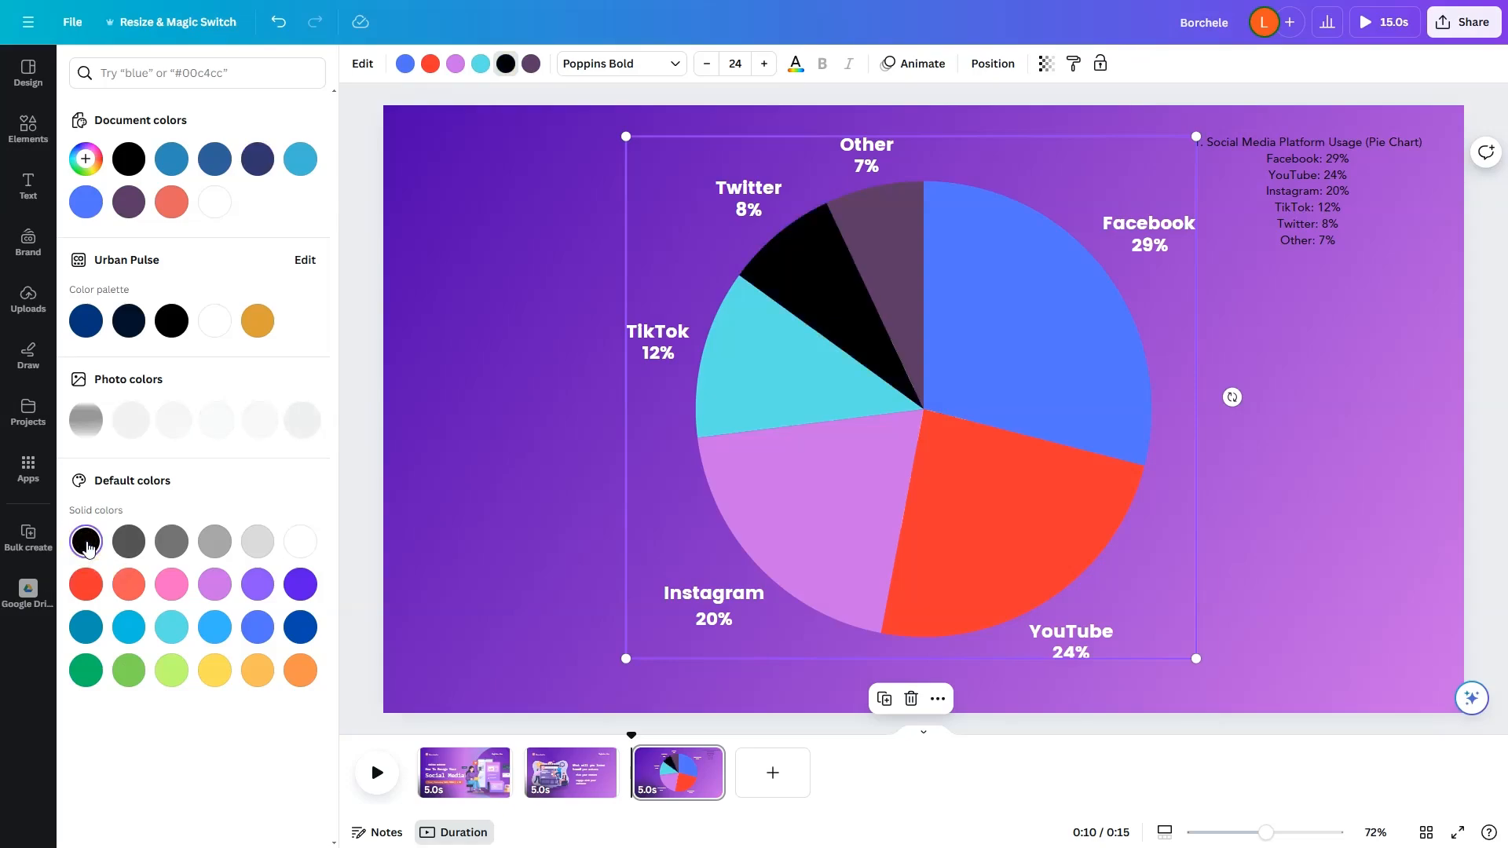
{"action": "left_click", "coordinate": [531, 64]}
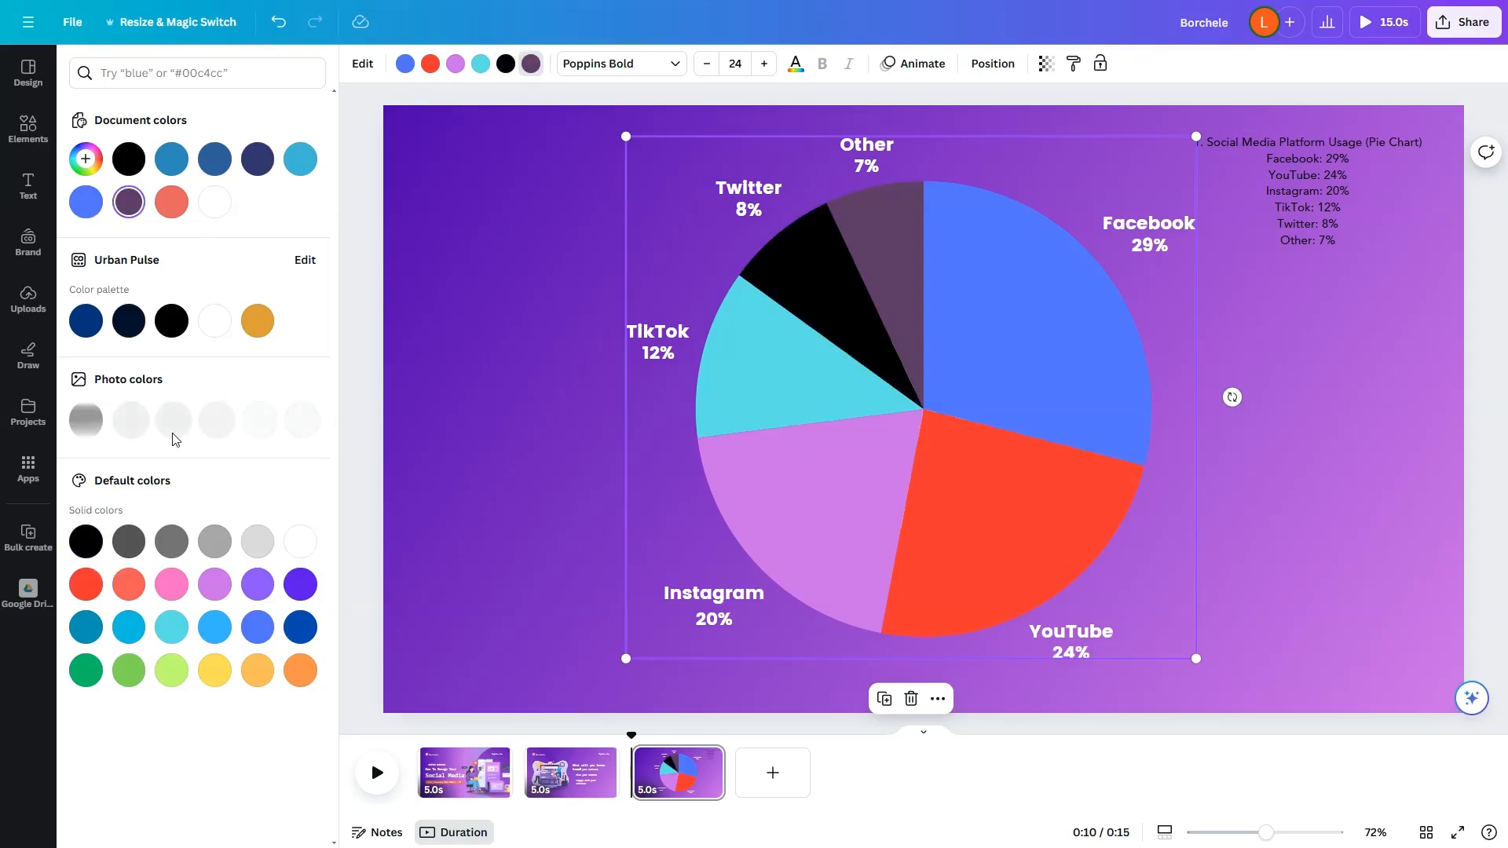
{"action": "left_click", "coordinate": [258, 543]}
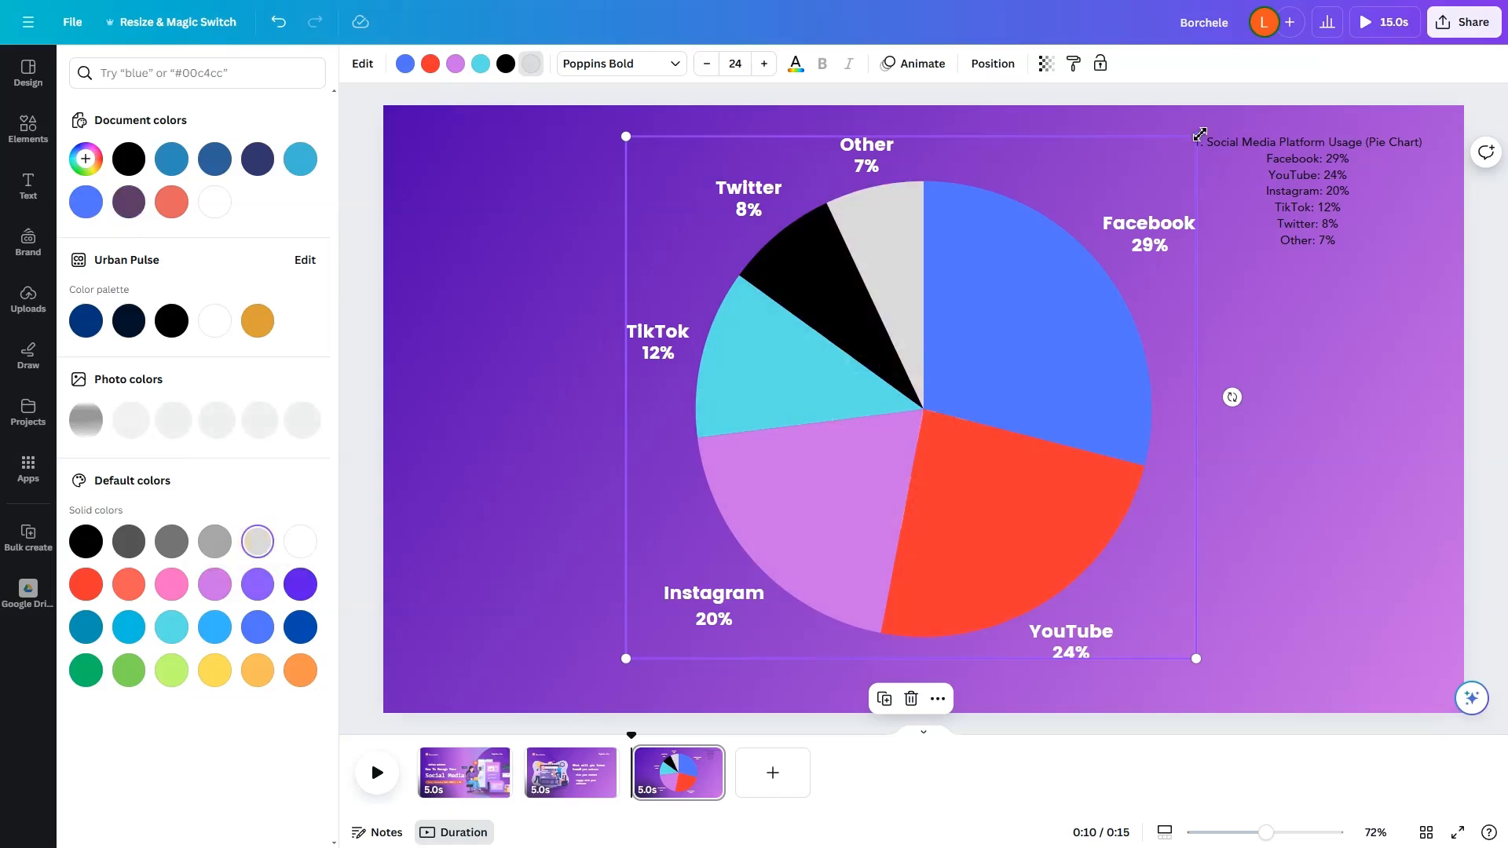
Step: Shrink the pie chart slightly and move the platform usage text to the page's upper-left corner
{"action": "left_click_drag", "start_coordinate": [1195, 137], "coordinate": [1243, 188]}
{"action": "left_click", "coordinate": [1244, 189]}
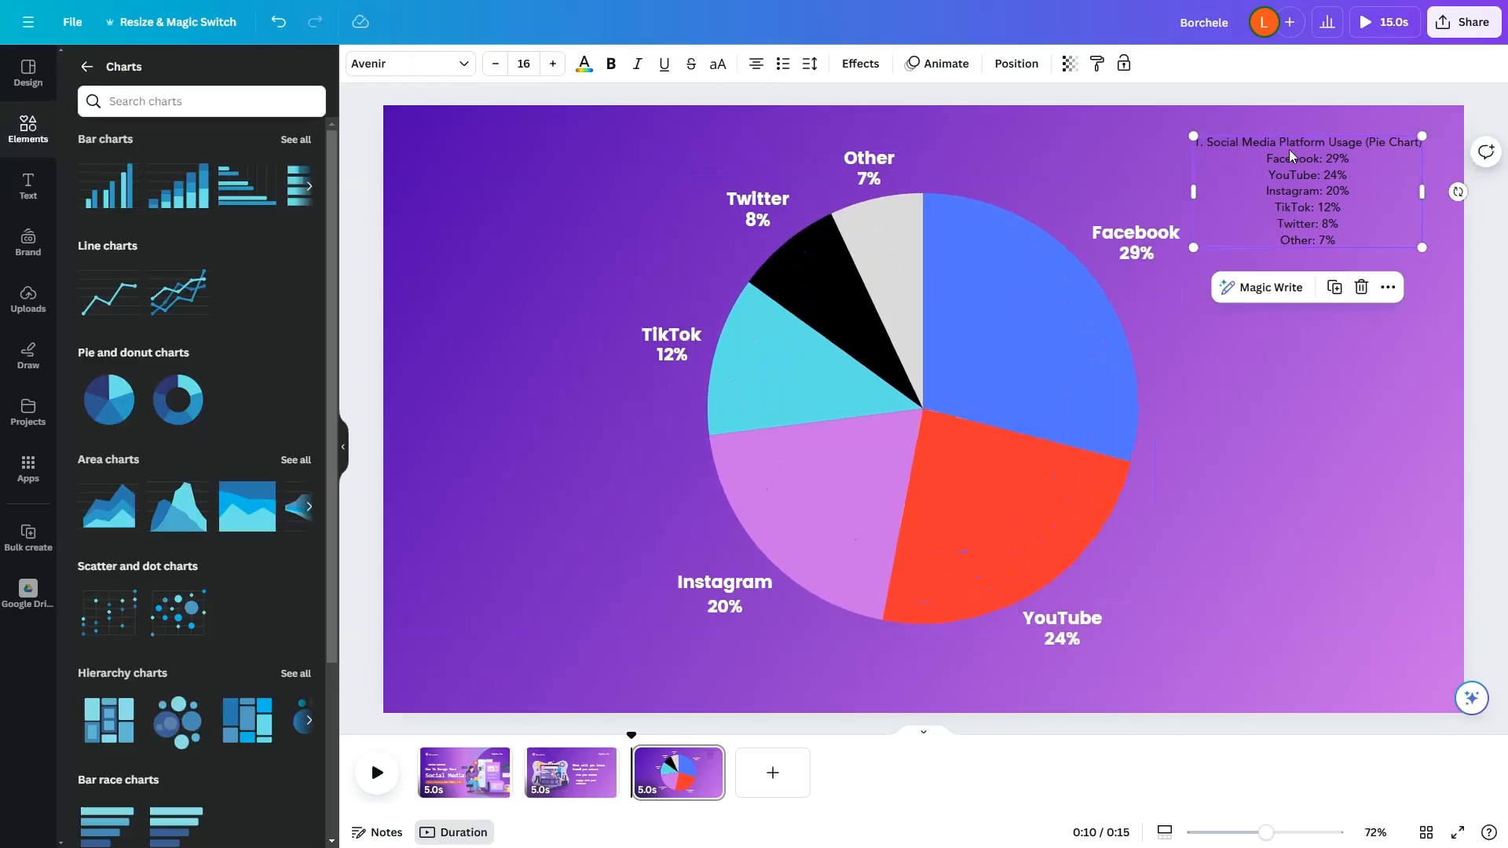
{"action": "left_click_drag", "start_coordinate": [1349, 160], "coordinate": [569, 156]}
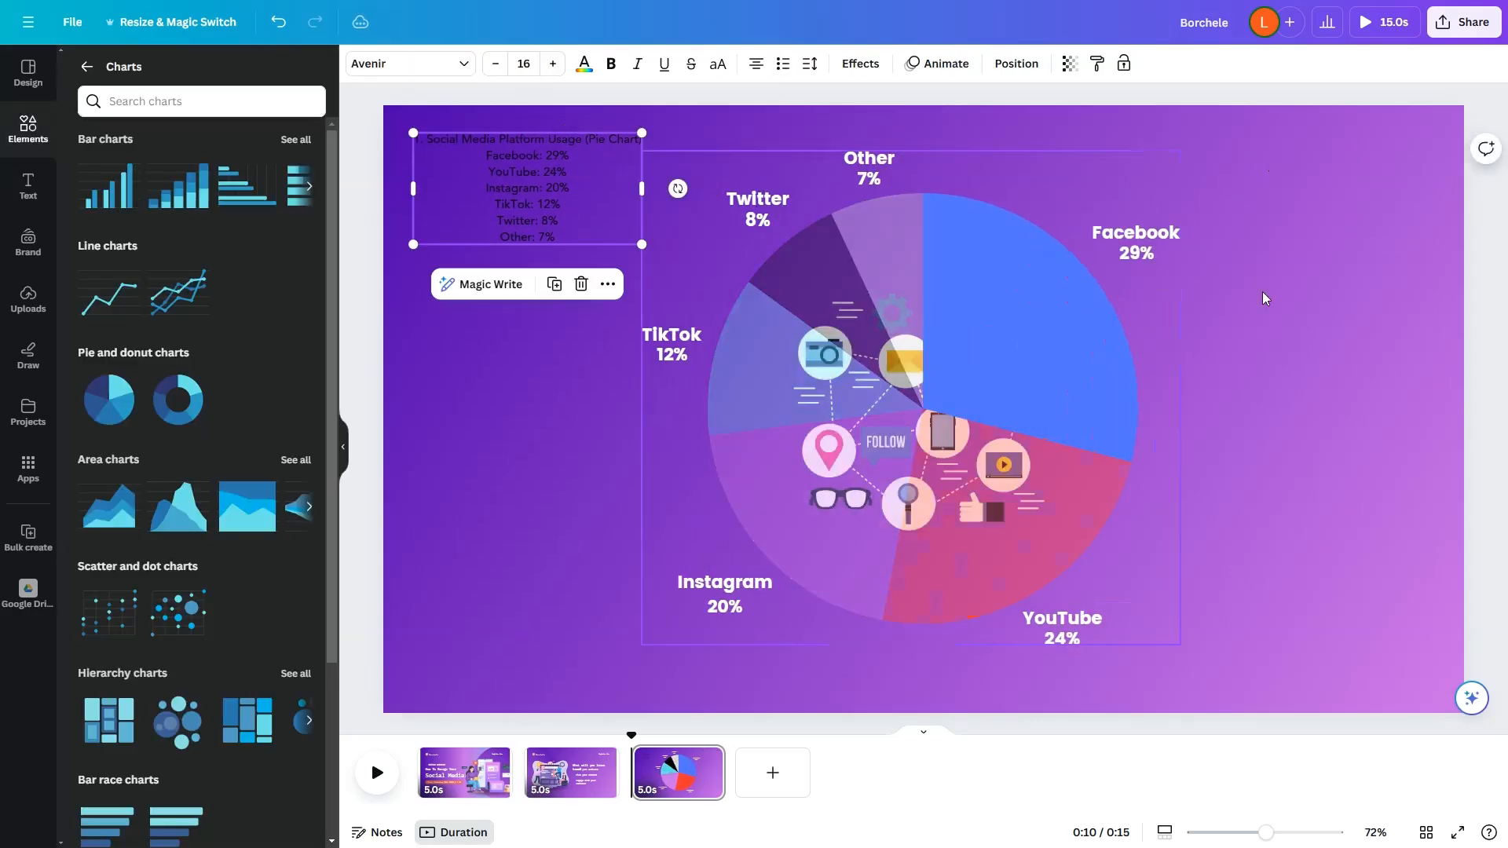
Step: Move the pie chart partly past the page's left edge, and place the social media graphic, shrunk, in the page's upper-right corner
{"action": "left_click", "coordinate": [1132, 307]}
{"action": "left_click_drag", "start_coordinate": [1127, 334], "coordinate": [780, 358]}
{"action": "left_click_drag", "start_coordinate": [966, 392], "coordinate": [1347, 223]}
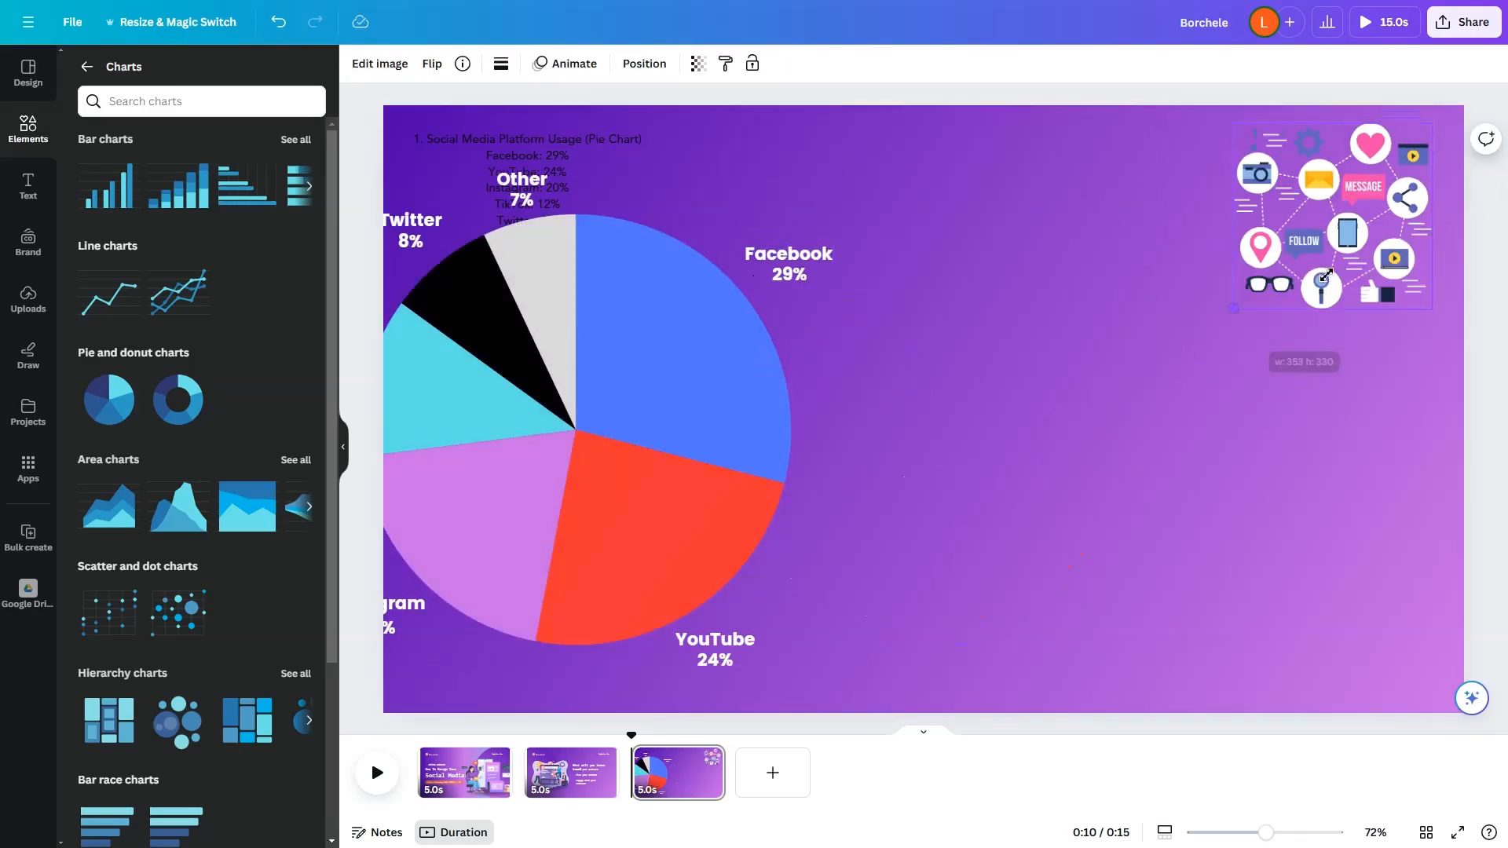
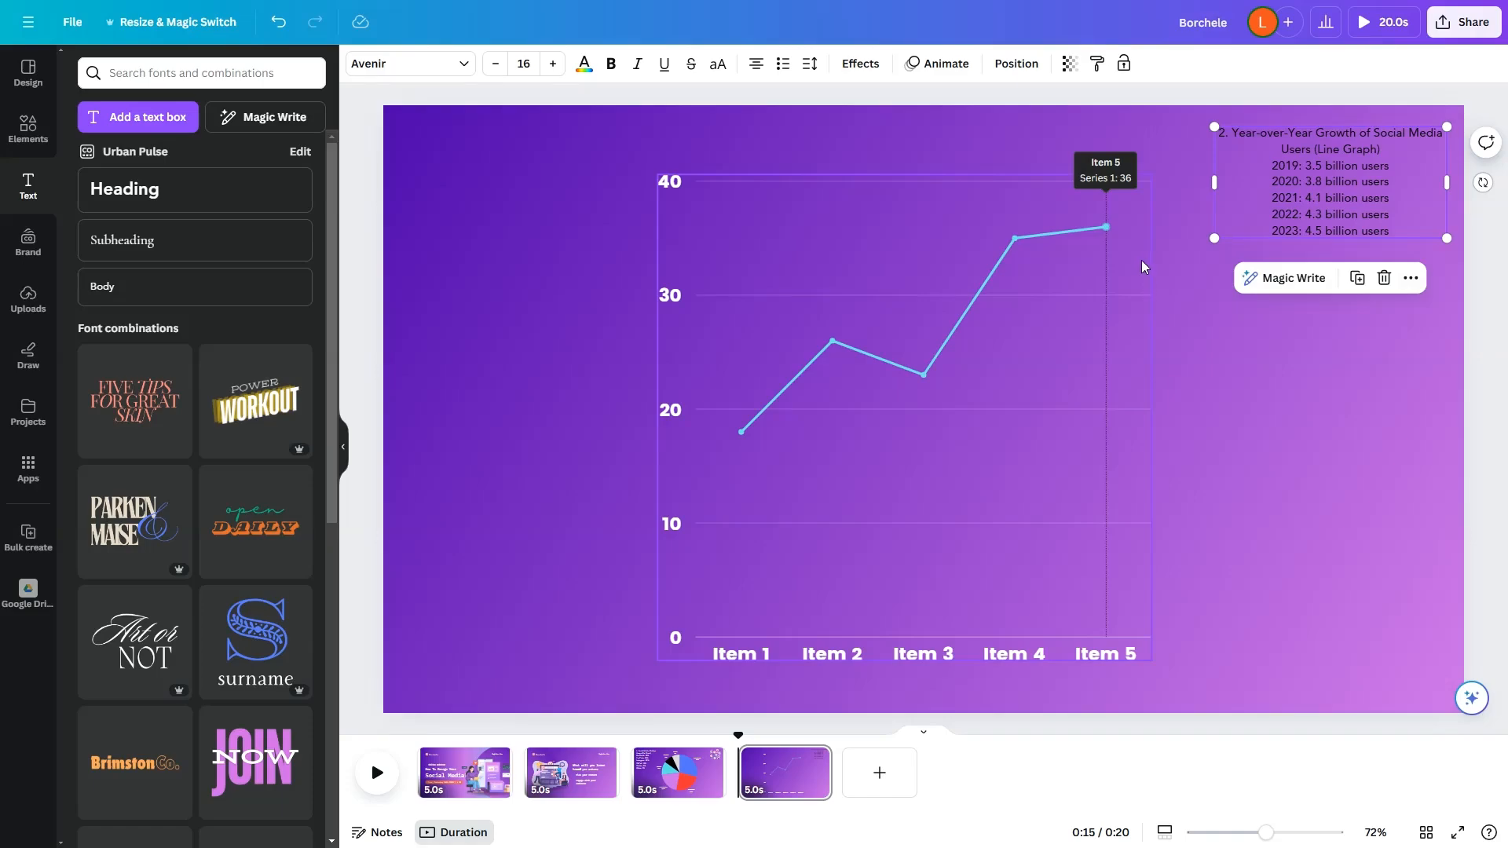
Step: Relabel the line chart's five data points 2019, 2020, 2021, 2022 and 2023
{"action": "left_click", "coordinate": [1128, 263]}
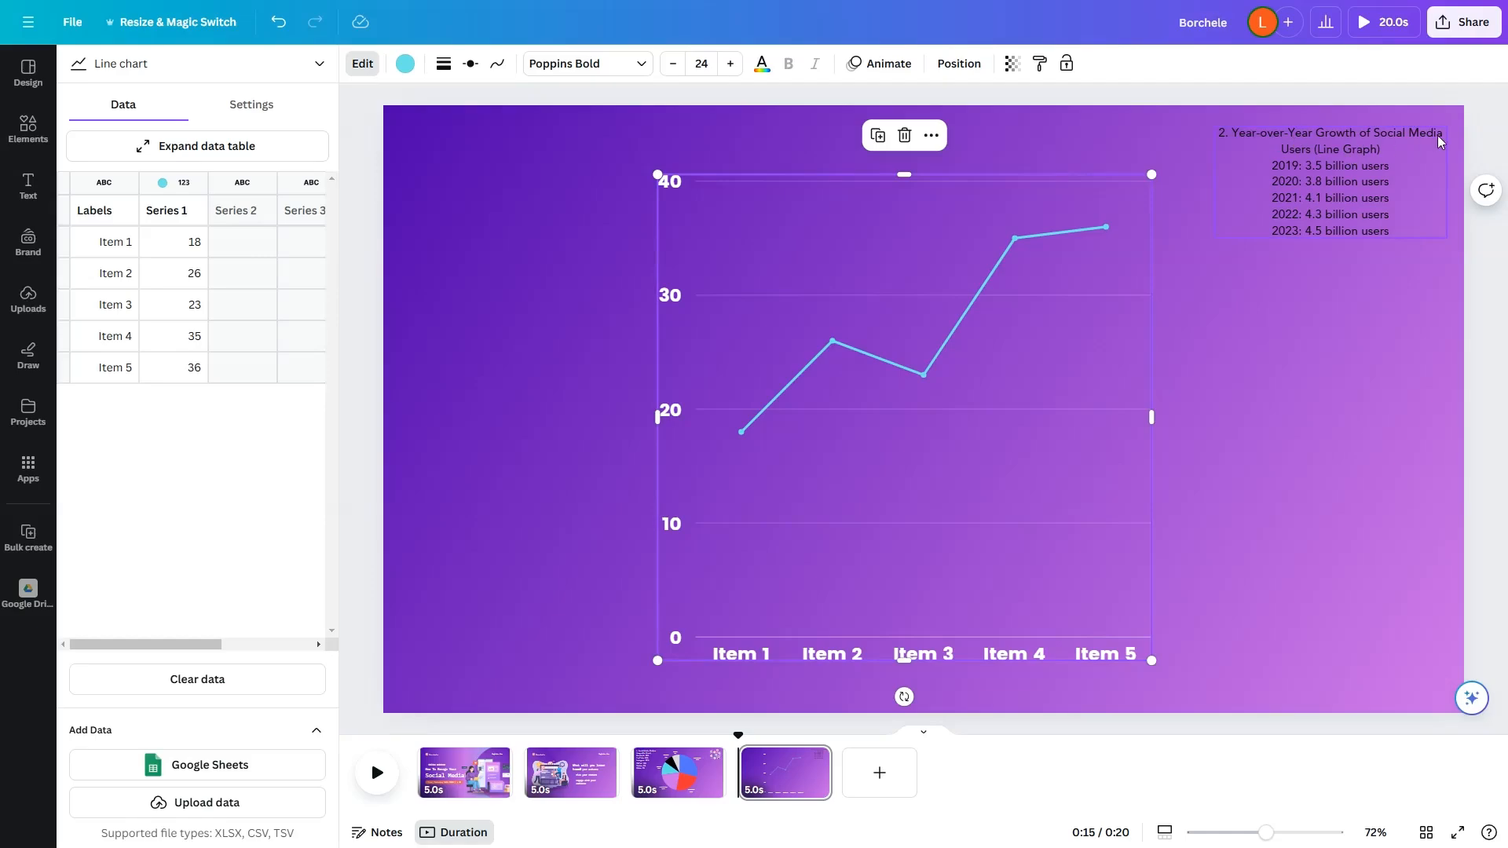
{"action": "double_click", "coordinate": [113, 245]}
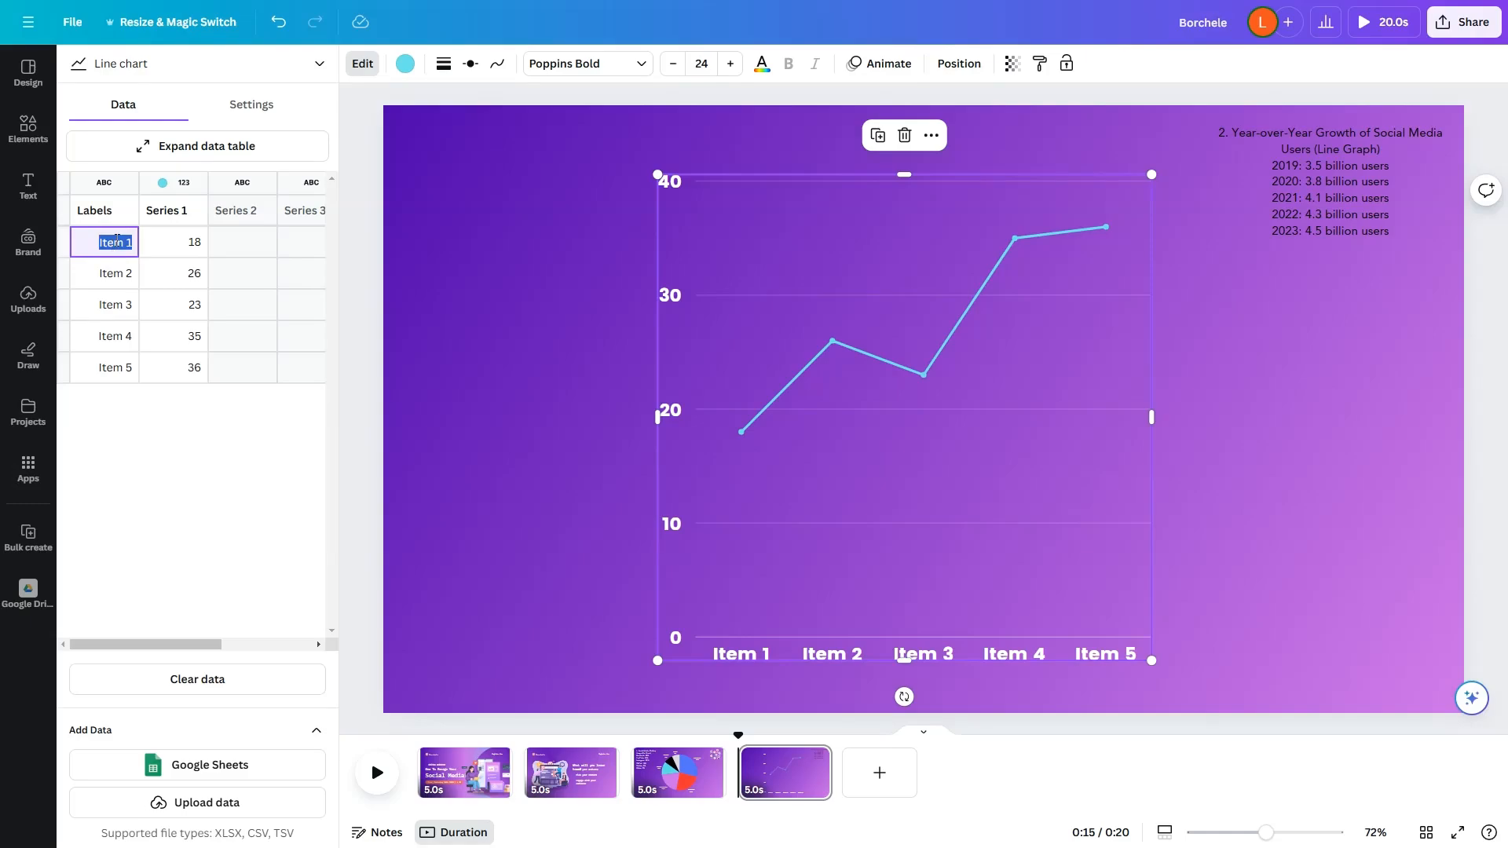
{"action": "type", "text": "2019"}
{"action": "key", "text": "Return"}
{"action": "type", "text": "2020"}
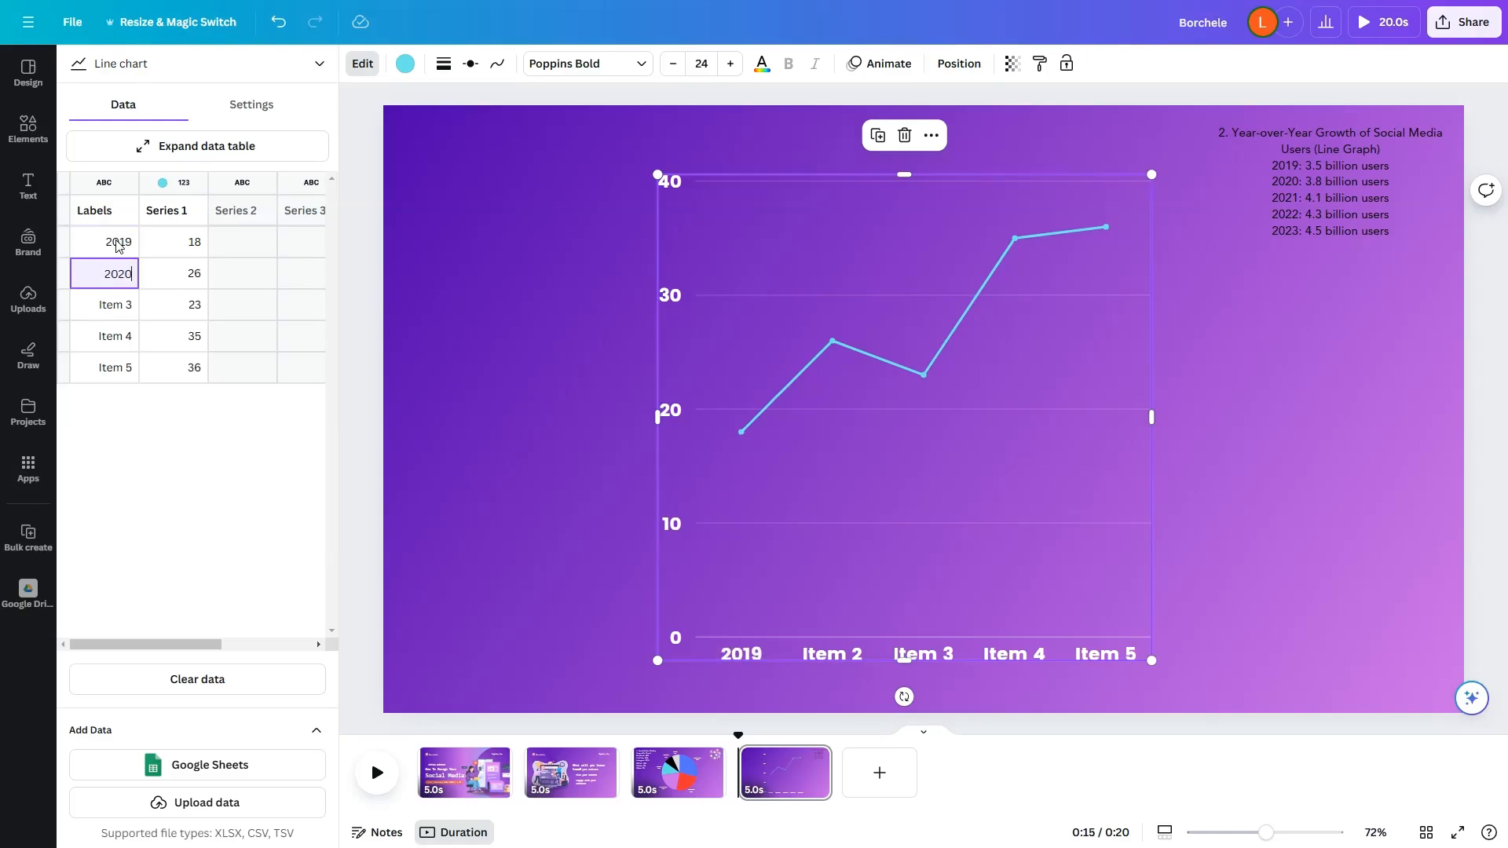
{"action": "key", "text": "Return"}
{"action": "type", "text": "21"}
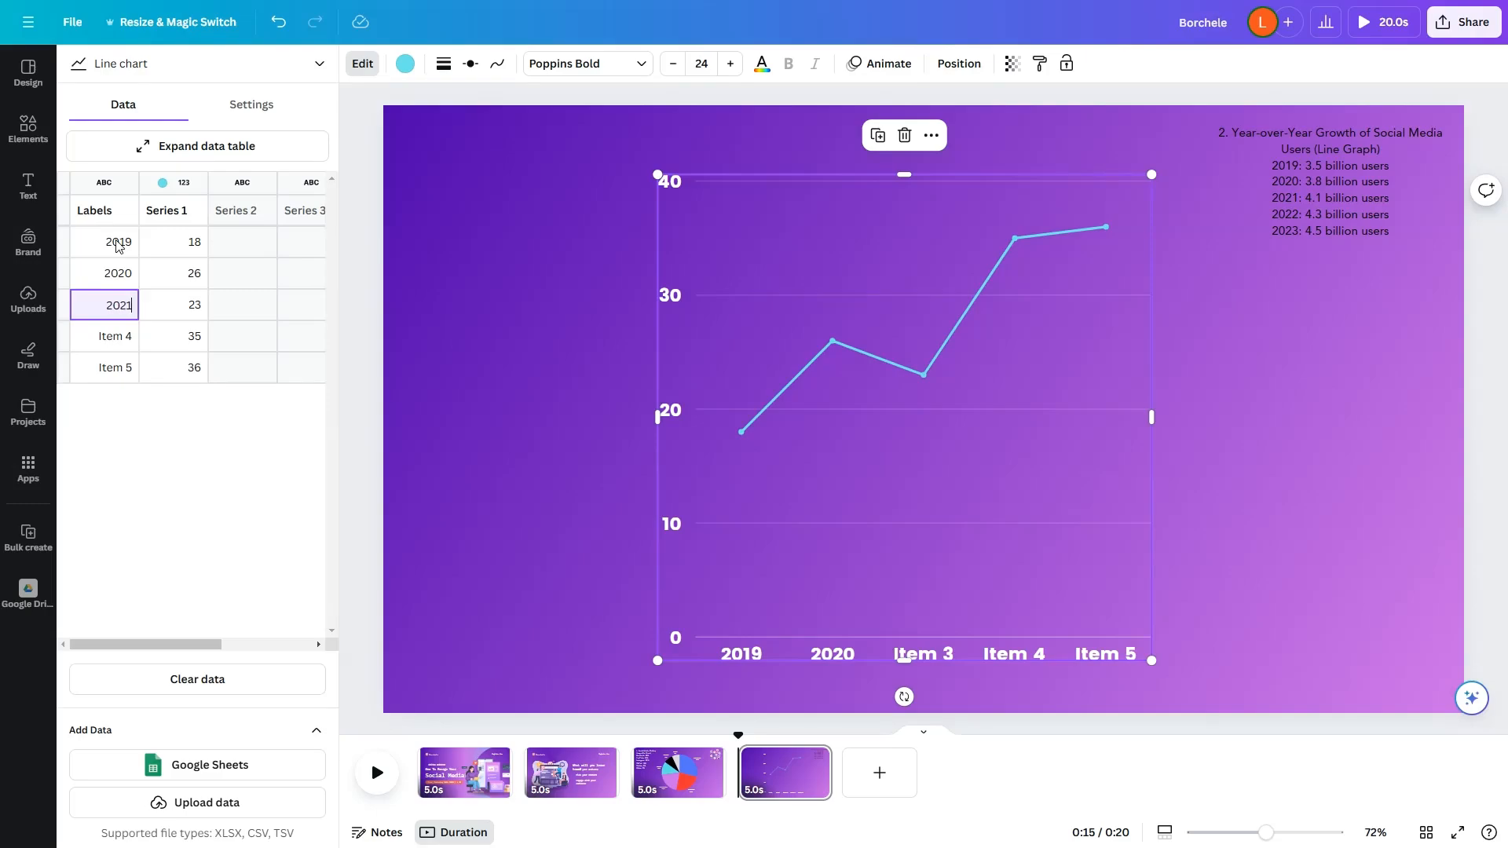
{"action": "key", "text": "Return"}
{"action": "type", "text": "2022"}
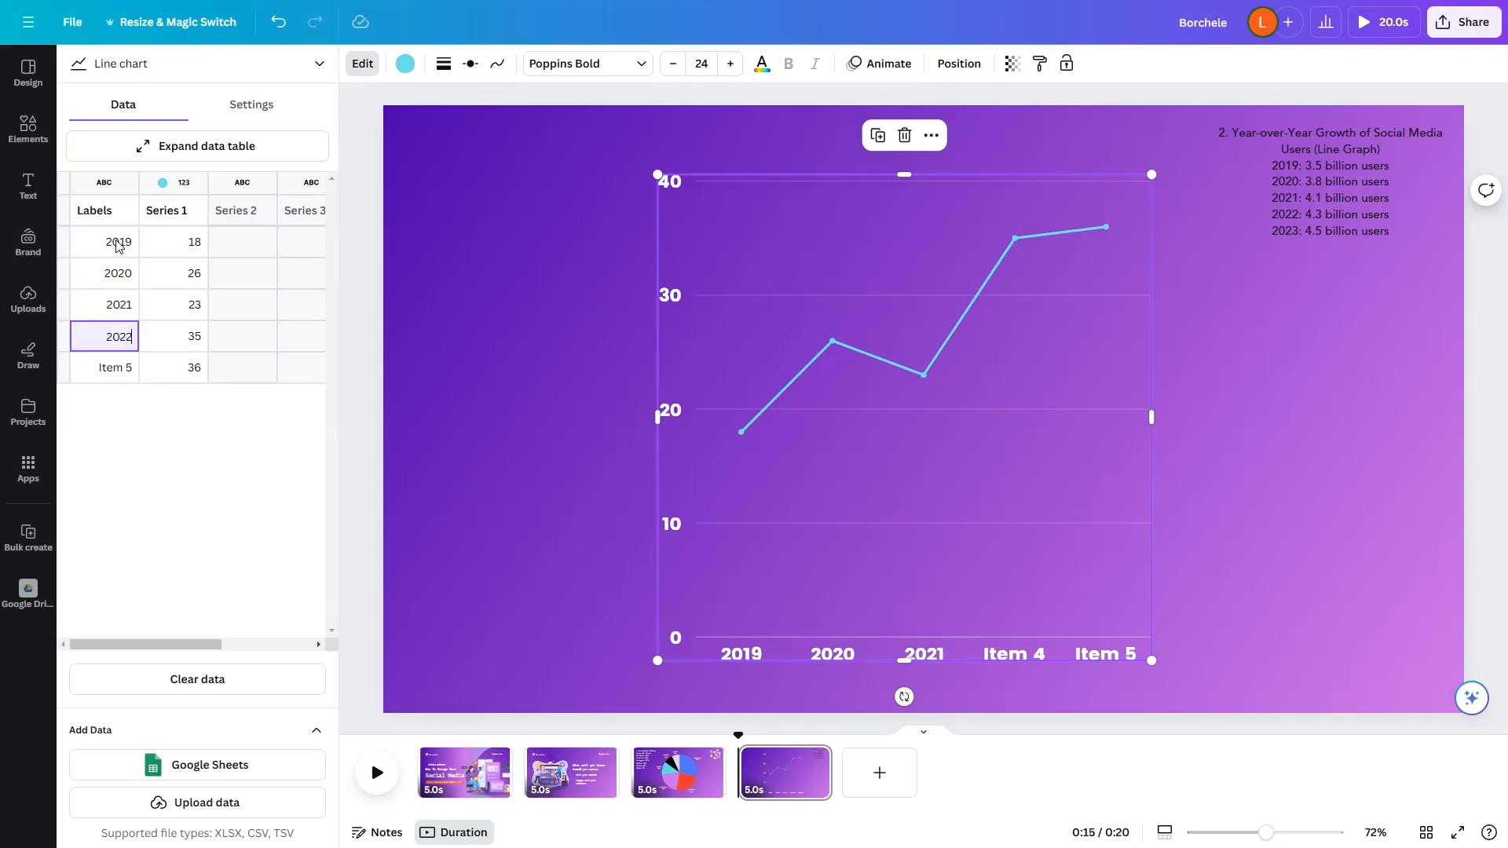
{"action": "key", "text": "Return"}
{"action": "type", "text": "23"}
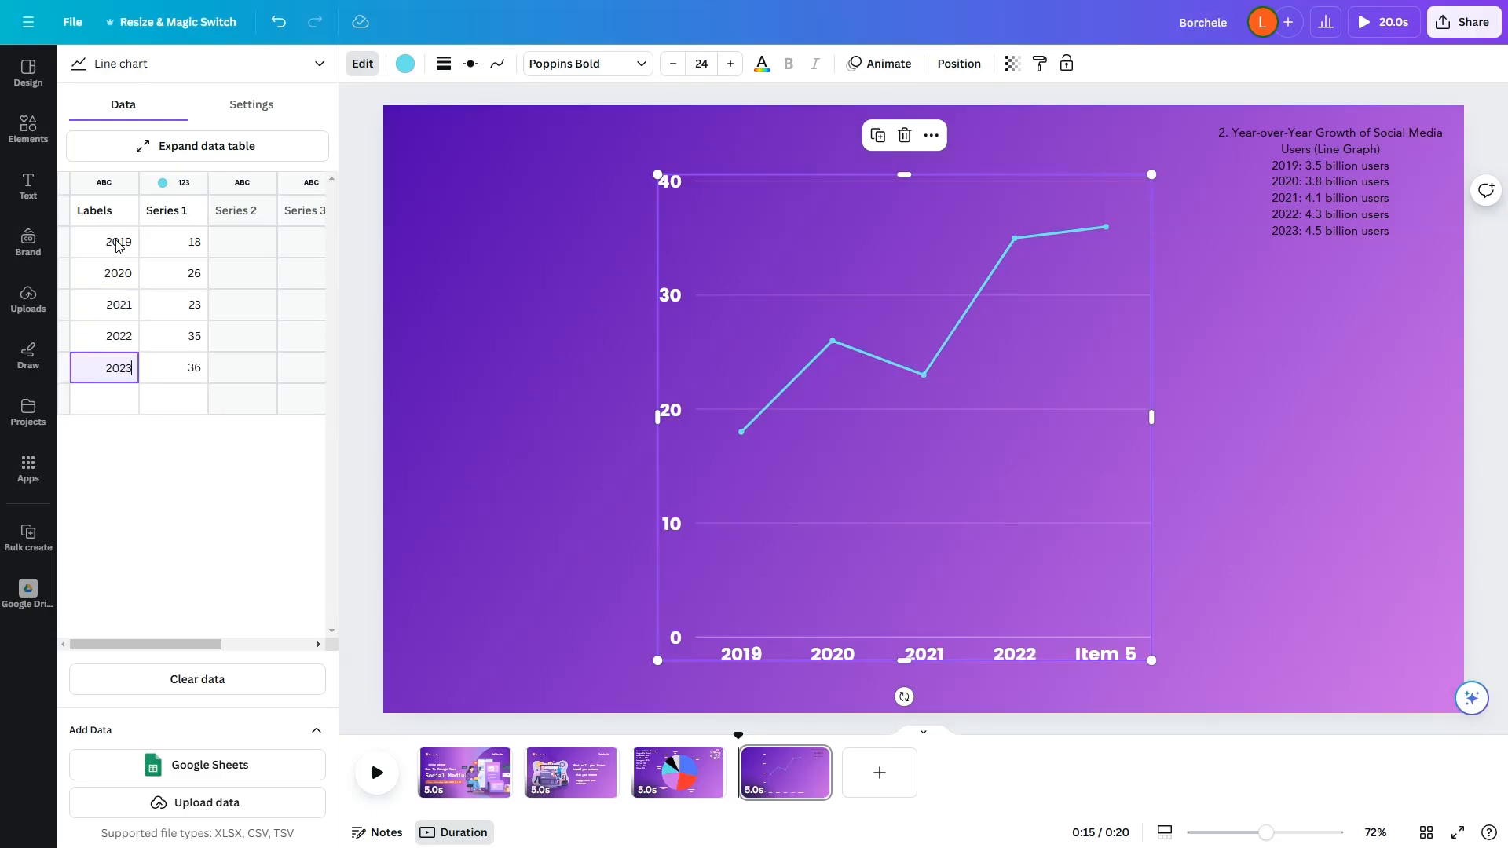
{"action": "key", "text": "Return"}
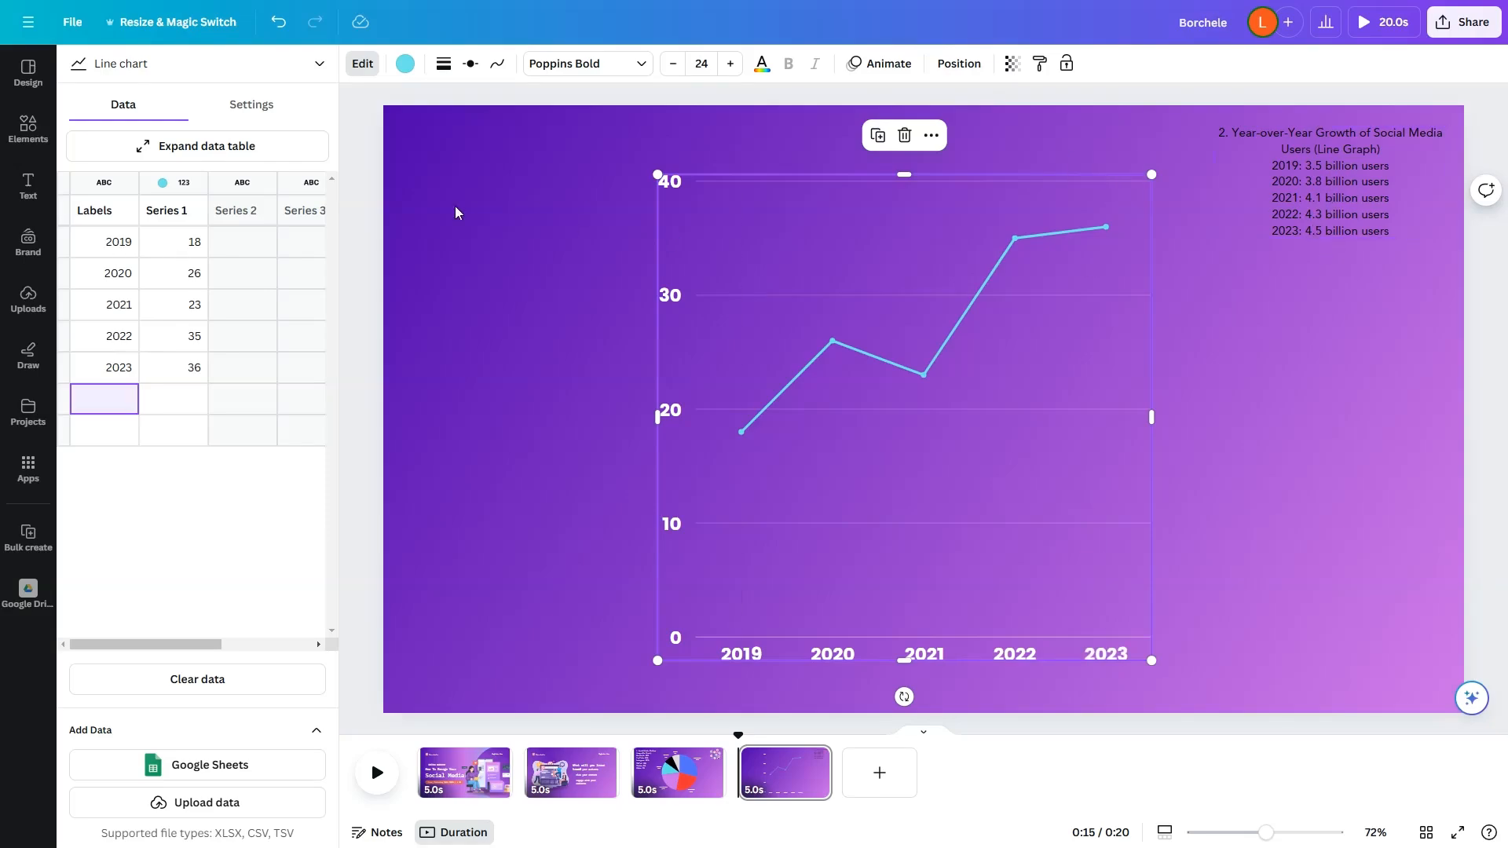
Step: Try decimal figures for the line chart's first two years, with 2.5 for 2019
{"action": "left_click", "coordinate": [172, 243]}
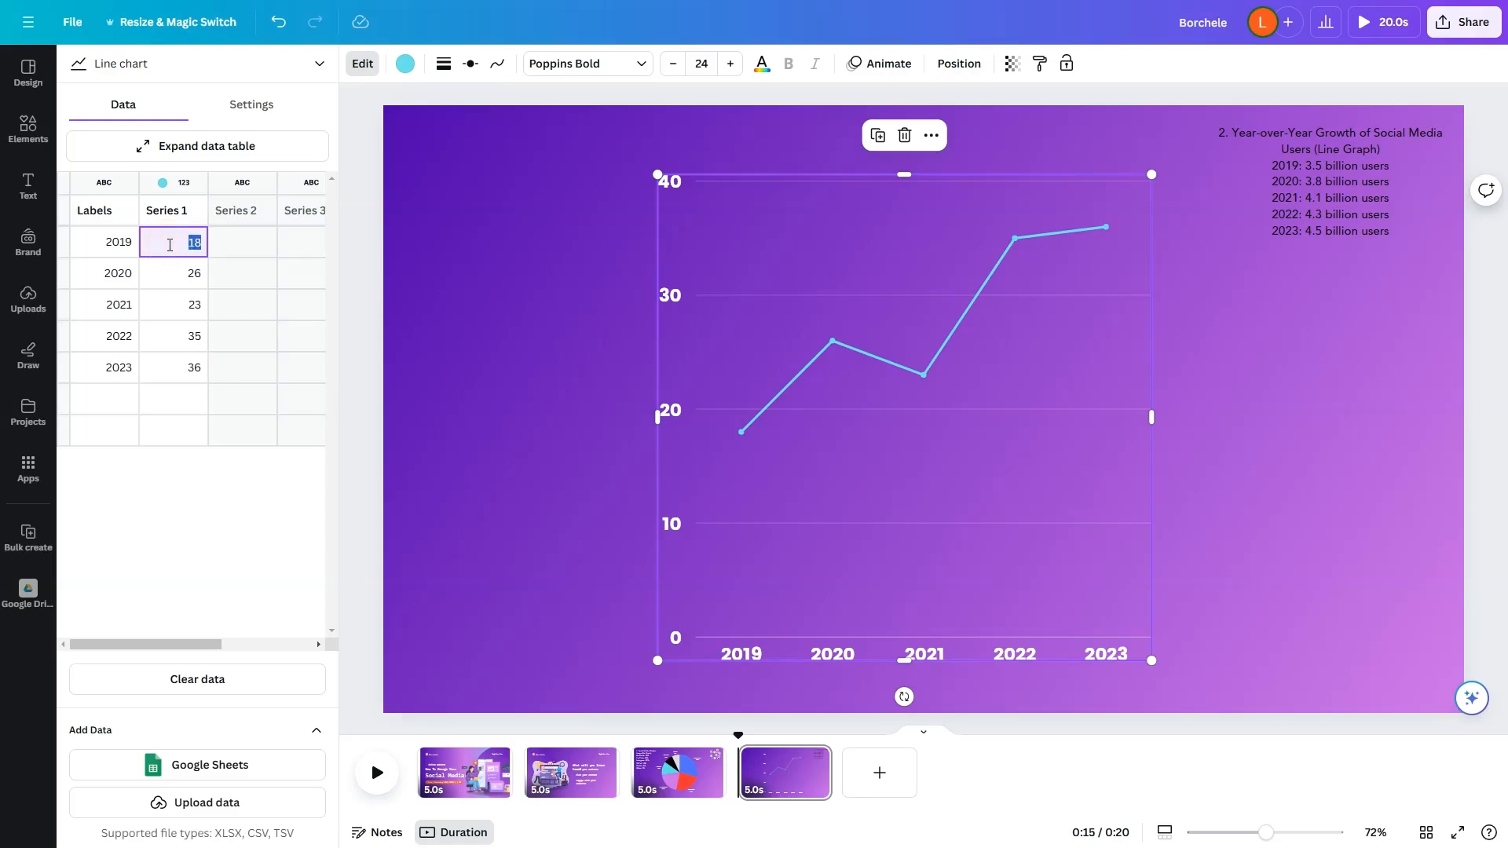
{"action": "type", "text": "2"}
{"action": "key", "text": "BackSpace"}
{"action": "type", "text": "3"}
{"action": "key", "text": "Return"}
{"action": "type", "text": "2"}
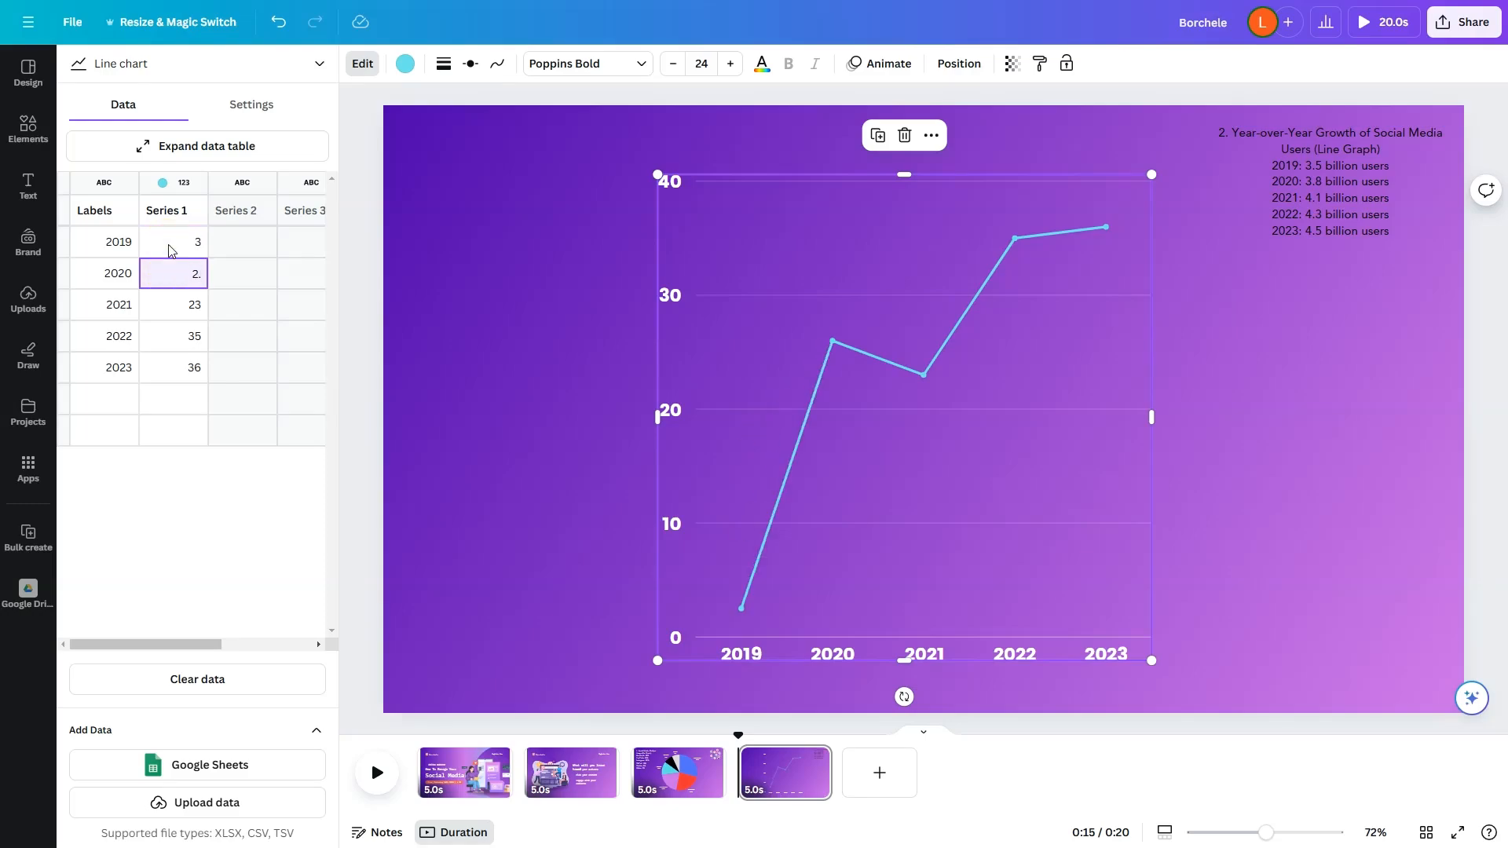
{"action": "key", "text": "Return"}
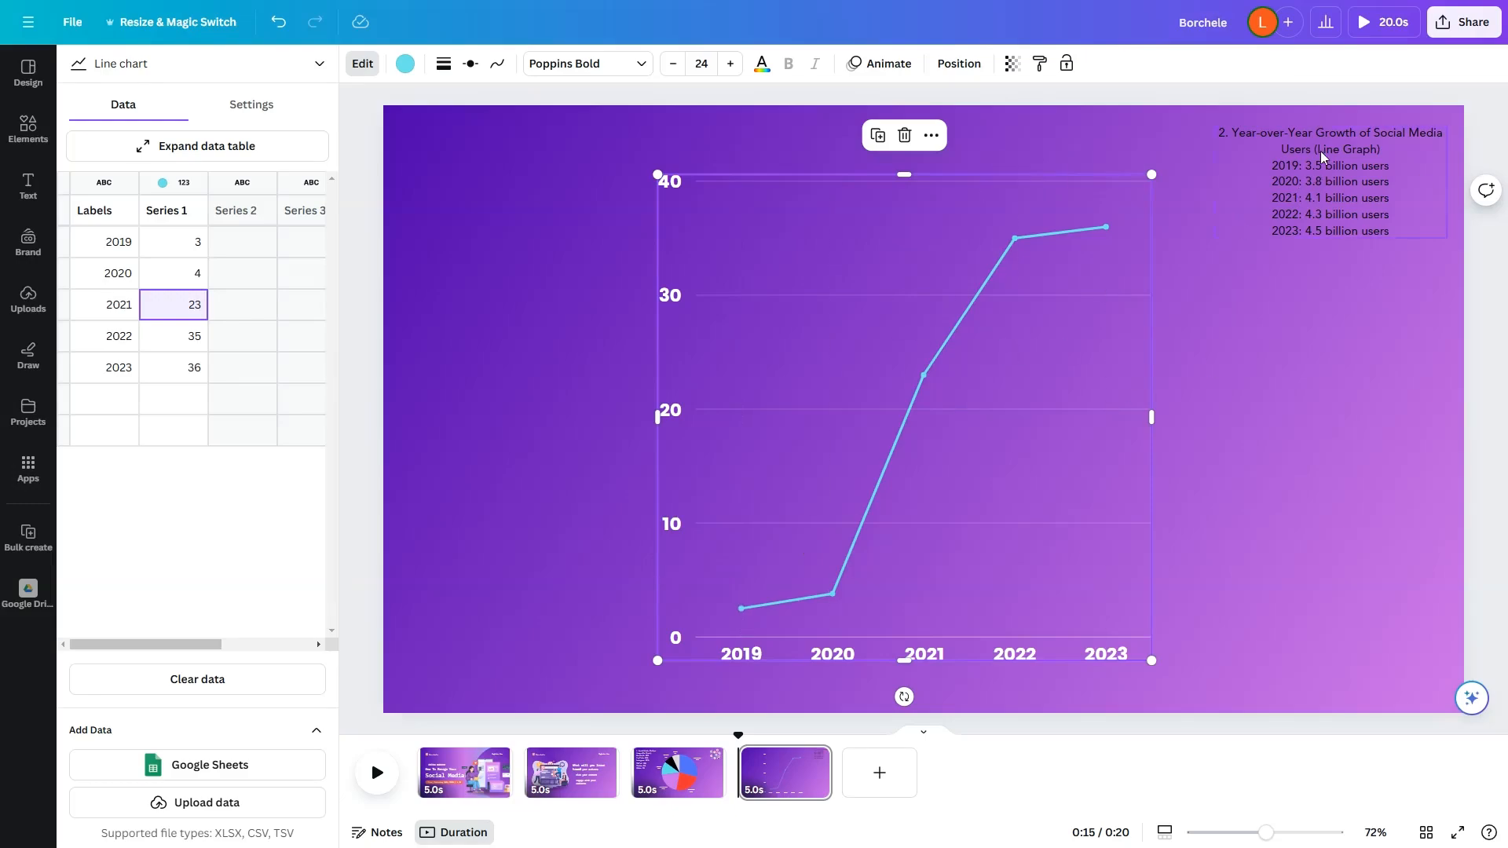
Step: Set the line chart's Series 1 values to 35, 38, 41, 43 and 45 for the years 2019 to 2023
{"action": "left_click", "coordinate": [198, 250]}
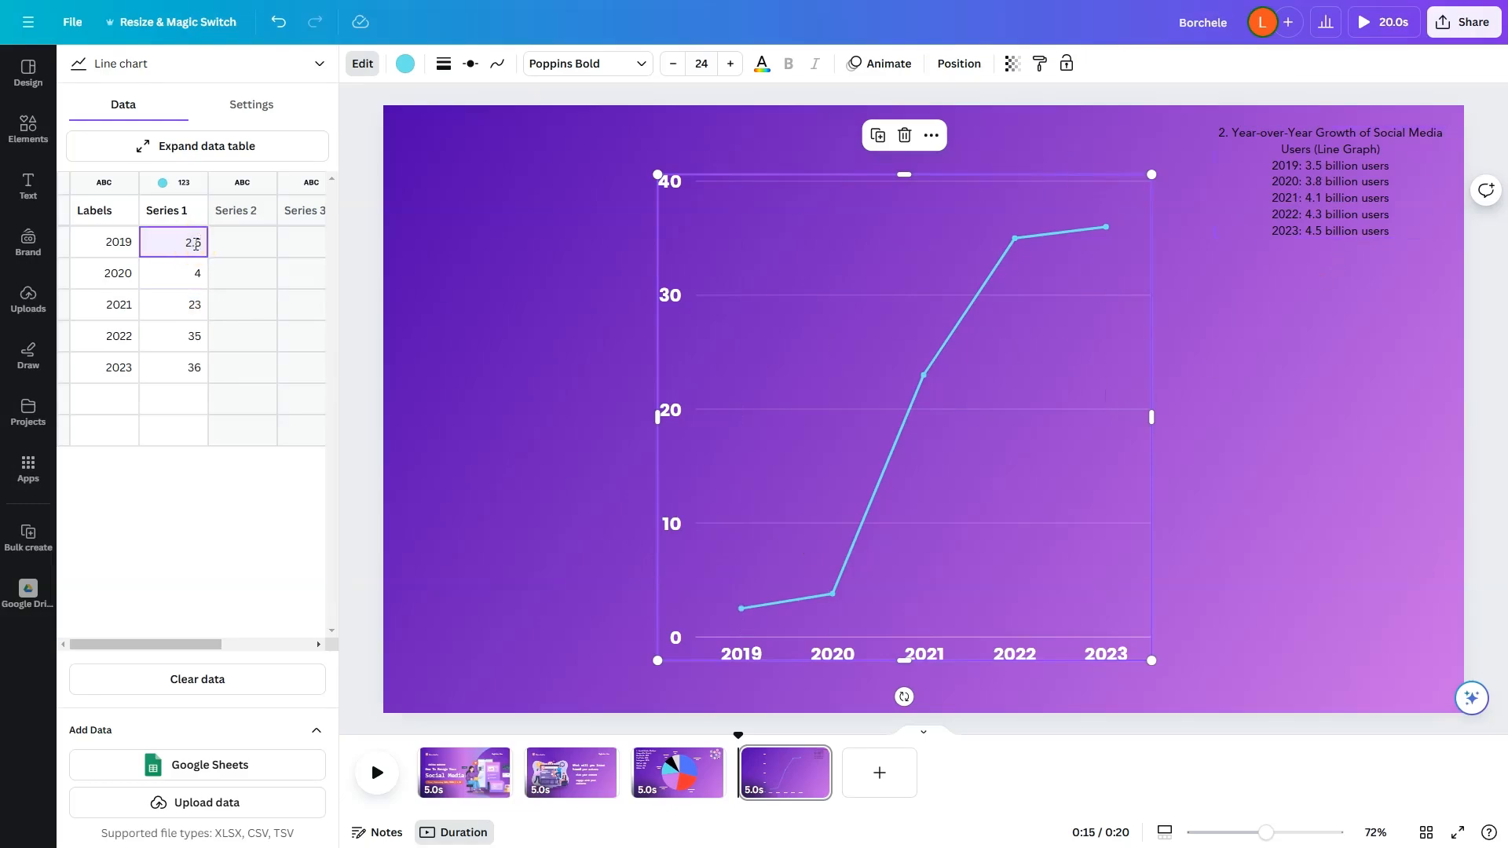
{"action": "double_click", "coordinate": [194, 245]}
{"action": "type", "text": "35"}
{"action": "key", "text": "Return"}
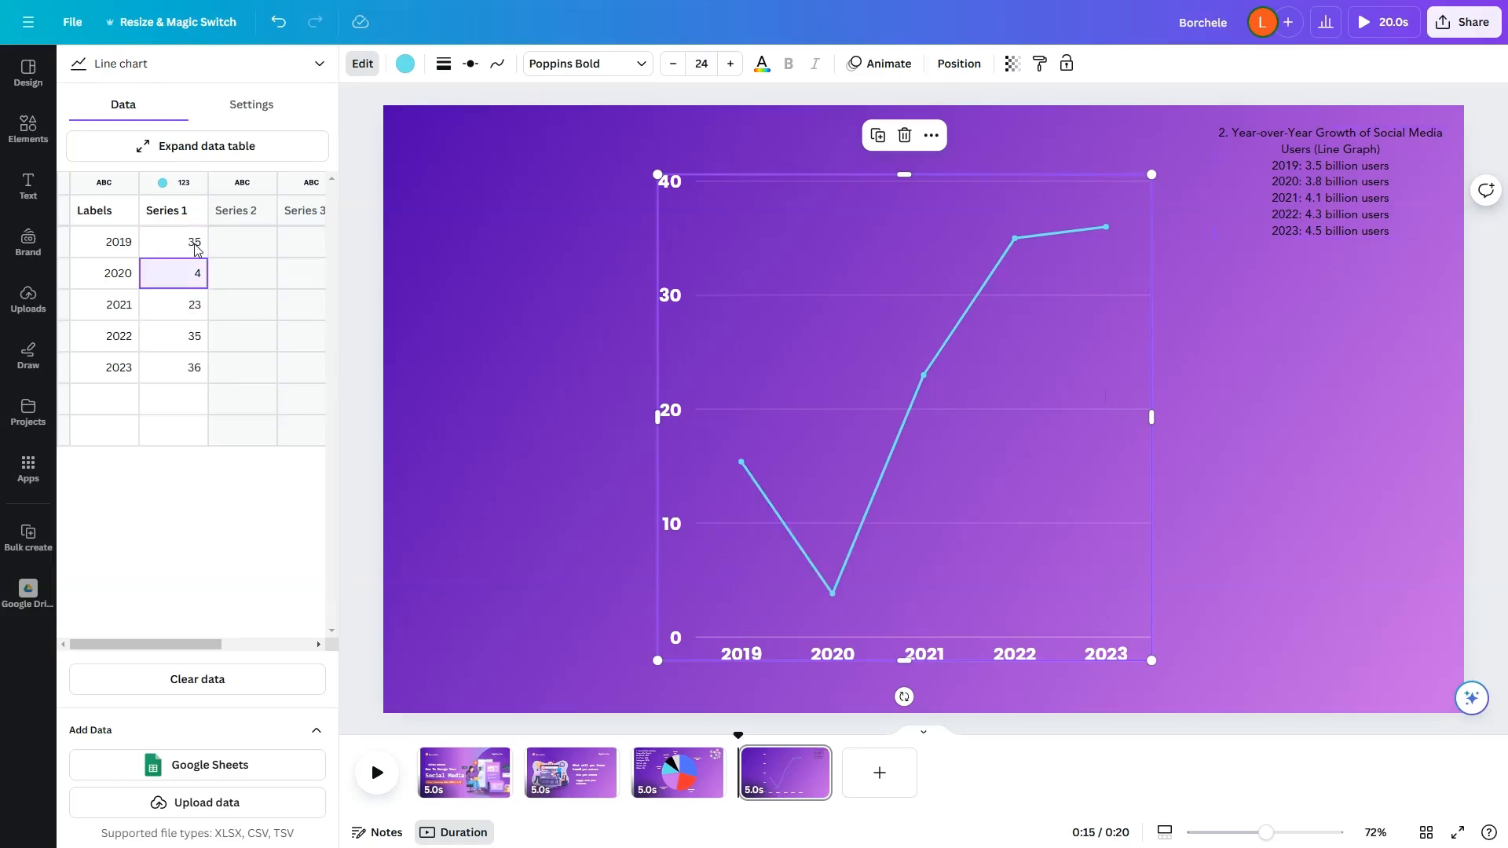
{"action": "key", "text": "Return"}
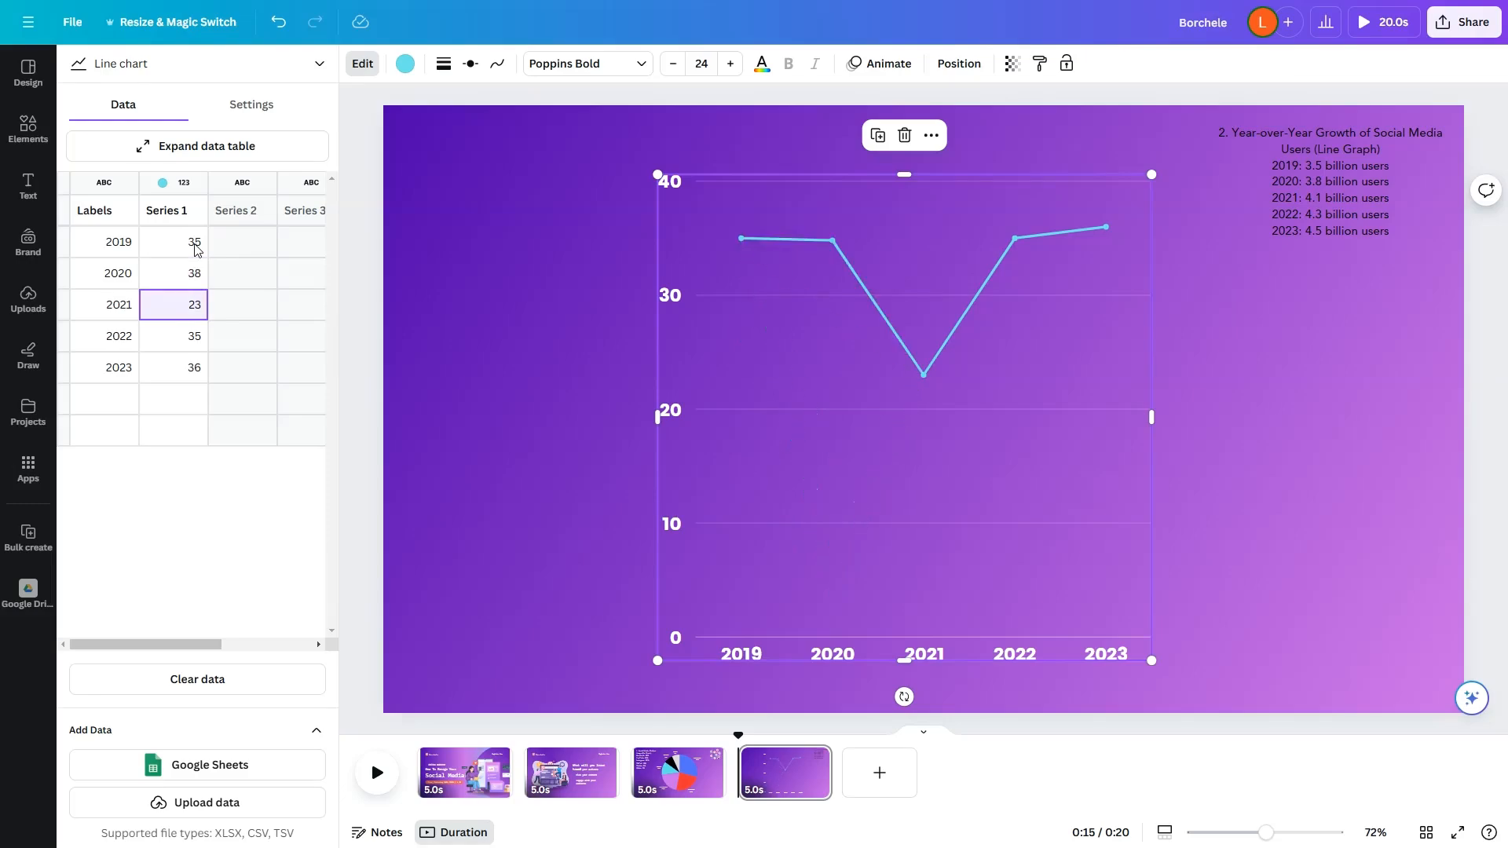
{"action": "type", "text": "41"}
{"action": "key", "text": "Return"}
{"action": "type", "text": "43"}
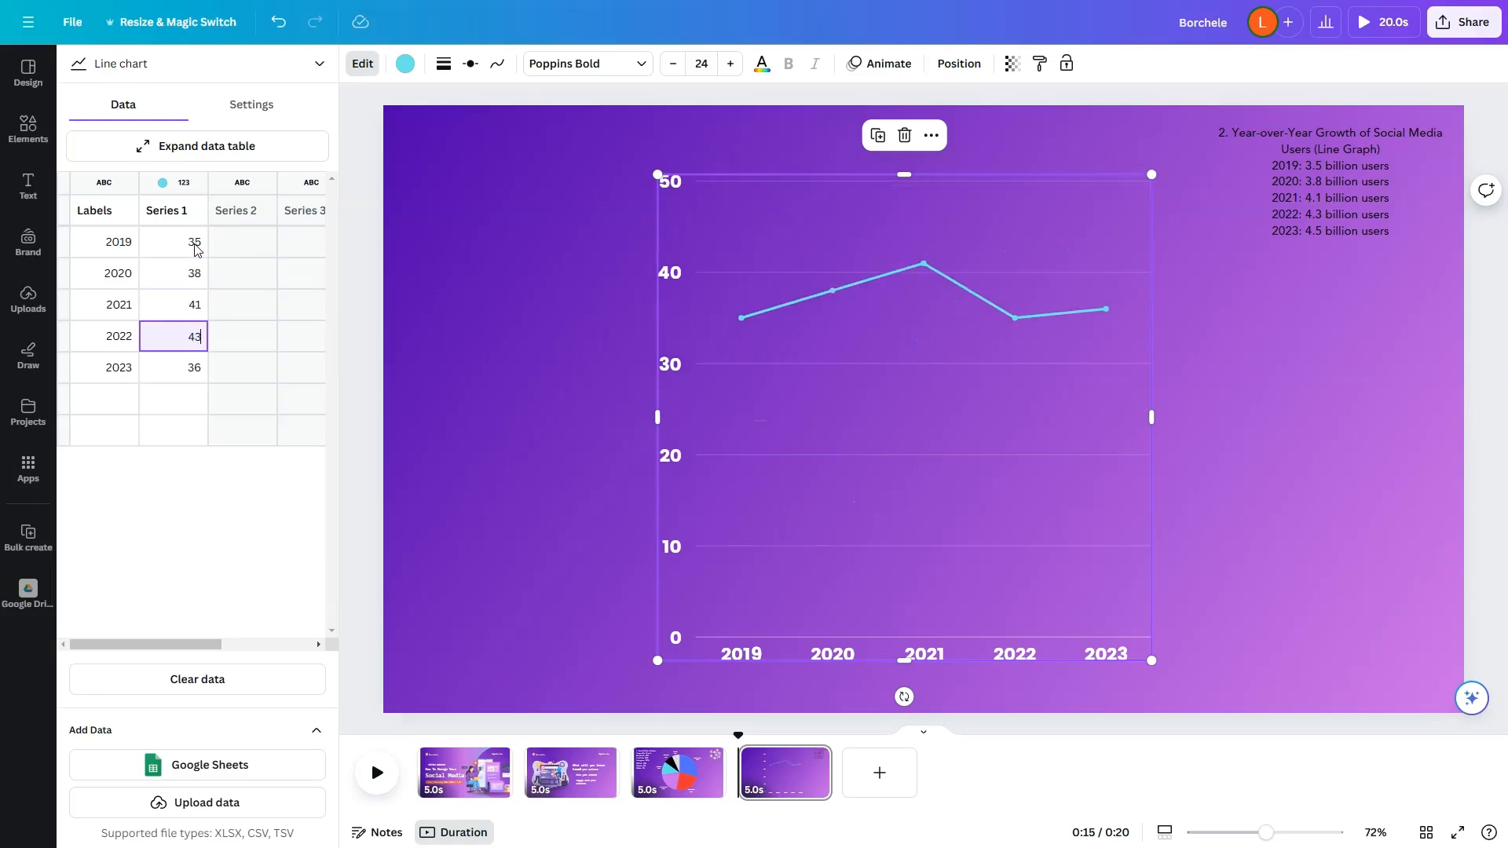
{"action": "key", "text": "Return"}
{"action": "type", "text": "45"}
{"action": "key", "text": "Return"}
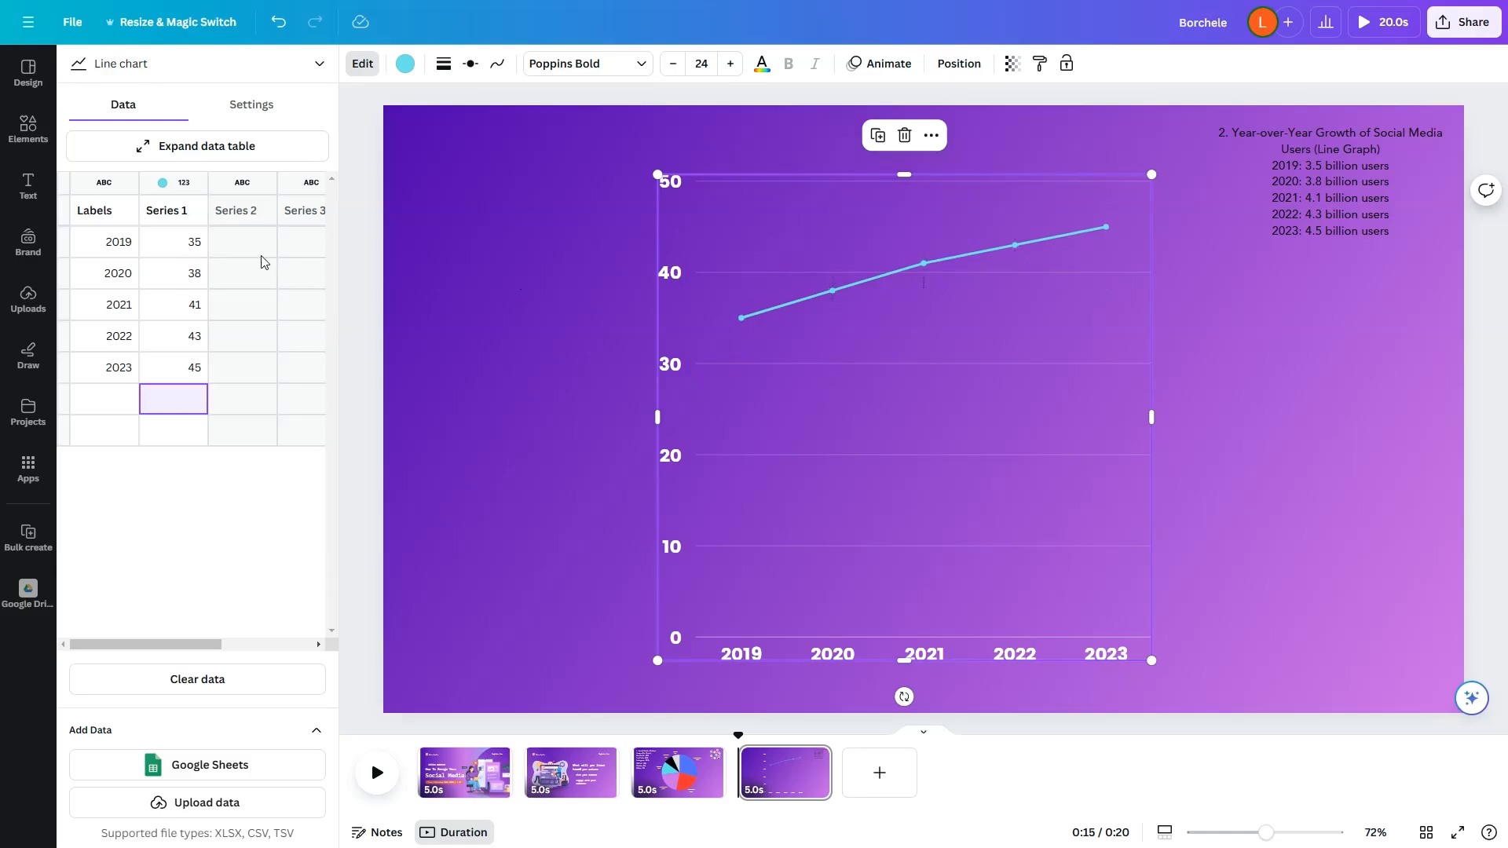
Step: Change the line chart's values to 29 for 2019, 32 for 2020 and 52 for 2023
{"action": "double_click", "coordinate": [190, 245]}
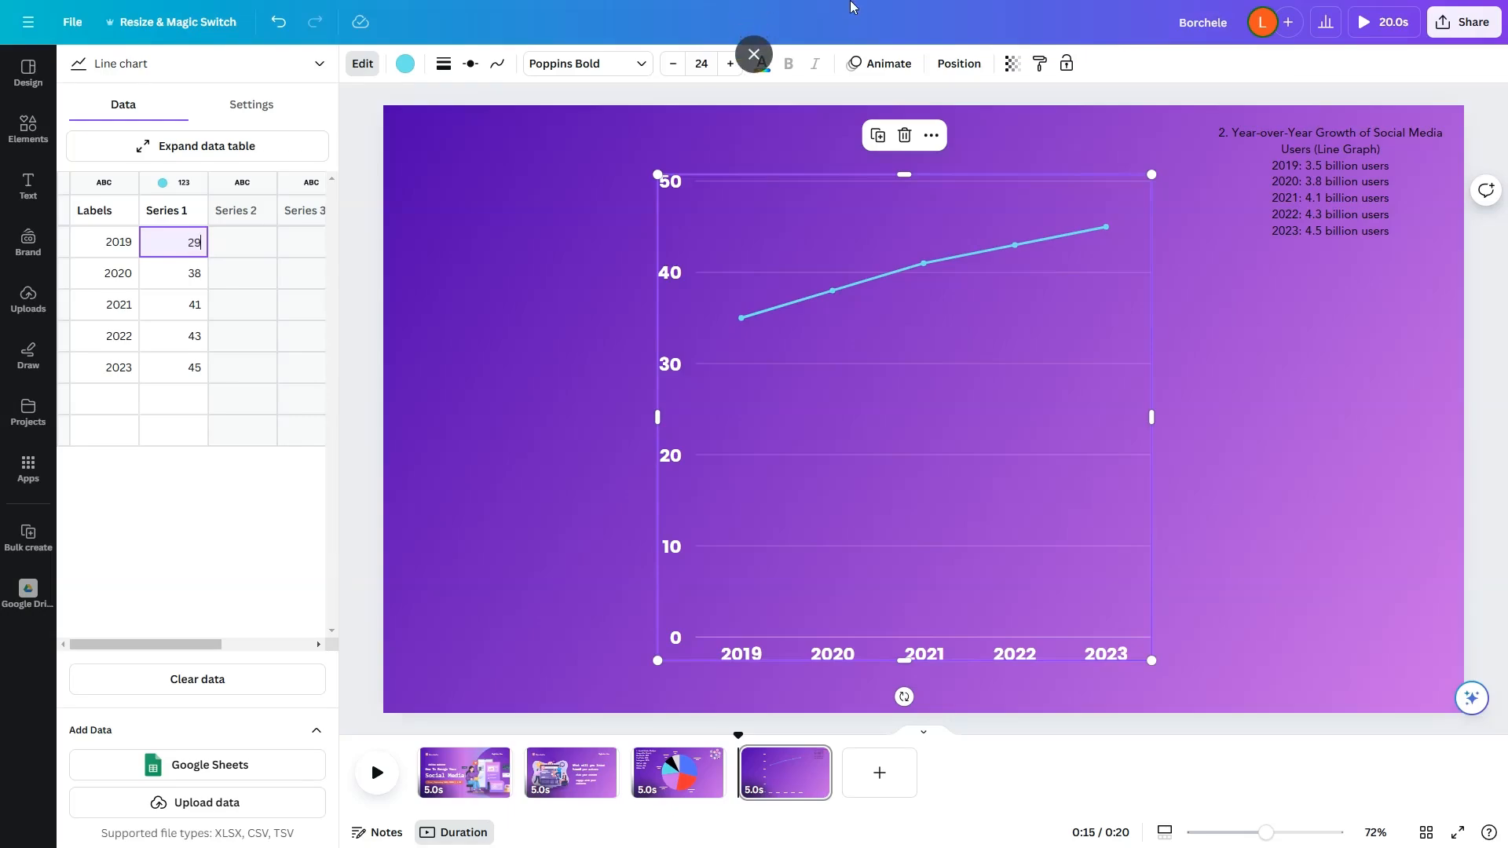
{"action": "key", "text": "Return"}
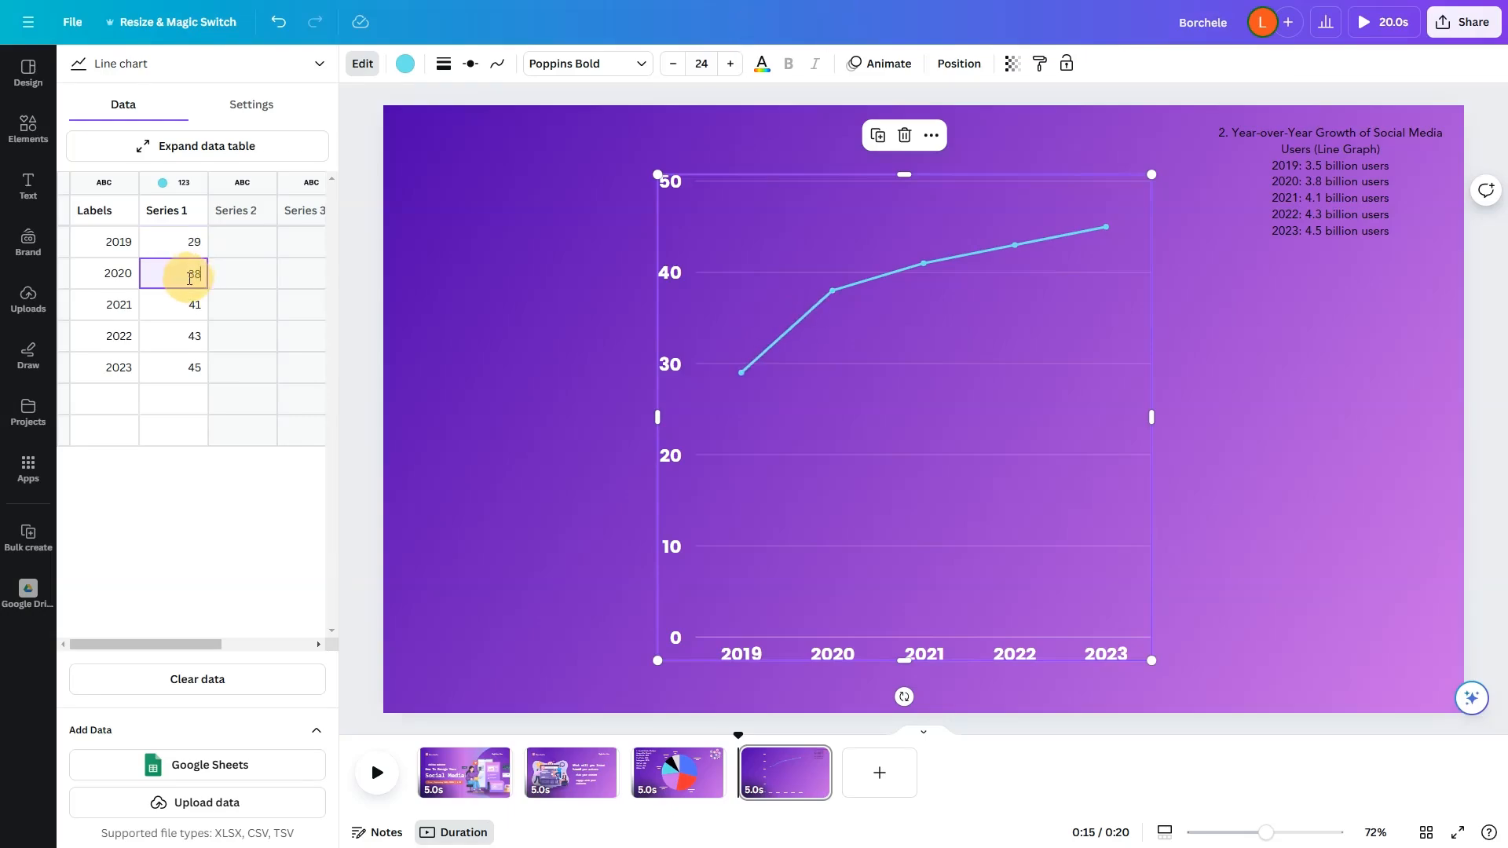
{"action": "double_click", "coordinate": [189, 279]}
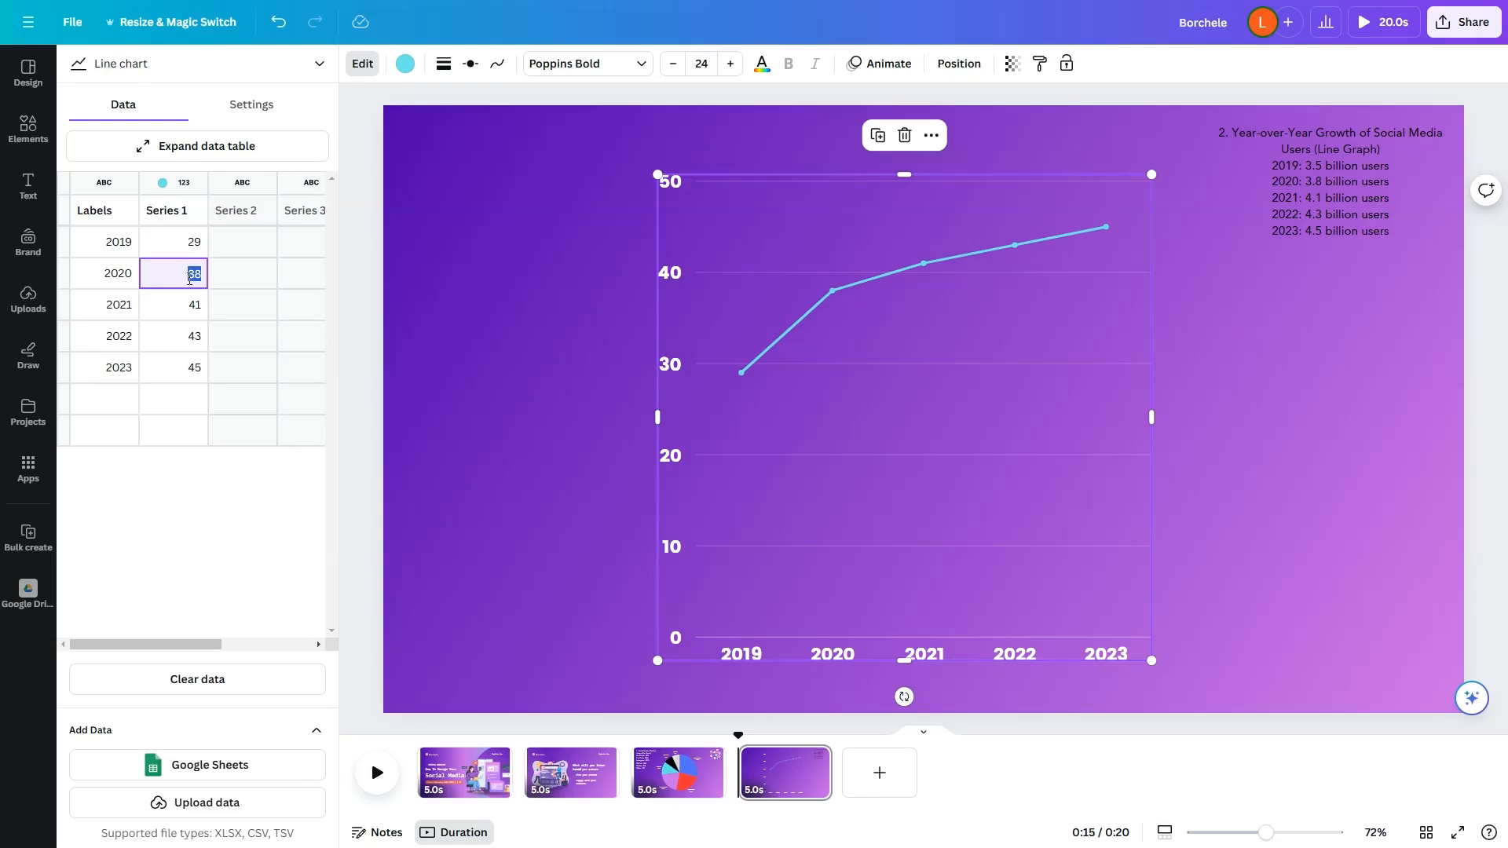
{"action": "type", "text": "32"}
{"action": "key", "text": "Return"}
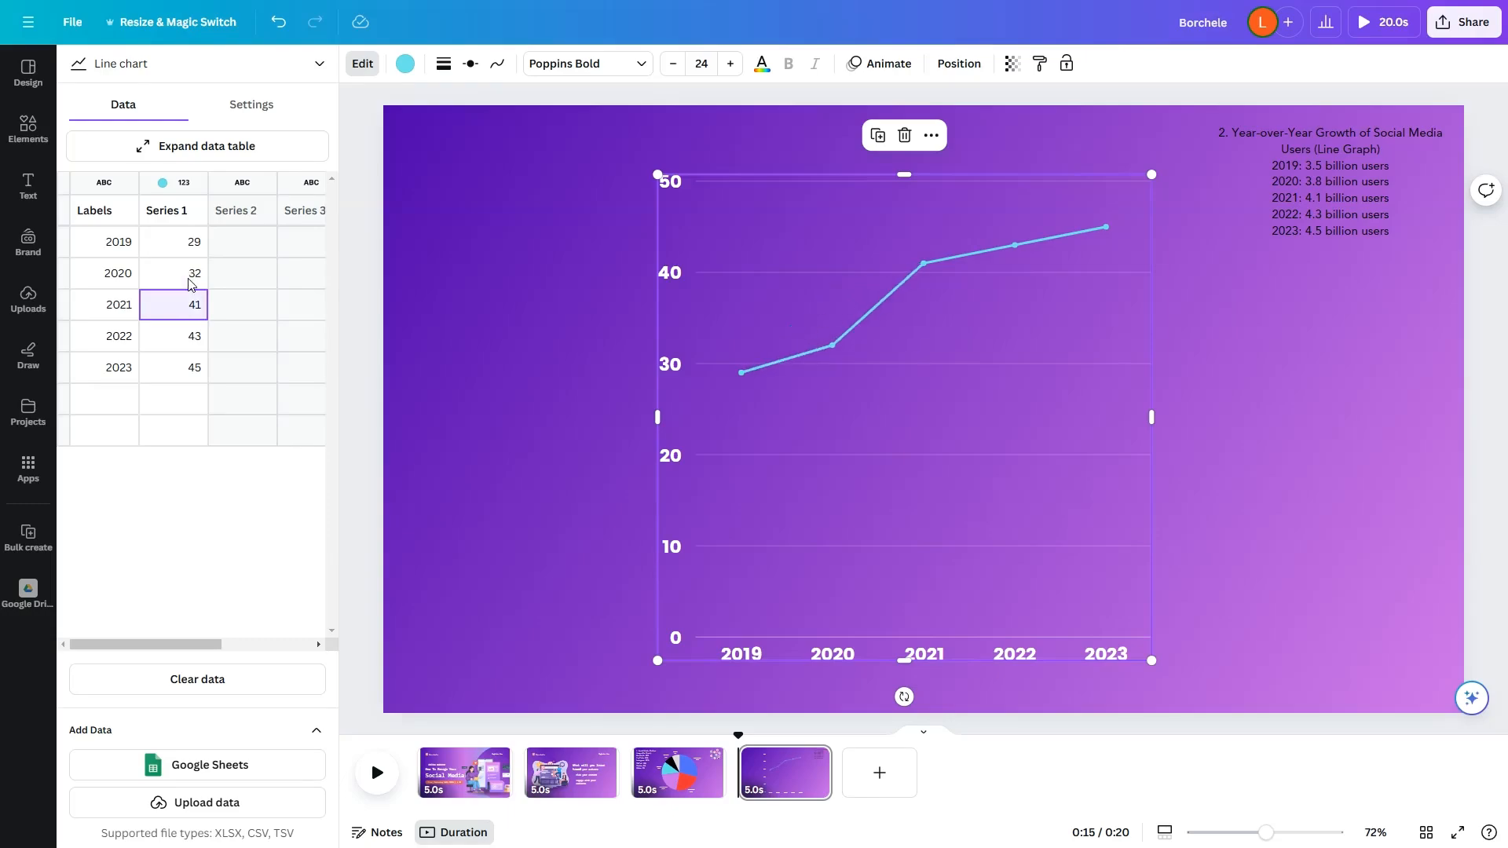
{"action": "double_click", "coordinate": [177, 368]}
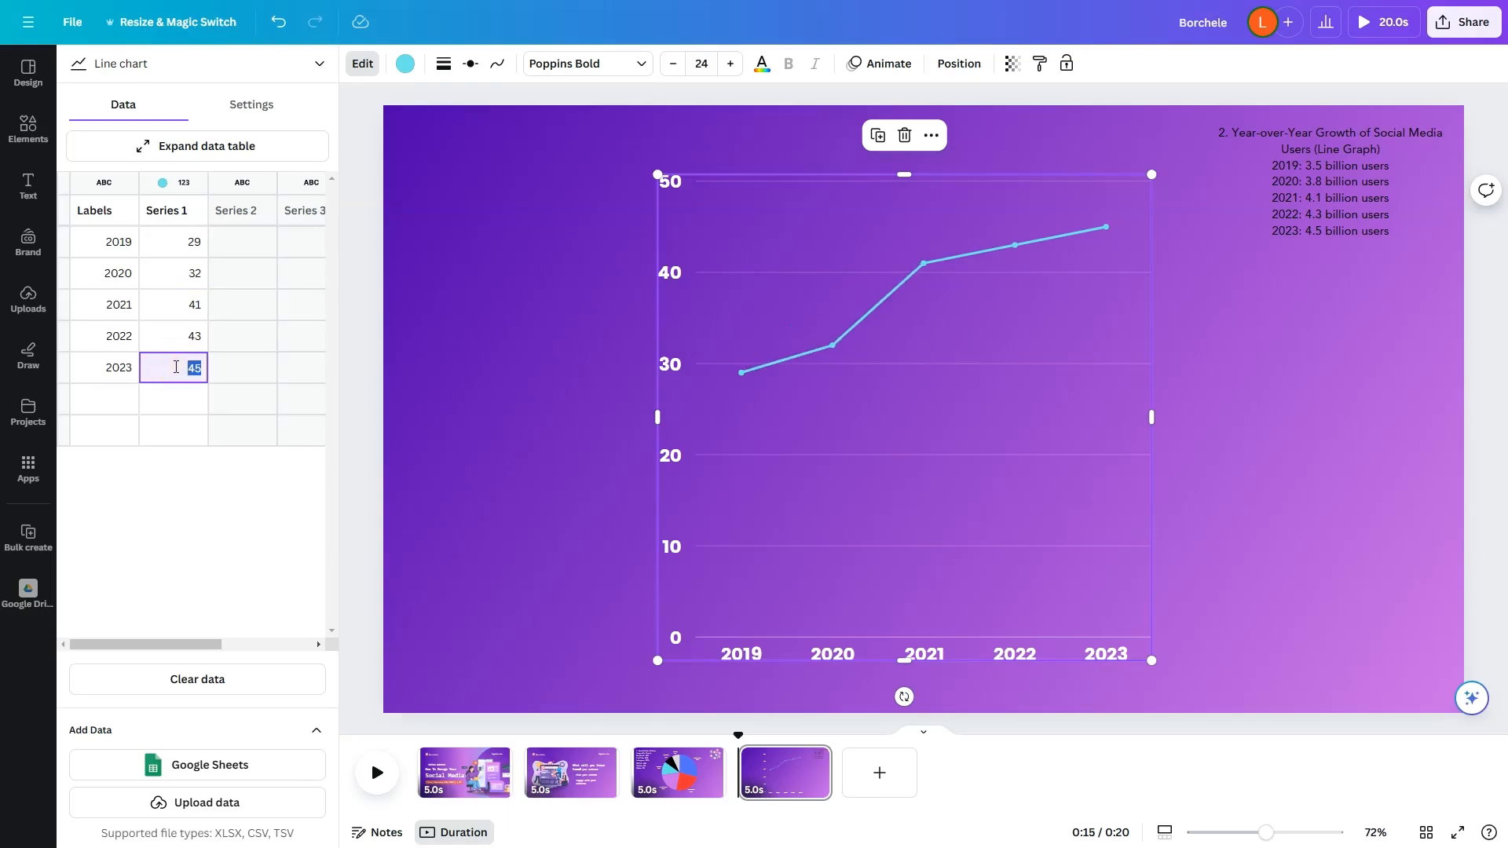
{"action": "type", "text": "52"}
{"action": "key", "text": "Return"}
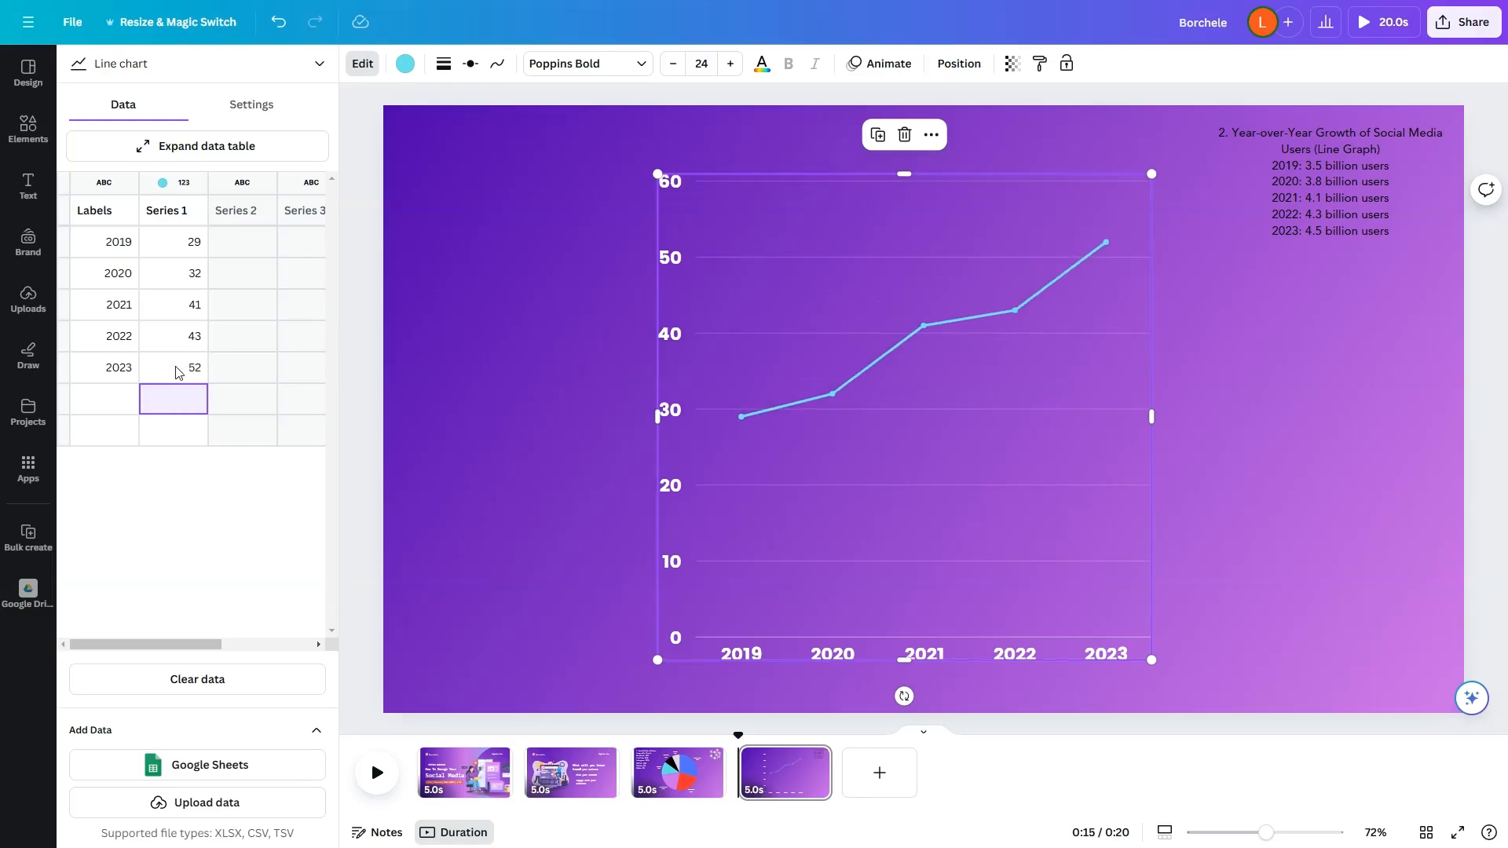
{"action": "left_click", "coordinate": [1256, 464]}
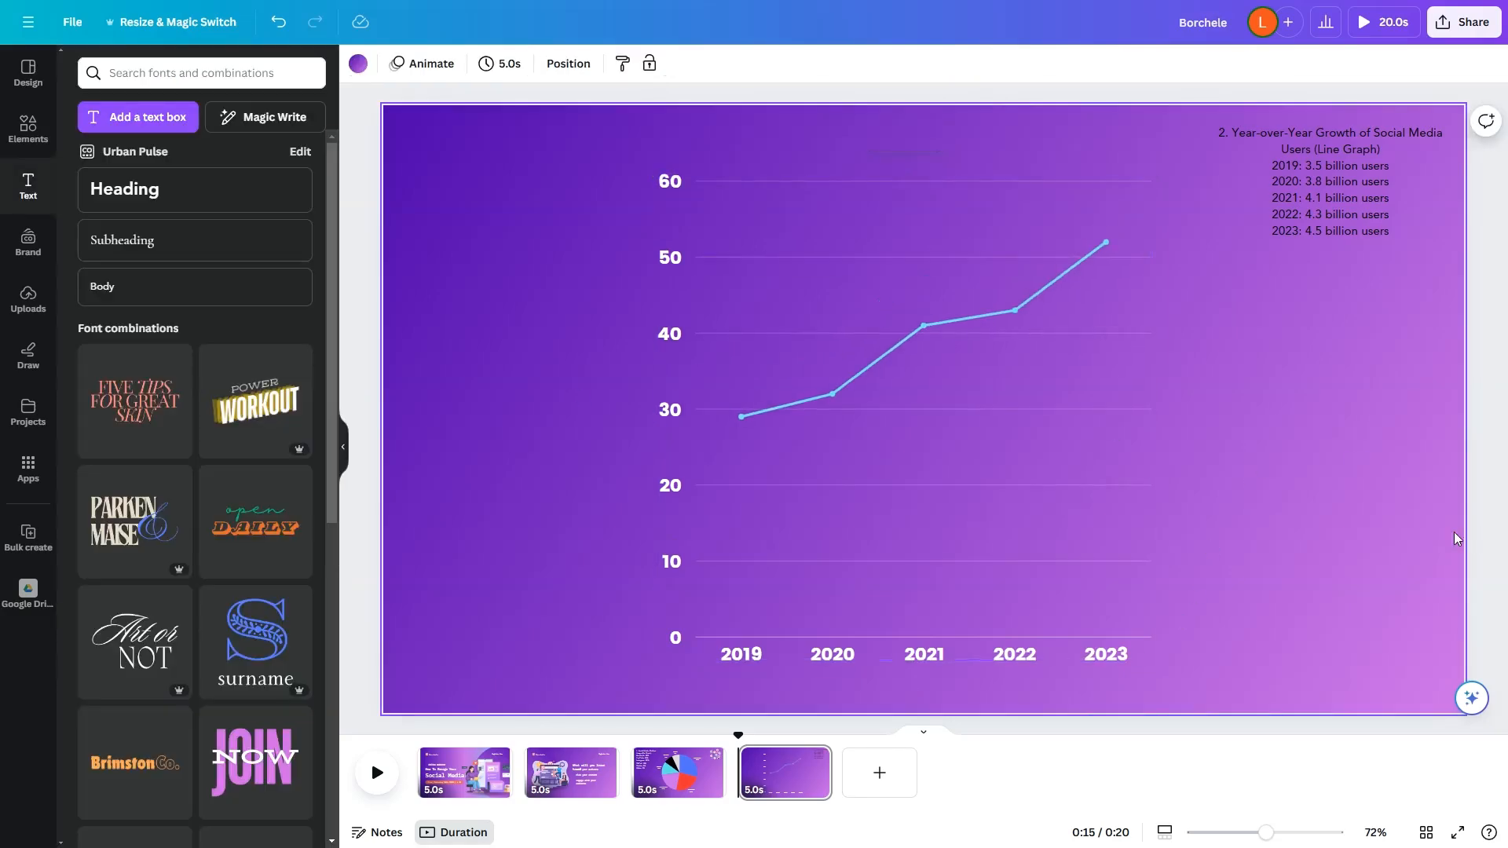
Step: Apply the Pan animation to the line chart
{"action": "left_click", "coordinate": [1331, 214]}
{"action": "left_click", "coordinate": [1340, 426]}
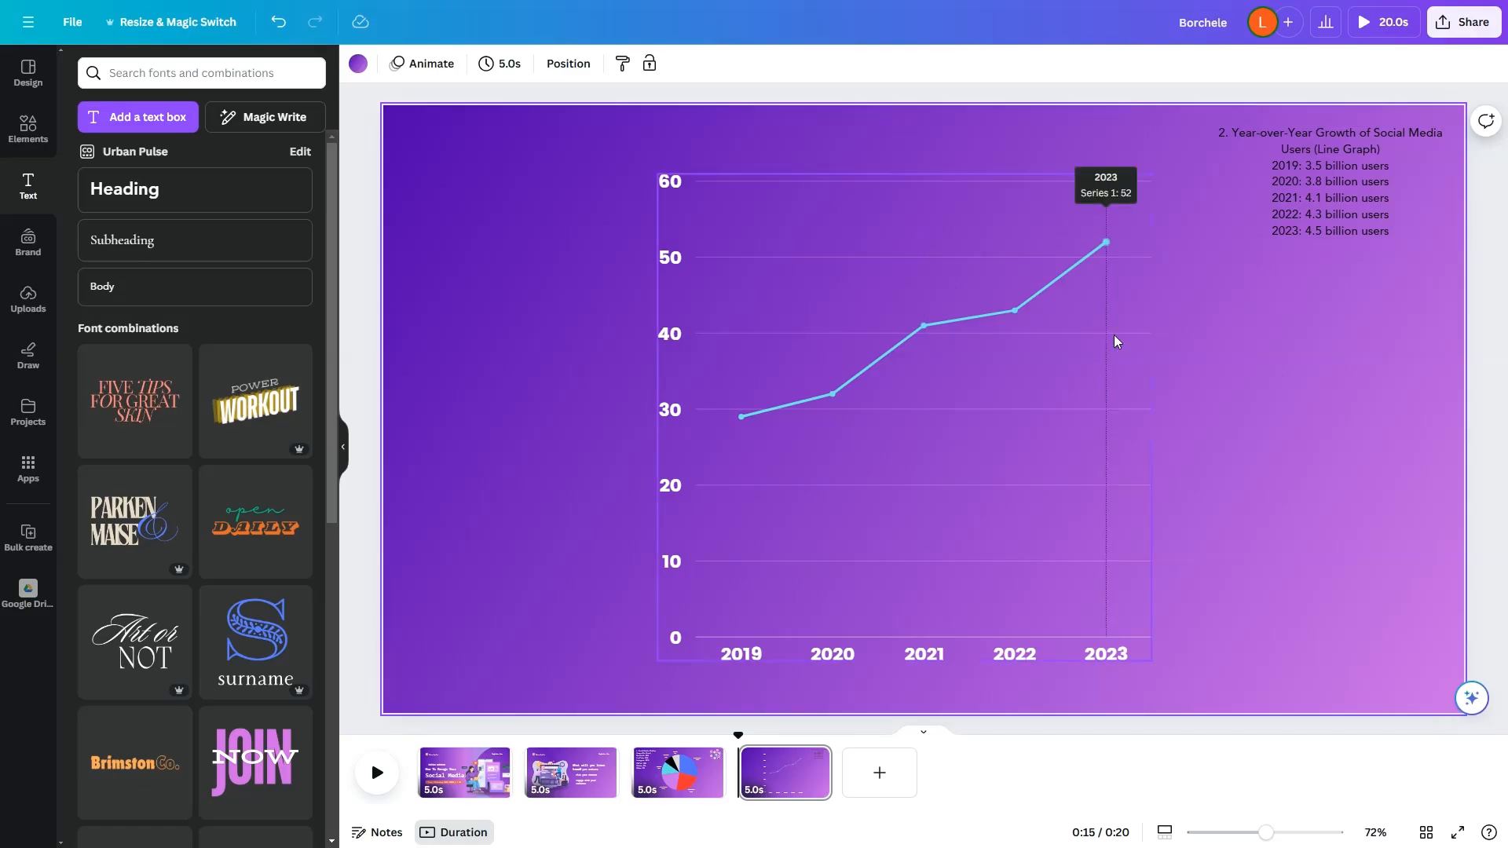
{"action": "left_click", "coordinate": [1142, 300]}
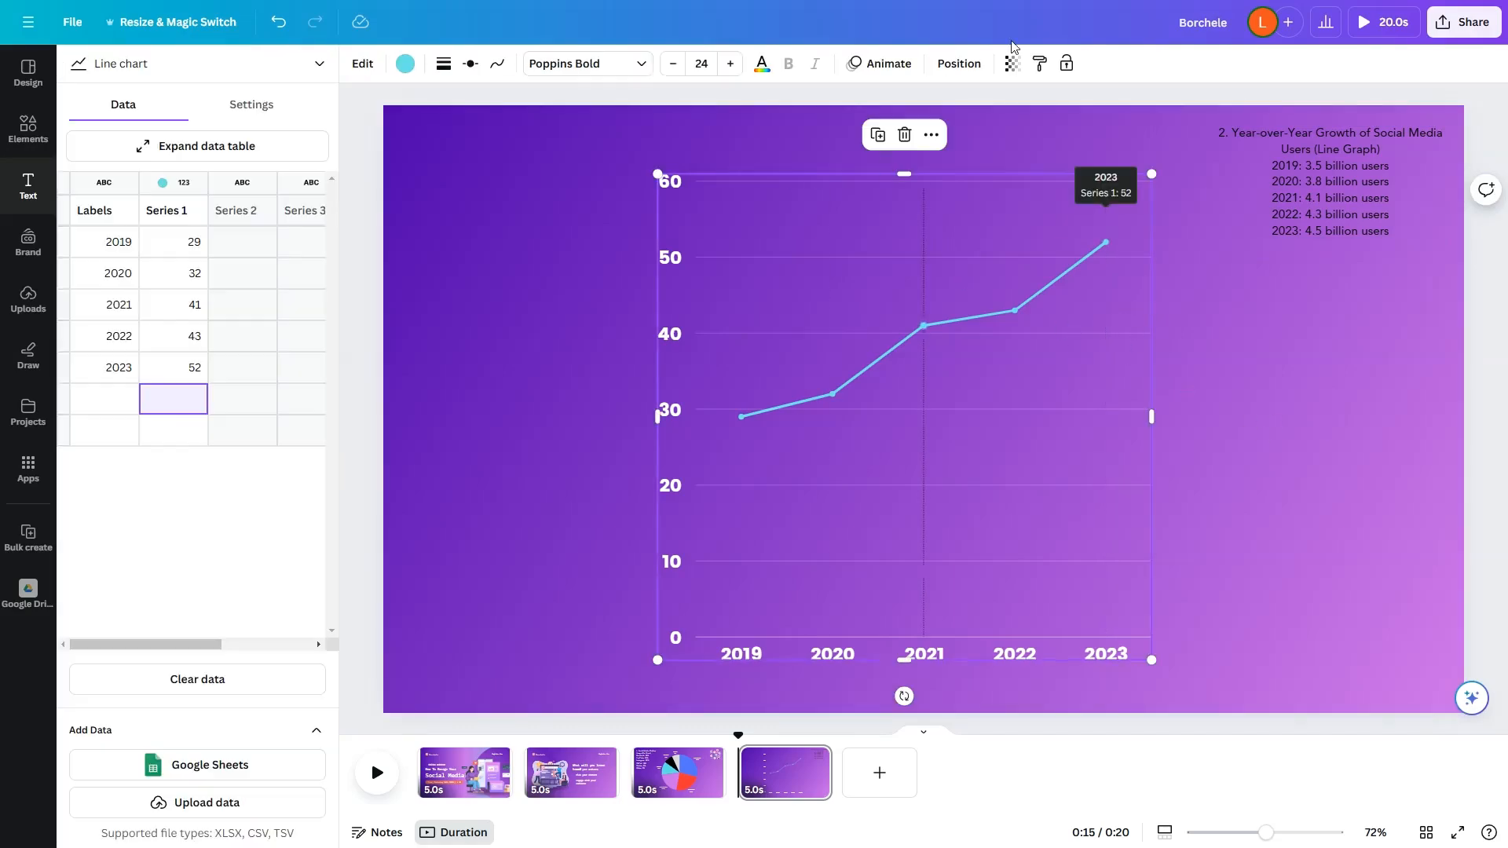
{"action": "left_click", "coordinate": [893, 69]}
{"action": "scroll", "coordinate": [173, 518], "scroll_direction": "down", "scroll_amount": 1}
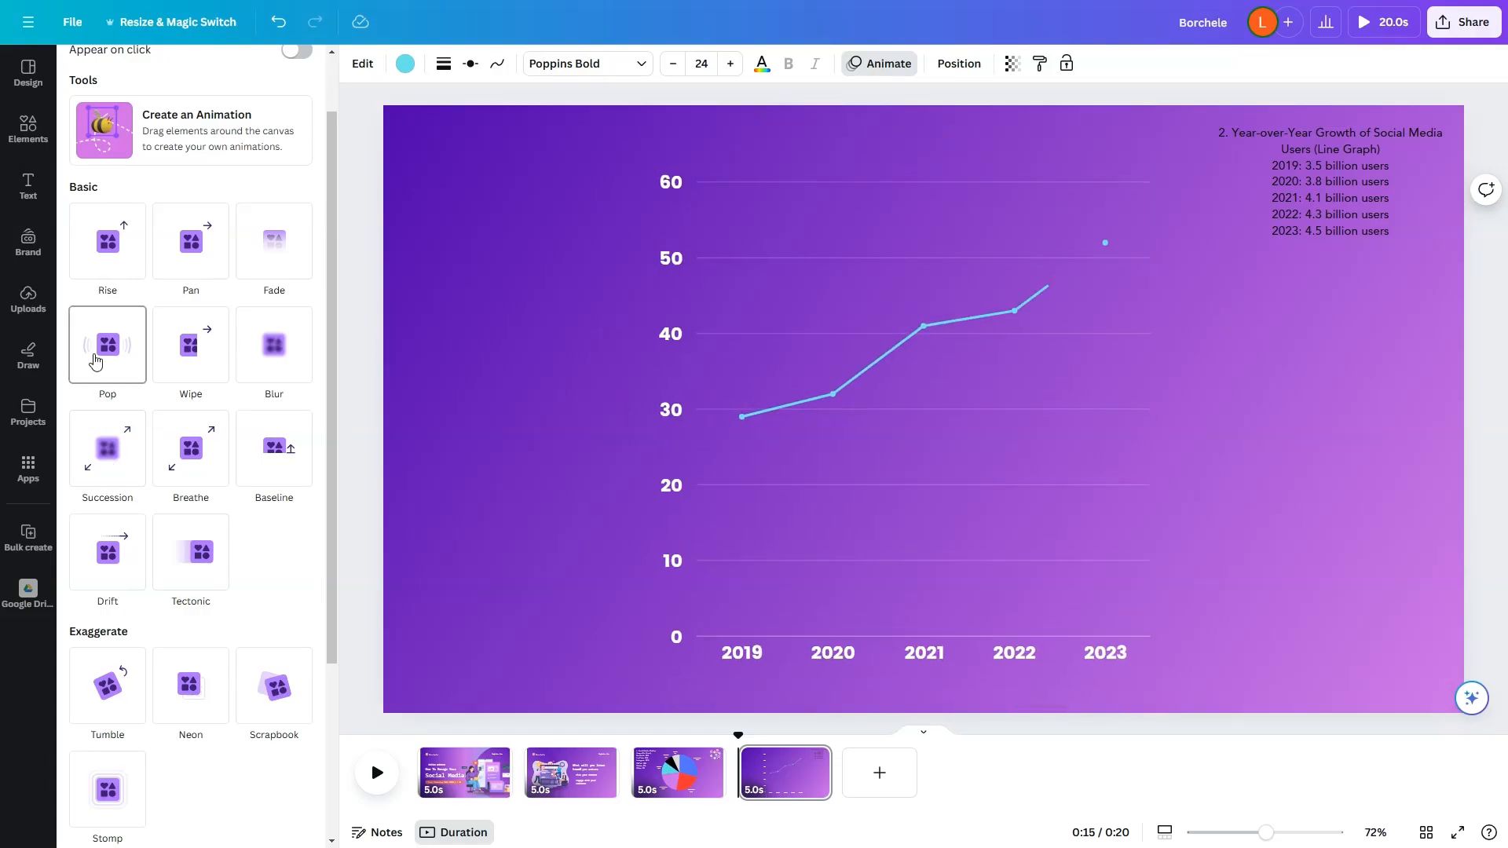
{"action": "left_click", "coordinate": [199, 249]}
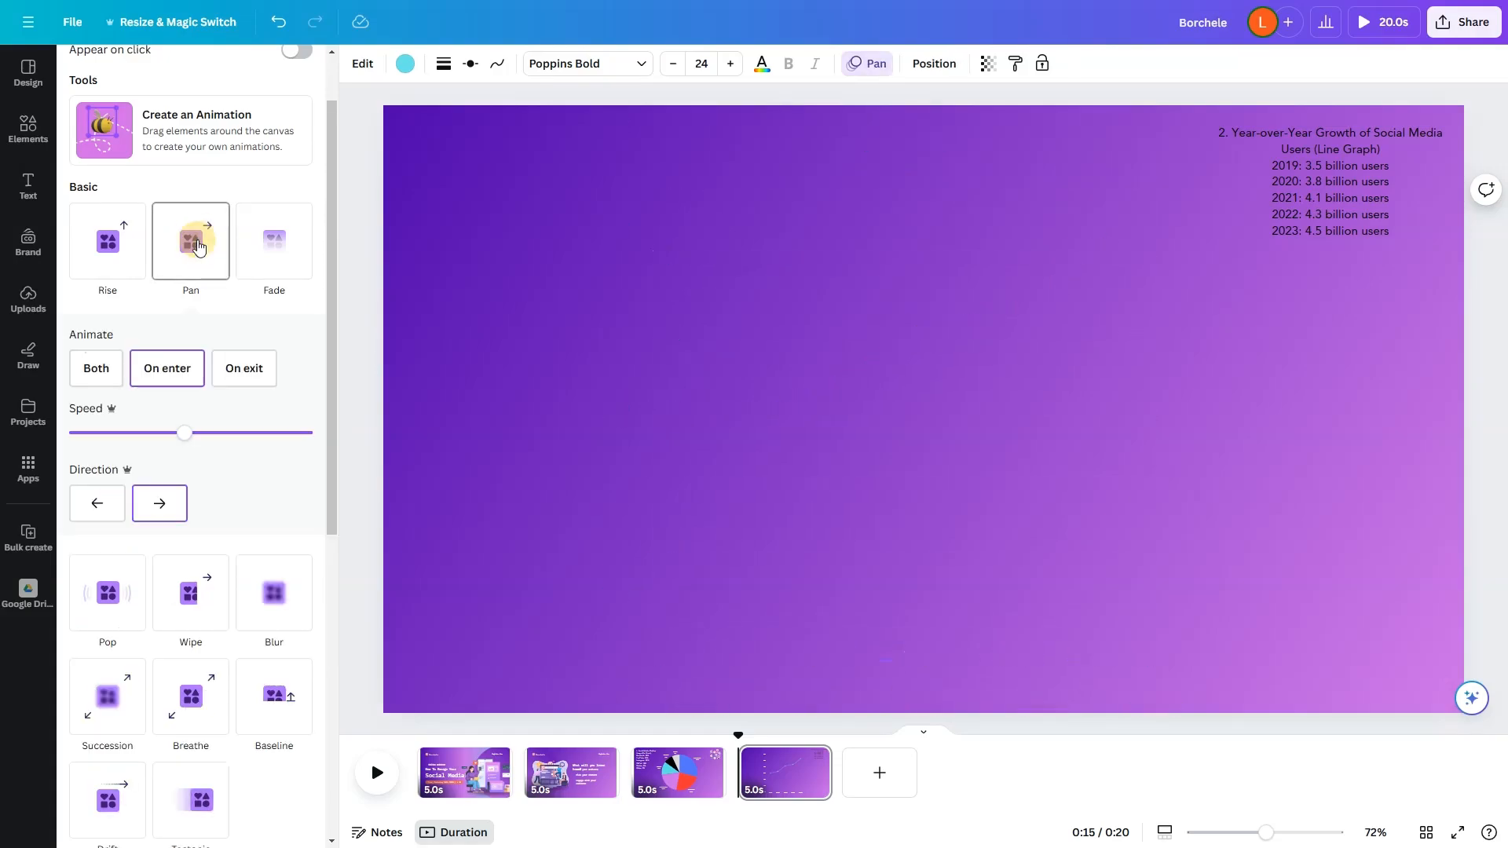
{"action": "left_click", "coordinate": [1274, 437]}
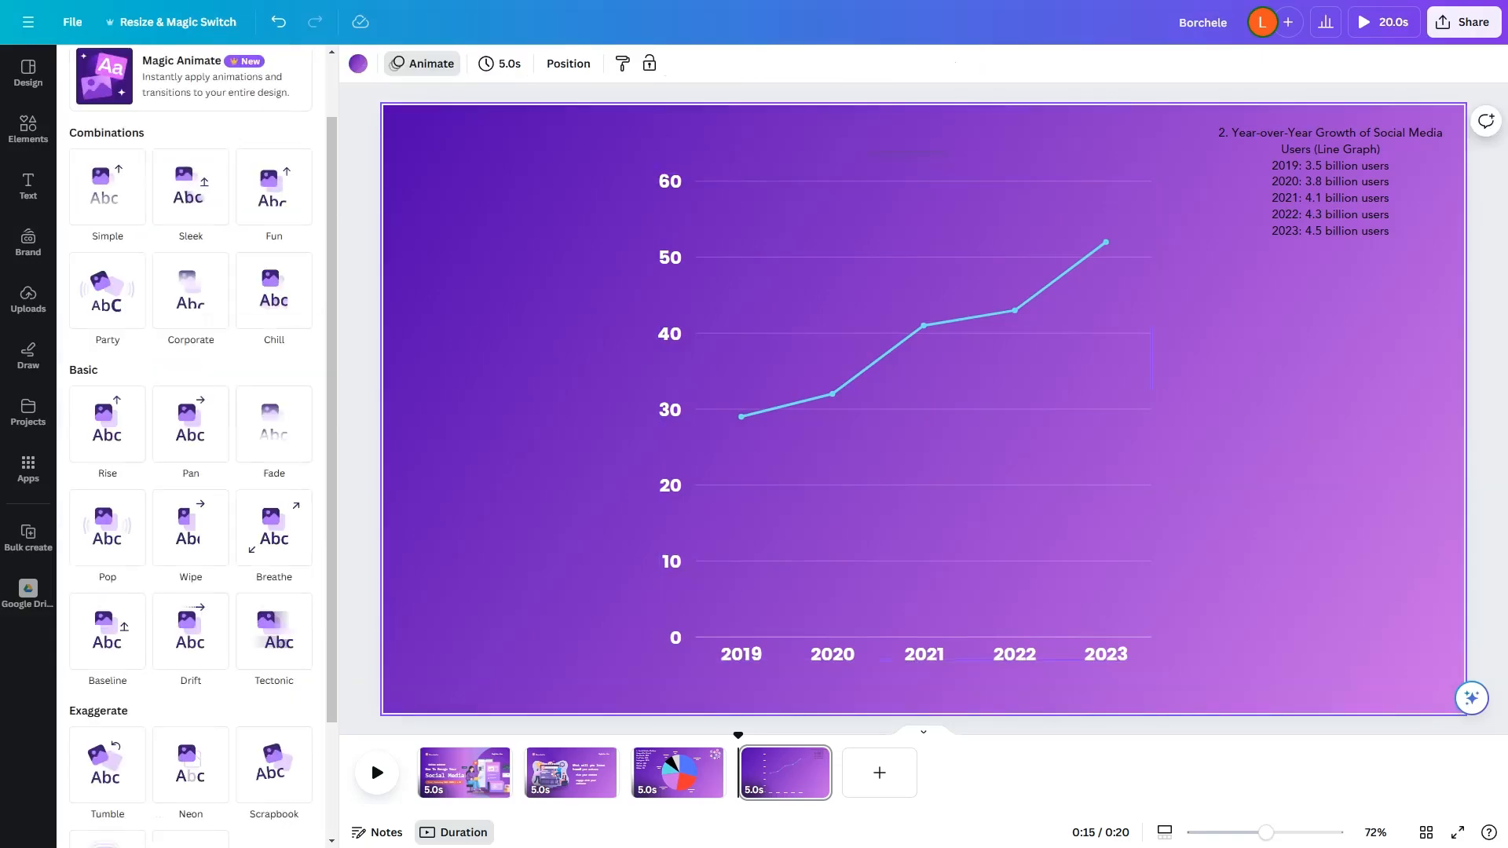
Step: Duplicate the line chart page and delete the chart from the copy
{"action": "right_click", "coordinate": [794, 774]}
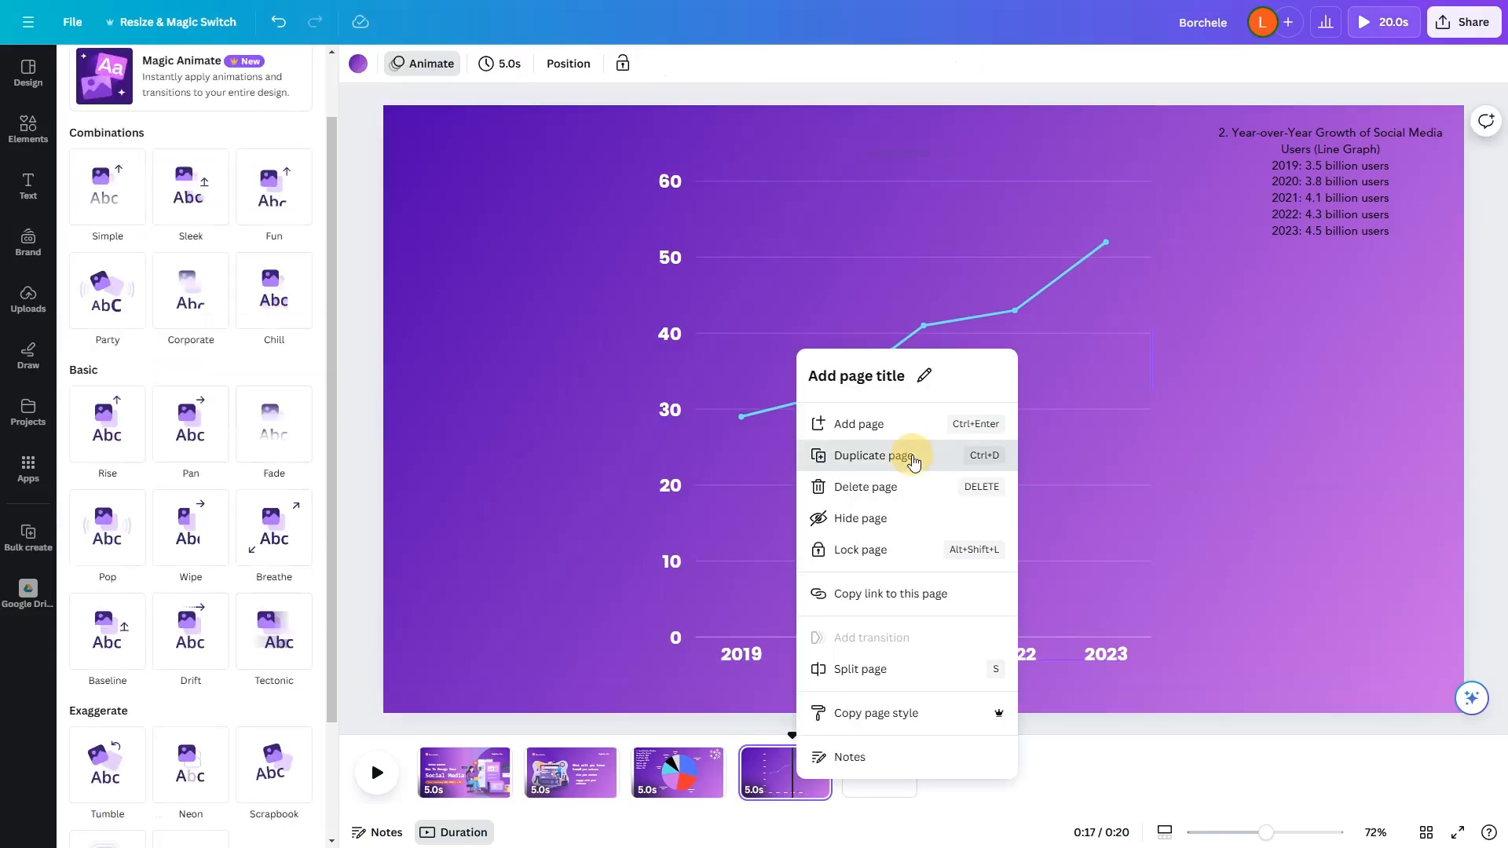
{"action": "key", "text": "ctrl+d"}
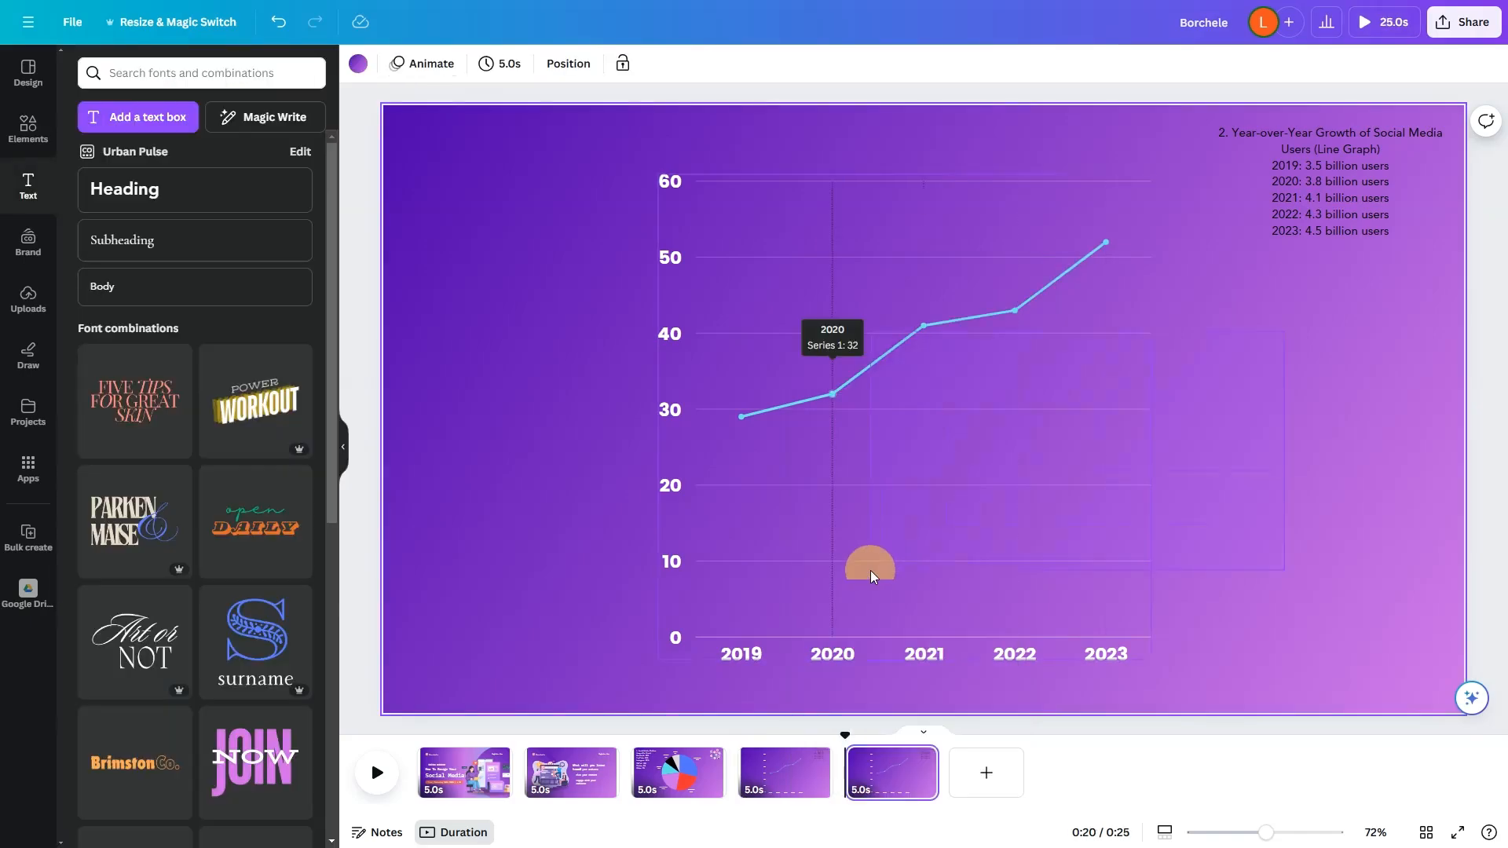
{"action": "left_click", "coordinate": [850, 605]}
{"action": "key", "text": "Delete"}
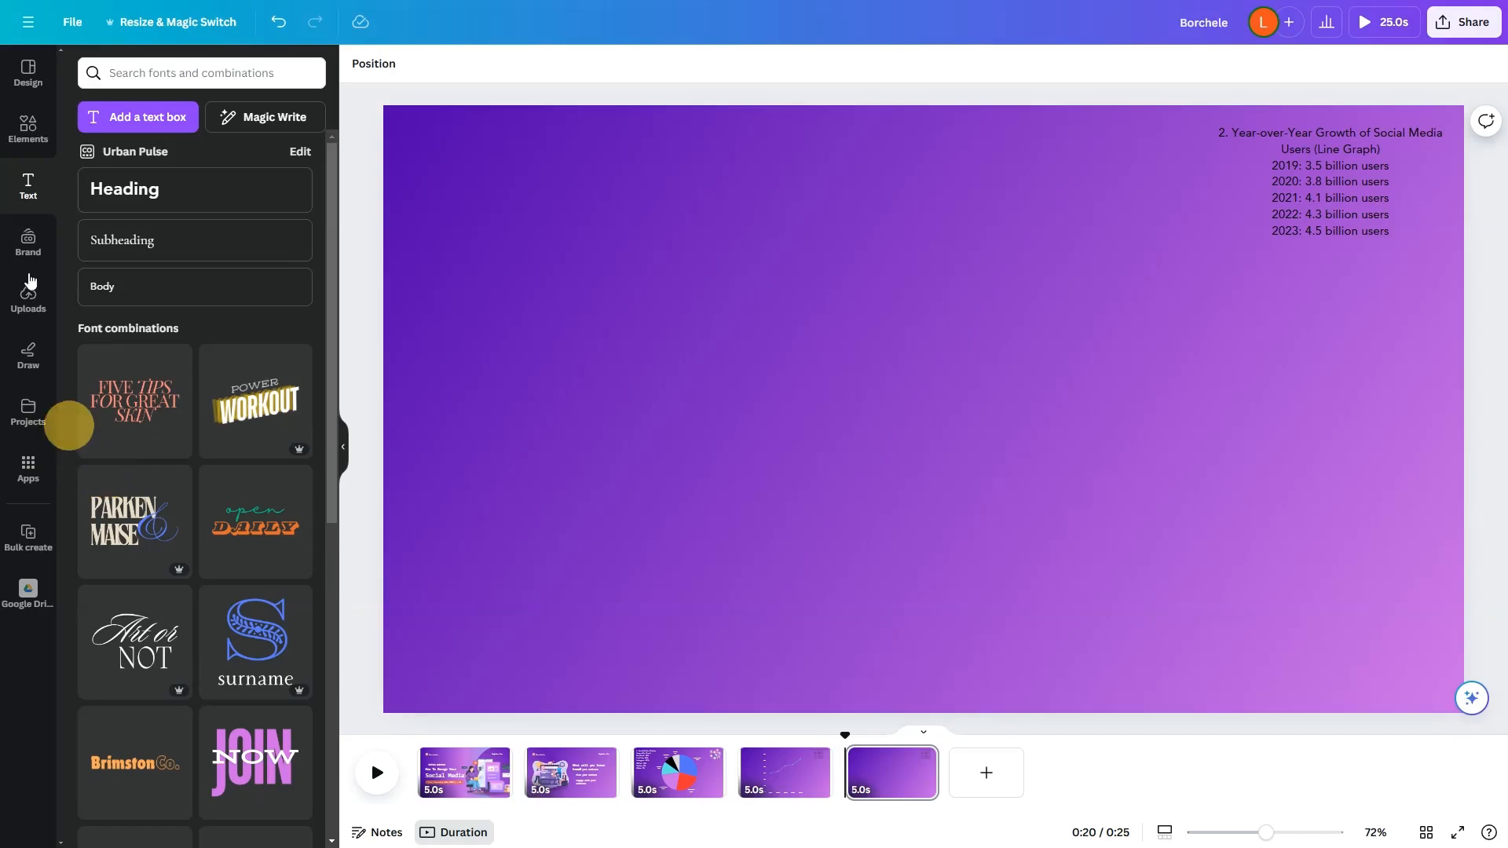
Step: Add a people pictogram from the infographics charts to the duplicated page
{"action": "left_click", "coordinate": [38, 141]}
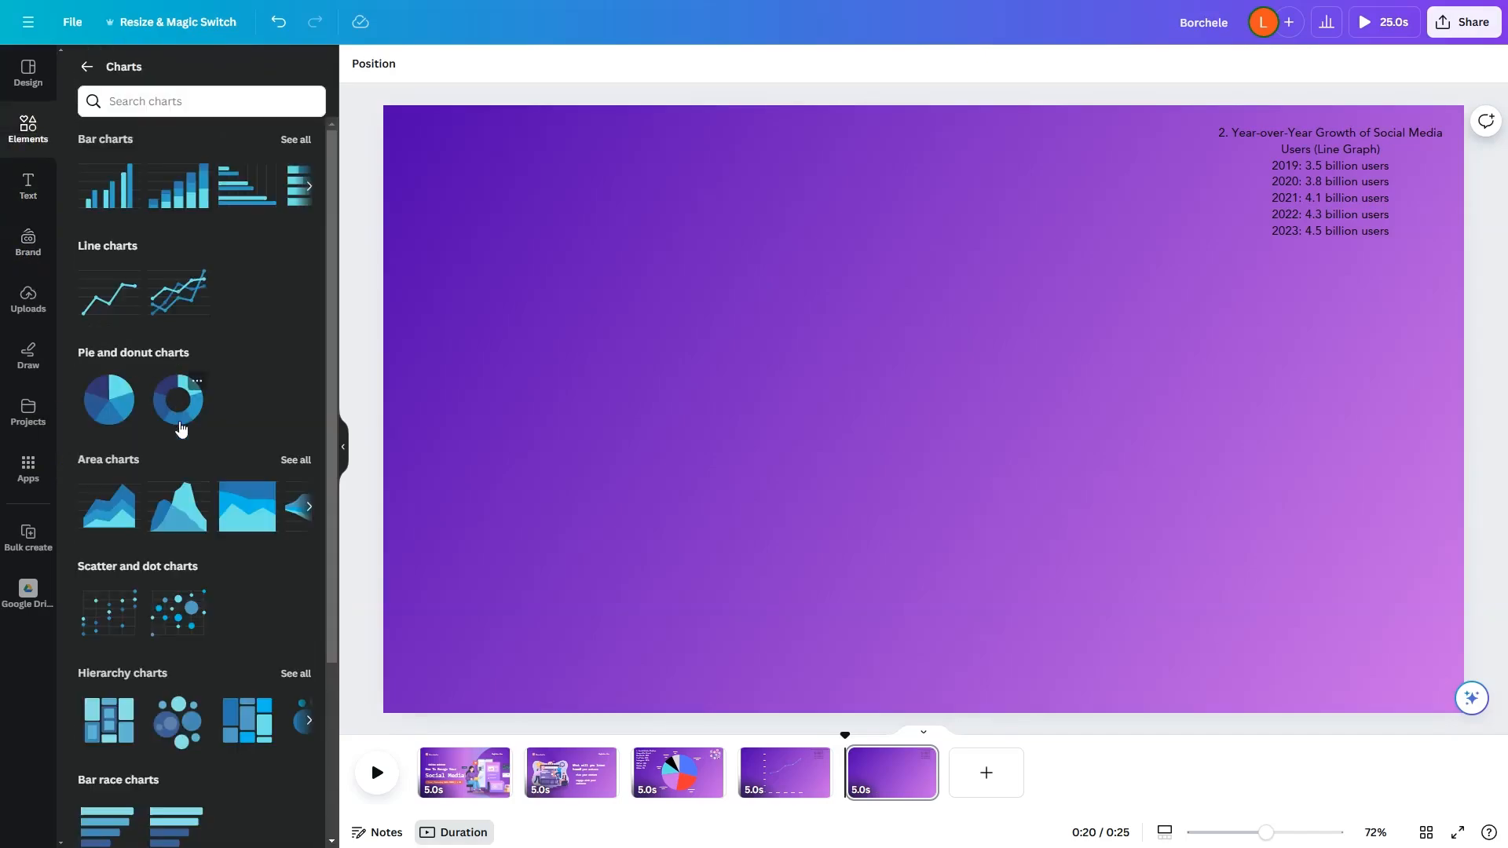
{"action": "scroll", "coordinate": [267, 660], "scroll_direction": "down", "scroll_amount": 3}
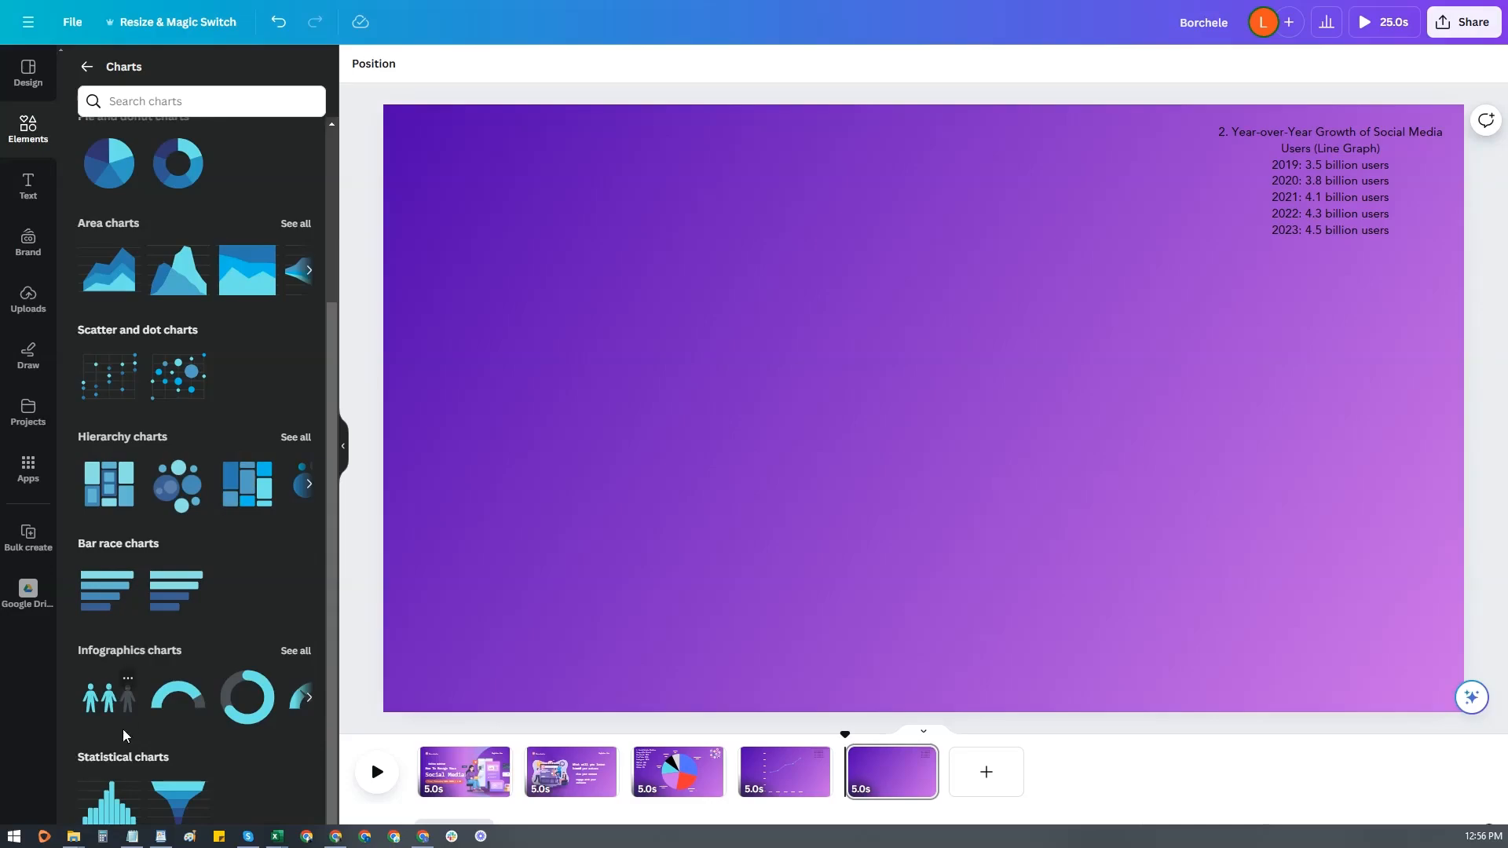
{"action": "left_click", "coordinate": [295, 651]}
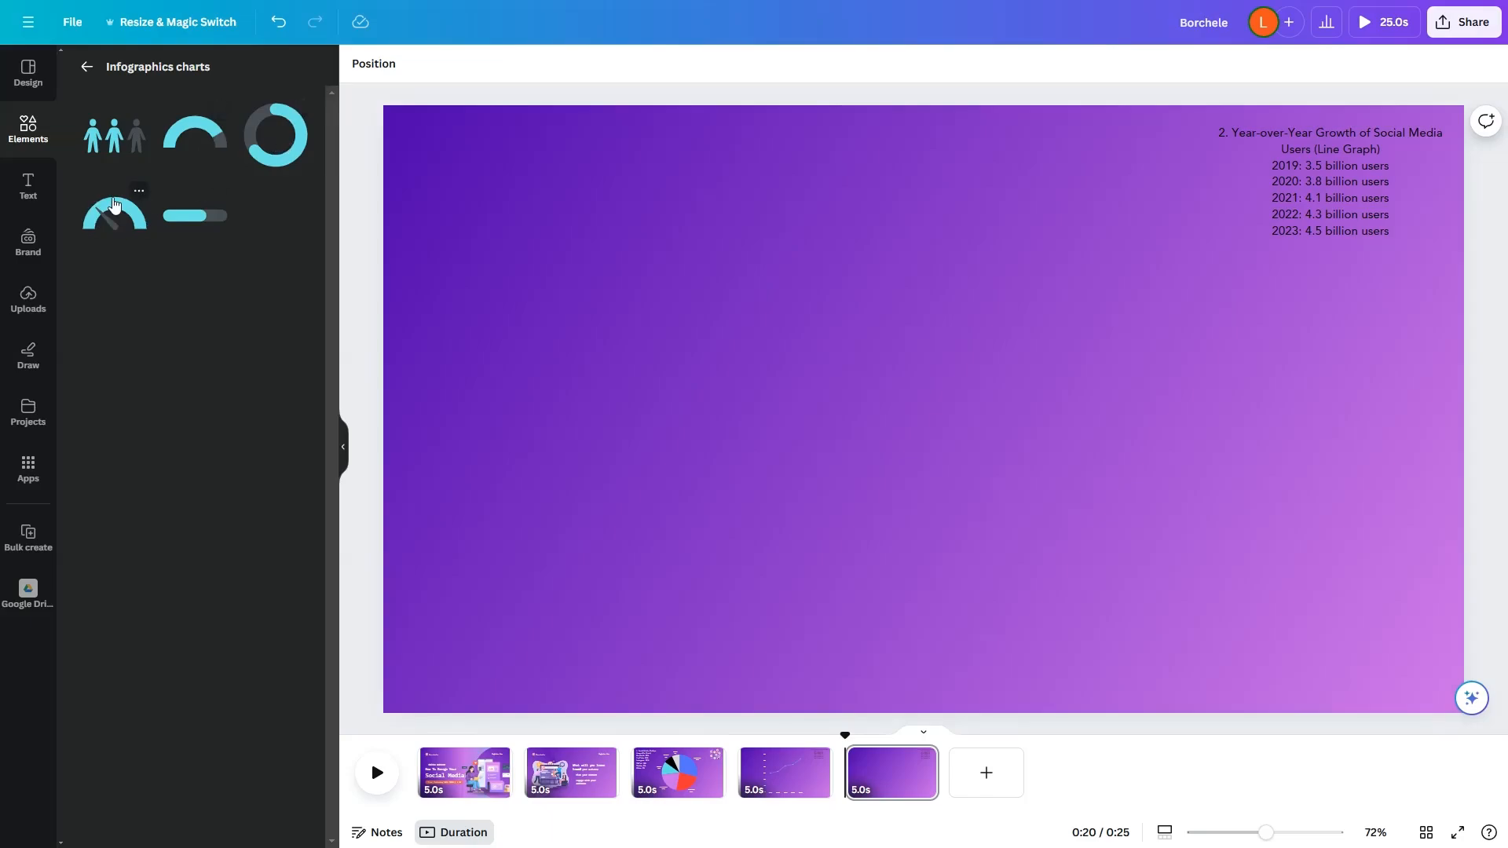
{"action": "left_click", "coordinate": [110, 140]}
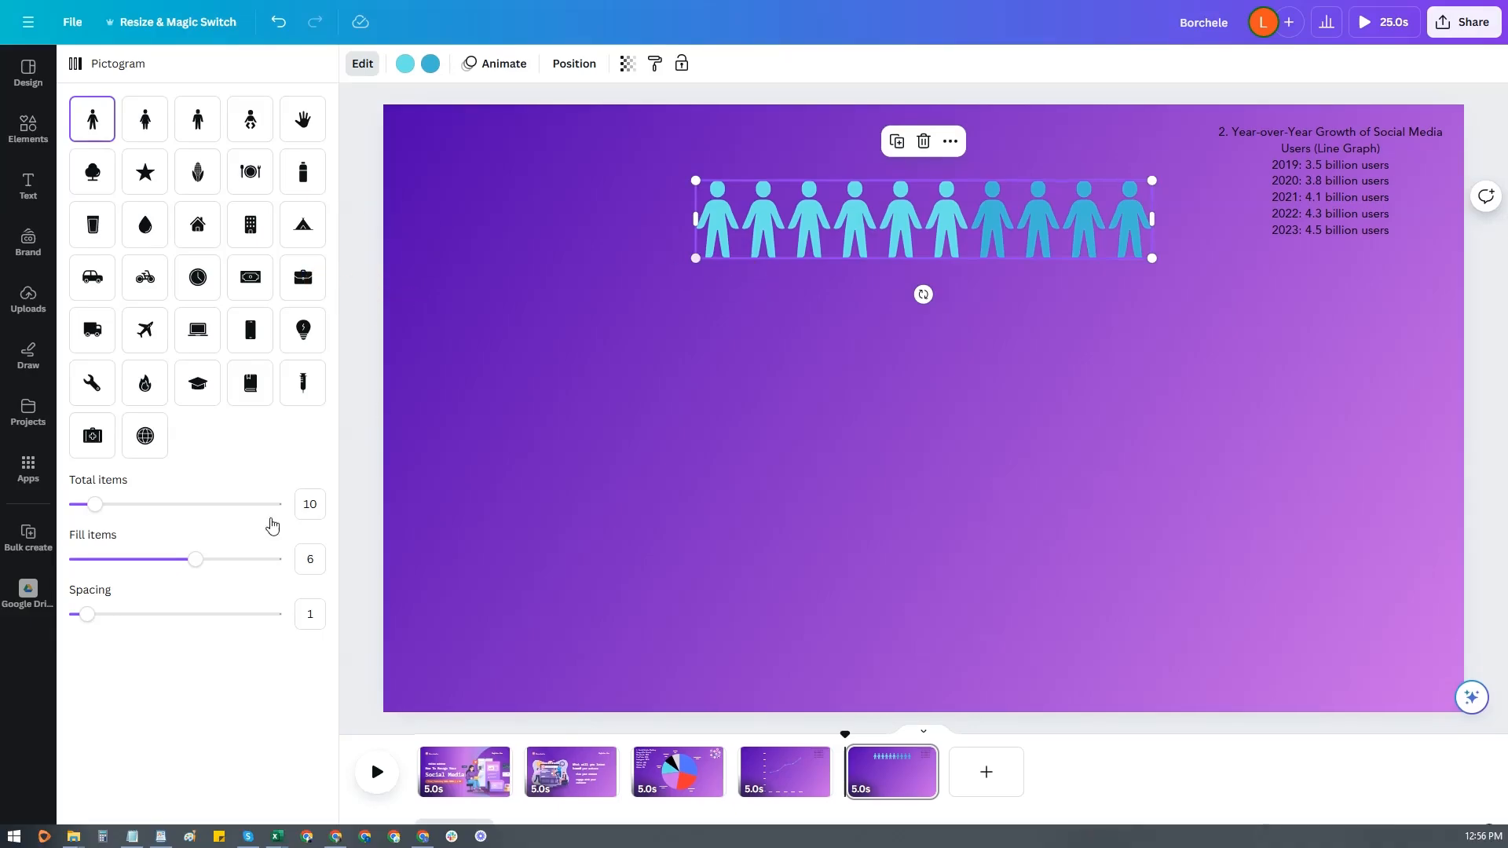
Step: Set the people pictogram to 100 total items, 84 filled items and a spacing of 10
{"action": "left_click", "coordinate": [312, 503]}
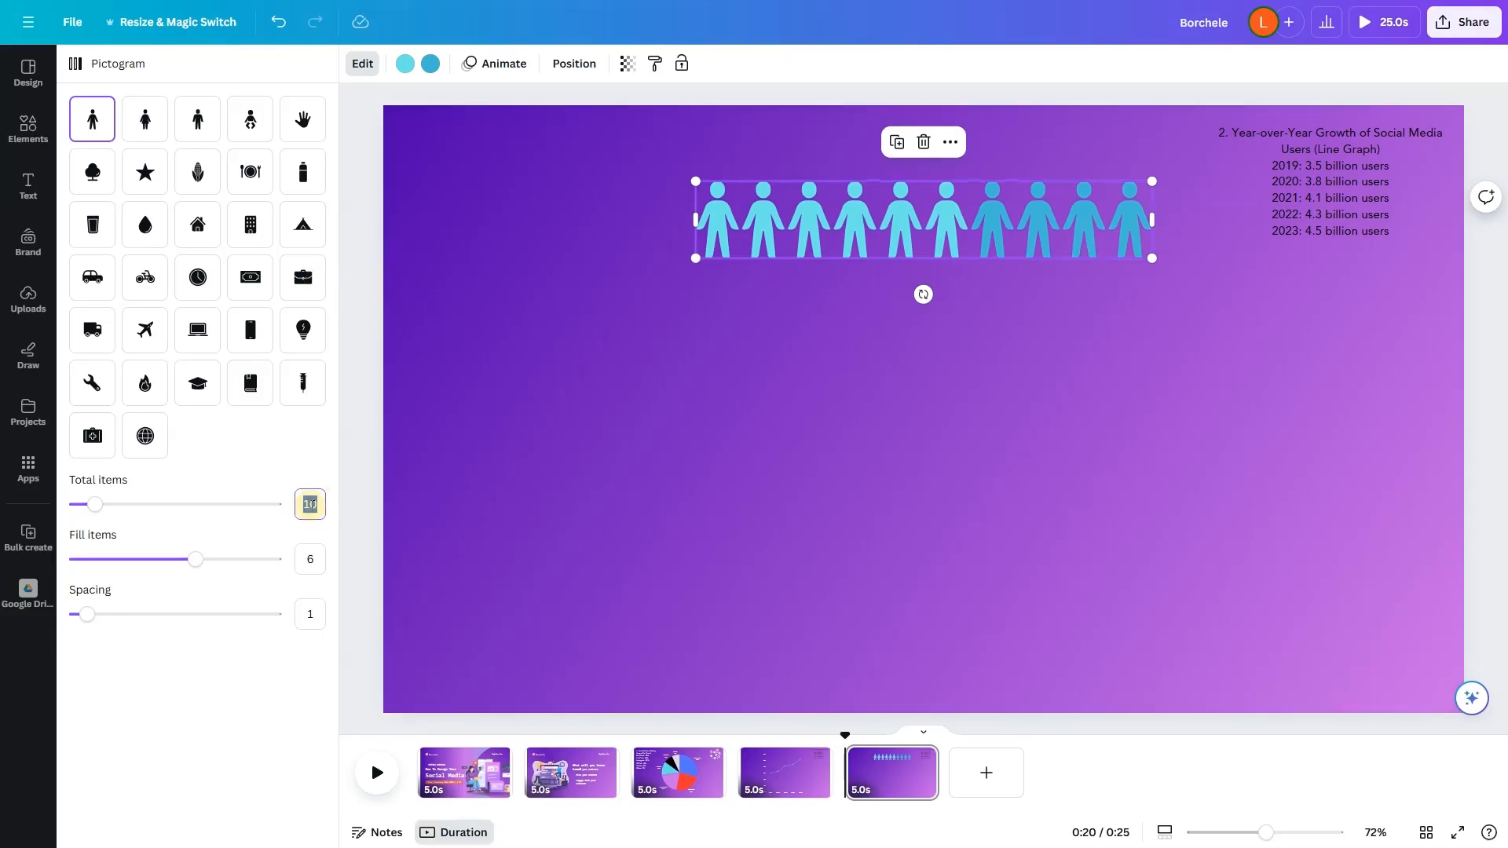
{"action": "type", "text": "0"}
{"action": "key", "text": "Return"}
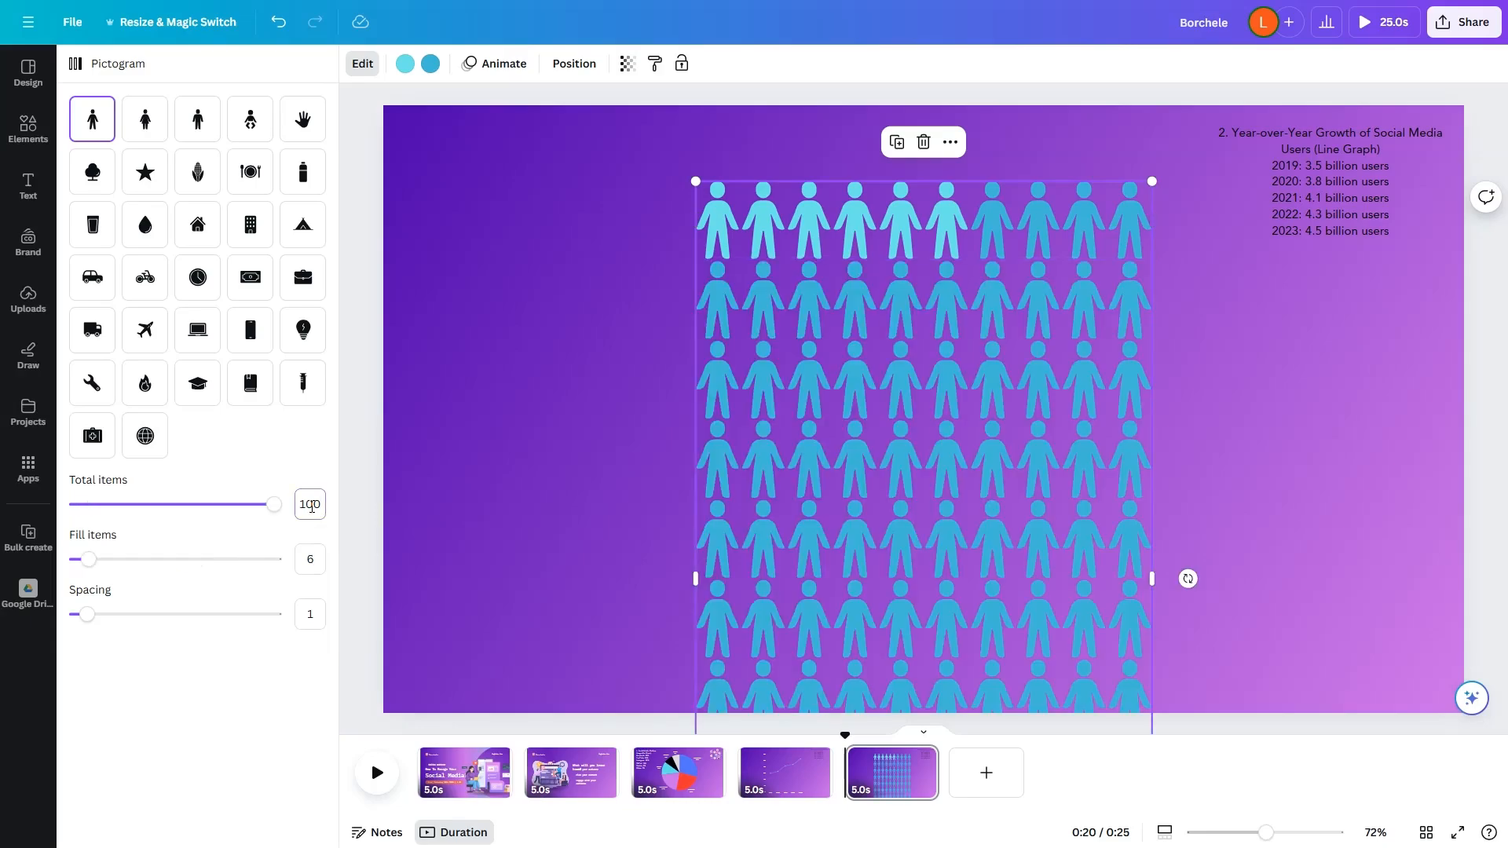
{"action": "mouse_move", "coordinate": [872, 509]}
{"action": "left_mouse_down"}
{"action": "mouse_move", "coordinate": [878, 472]}
{"action": "mouse_move", "coordinate": [857, 512]}
{"action": "left_mouse_up"}
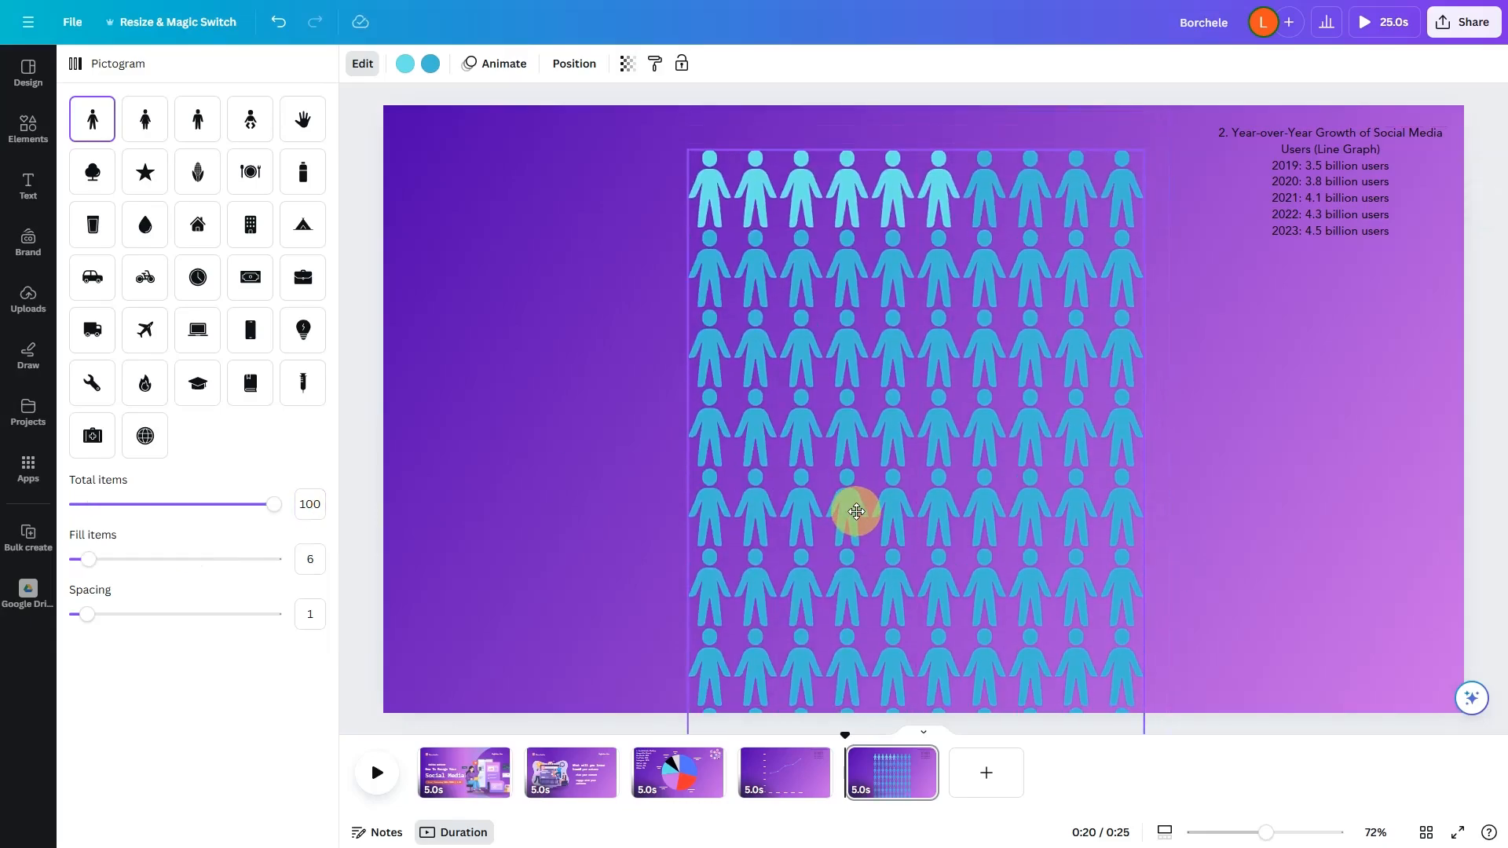
{"action": "double_click", "coordinate": [313, 560]}
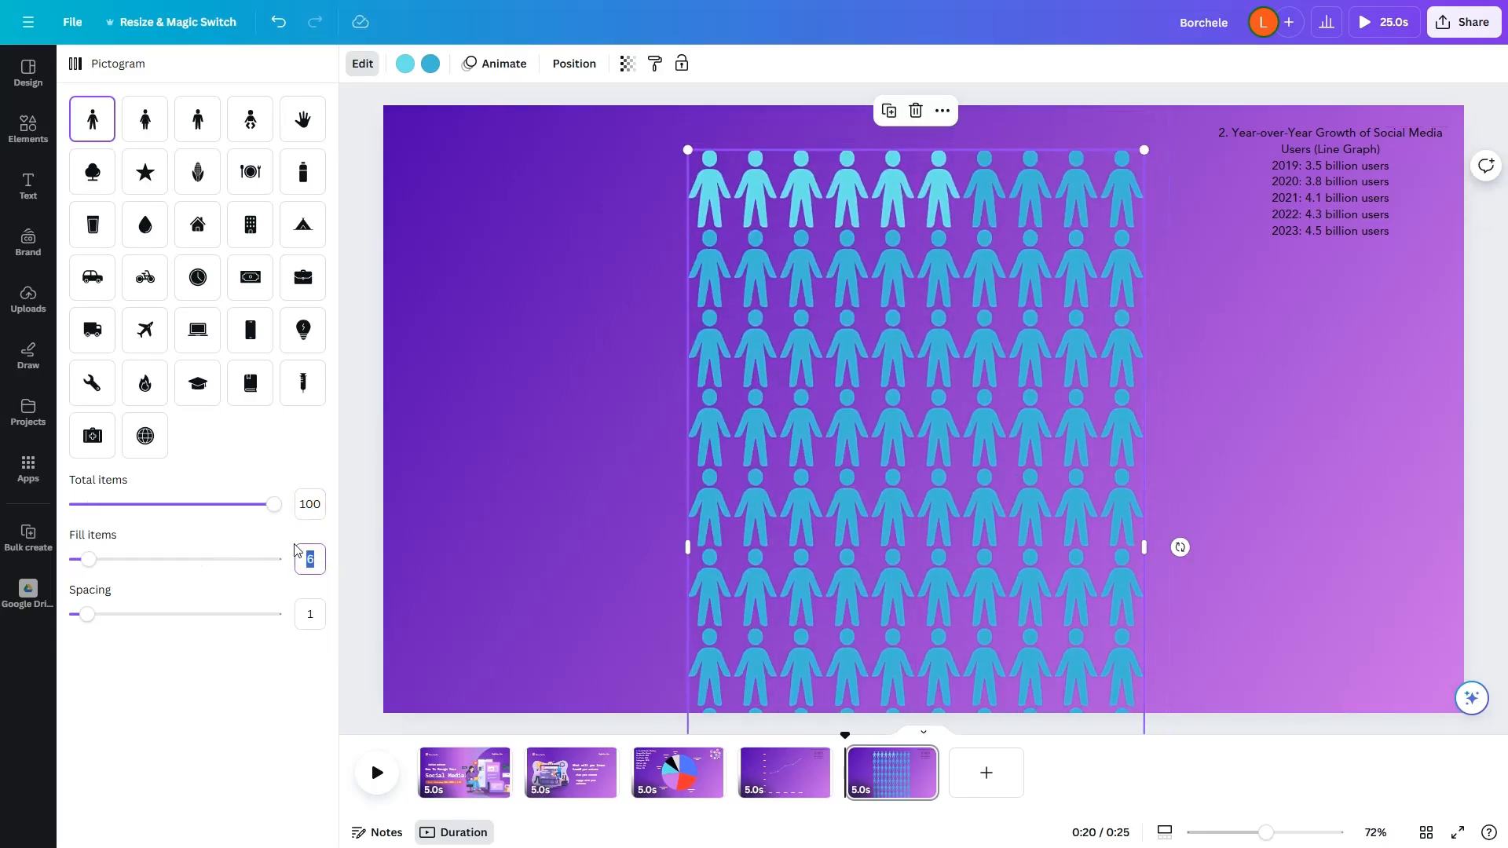
{"action": "key", "text": "Return"}
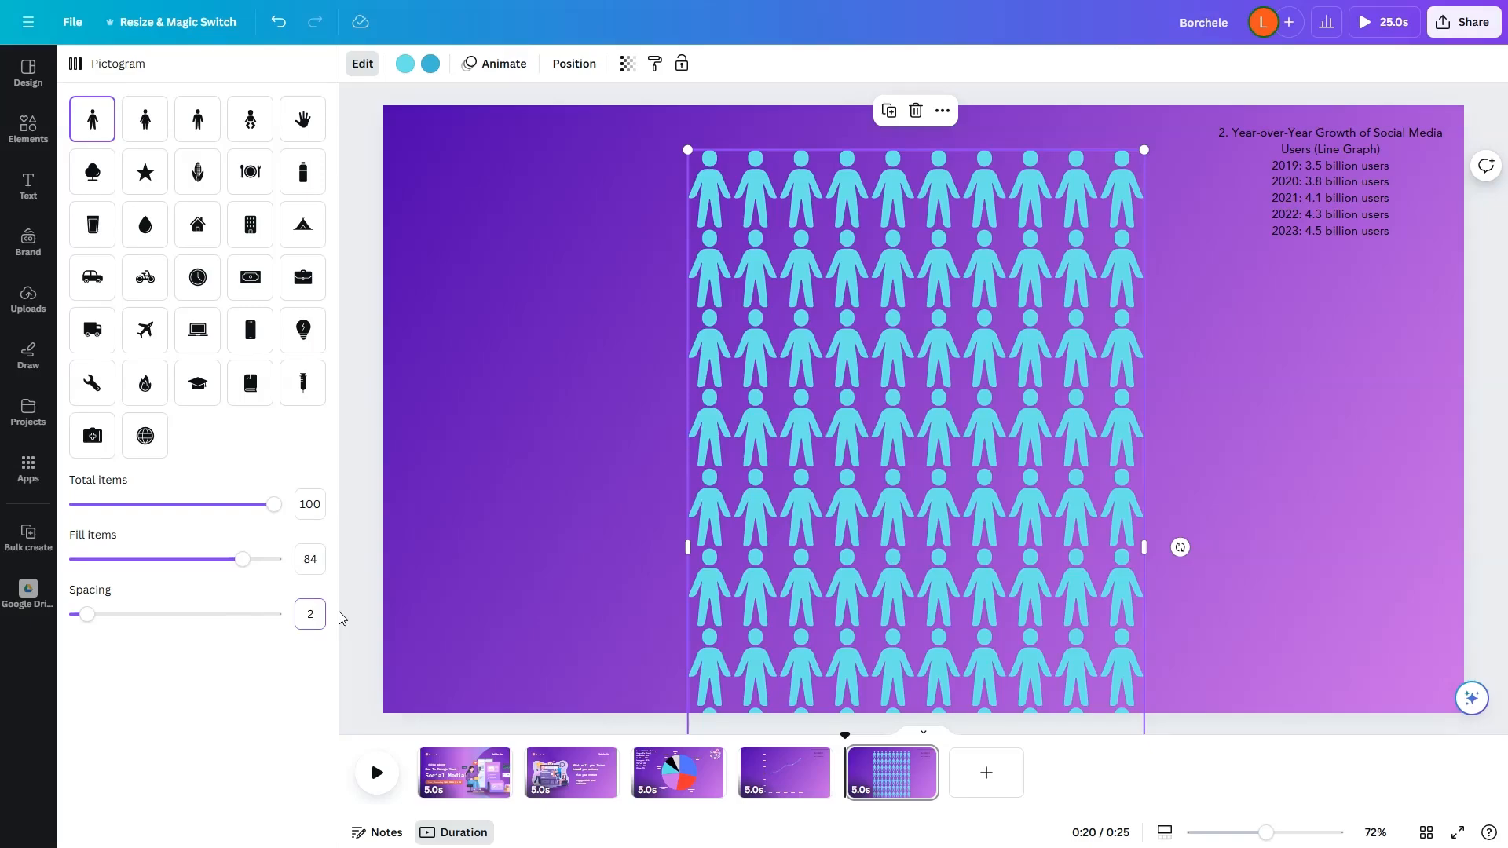
{"action": "key", "text": "Return"}
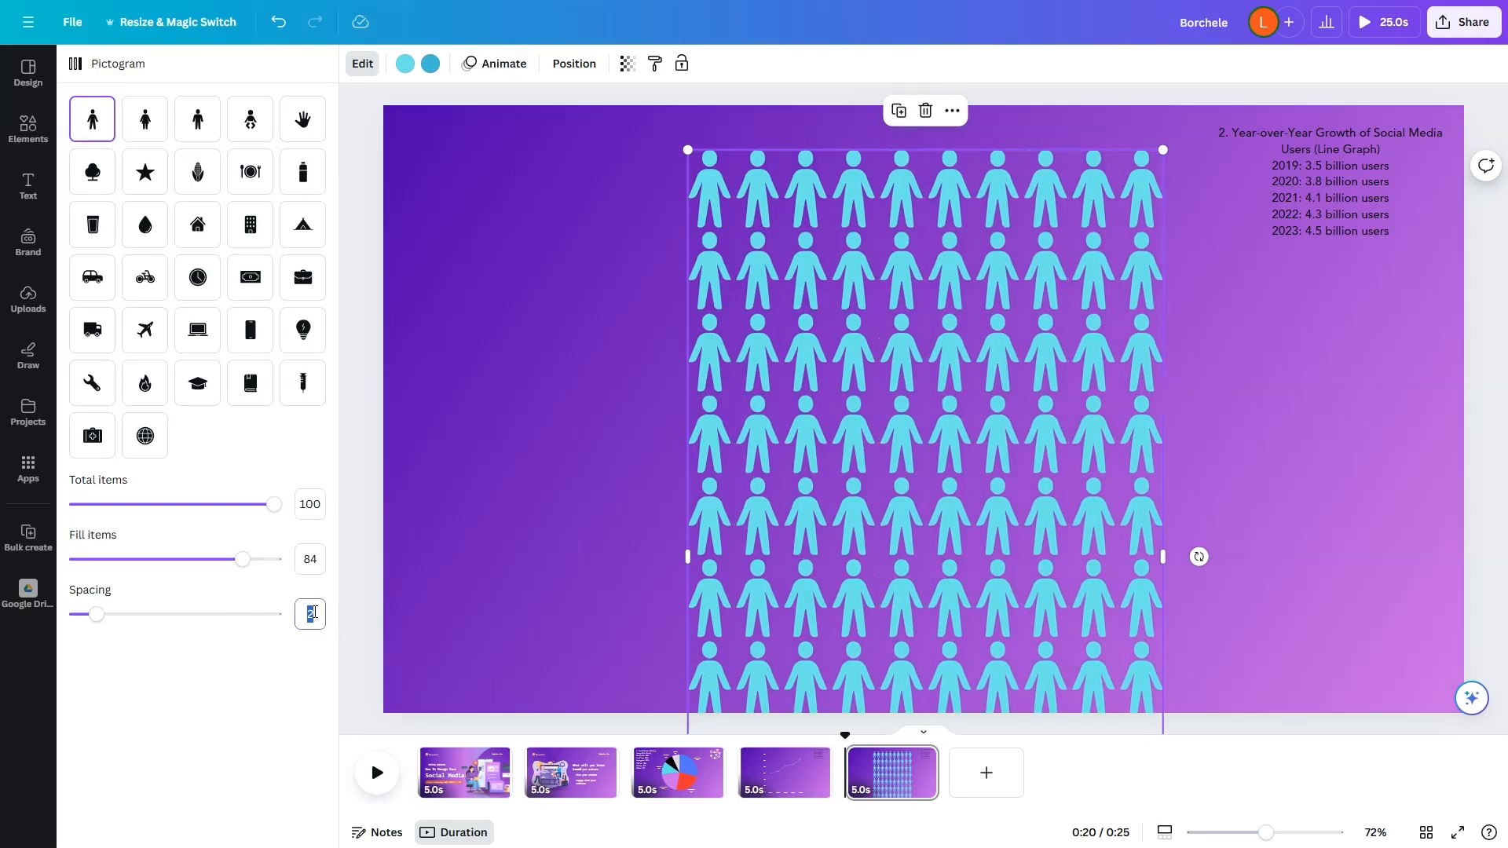
{"action": "key", "text": "Return"}
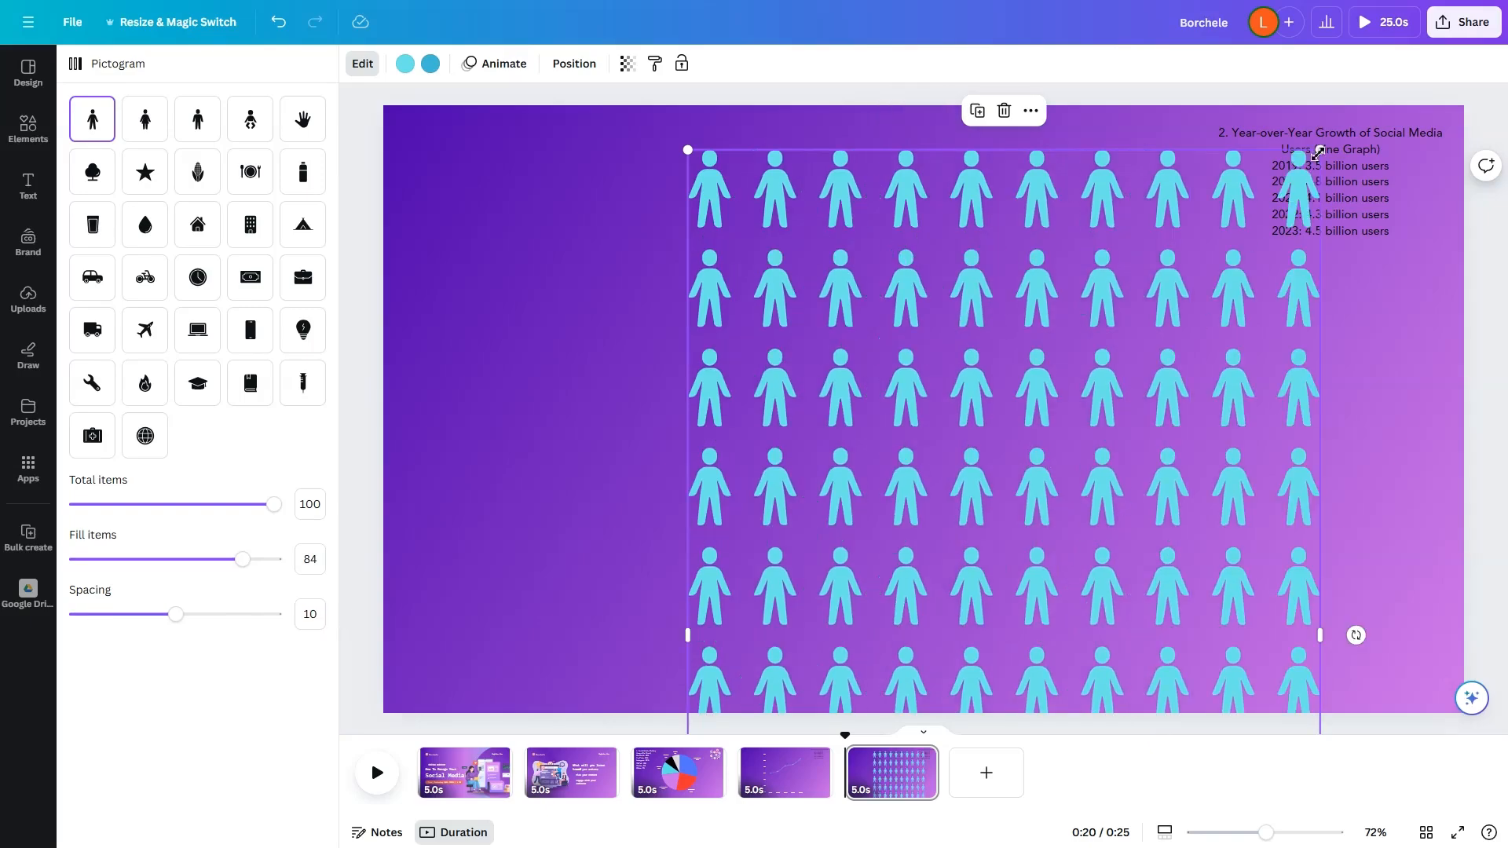
Step: Scale down and reposition the people pictogram so all ten rows fit within the page
{"action": "left_click_drag", "start_coordinate": [1319, 151], "coordinate": [1090, 419]}
{"action": "left_click_drag", "start_coordinate": [1064, 594], "coordinate": [915, 296]}
{"action": "left_click_drag", "start_coordinate": [886, 632], "coordinate": [900, 452]}
{"action": "left_click_drag", "start_coordinate": [1002, 639], "coordinate": [932, 518]}
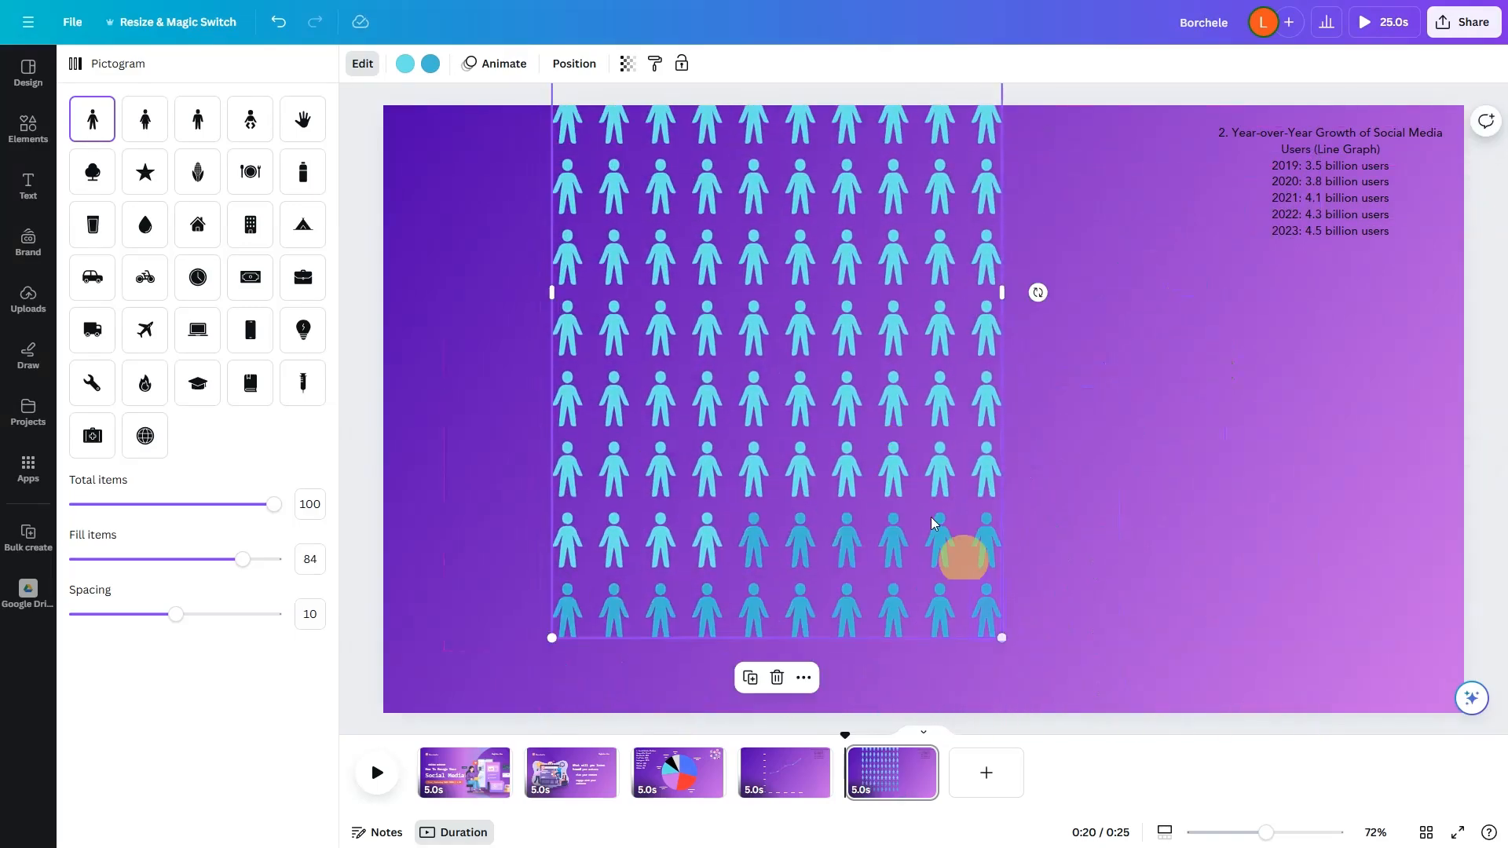
{"action": "left_click_drag", "start_coordinate": [1001, 636], "coordinate": [896, 517]}
{"action": "left_click_drag", "start_coordinate": [800, 330], "coordinate": [819, 515]}
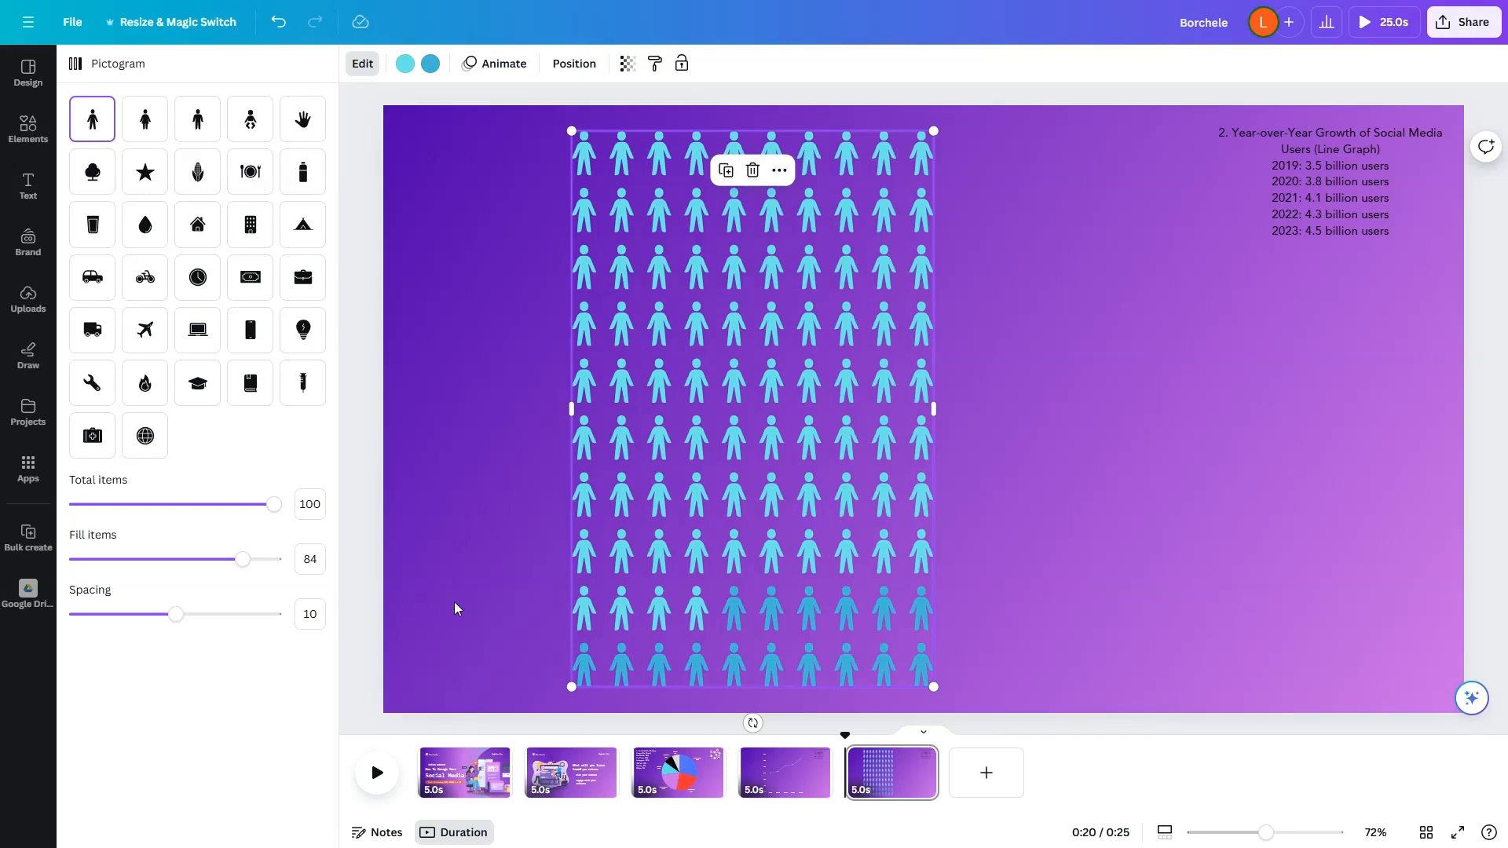
Step: Recolor the pictogram's unfilled people dark grey
{"action": "left_click", "coordinate": [431, 64]}
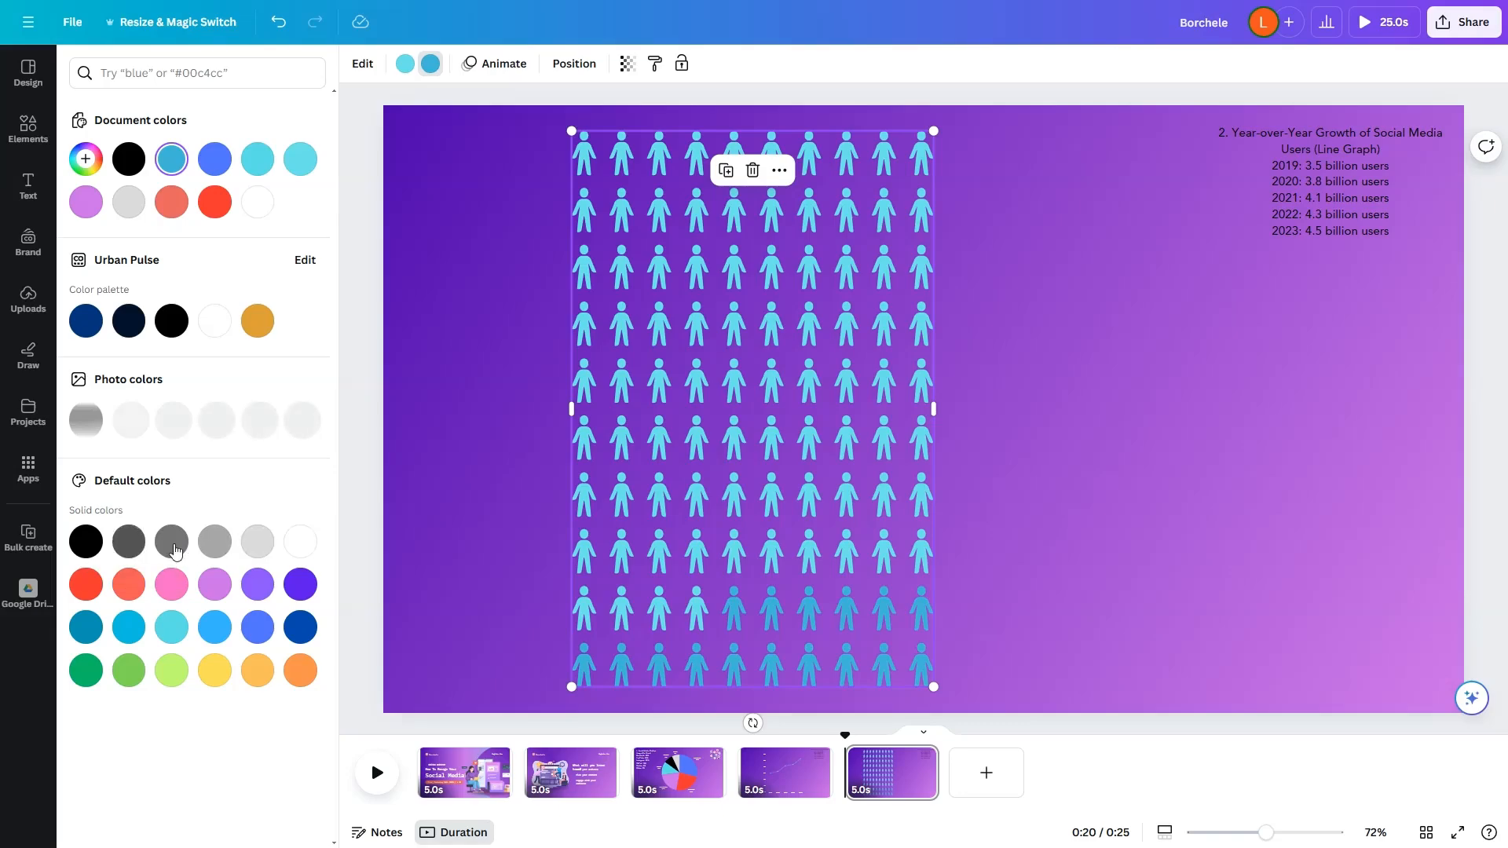
{"action": "left_click", "coordinate": [129, 542]}
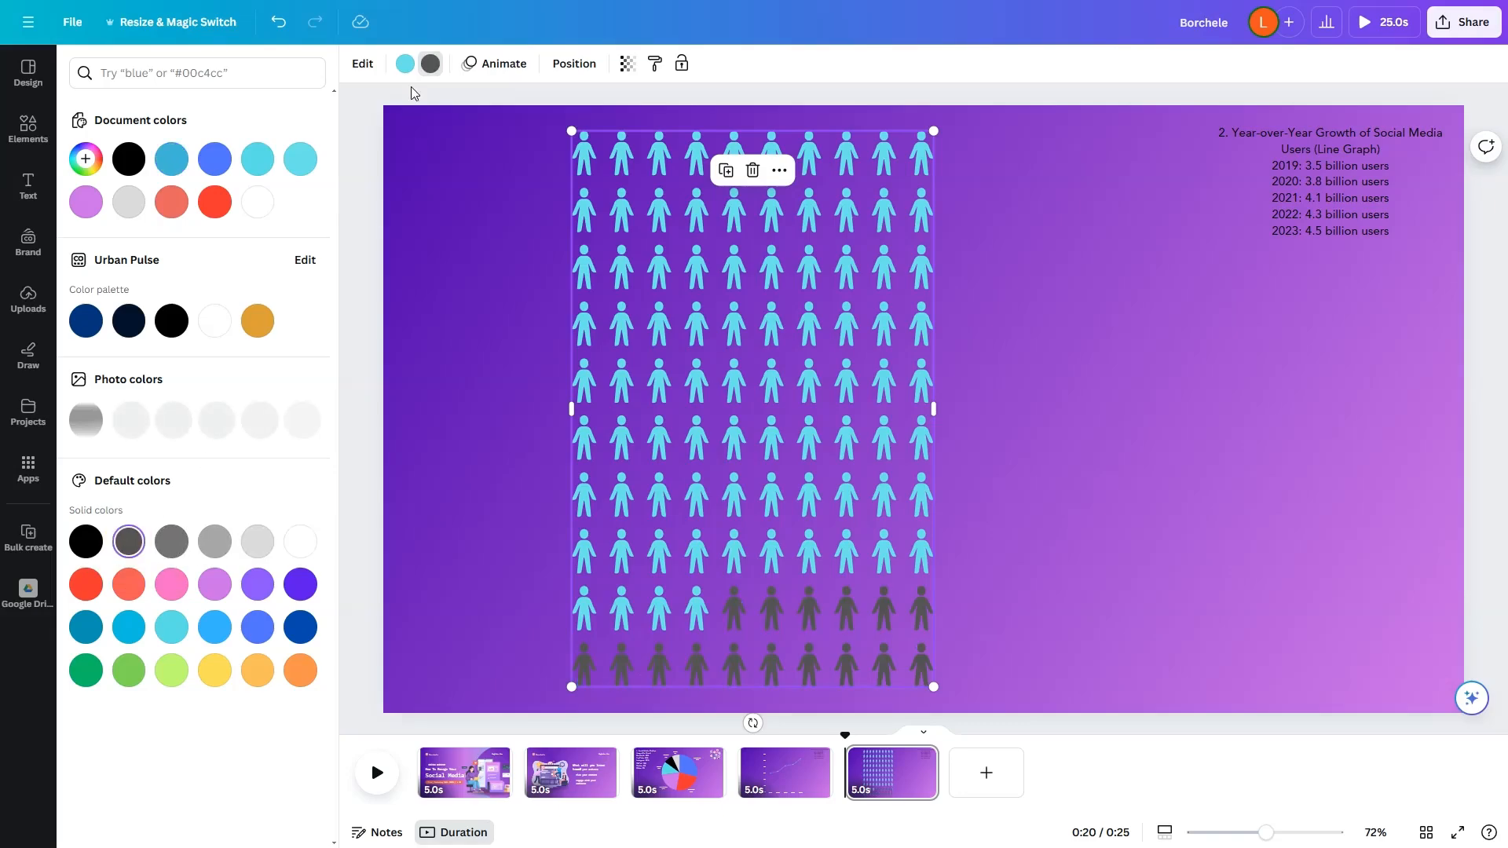
{"action": "left_click", "coordinate": [406, 64]}
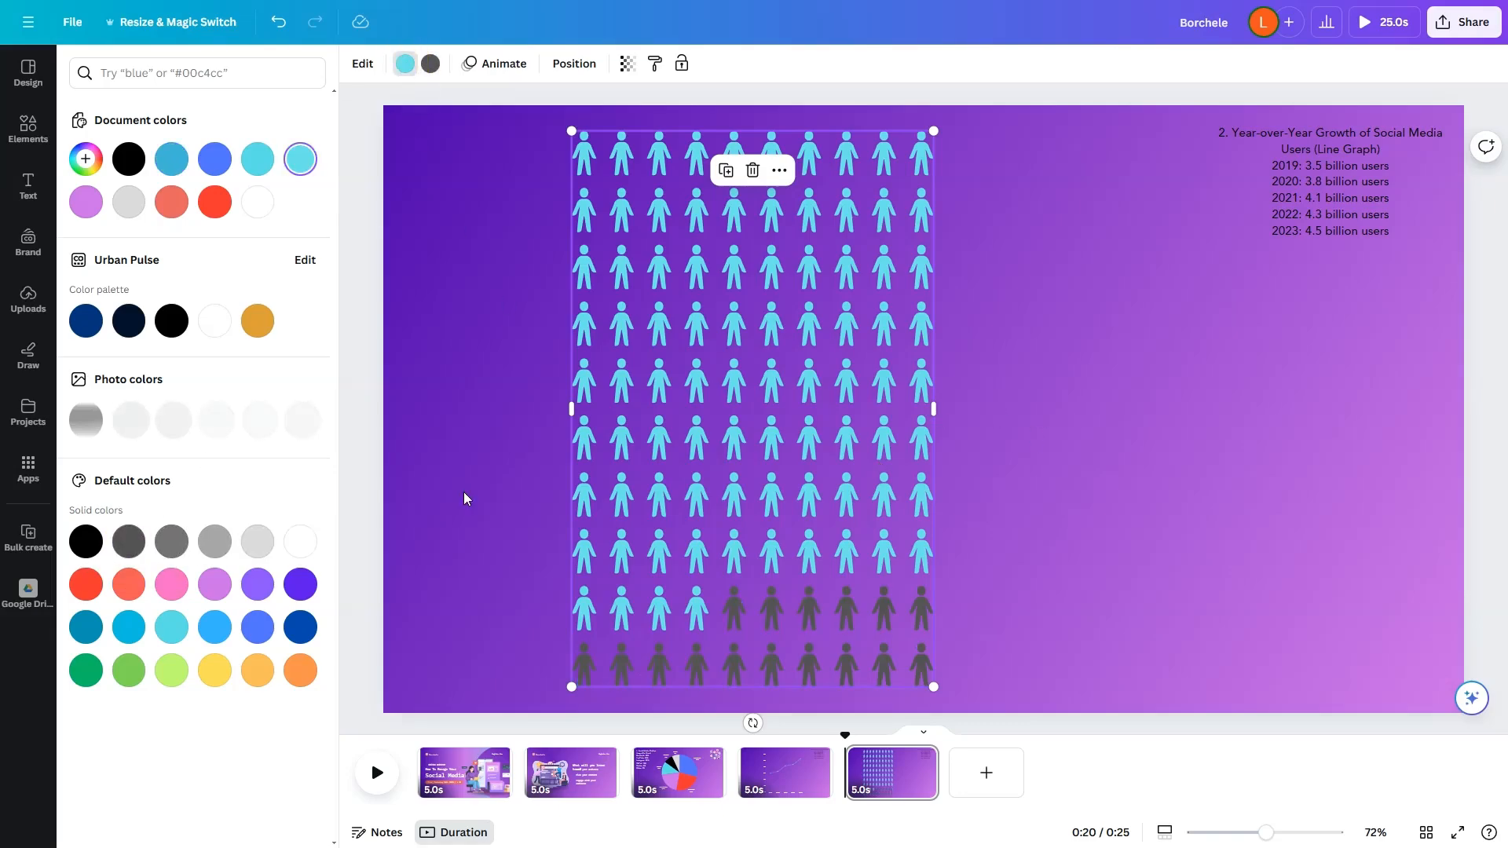
{"action": "left_click", "coordinate": [1141, 440]}
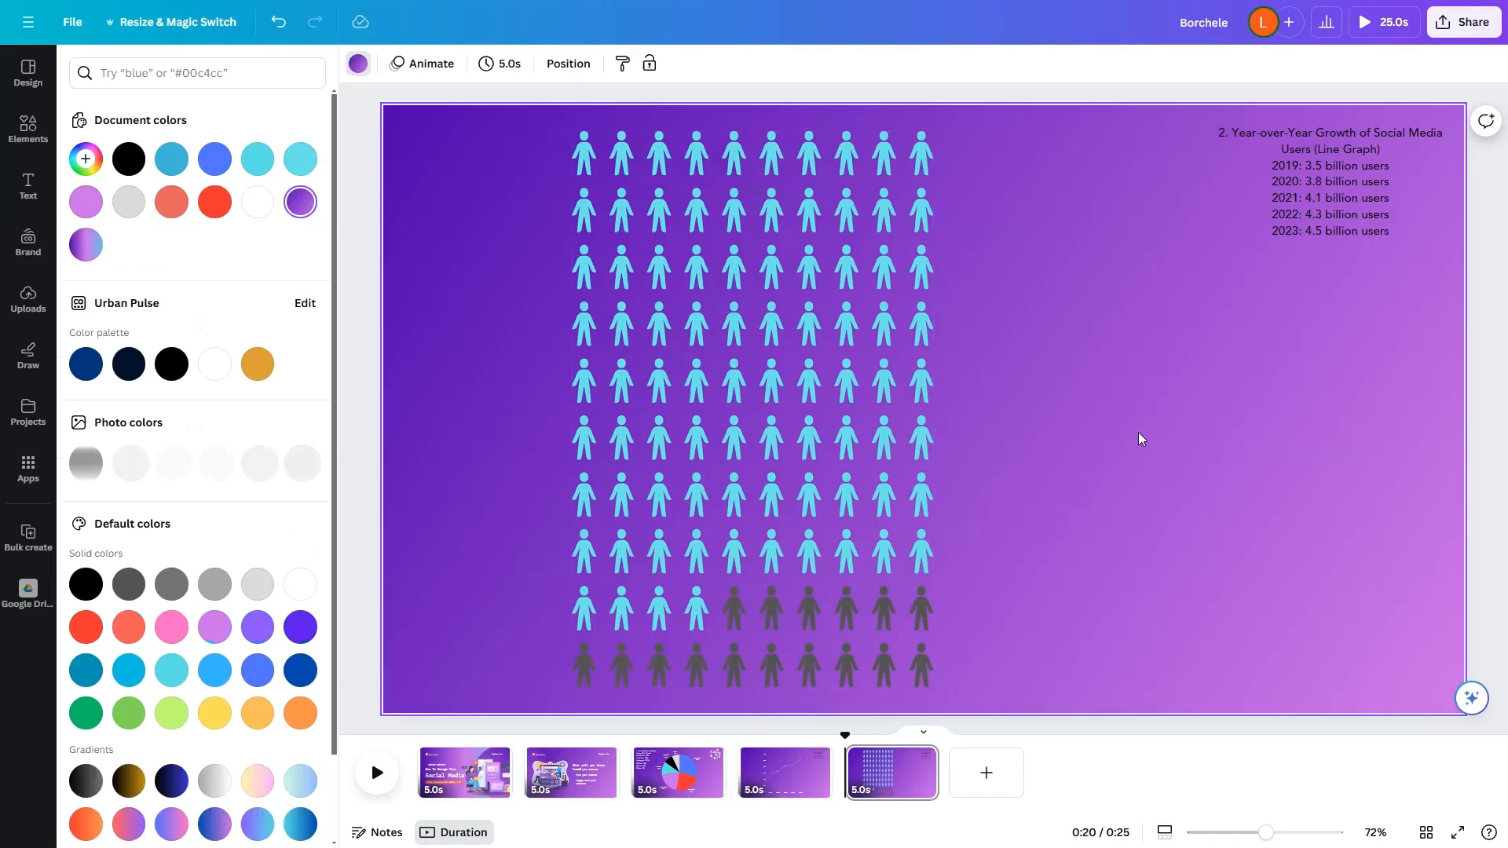
Step: Try the star, corn, light bulb, water drop and bottle icons in the pictogram
{"action": "left_click", "coordinate": [823, 369]}
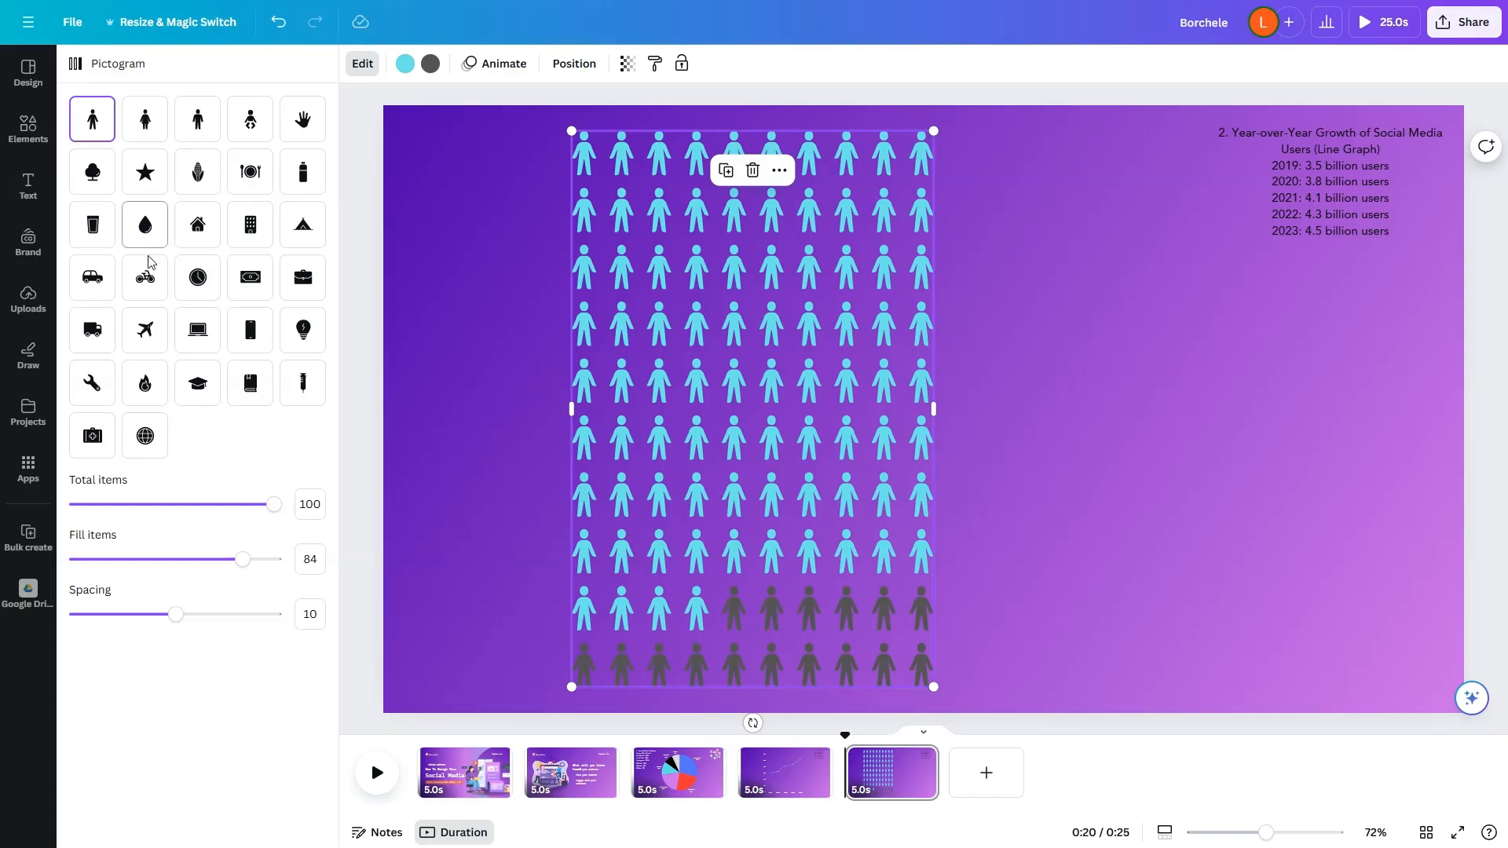
{"action": "left_click", "coordinate": [143, 177]}
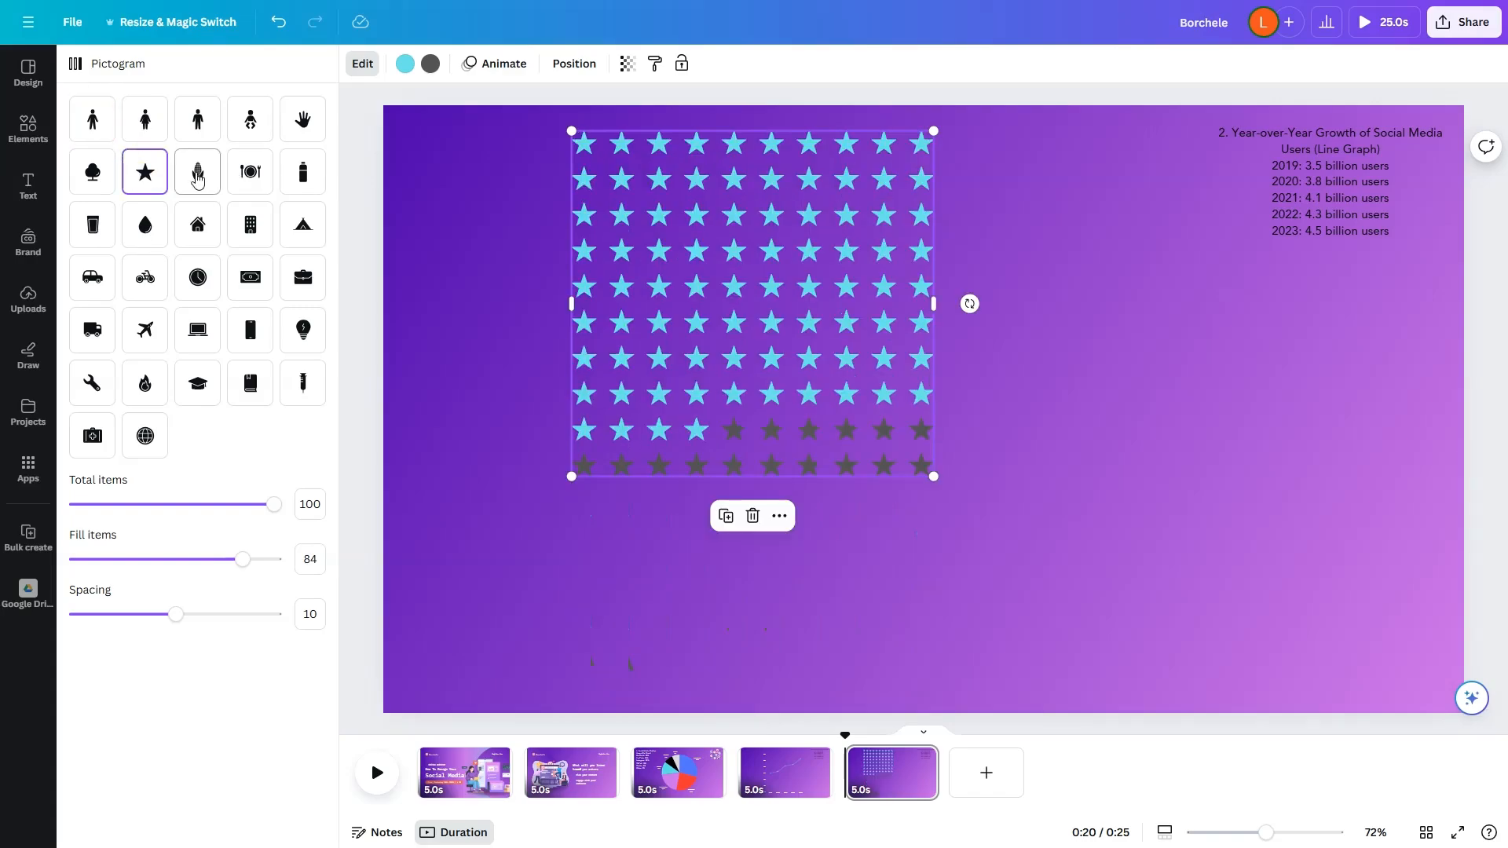
{"action": "left_click", "coordinate": [197, 180]}
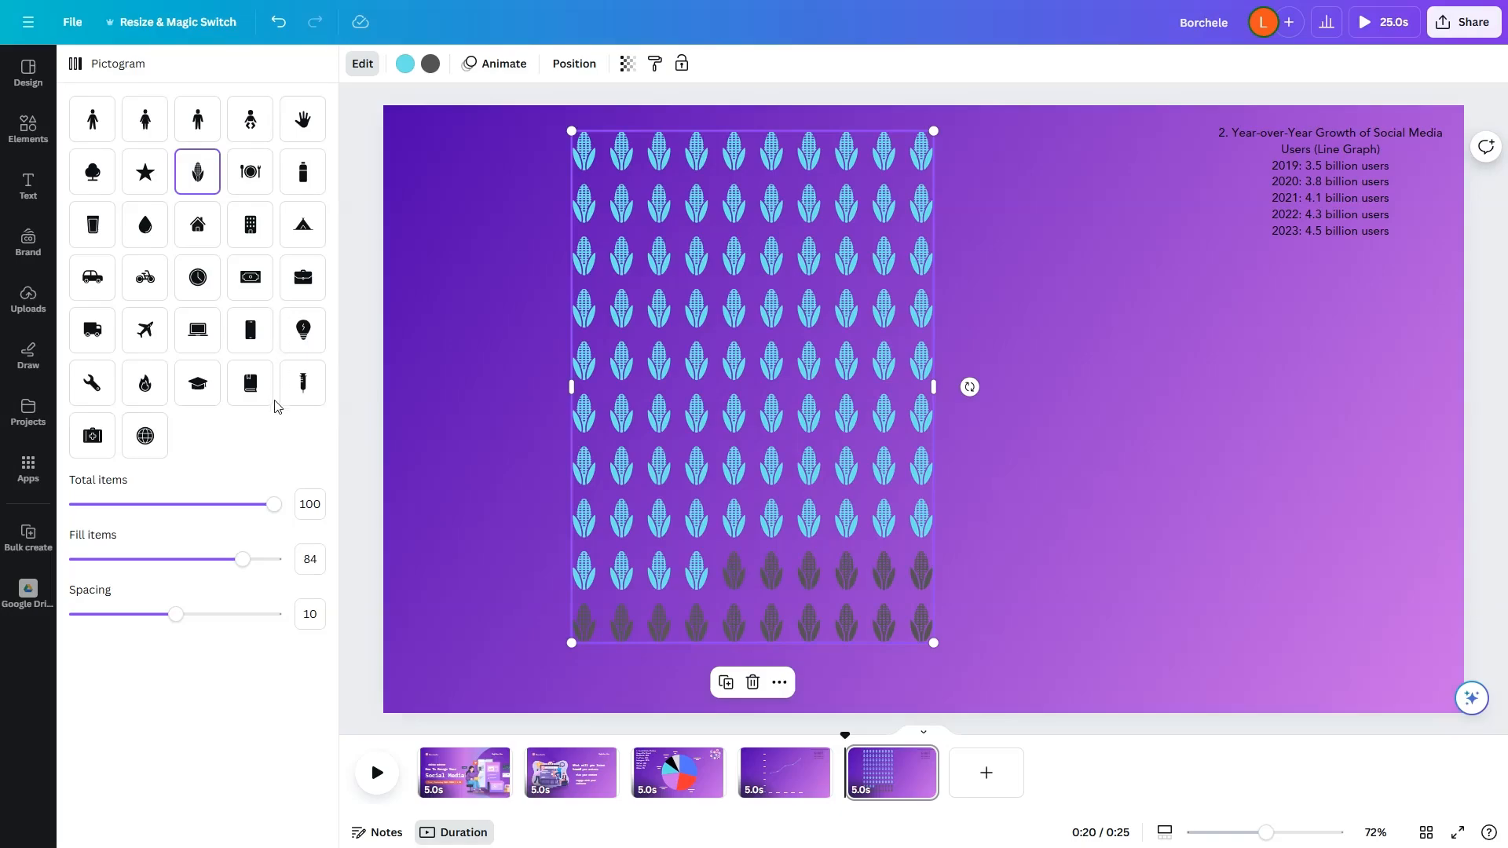
{"action": "left_click", "coordinate": [304, 333]}
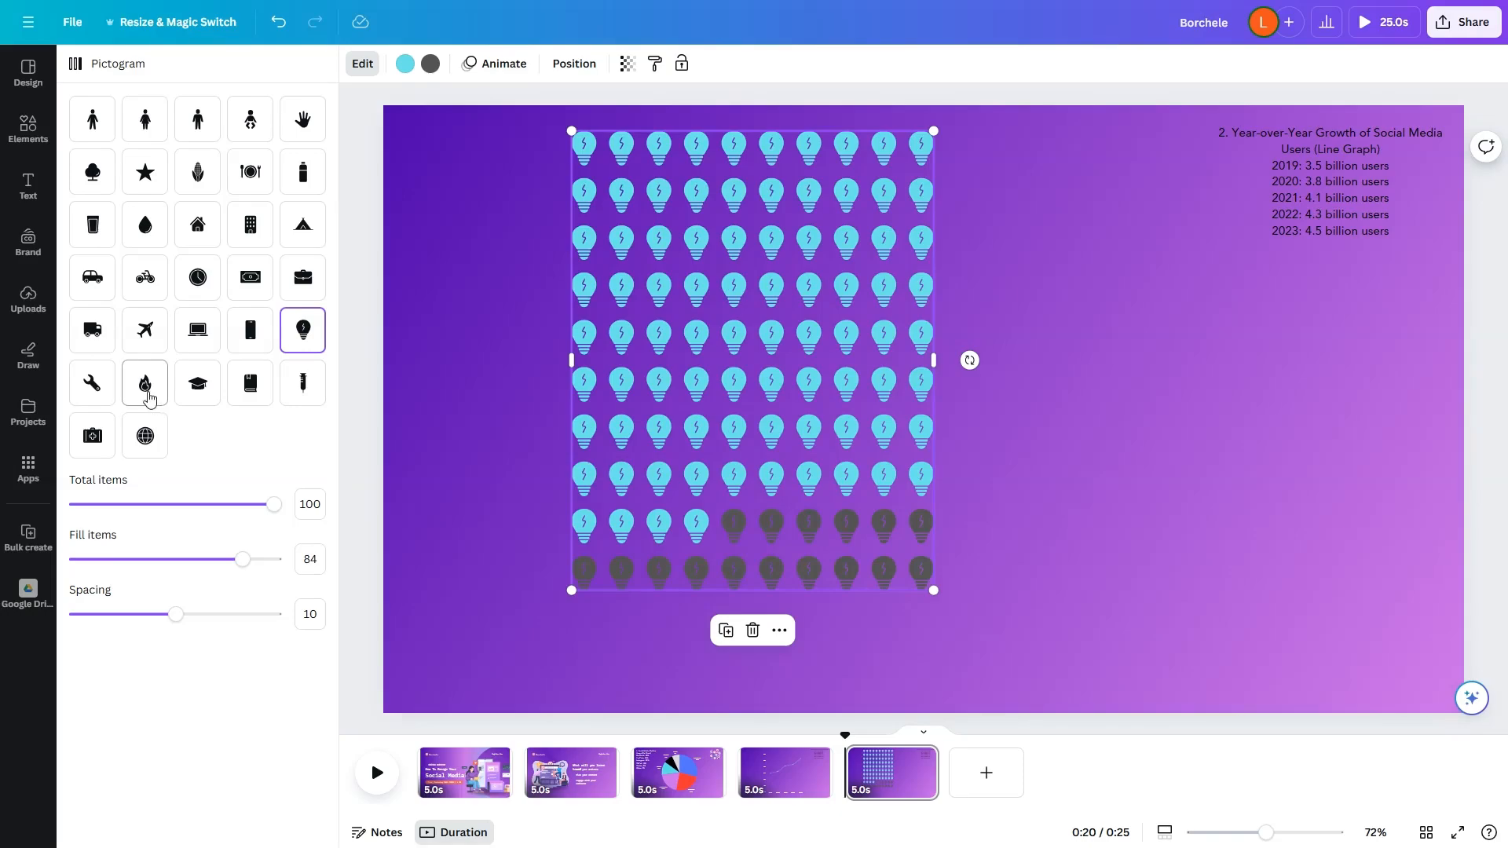
{"action": "left_click", "coordinate": [141, 234]}
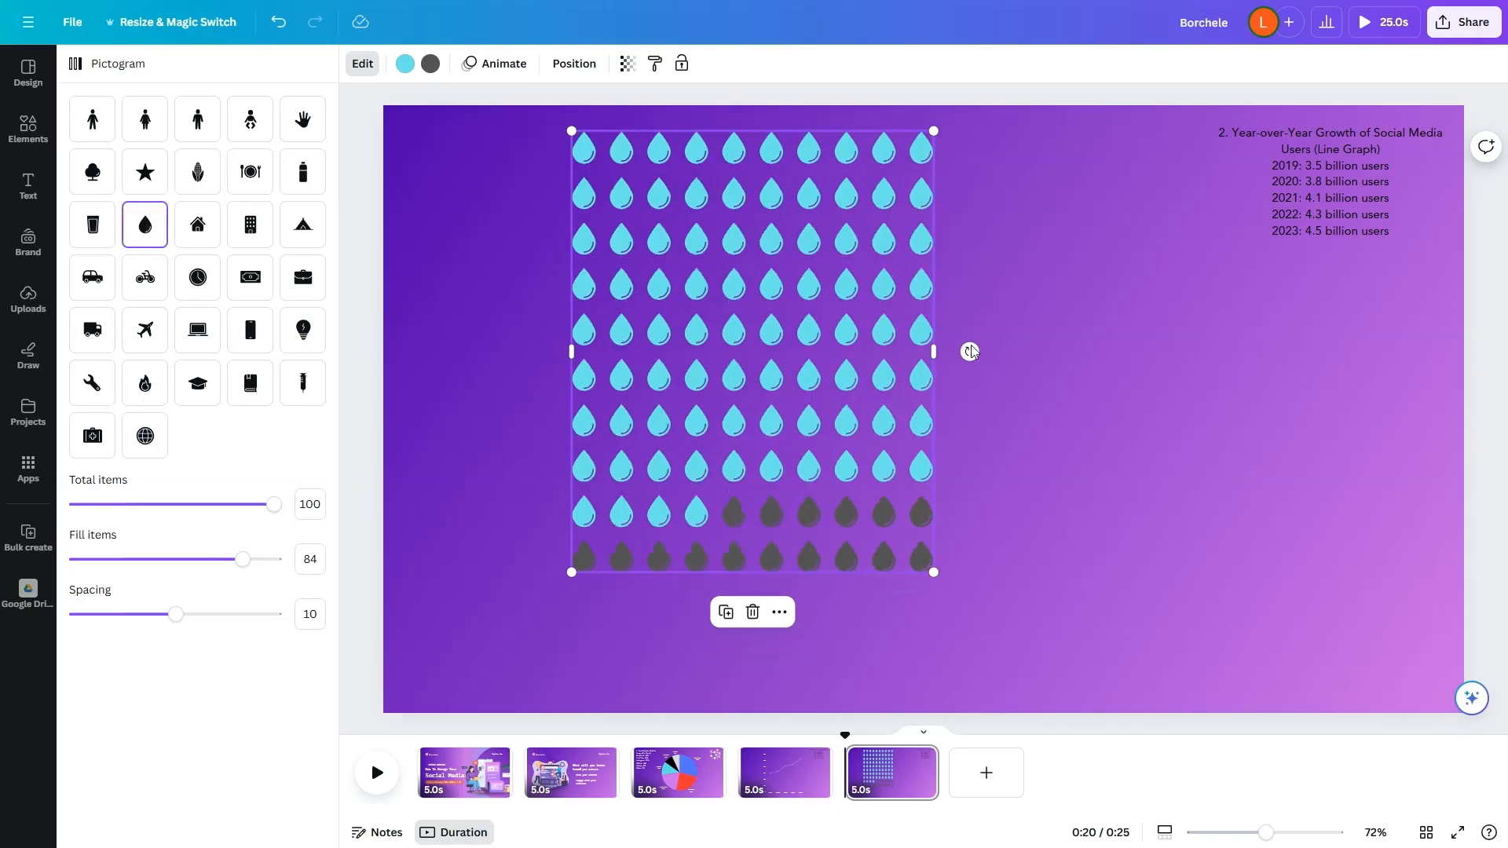
{"action": "left_click", "coordinate": [303, 174]}
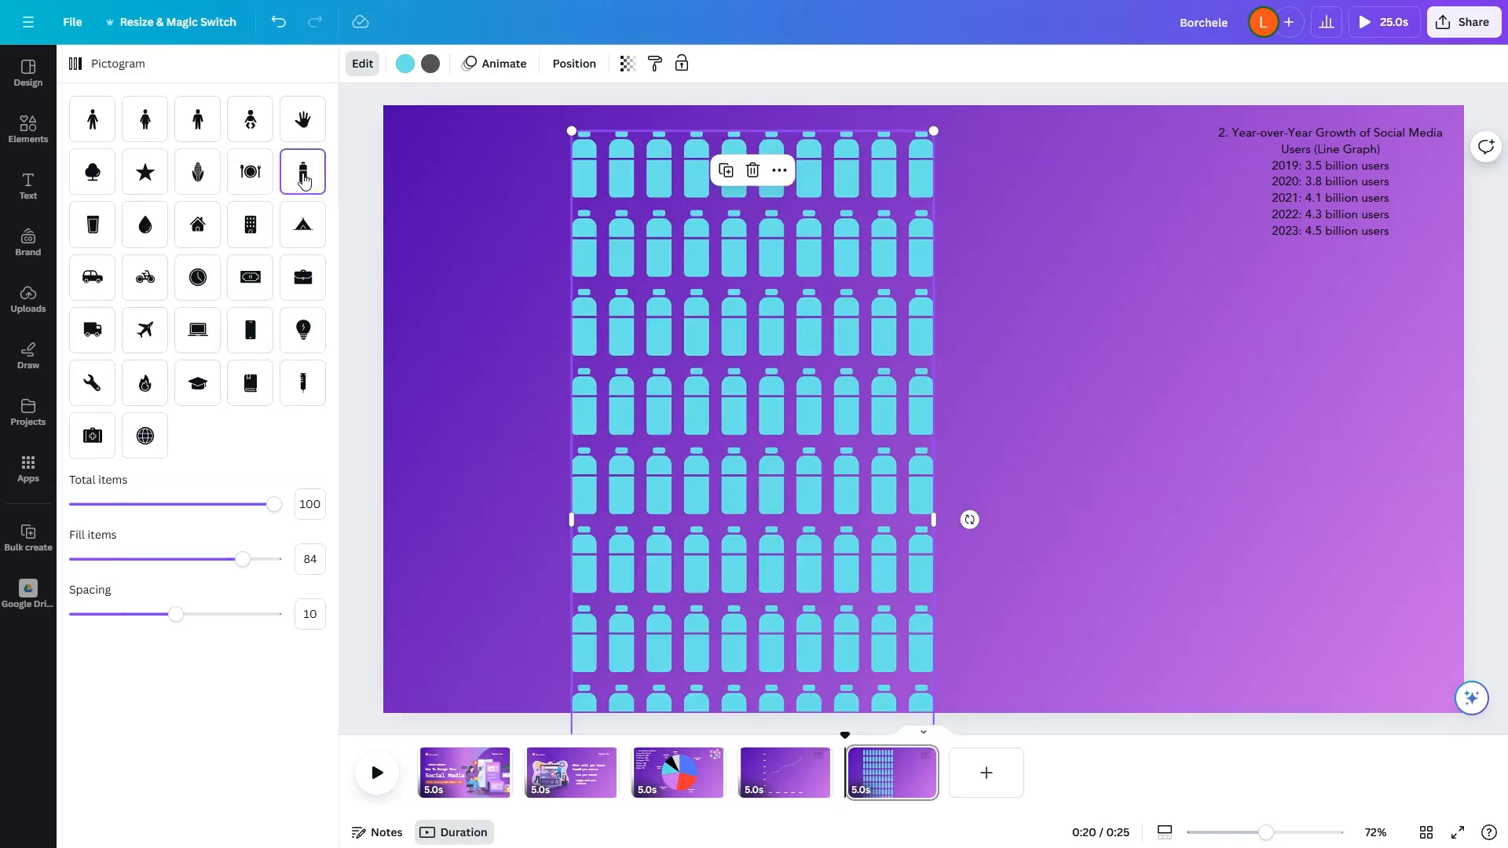
Step: Change the pictogram's icon to the hand and enlarge the pictogram to nearly the full page height
{"action": "left_click", "coordinate": [303, 119]}
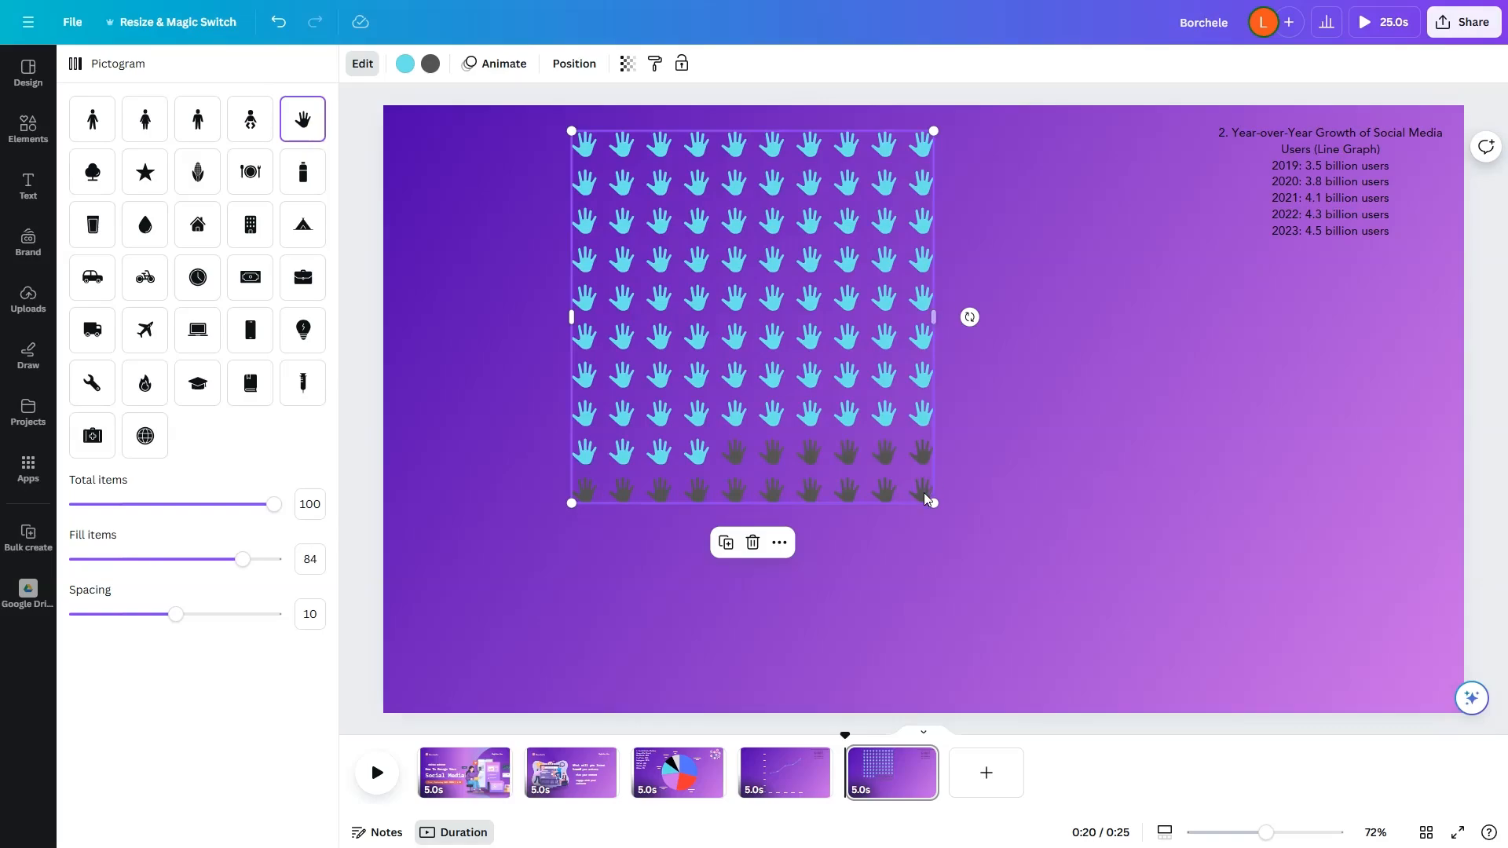
{"action": "left_click_drag", "start_coordinate": [934, 507], "coordinate": [1130, 649]}
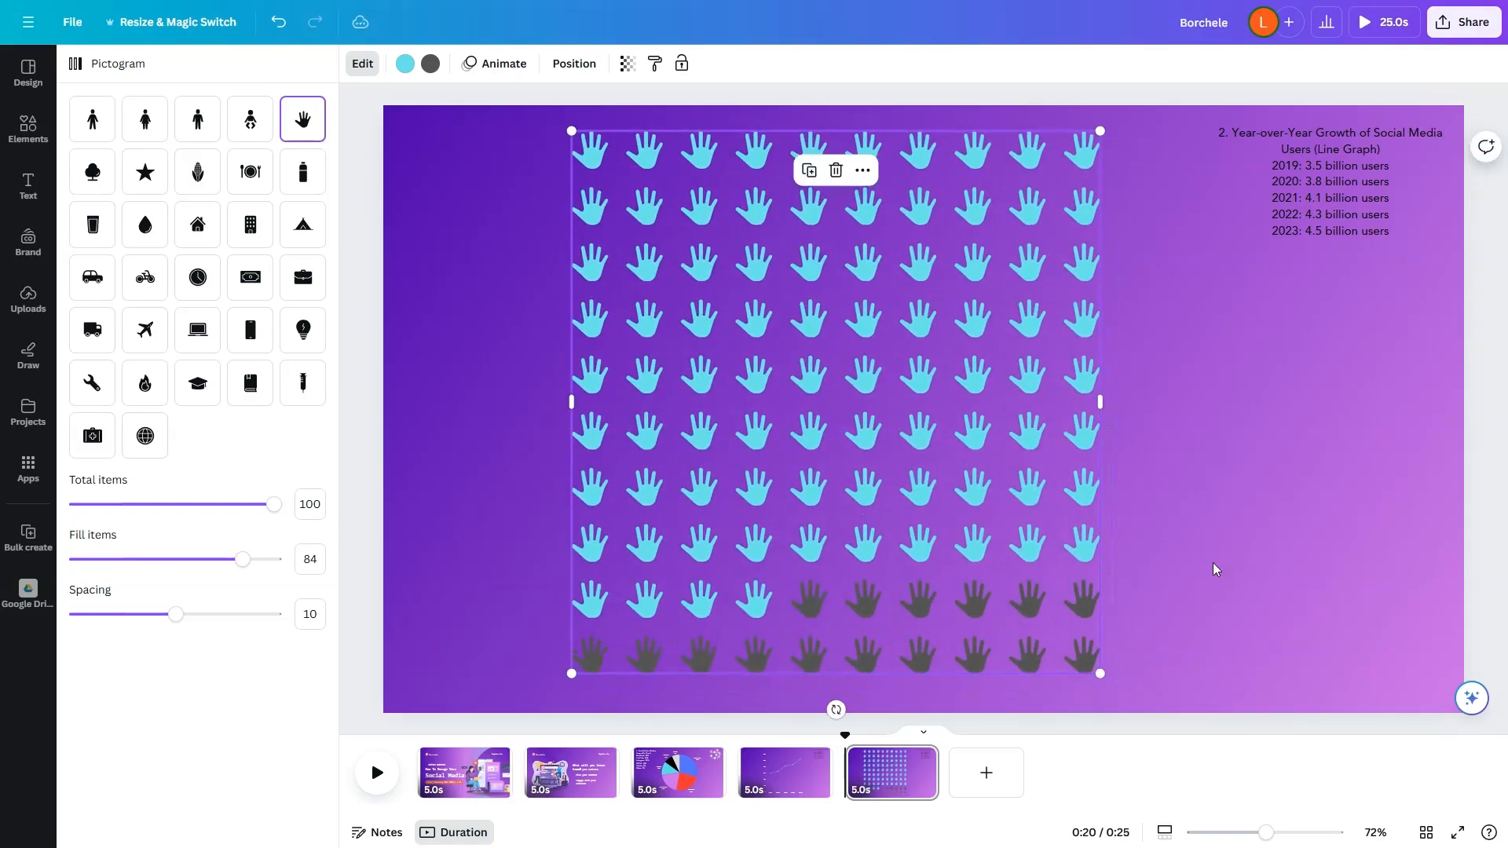
{"action": "left_click", "coordinate": [1216, 569]}
Step: Apply the Blur animation to the hand pictogram and lower the animation's speed
{"action": "left_click", "coordinate": [851, 310]}
{"action": "left_click", "coordinate": [516, 66]}
{"action": "left_click", "coordinate": [290, 444]}
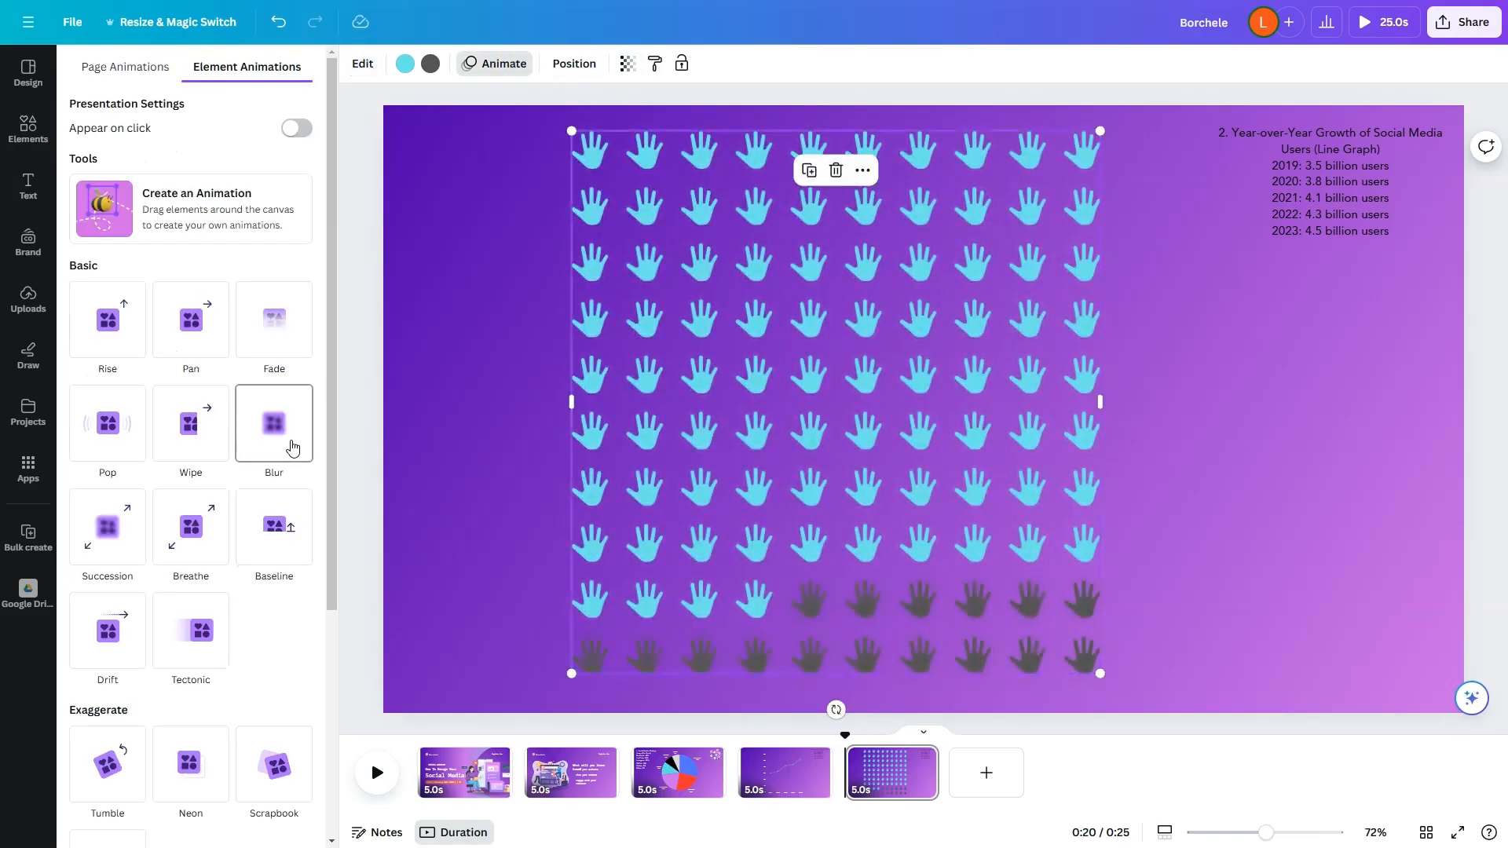
{"action": "left_click", "coordinate": [221, 518]}
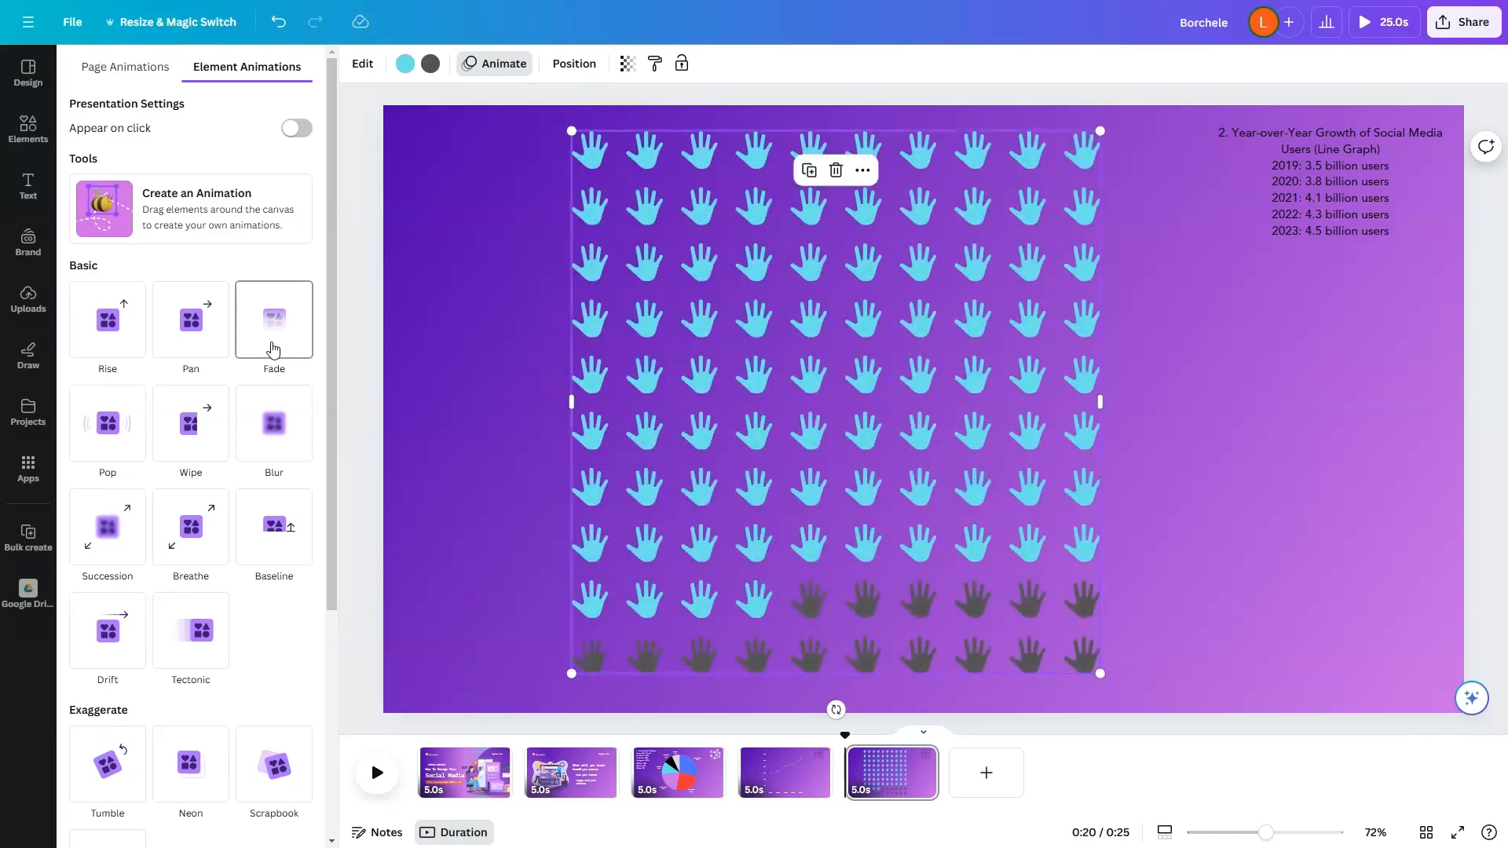
{"action": "left_click", "coordinate": [114, 442]}
{"action": "left_click", "coordinate": [274, 424]}
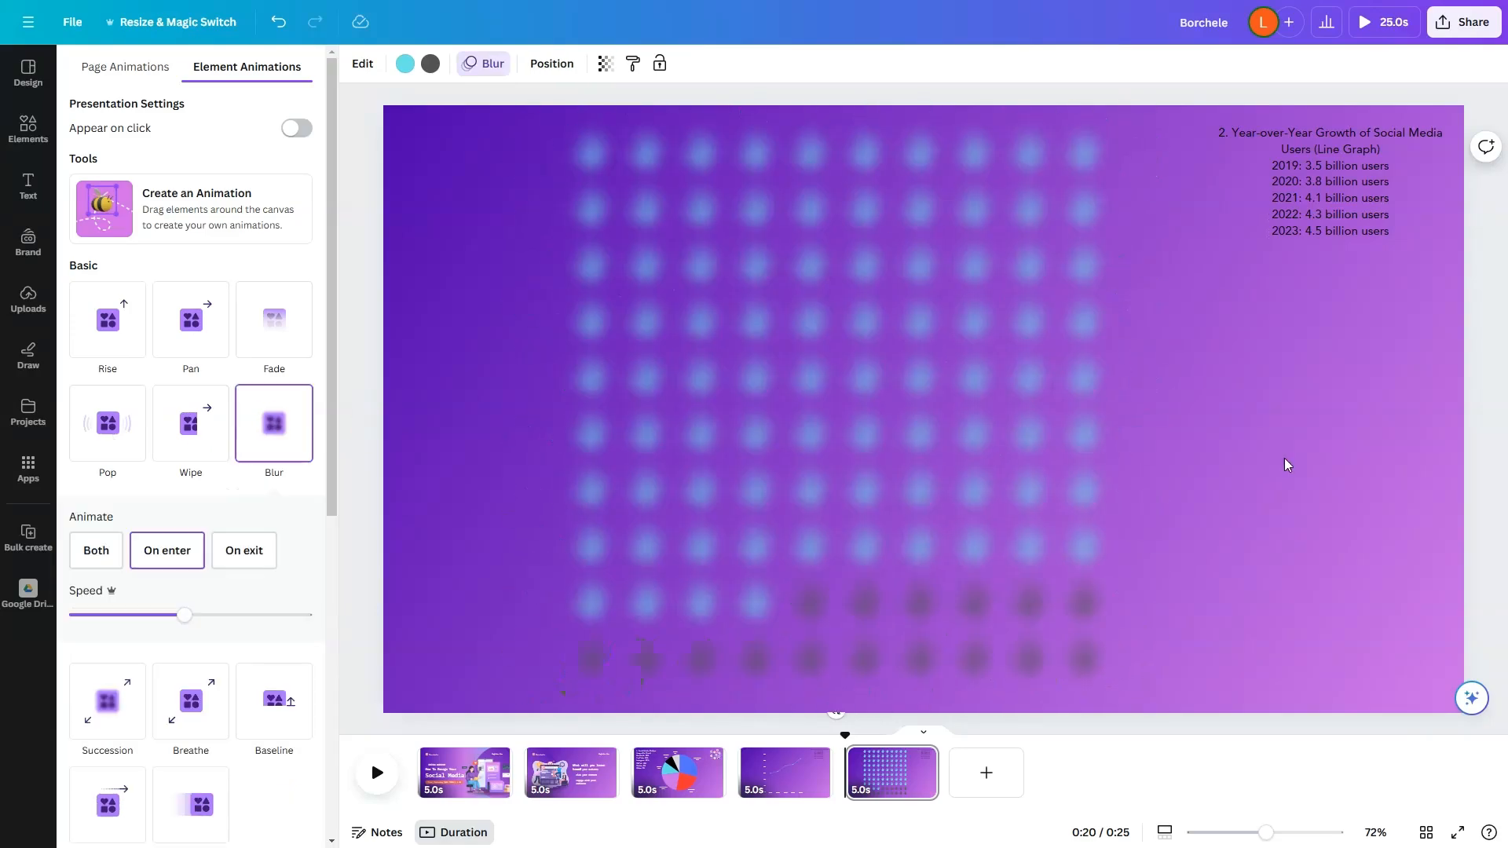
{"action": "left_click_drag", "start_coordinate": [184, 615], "coordinate": [119, 615]}
{"action": "left_click", "coordinate": [1210, 481]}
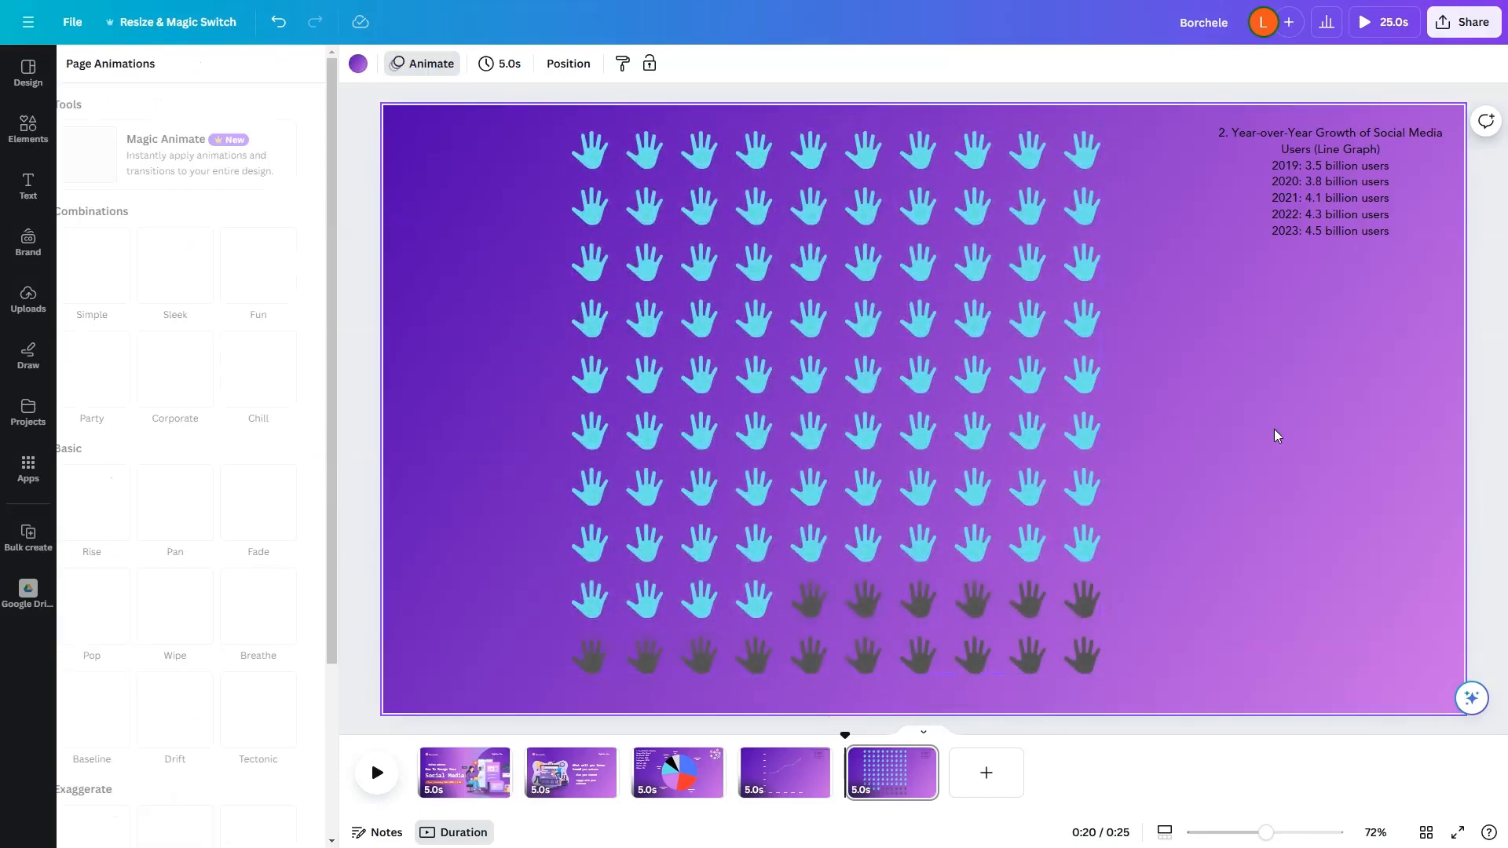
Step: Replace the year-over-year growth text beside the pictogram with "84 out of 100" and "are social media users" on two lines
{"action": "double_click", "coordinate": [1344, 204]}
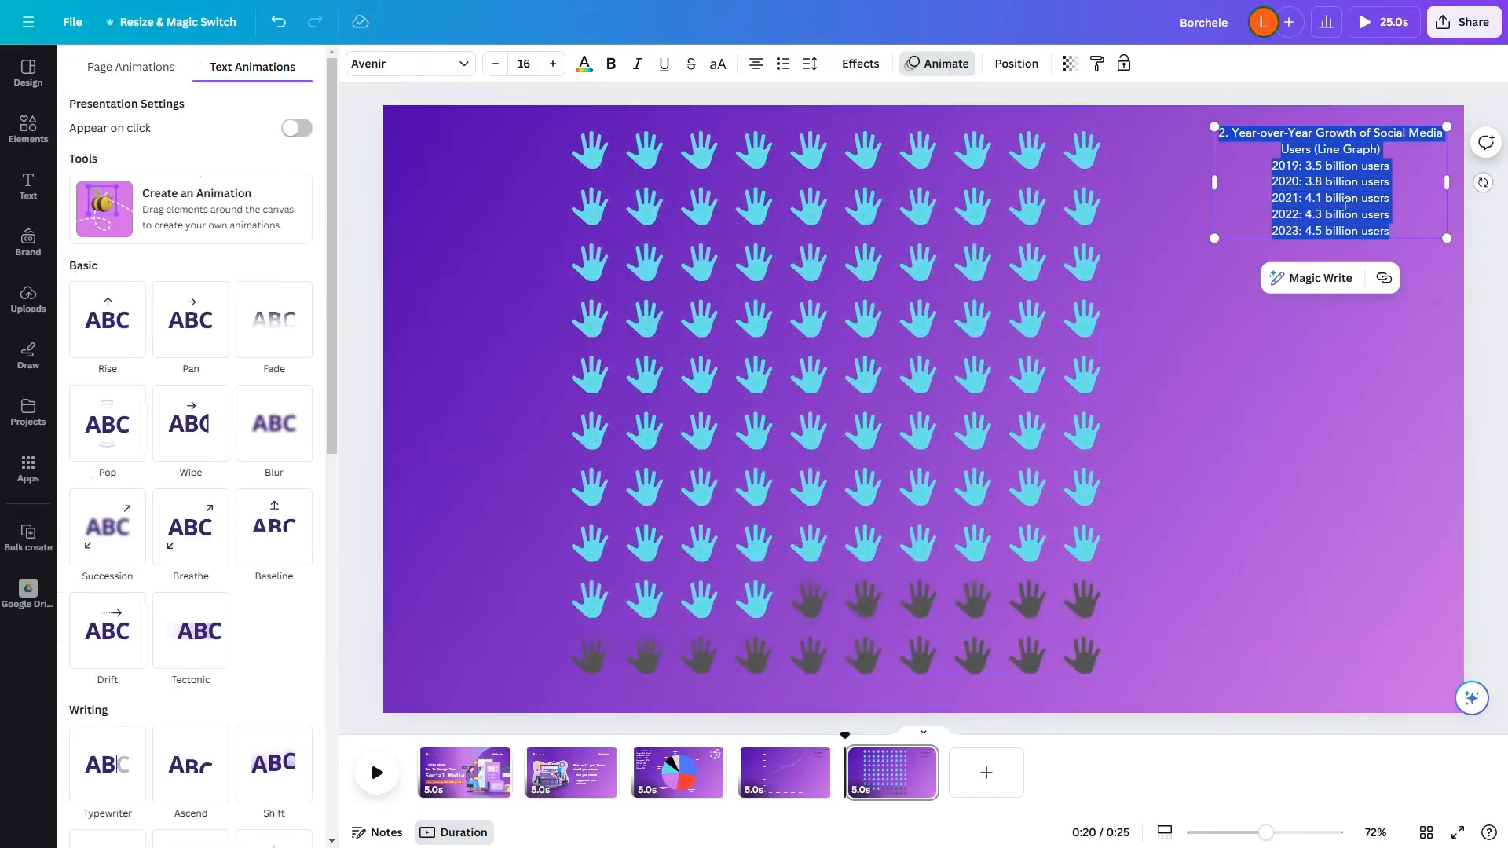
{"action": "type", "text": "84 out"}
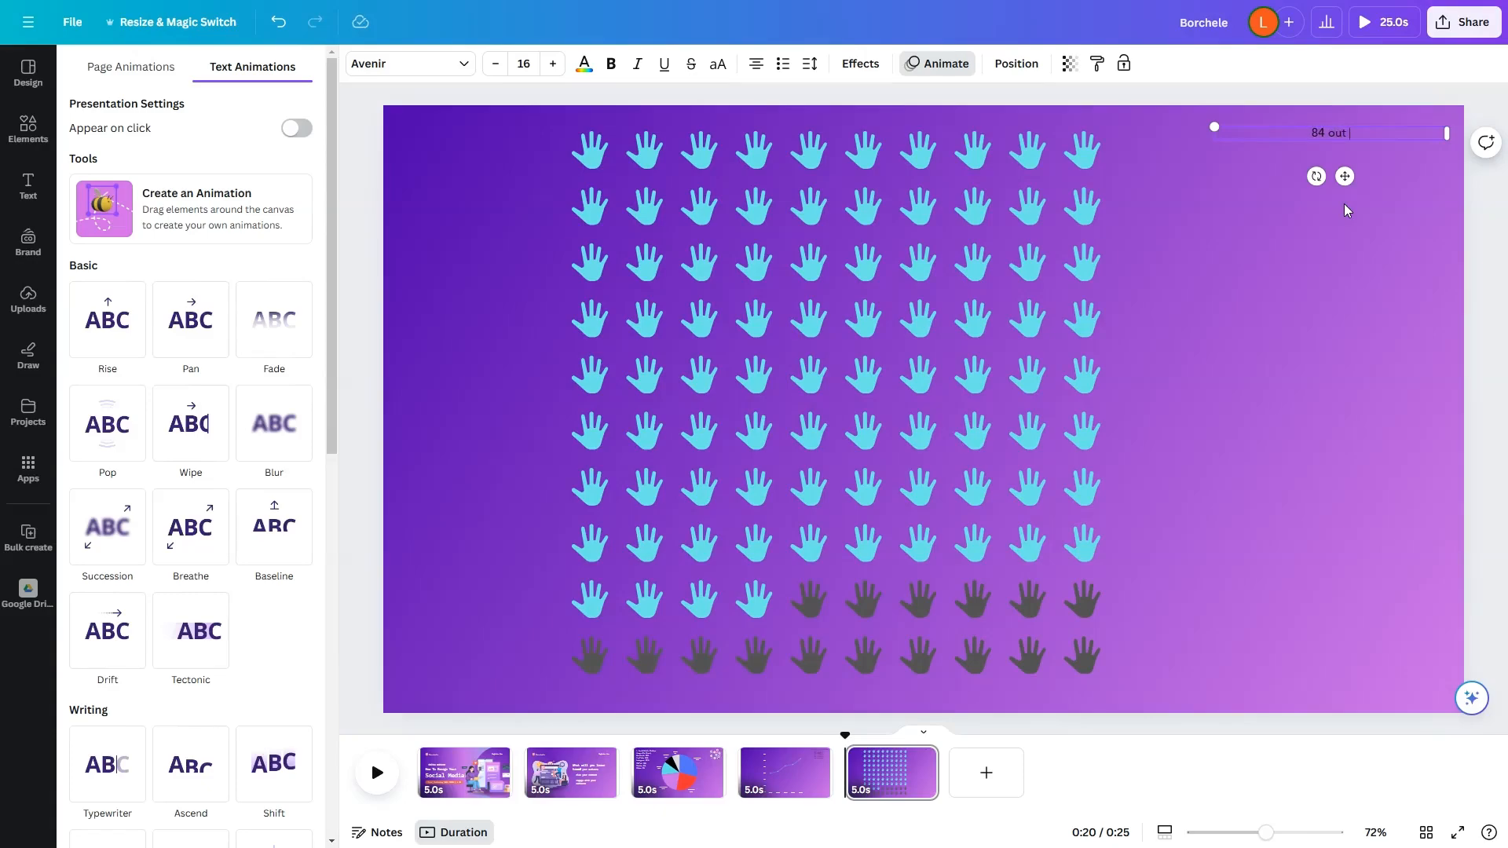
{"action": "type", "text": " of 100"}
{"action": "key", "text": "Return"}
{"action": "type", "text": "are socia"}
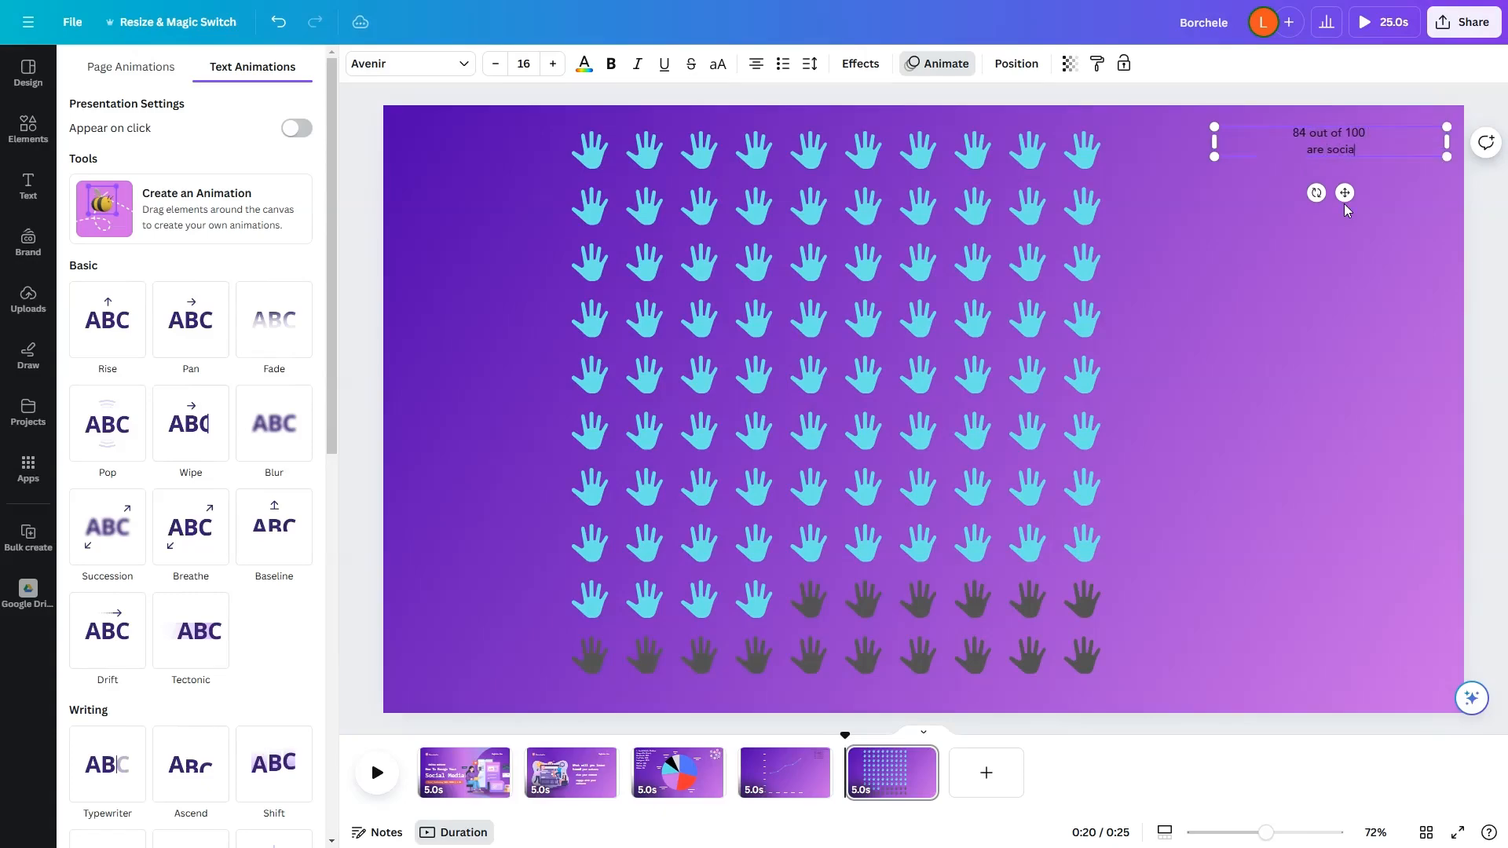
{"action": "type", "text": "l med"}
Step: Enlarge the entire social media users caption to font size 41
{"action": "key", "text": "ctrl+a"}
{"action": "key", "text": "ctrl+shift+period"}
{"action": "key", "text": "ctrl+shift+period"}
{"action": "key", "text": "ctrl+shift+period"}
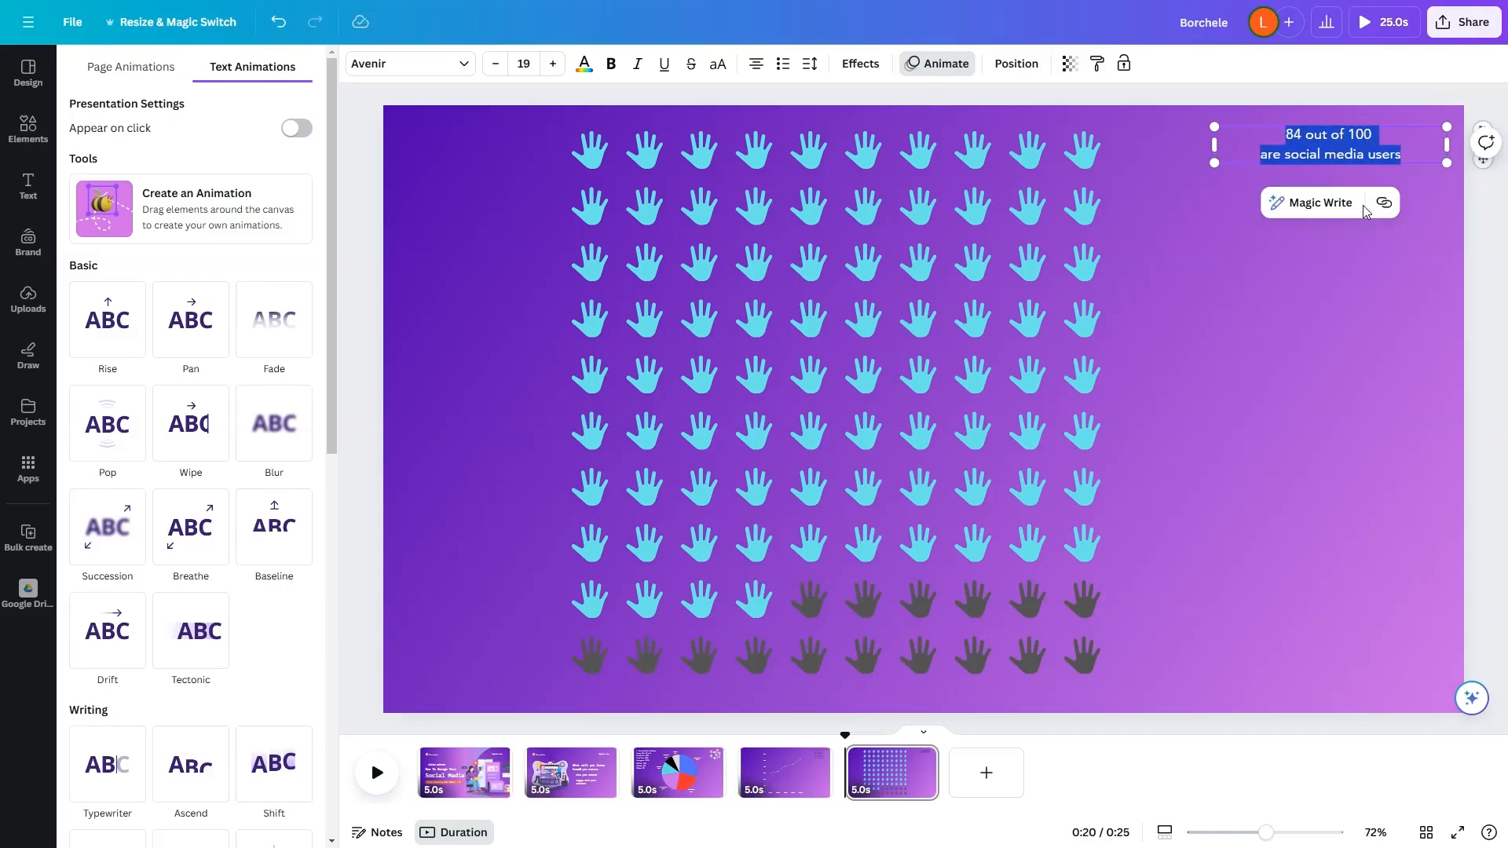
{"action": "key", "text": "ctrl+shift+period"}
{"action": "key", "text": "ctrl+shift+period"}
{"action": "key", "text": "ctrl+shift+period"}
{"action": "key", "text": "ctrl+shift+period"}
{"action": "key", "text": "ctrl+shift+period"}
{"action": "key", "text": "ctrl+shift+period"}
{"action": "key", "text": "ctrl+shift+period"}
{"action": "key", "text": "ctrl+shift+period"}
{"action": "key", "text": "ctrl+shift+period"}
{"action": "key", "text": "ctrl+shift+period"}
{"action": "key", "text": "ctrl+shift+period"}
{"action": "key", "text": "ctrl+shift+period"}
{"action": "key", "text": "ctrl+shift+period"}
{"action": "key", "text": "ctrl+shift+period"}
{"action": "key", "text": "ctrl+shift+period"}
{"action": "key", "text": "ctrl+shift+period"}
{"action": "key", "text": "ctrl+shift+period"}
{"action": "key", "text": "ctrl+shift+period"}
{"action": "key", "text": "ctrl+shift+period"}
{"action": "key", "text": "ctrl+shift+period"}
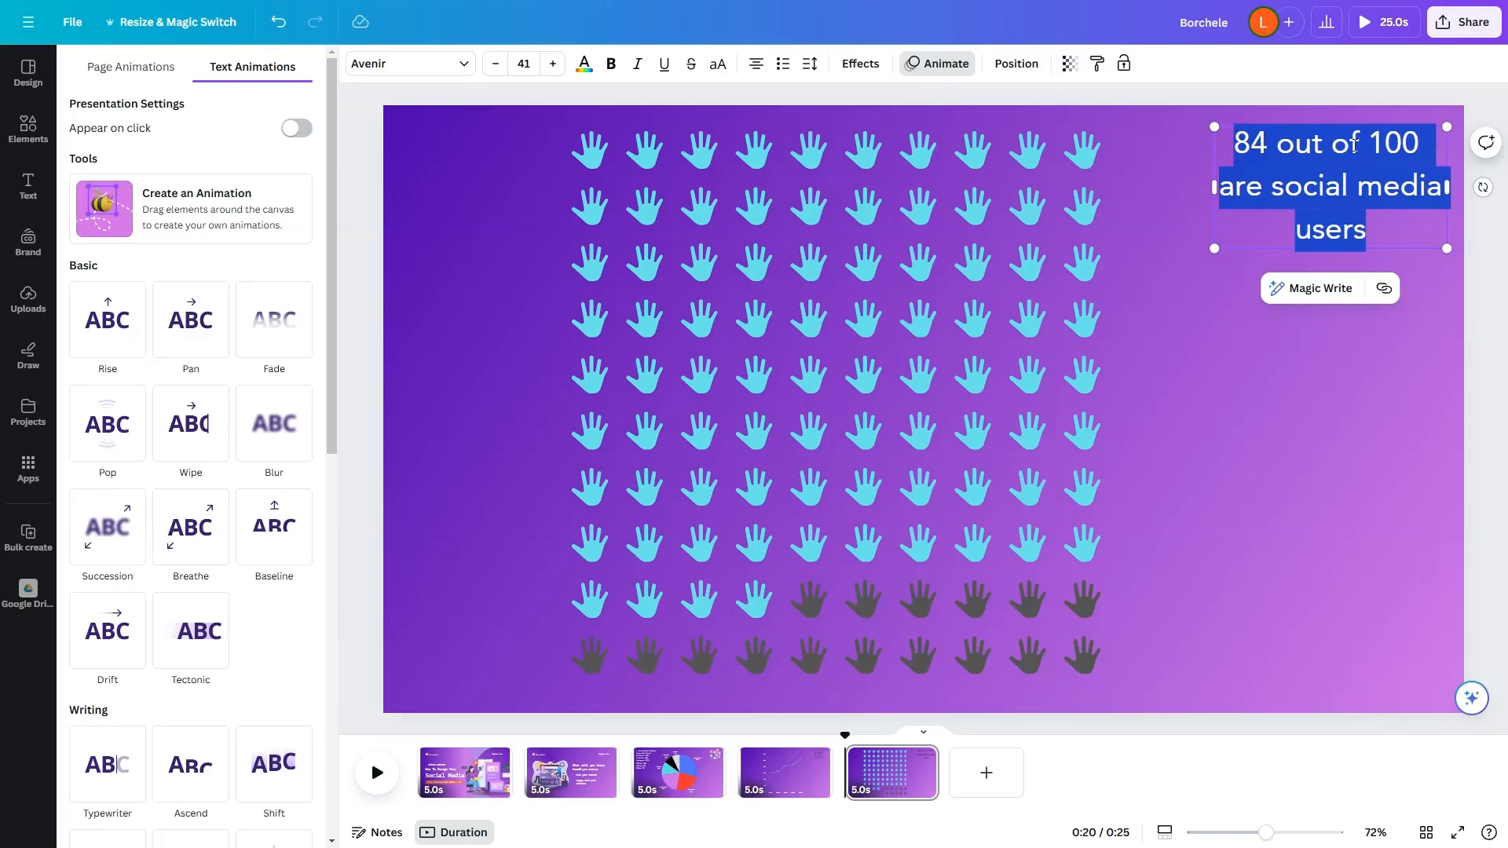
Step: Insert "people with smartphones" after "84 out of 100" in the caption
{"action": "left_click", "coordinate": [1355, 144]}
{"action": "type", "text": "peop"}
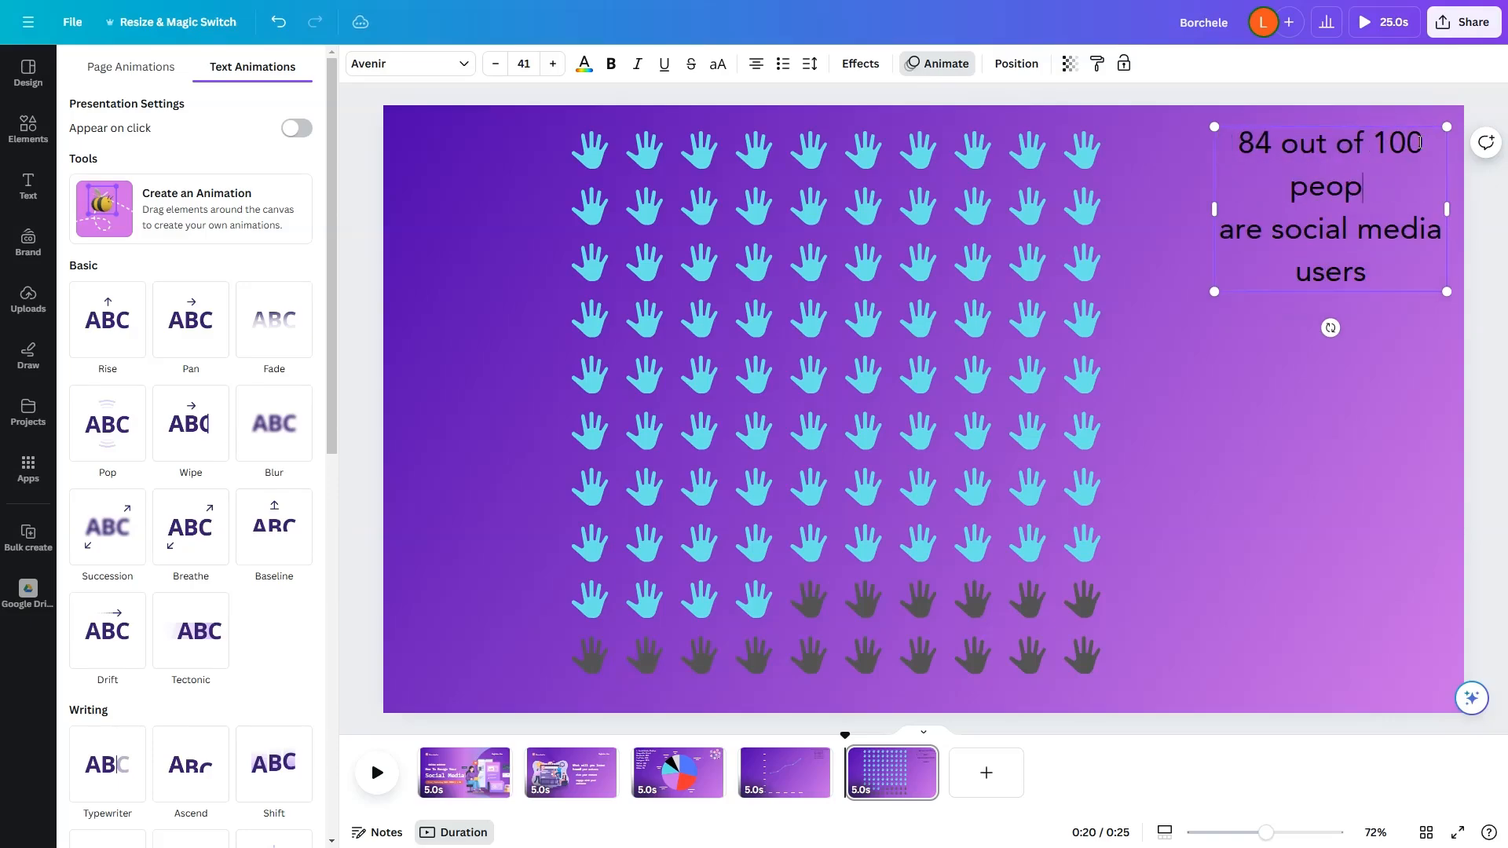
{"action": "type", "text": "le with smart"}
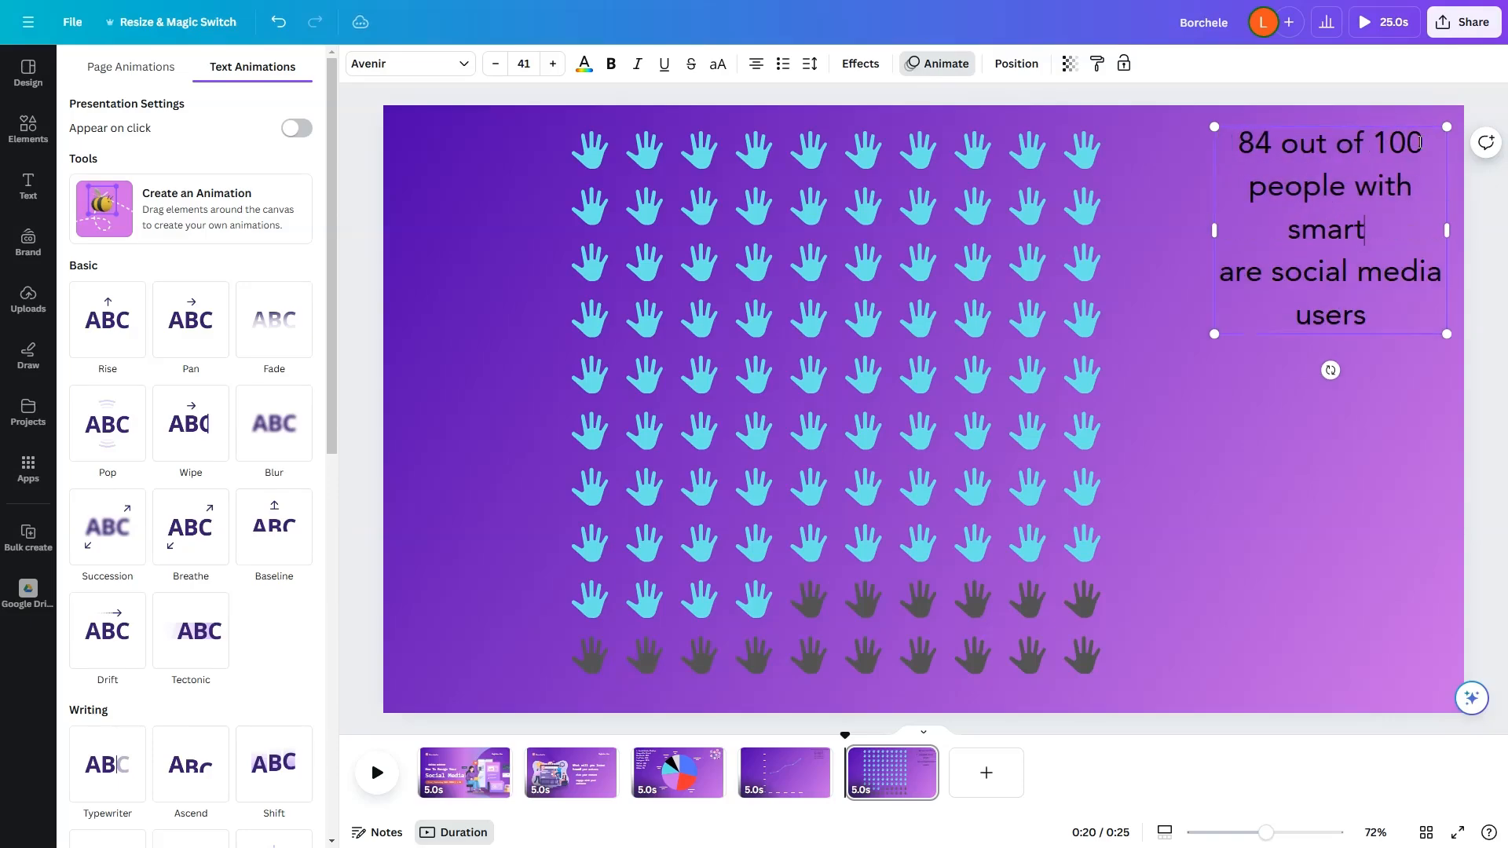
{"action": "type", "text": "phones"}
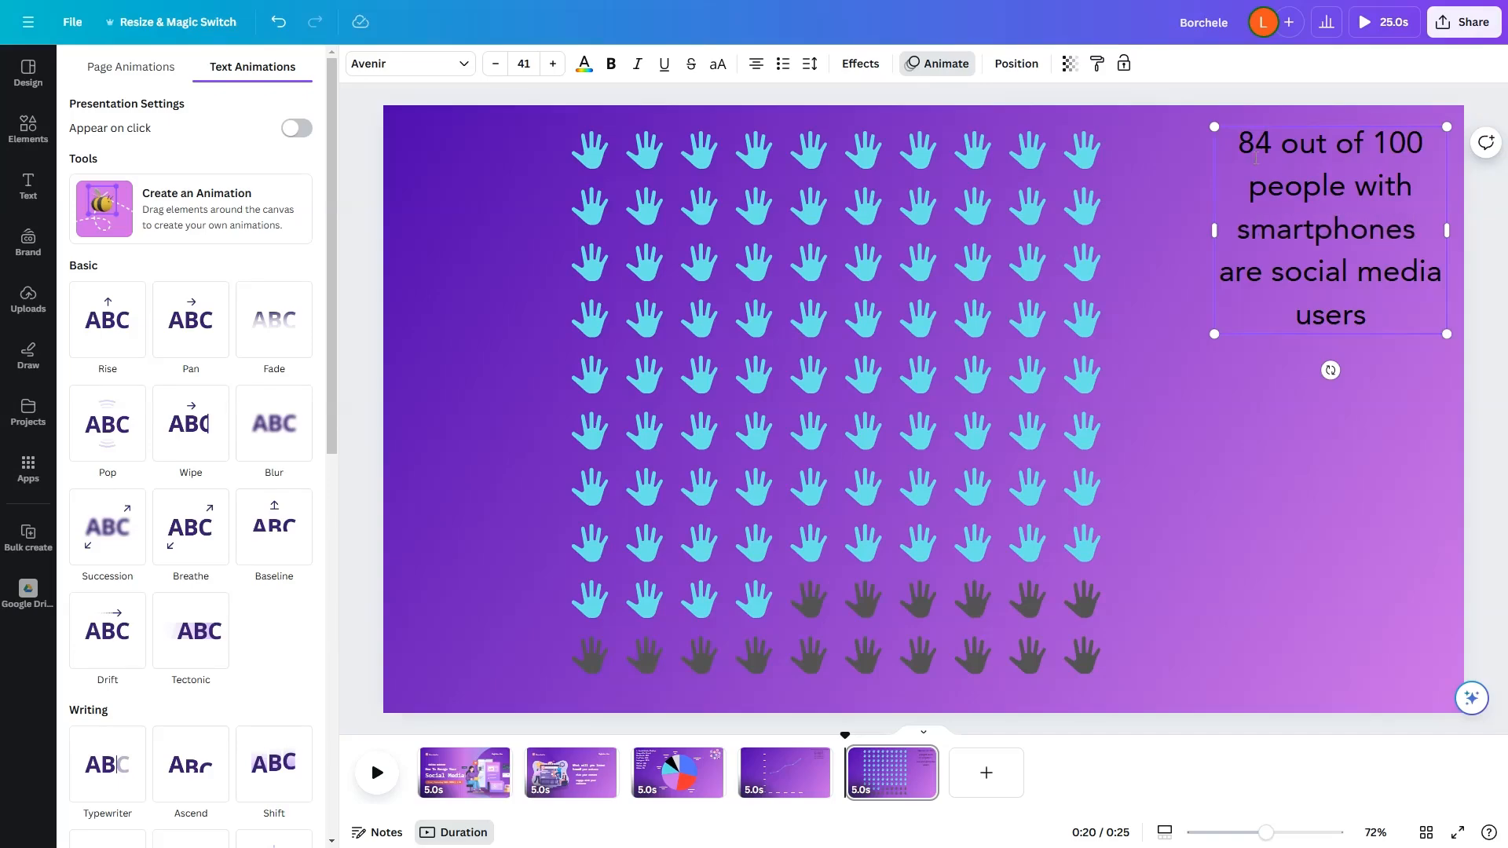
Step: Make "84 out of 100" bold and color the whole caption white
{"action": "left_click_drag", "start_coordinate": [1237, 145], "coordinate": [1428, 145]}
{"action": "key", "text": "ctrl+b"}
{"action": "key", "text": "ctrl+a"}
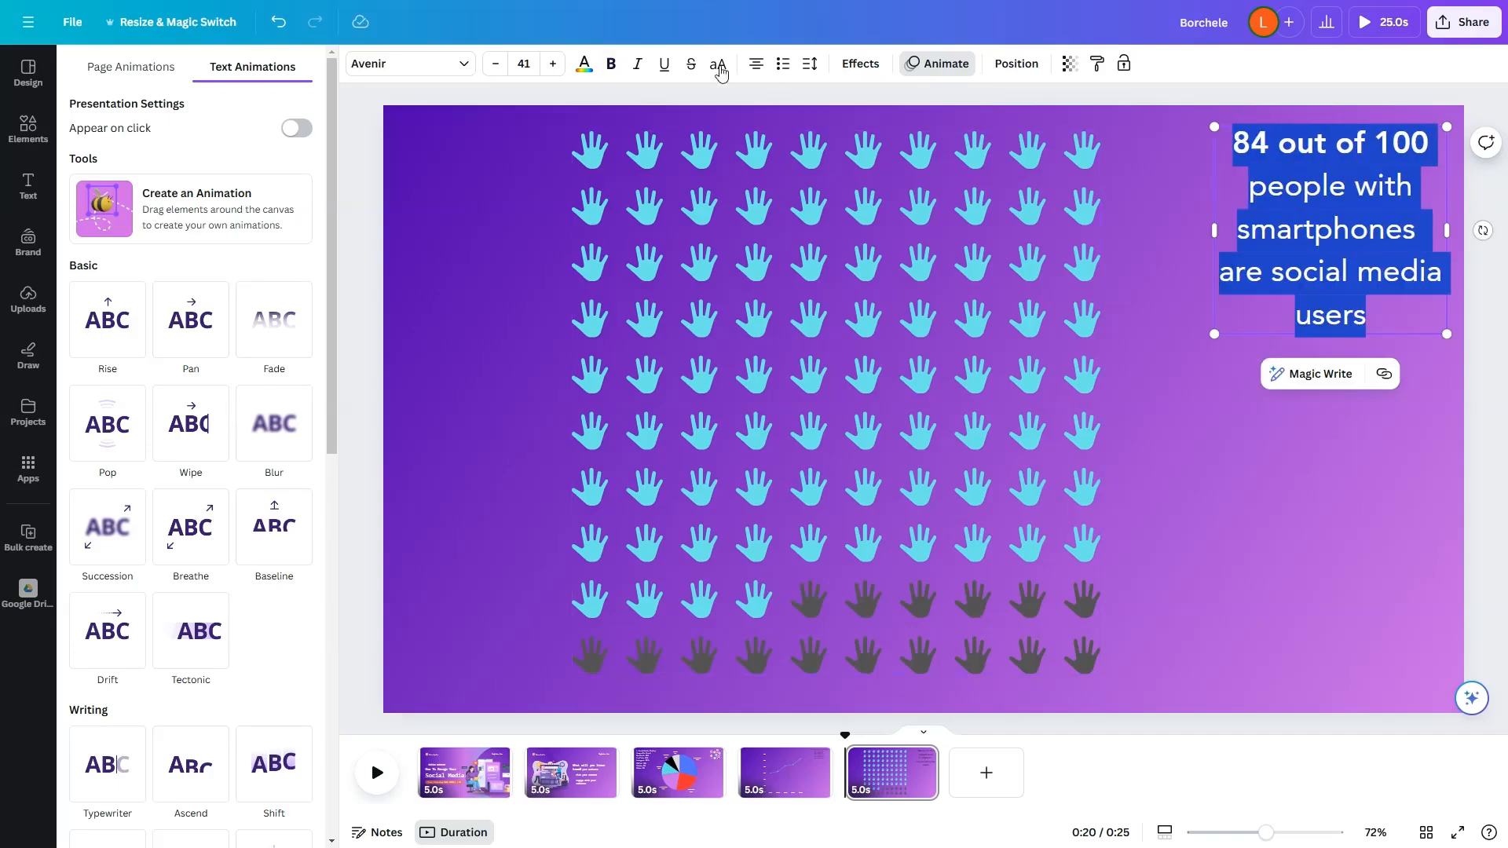
{"action": "left_click", "coordinate": [584, 63]}
{"action": "left_click", "coordinate": [258, 202]}
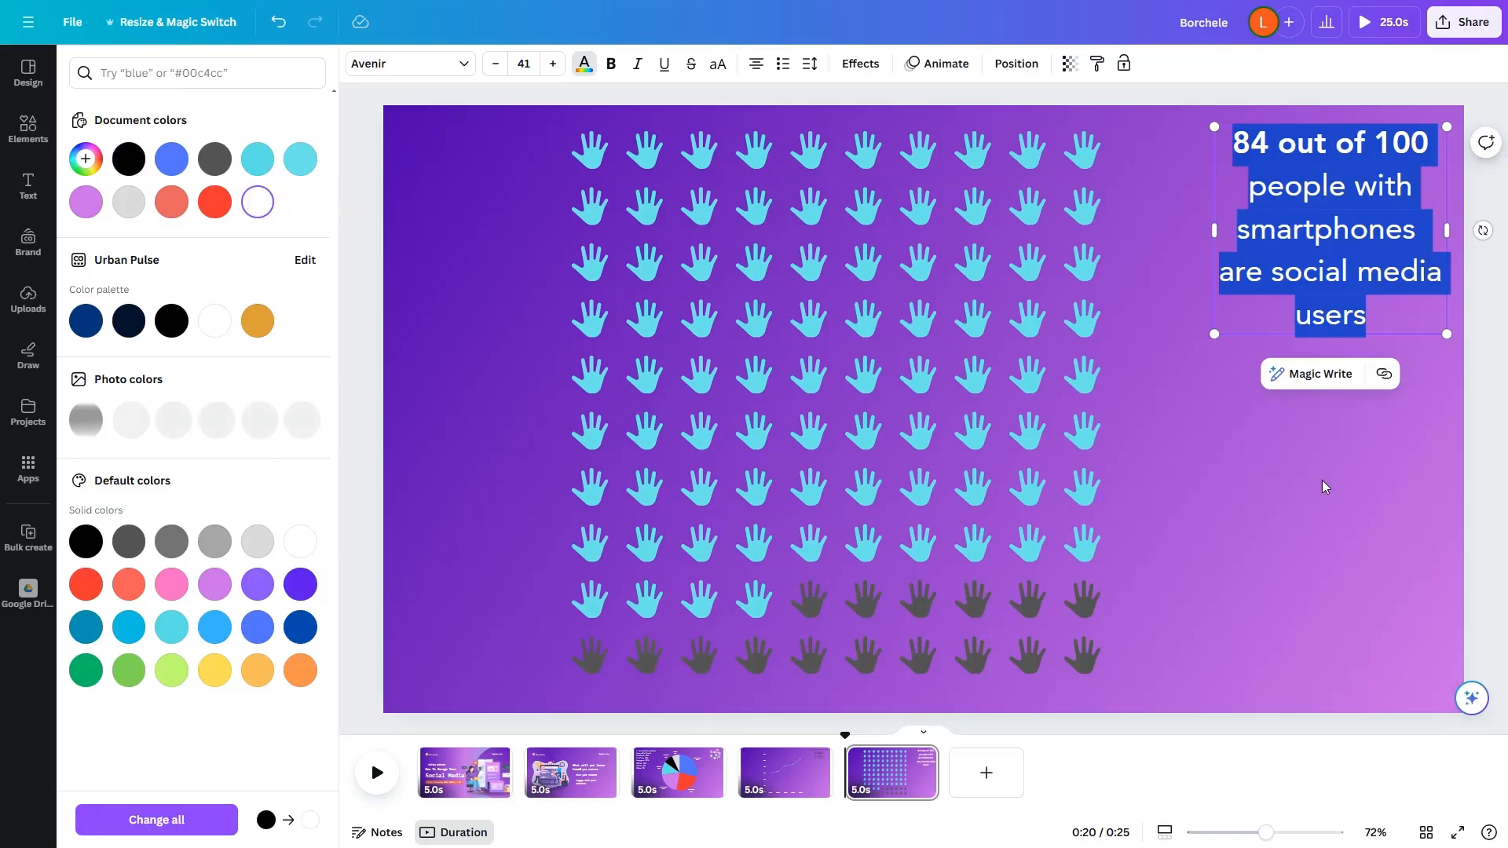
Step: Search the video library for "social media"
{"action": "left_click", "coordinate": [1233, 476]}
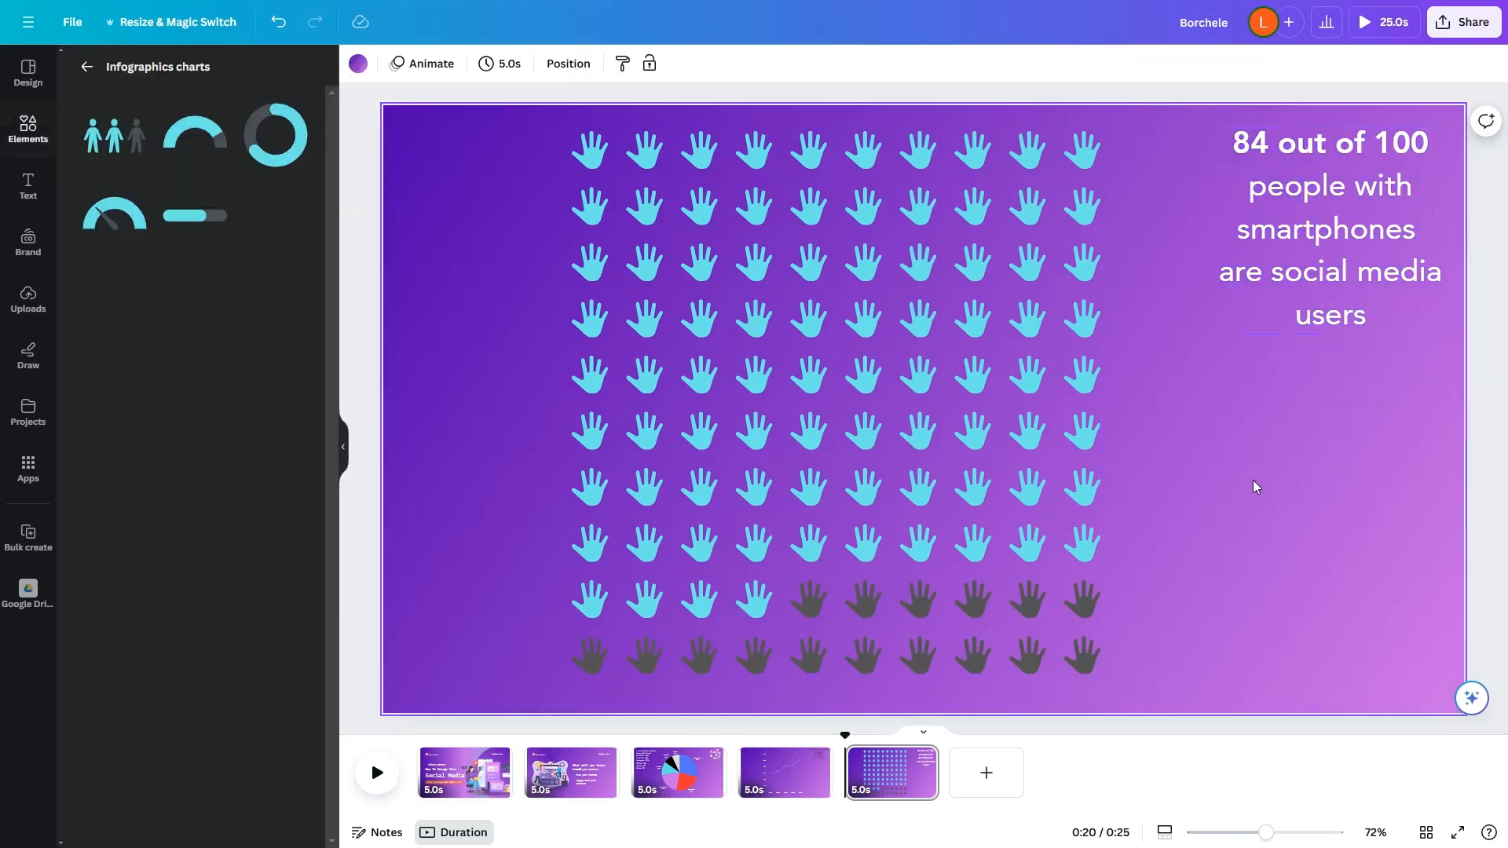
{"action": "left_click", "coordinate": [1485, 485]}
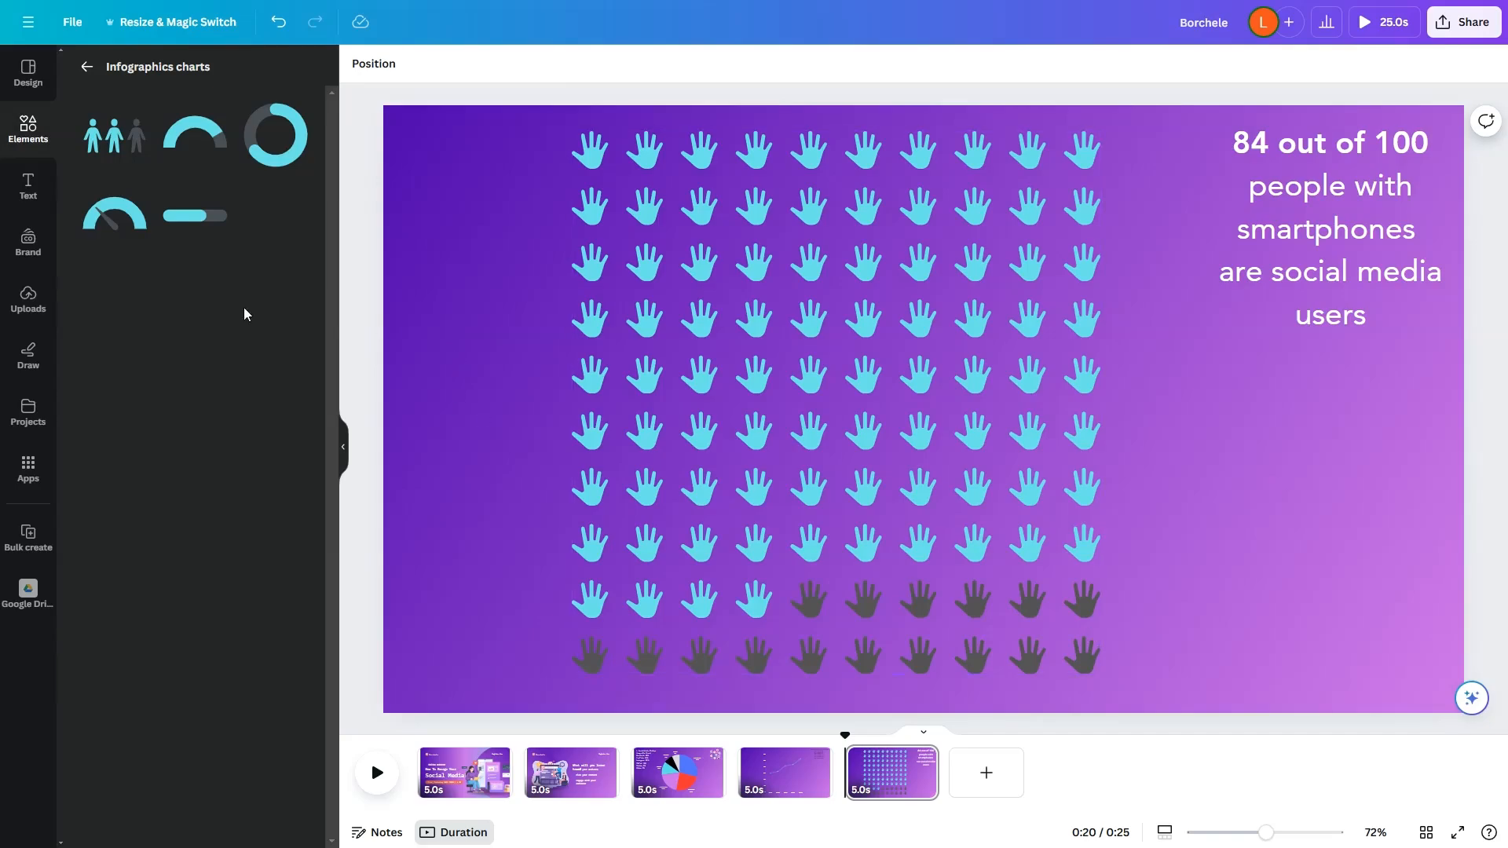
{"action": "left_click", "coordinate": [19, 135]}
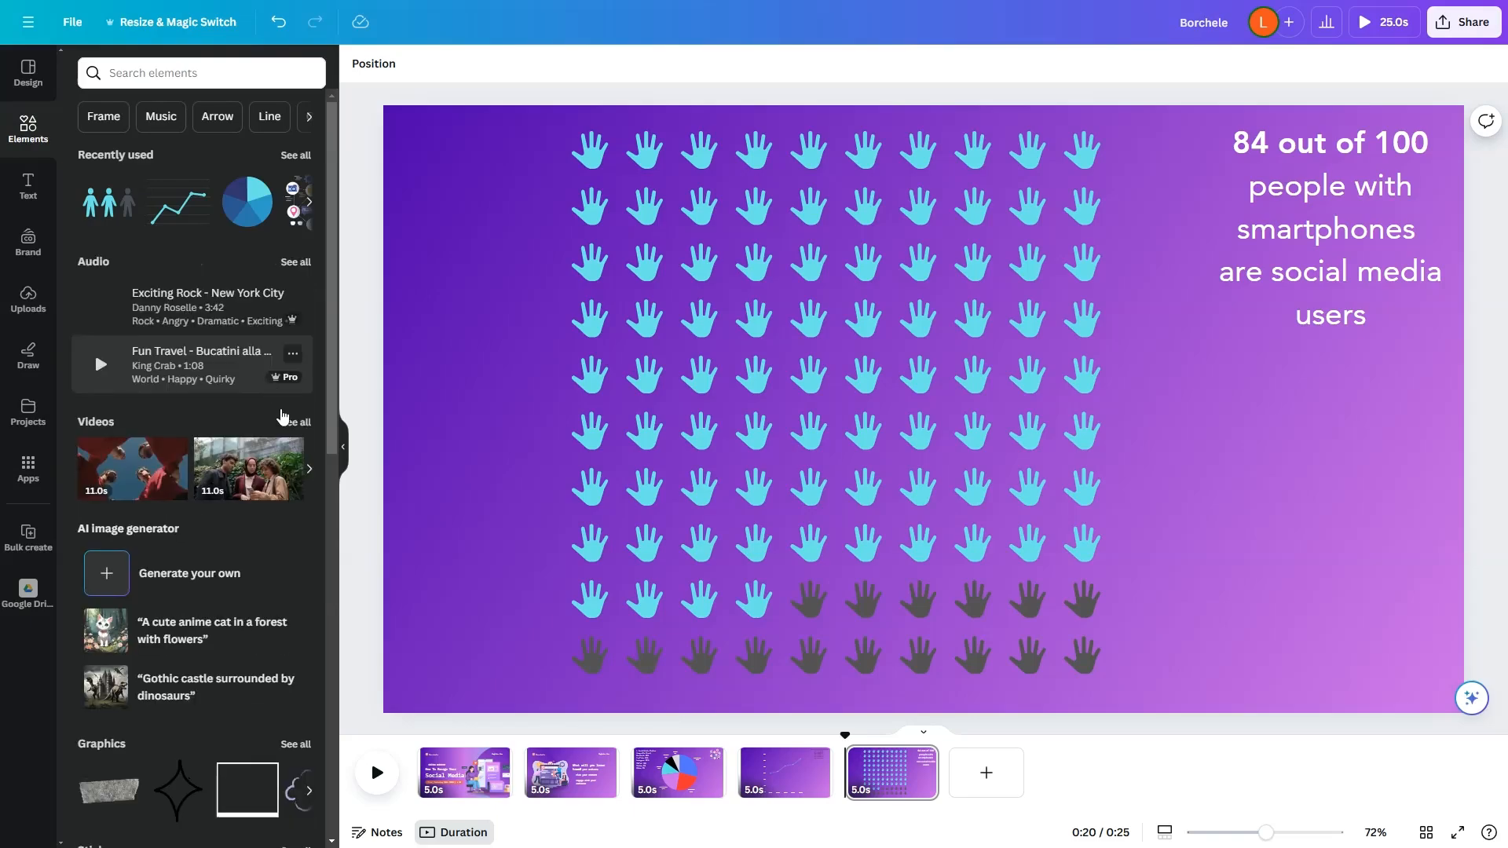
{"action": "scroll", "coordinate": [191, 550], "scroll_direction": "down", "scroll_amount": 5}
{"action": "scroll", "coordinate": [149, 621], "scroll_direction": "down", "scroll_amount": 5}
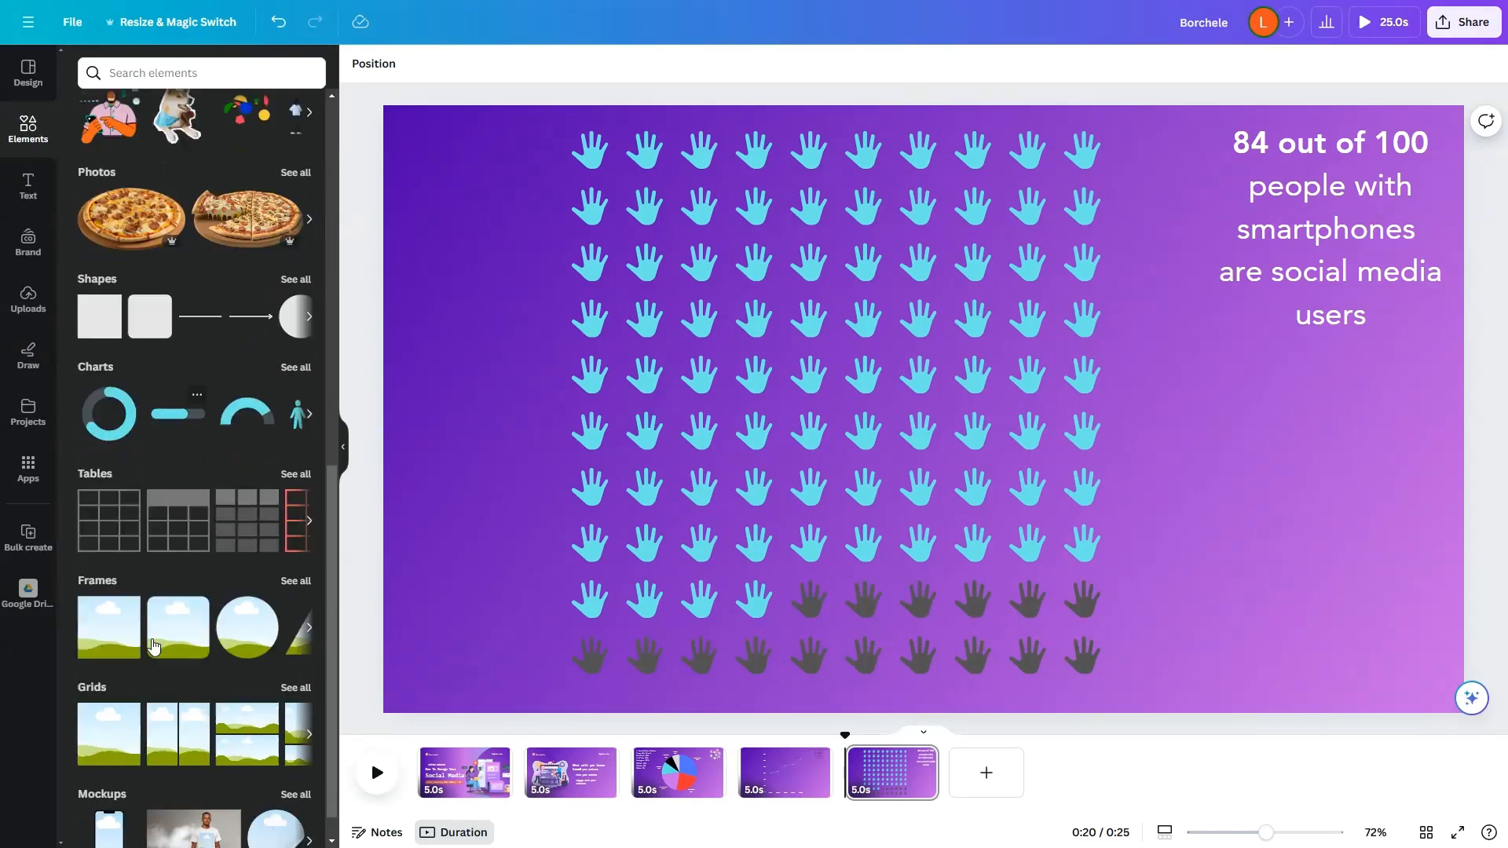
{"action": "scroll", "coordinate": [167, 654], "scroll_direction": "up", "scroll_amount": 5}
{"action": "scroll", "coordinate": [132, 463], "scroll_direction": "up", "scroll_amount": 5}
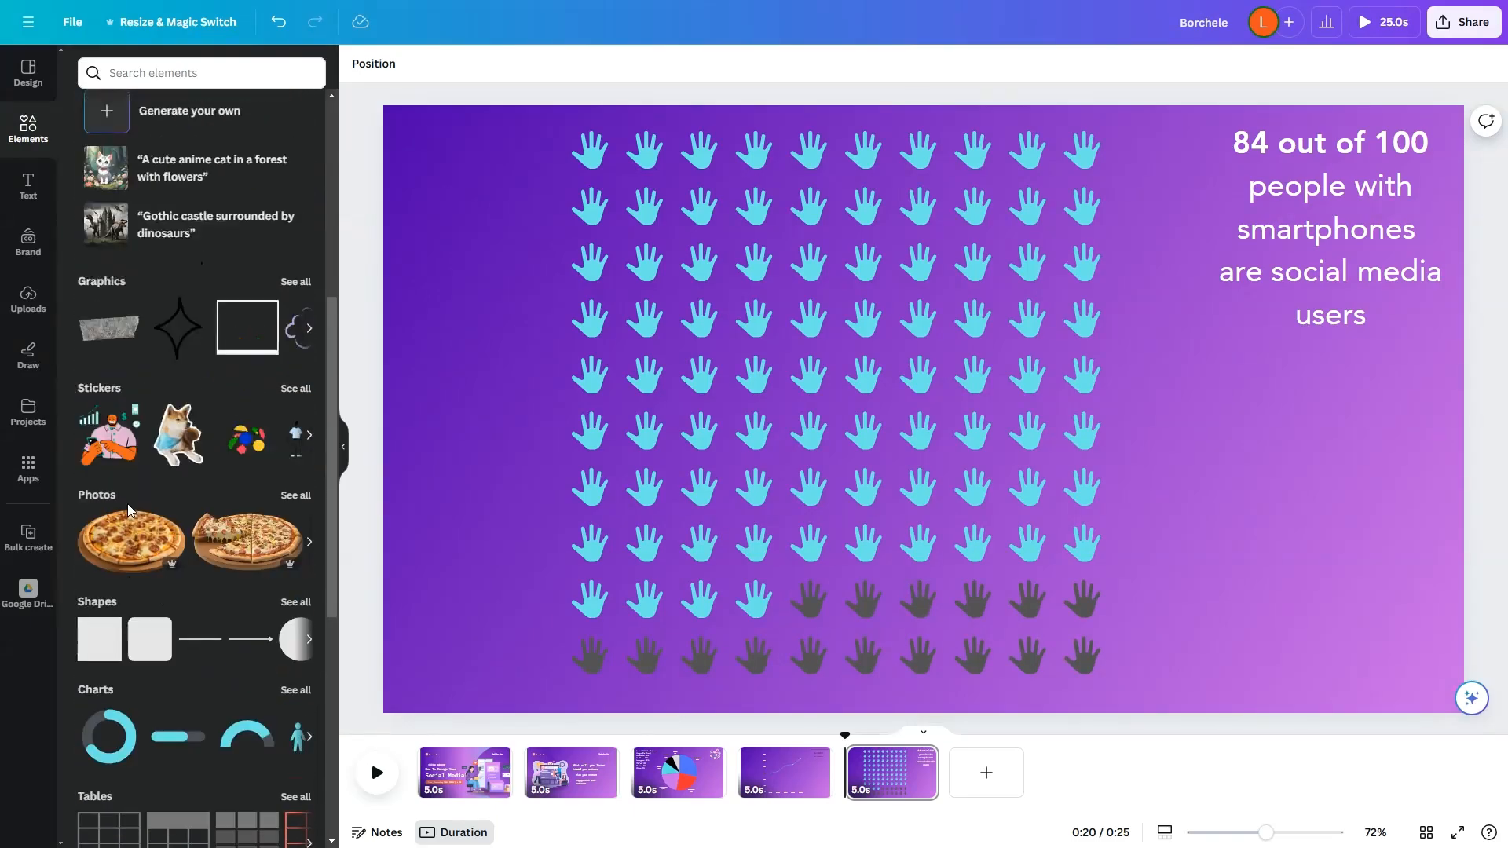
{"action": "left_click", "coordinate": [99, 422]}
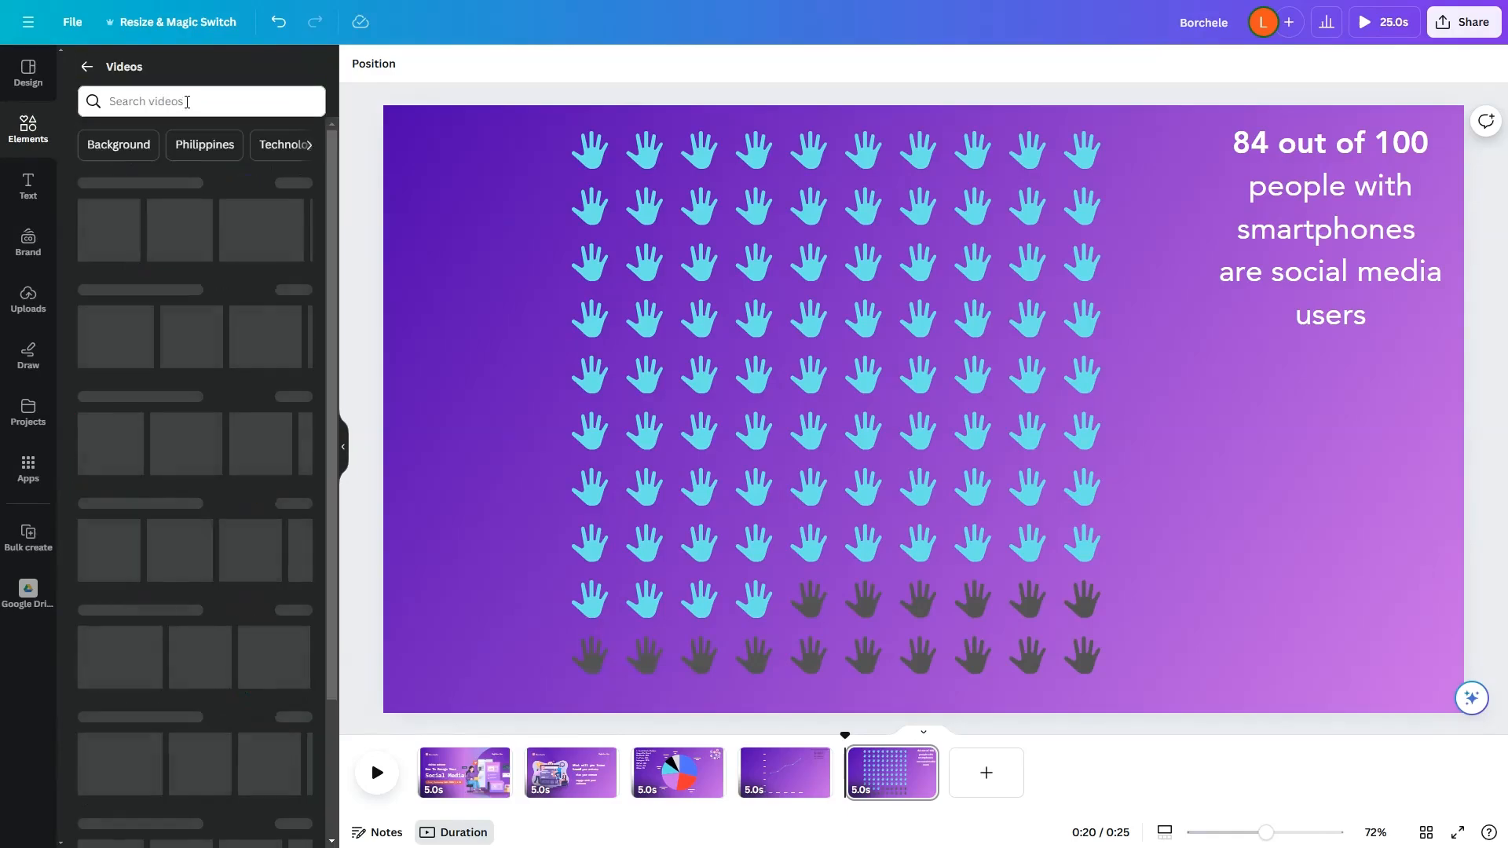
{"action": "left_click", "coordinate": [187, 100]}
{"action": "type", "text": "social media"}
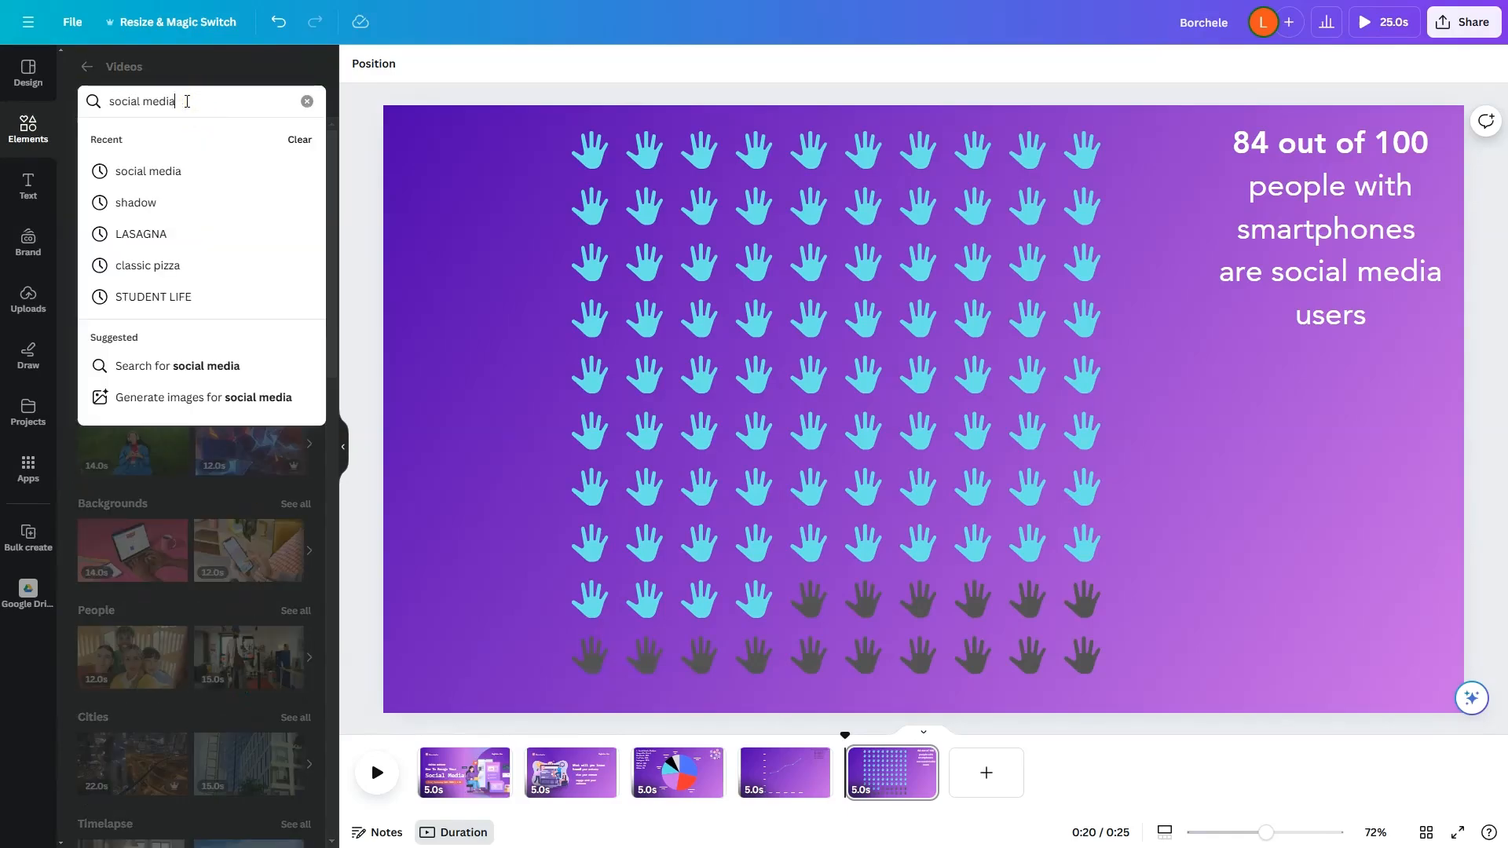
{"action": "key", "text": "Return"}
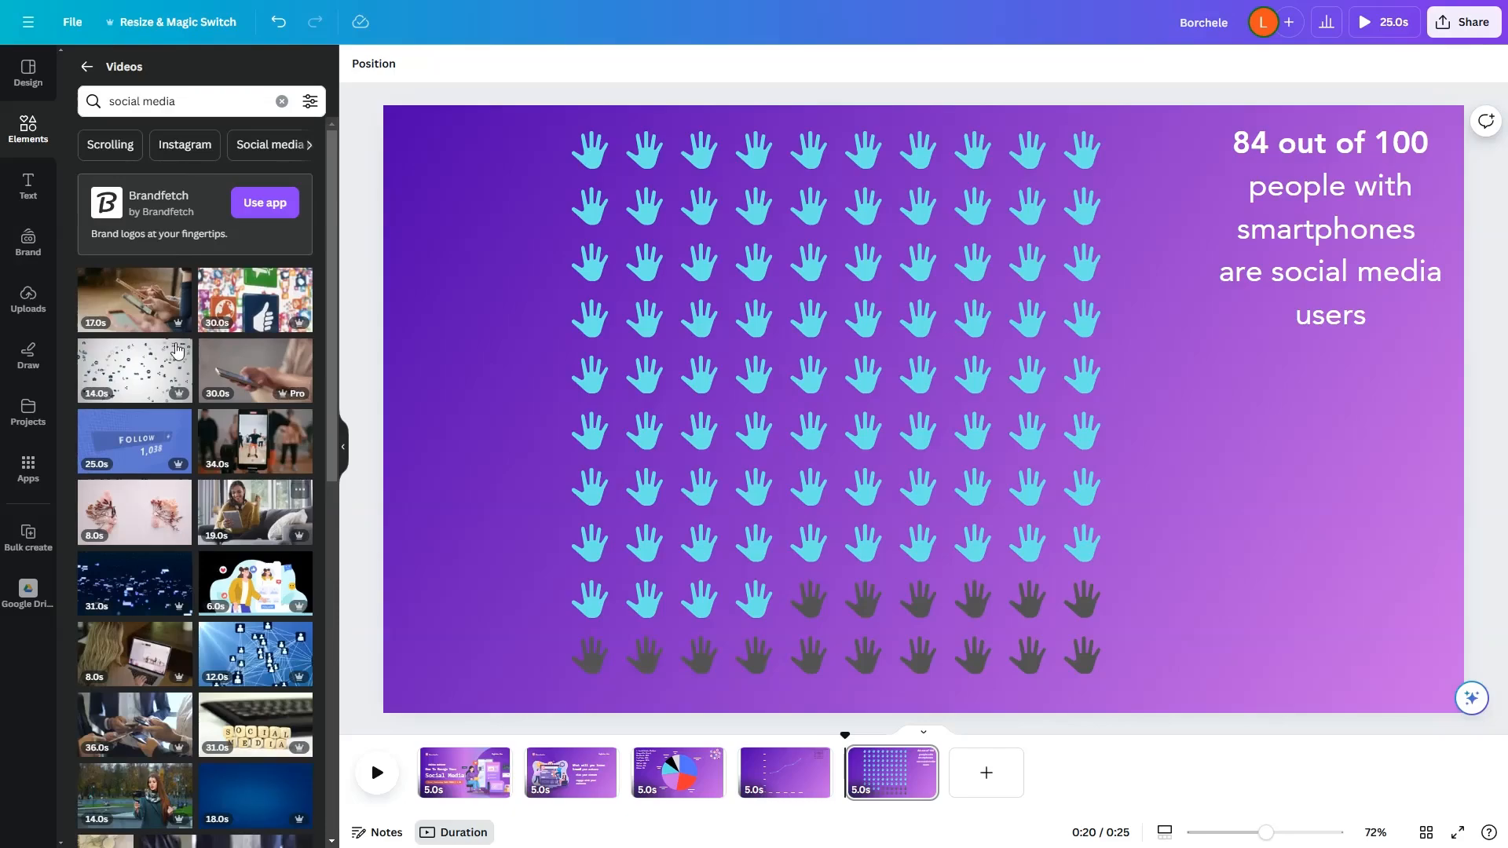
Step: Add the 17-second video of hands holding smartphones to the pictogram page and make it the page background
{"action": "left_click_drag", "start_coordinate": [134, 299], "coordinate": [404, 575]}
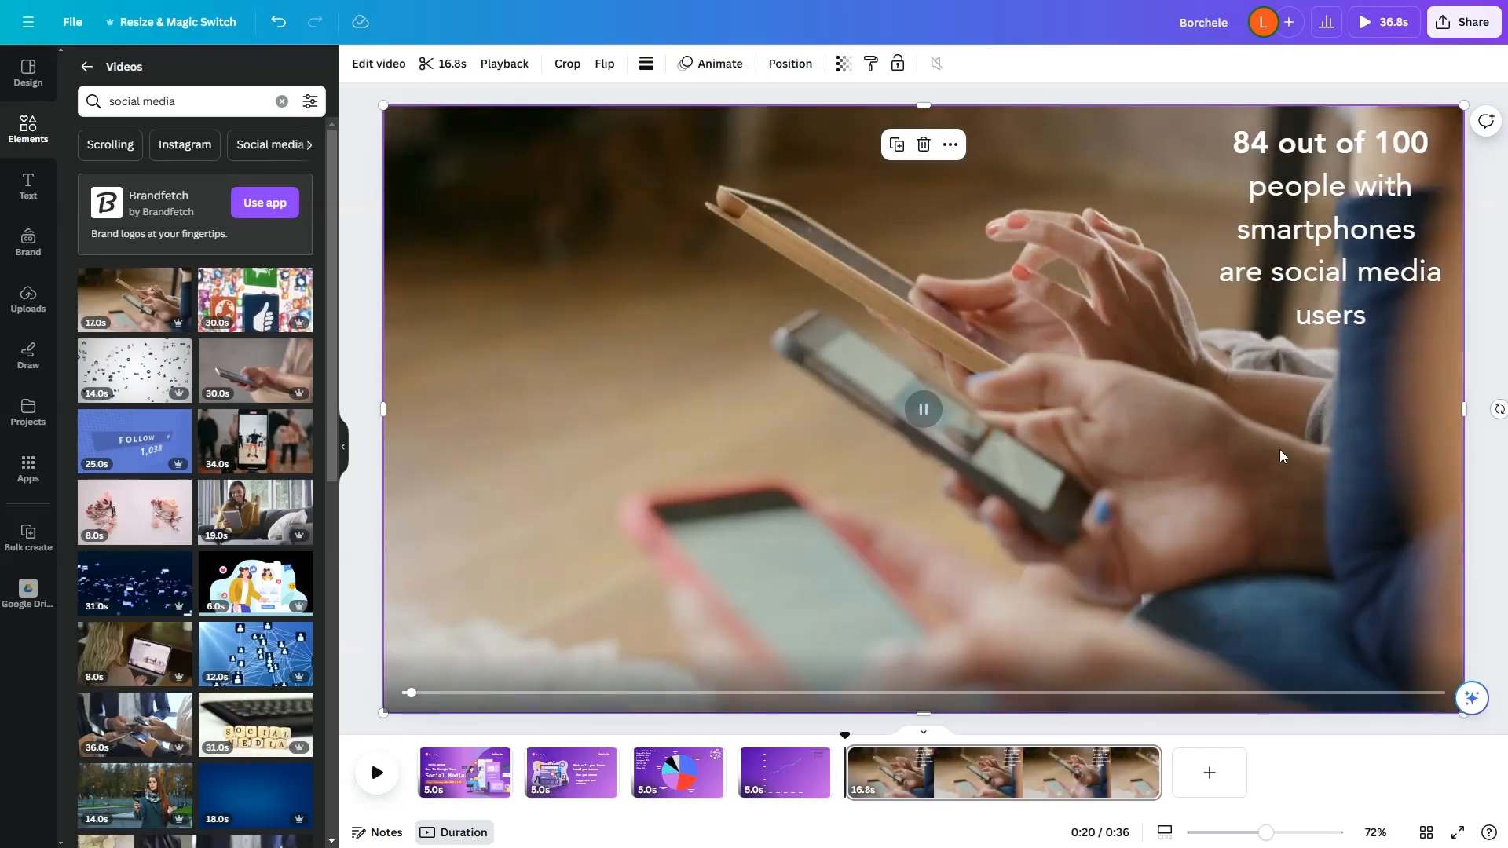
{"action": "right_click", "coordinate": [1281, 455]}
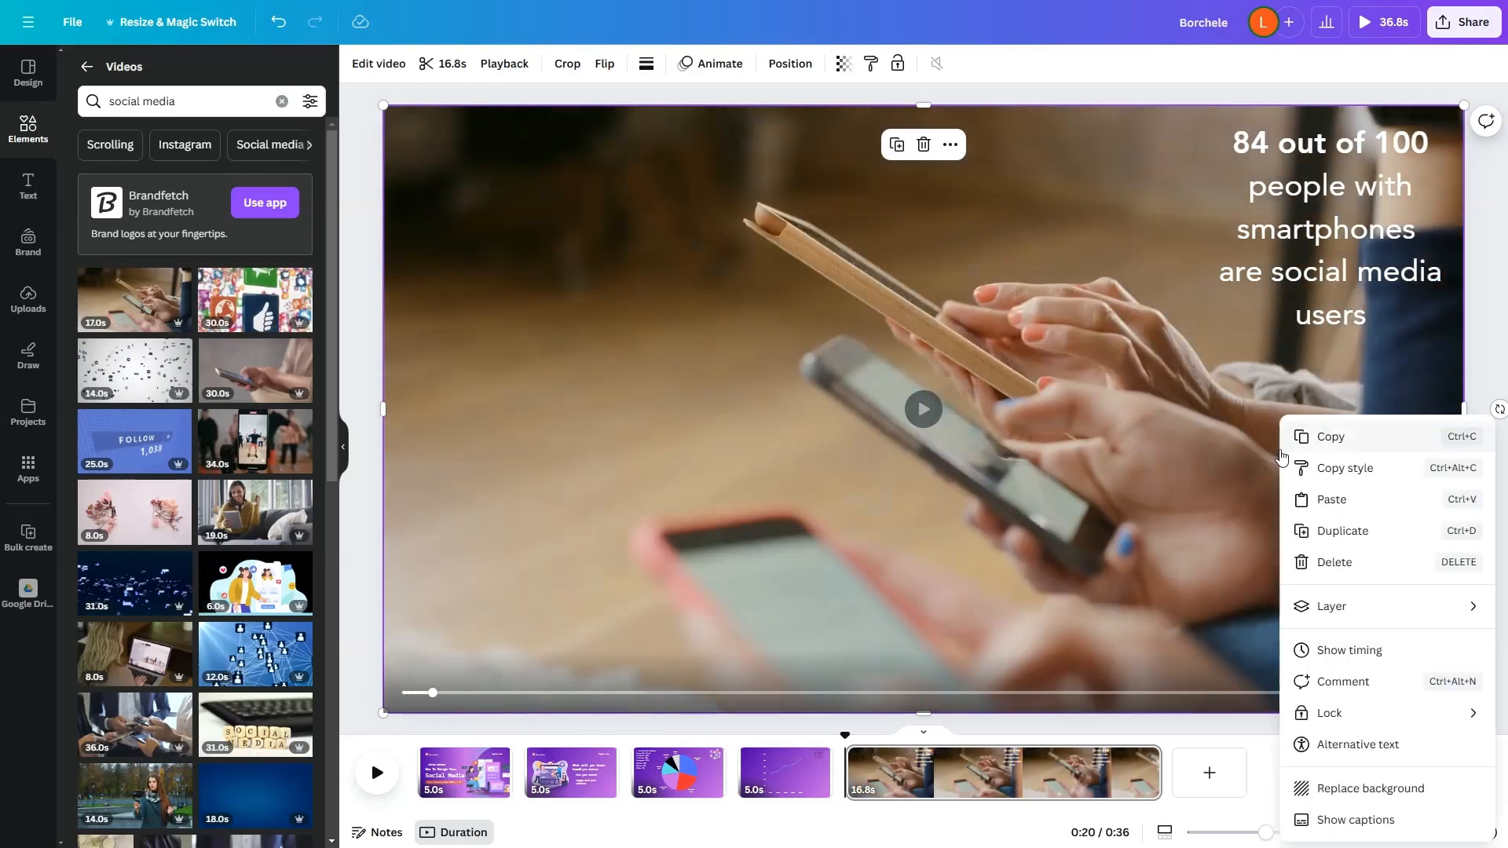
{"action": "left_click", "coordinate": [1363, 787]}
Step: Shrink the hand pictogram to about three quarters of its size and move it into the page's left half, vertically centered
{"action": "left_click", "coordinate": [1087, 645]}
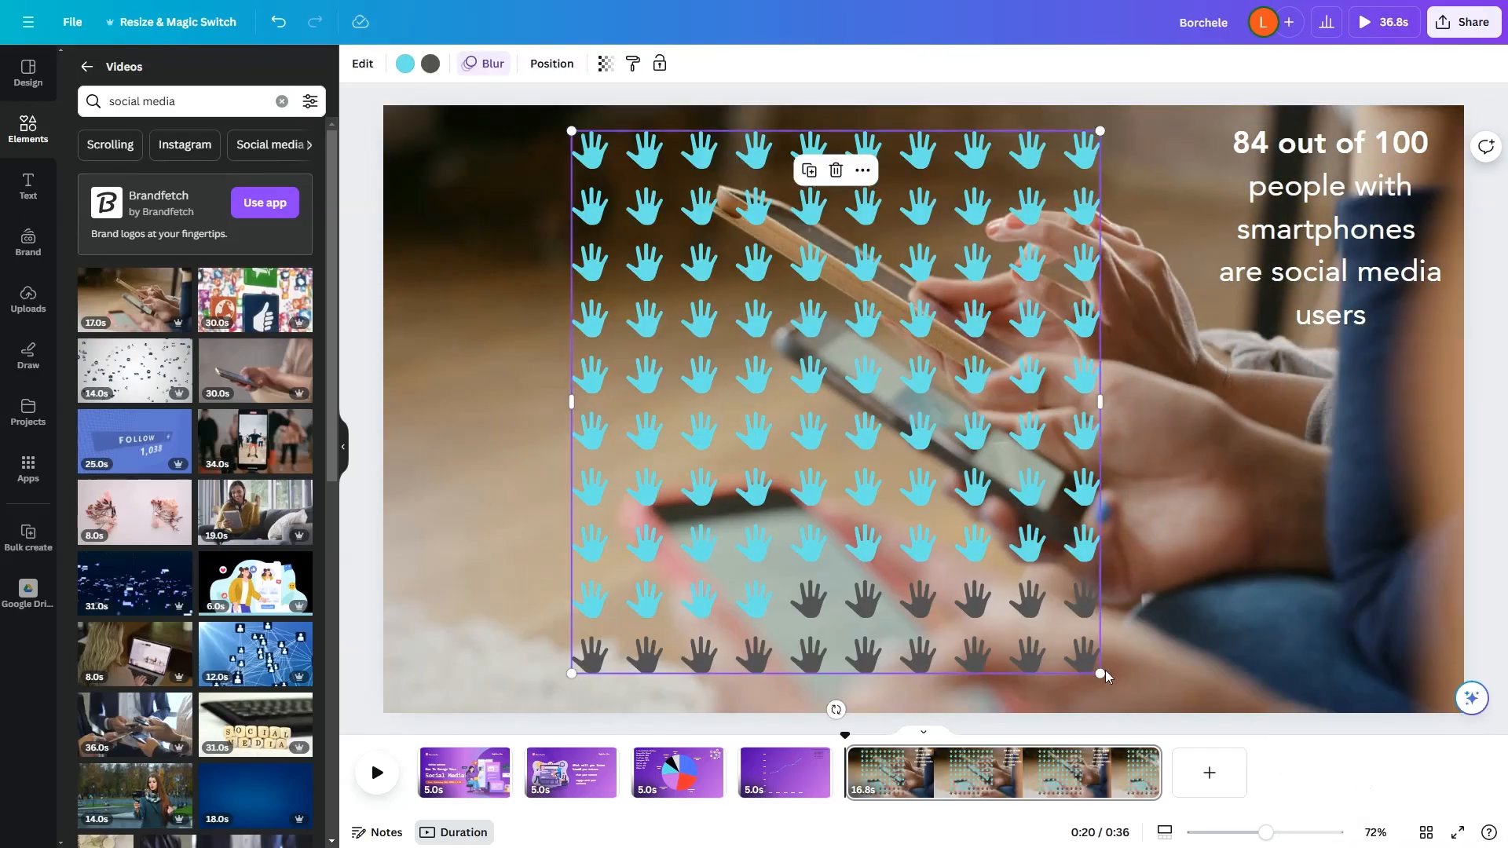
{"action": "left_click_drag", "start_coordinate": [1102, 676], "coordinate": [971, 535]}
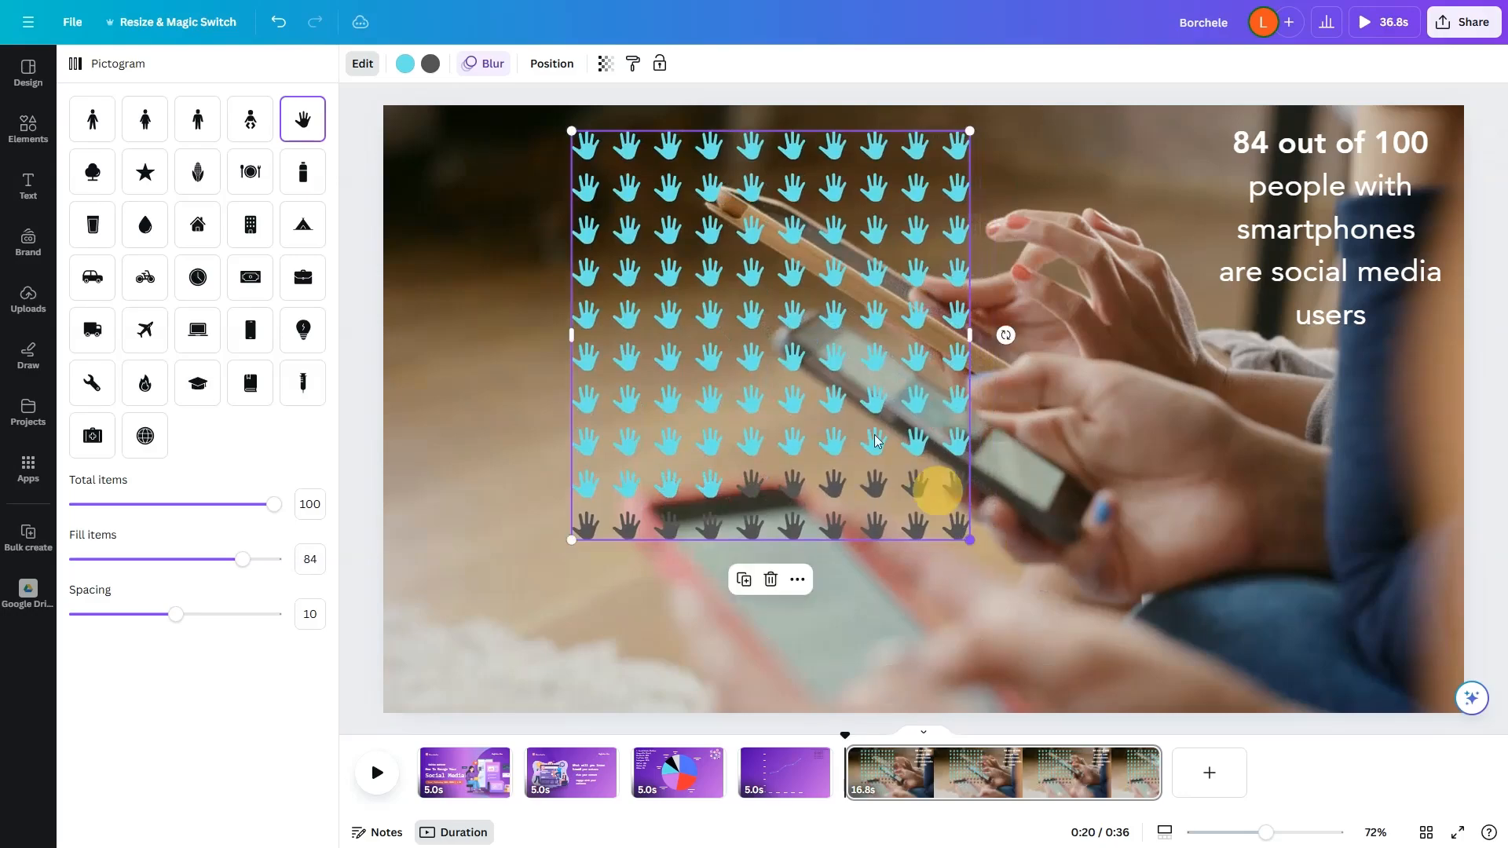
{"action": "left_click_drag", "start_coordinate": [872, 438], "coordinate": [779, 508]}
{"action": "left_click", "coordinate": [1060, 221]}
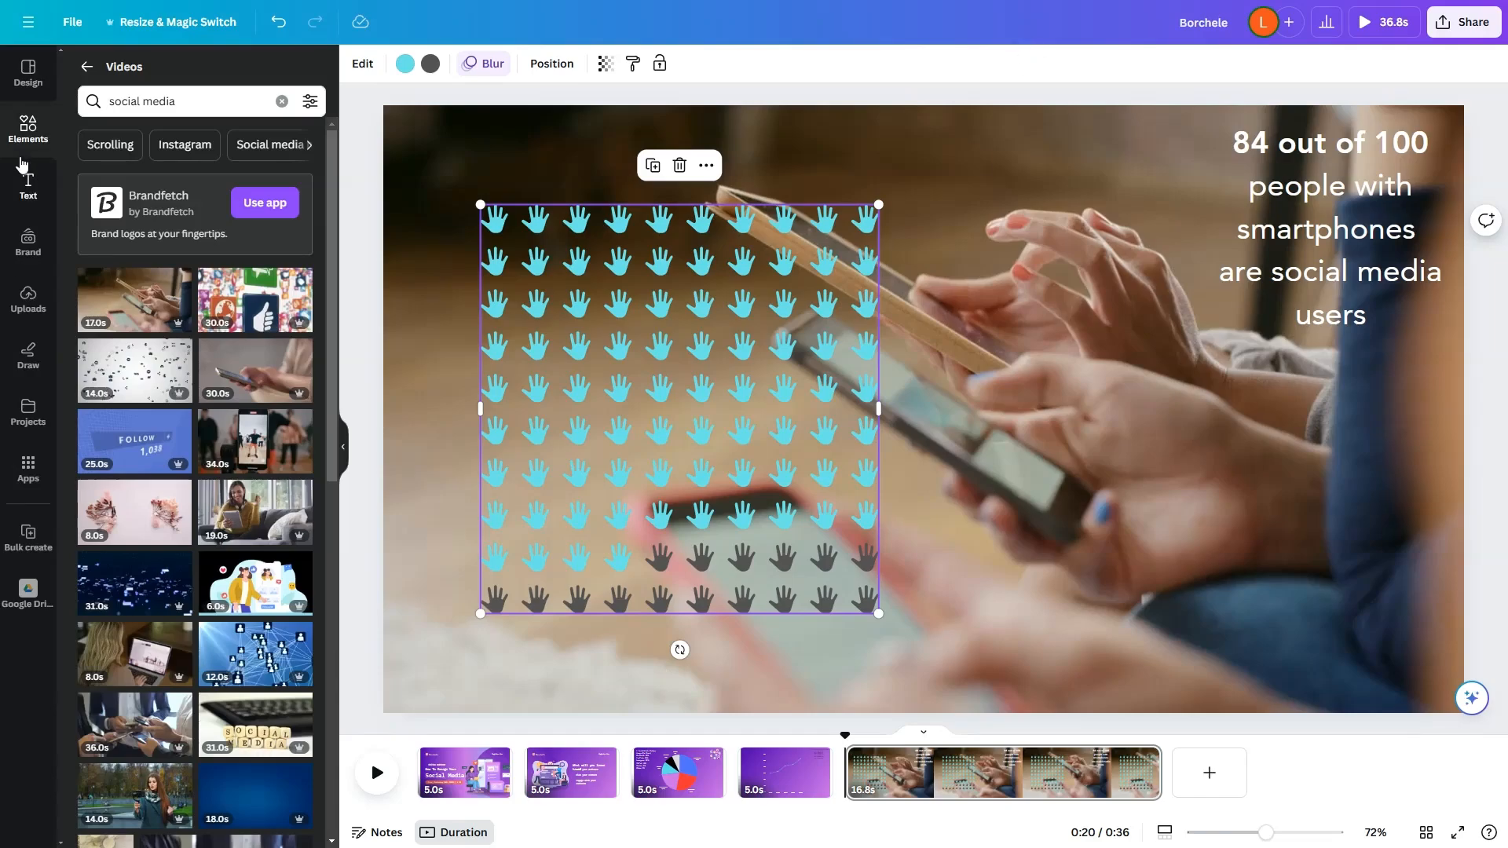
Step: Find a graphic with the search "black gradient", insert it on the page and send it behind the hand pictogram
{"action": "double_click", "coordinate": [189, 96]}
{"action": "left_click", "coordinate": [86, 66]}
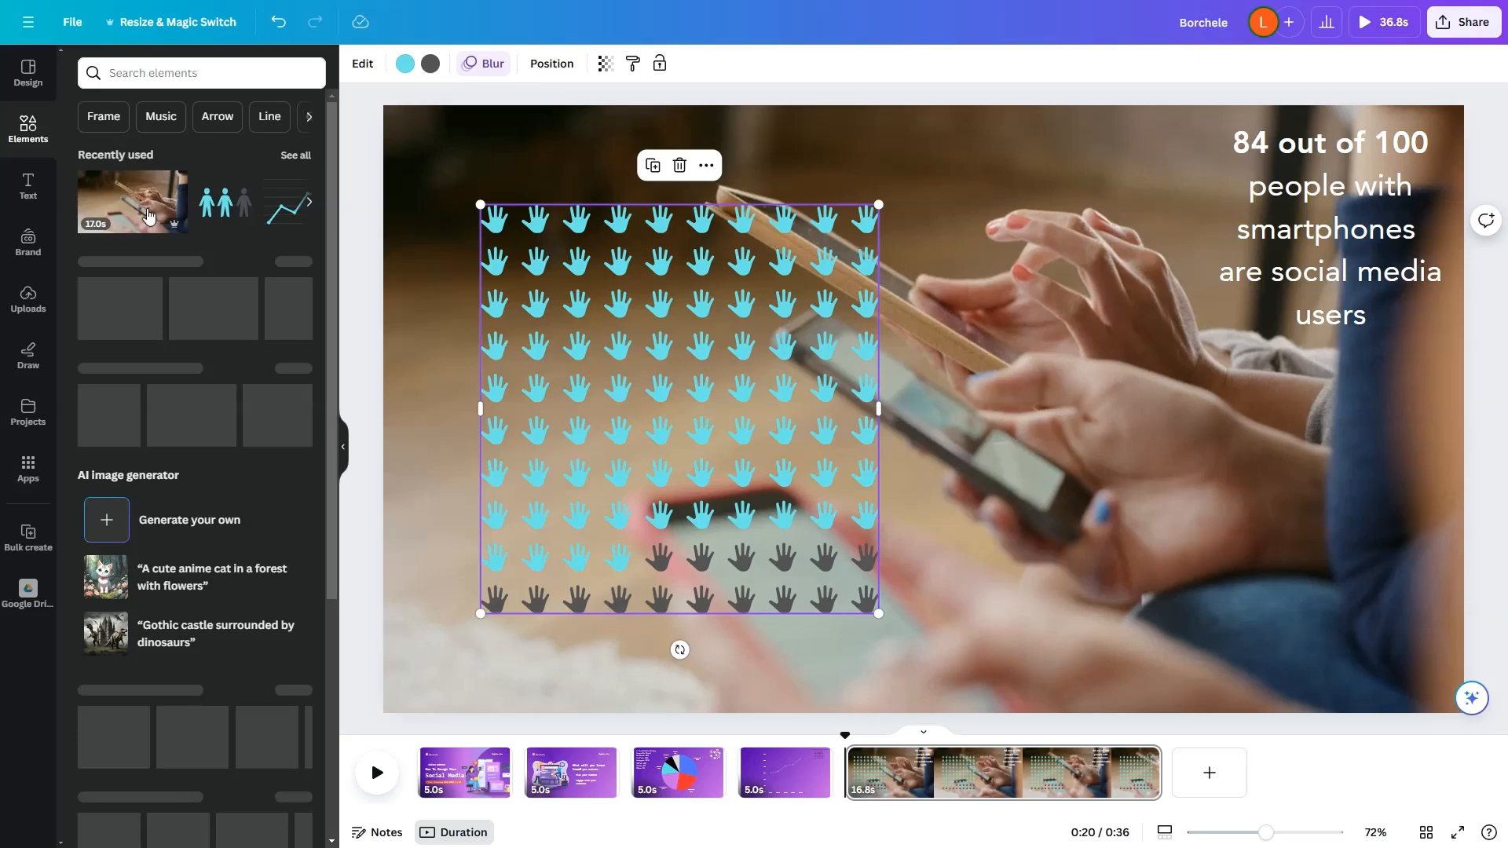
{"action": "left_click", "coordinate": [199, 70]}
{"action": "type", "text": "black gradient"}
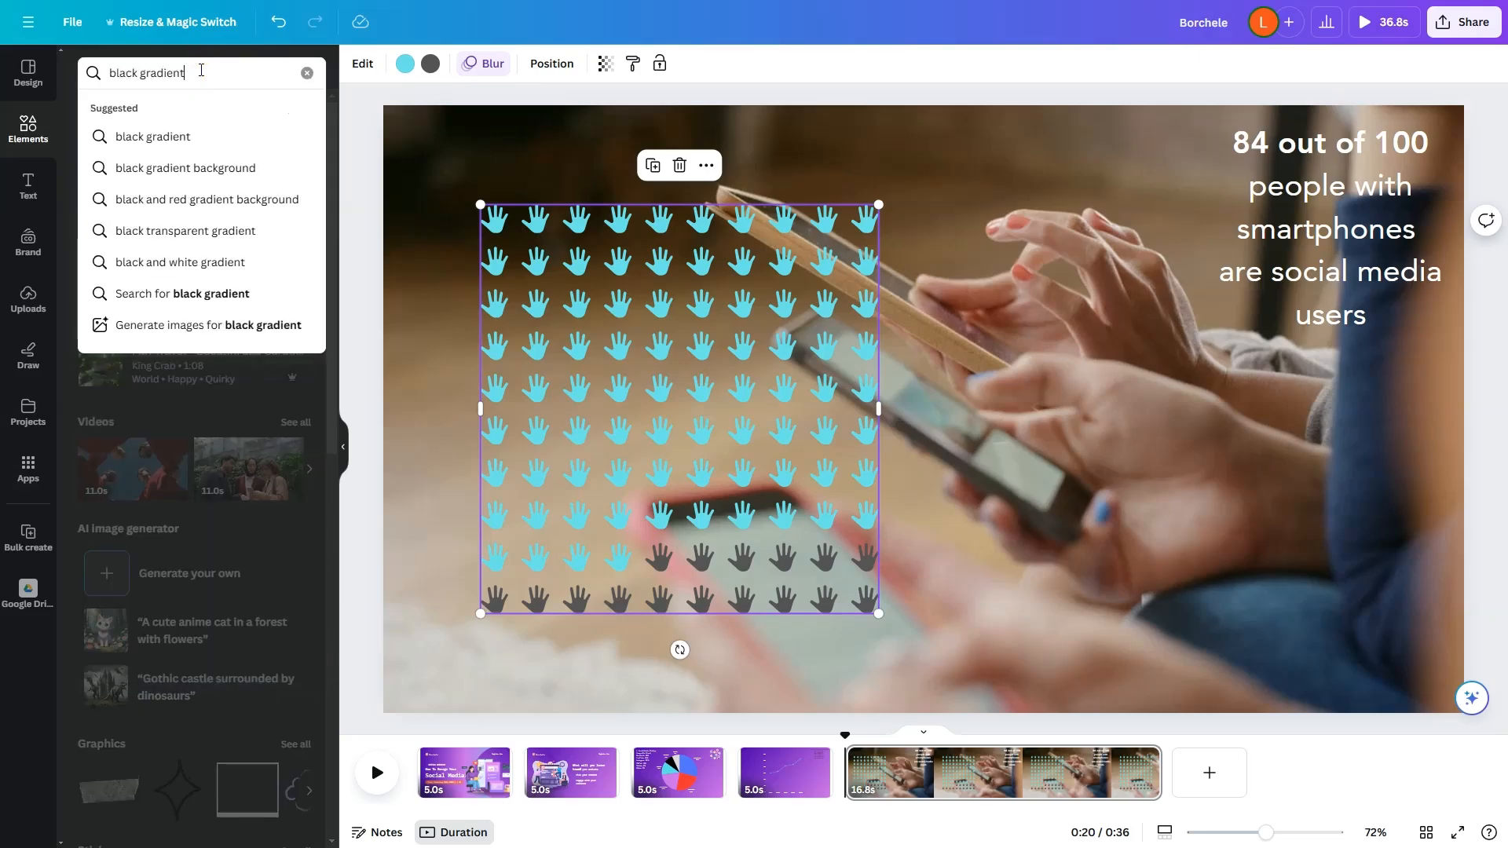
{"action": "key", "text": "Return"}
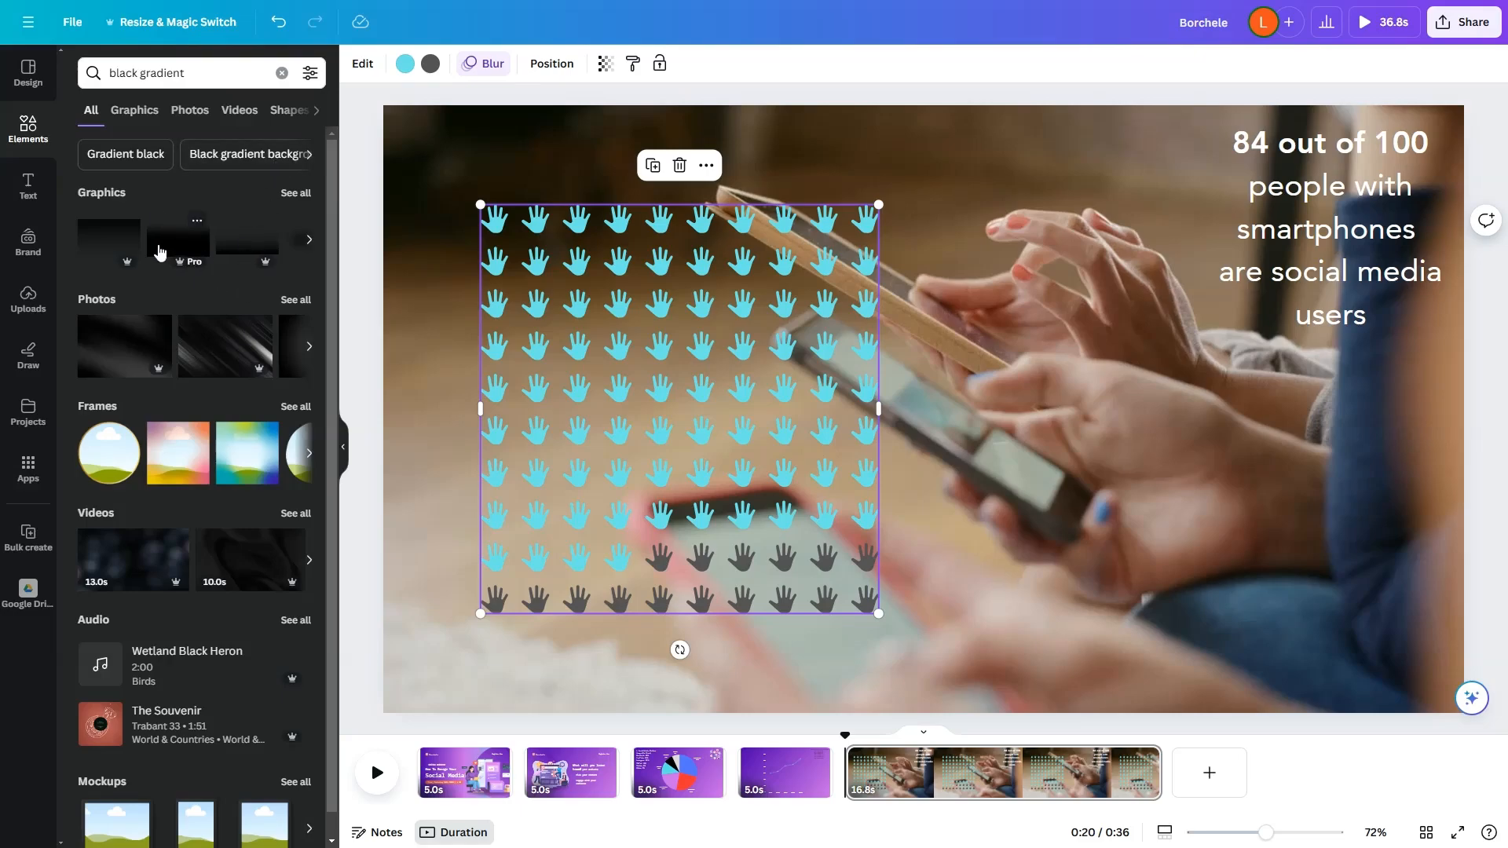
{"action": "left_click", "coordinate": [169, 244]}
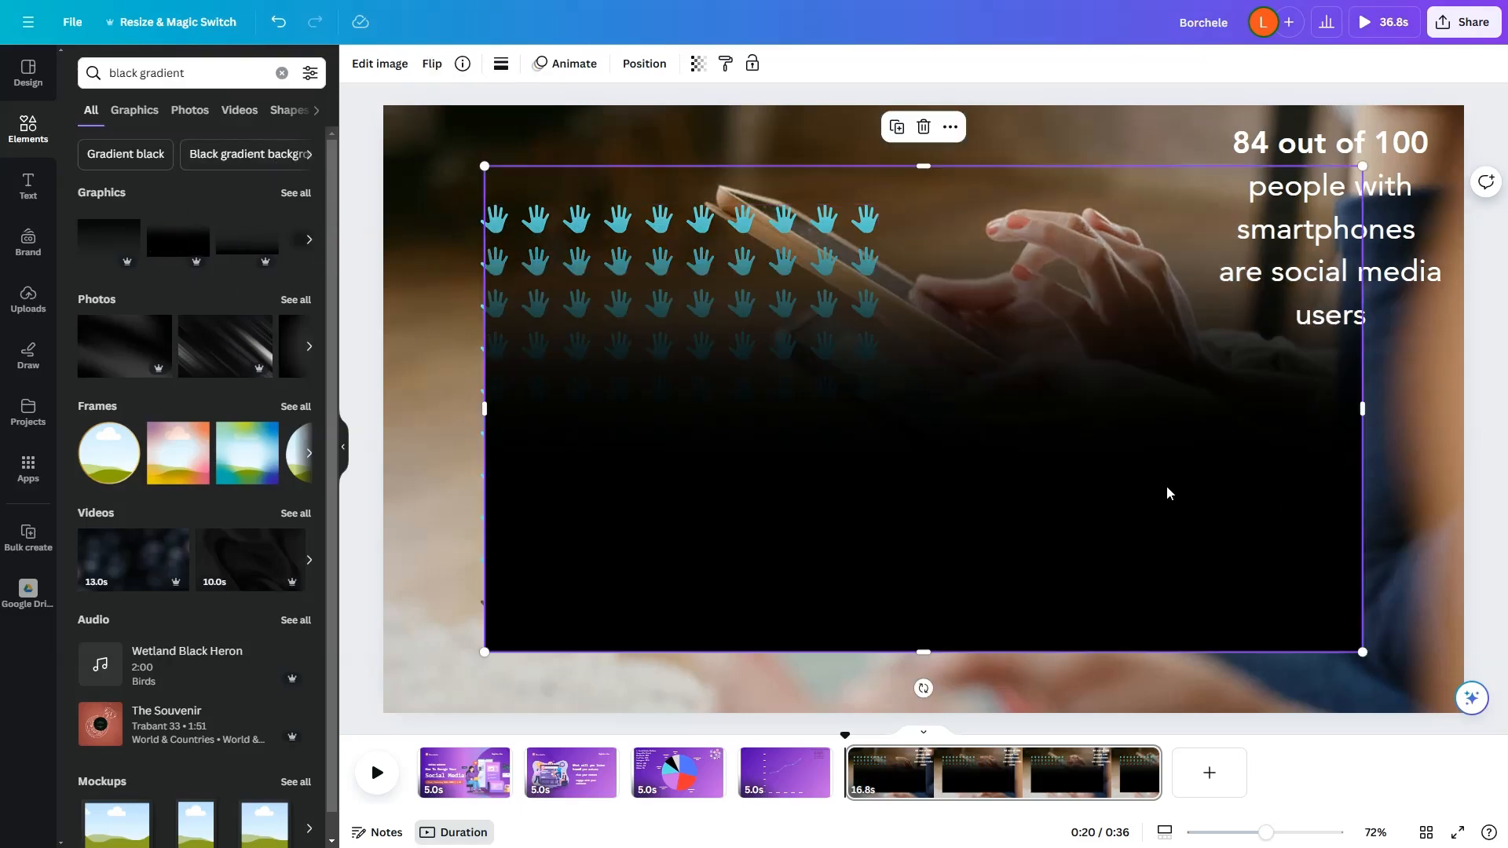
{"action": "key", "text": "ctrl+["}
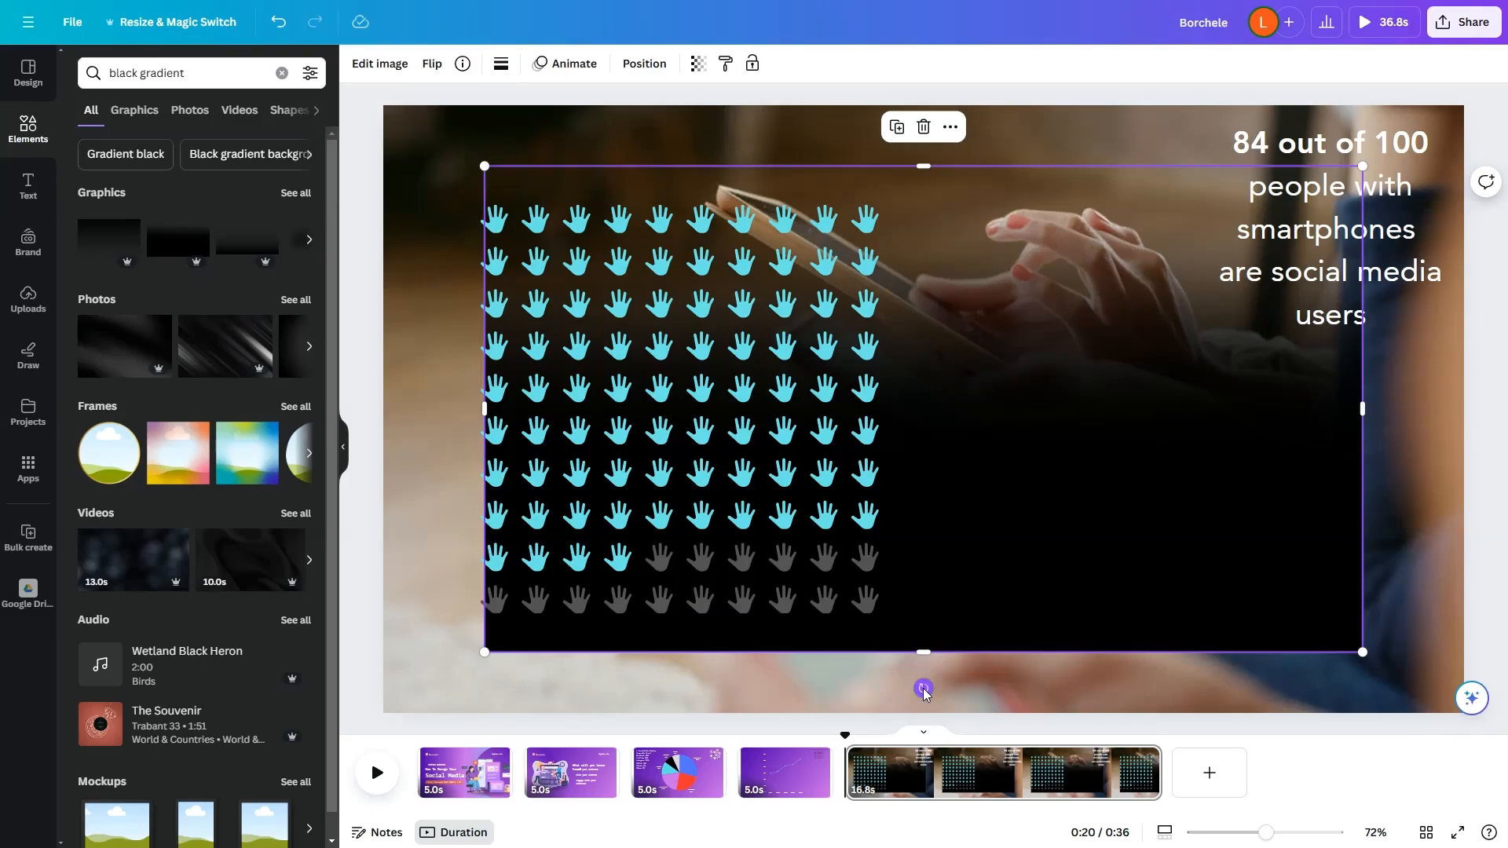
Step: Rotate the black gradient a quarter turn so its dark side faces left, and enlarge it to cover the page's left half
{"action": "left_click_drag", "start_coordinate": [924, 689], "coordinate": [630, 409]}
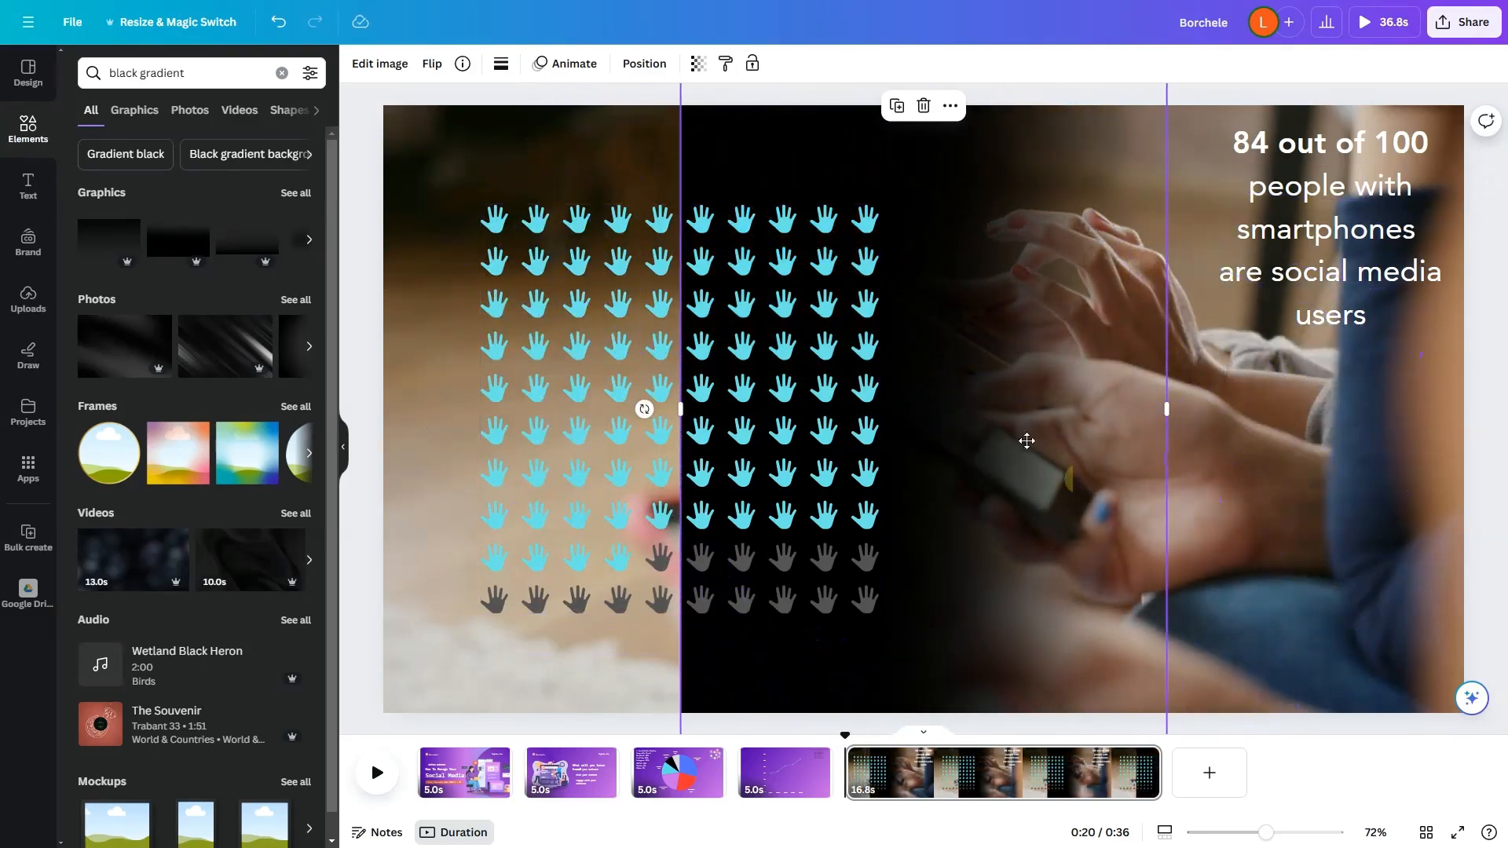
{"action": "left_click_drag", "start_coordinate": [1074, 480], "coordinate": [777, 188]}
{"action": "left_click_drag", "start_coordinate": [868, 556], "coordinate": [1194, 844]}
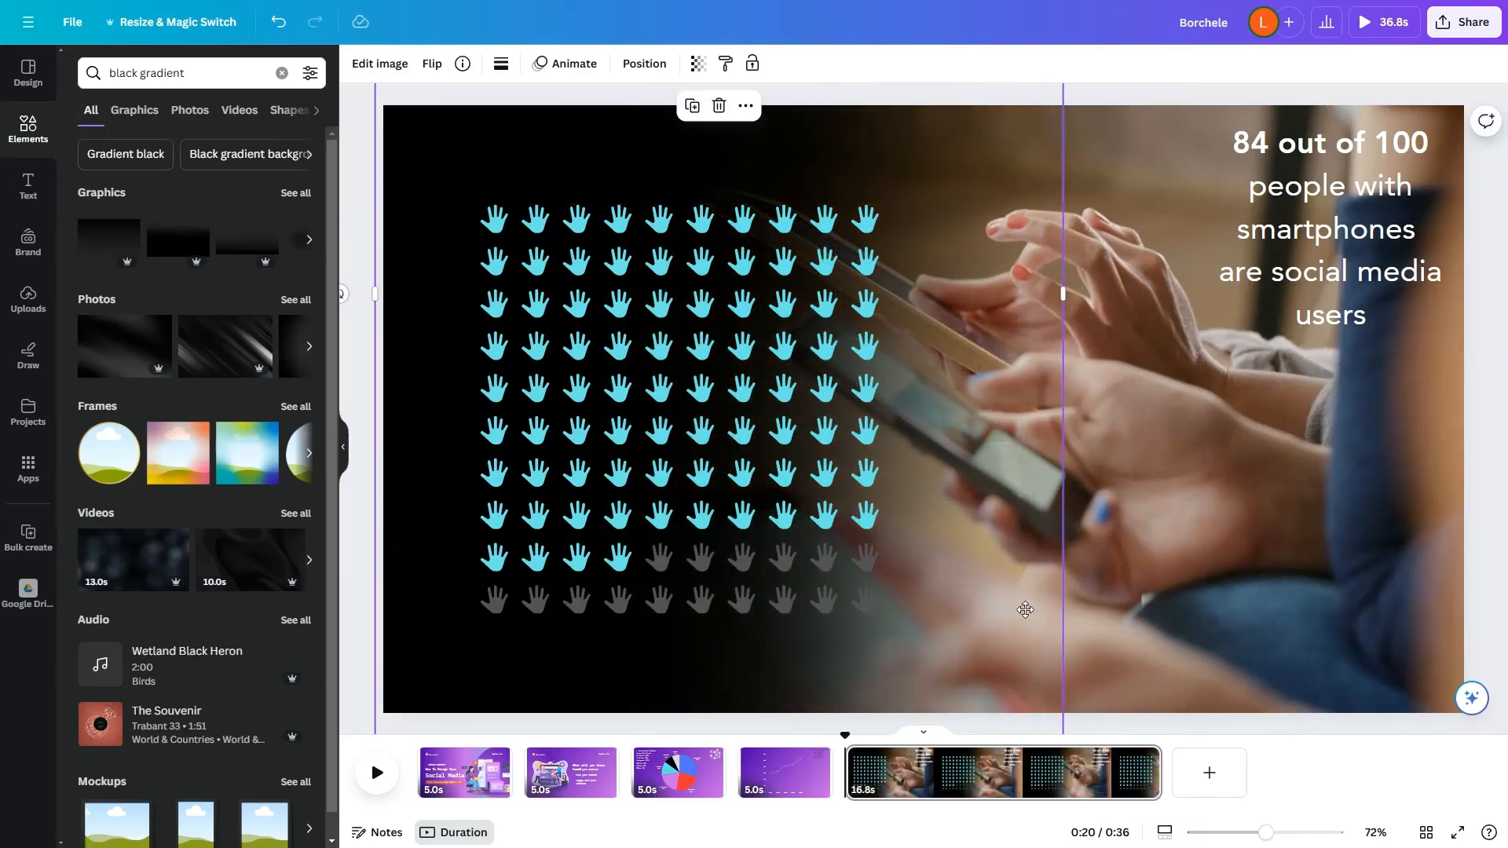
{"action": "left_click_drag", "start_coordinate": [982, 521], "coordinate": [996, 473]}
{"action": "left_click", "coordinate": [714, 449]}
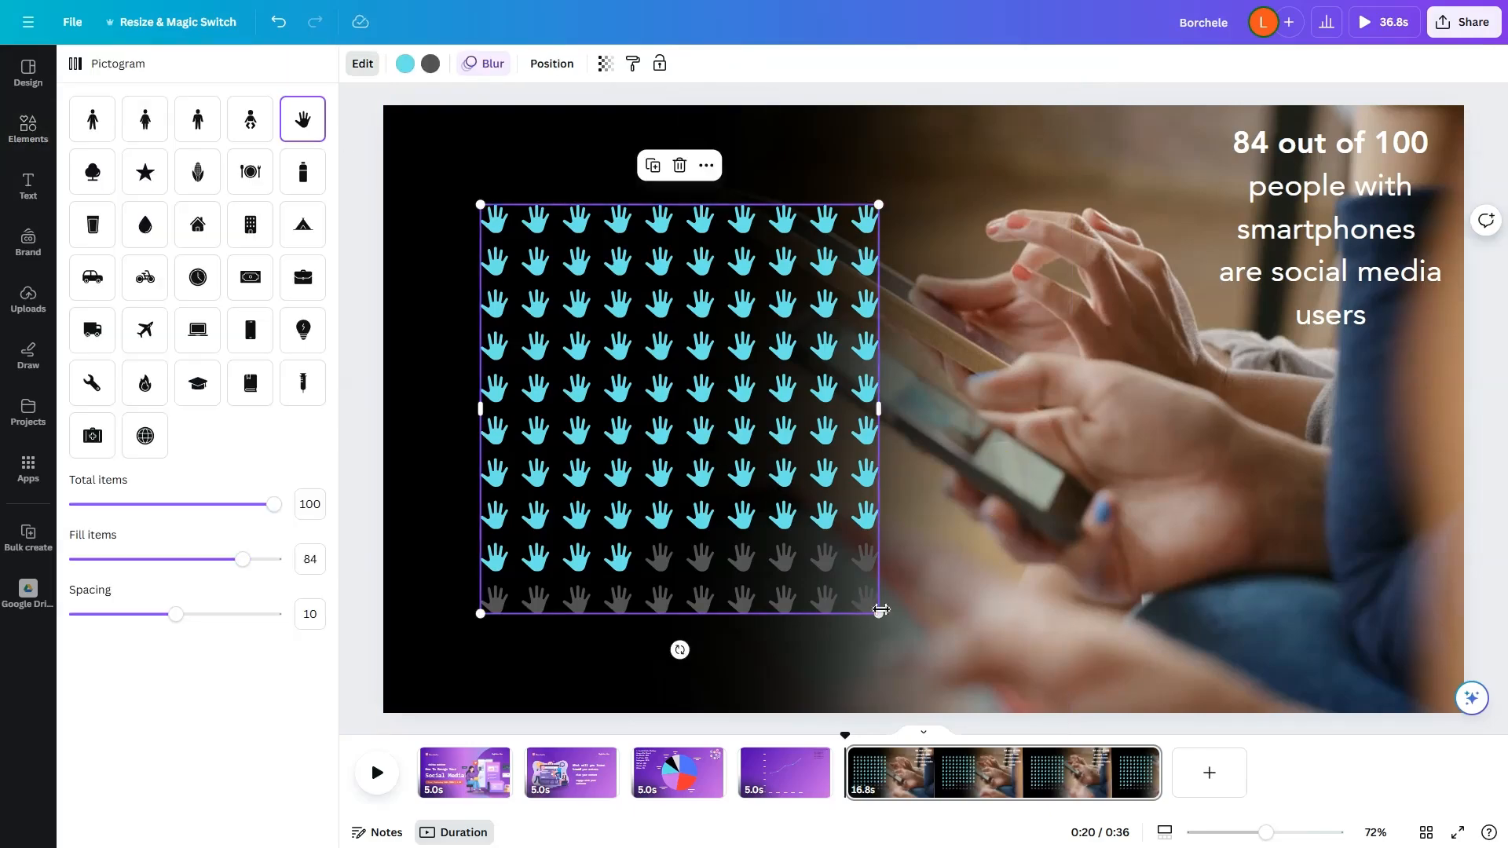
Step: Move the caption to mid-height beside the pictogram, widen its text box to about 912, and remove the line break before "are social media users"
{"action": "left_click_drag", "start_coordinate": [1385, 239], "coordinate": [1464, 376]}
{"action": "left_click", "coordinate": [1270, 383]}
{"action": "key", "text": "Delete"}
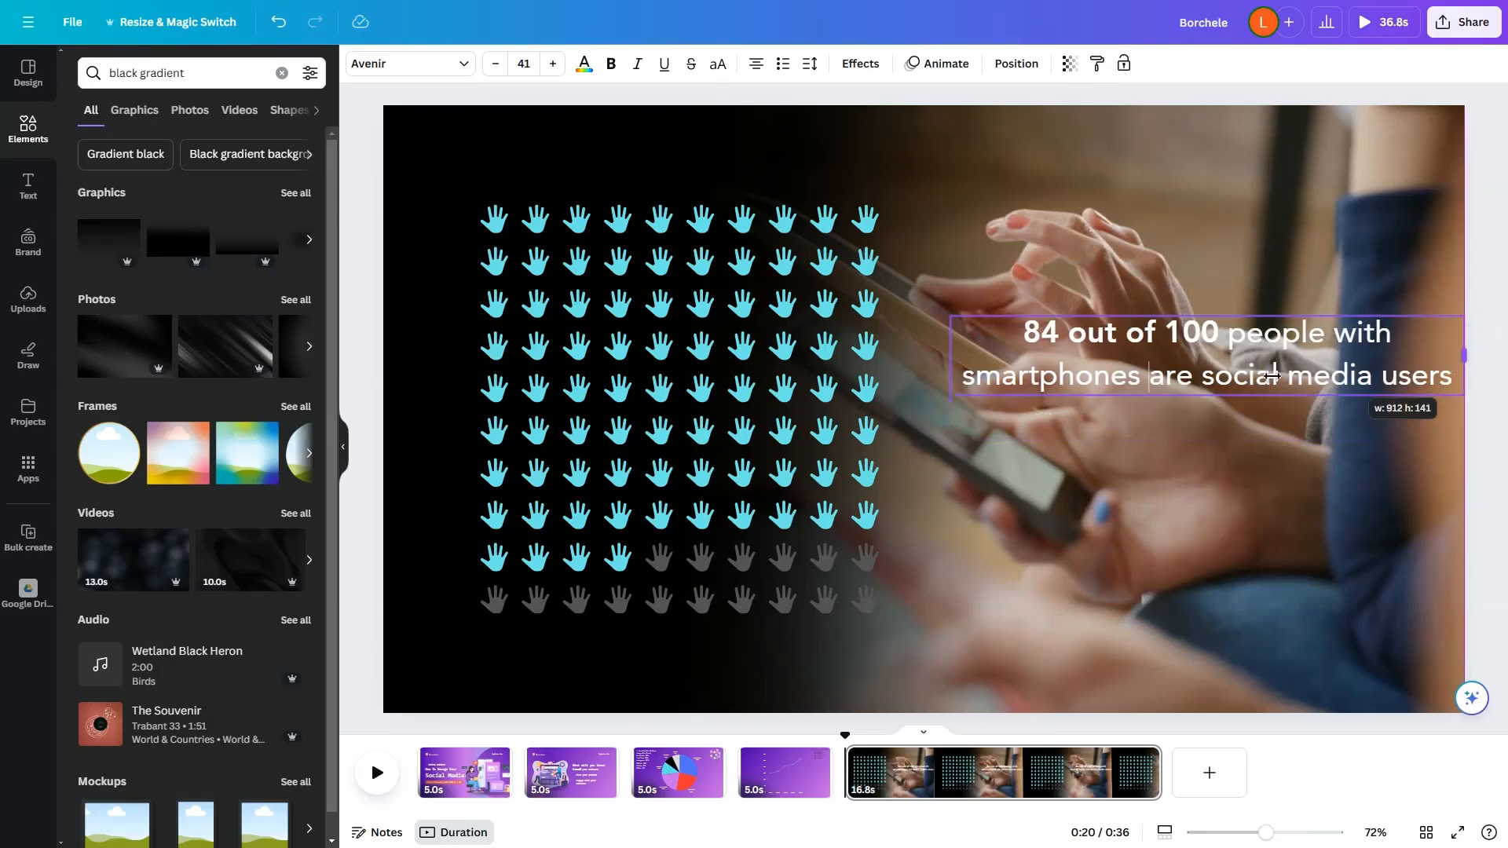
Step: Set the caption's font size to 30 and narrow its text box to about 702 wide
{"action": "triple_click", "coordinate": [1252, 372]}
{"action": "key", "text": "ctrl+shift+comma"}
{"action": "key", "text": "ctrl+shift+comma"}
{"action": "key", "text": "ctrl+shift+comma"}
{"action": "key", "text": "ctrl+shift+comma"}
{"action": "key", "text": "ctrl+shift+comma"}
{"action": "key", "text": "ctrl+shift+comma"}
{"action": "key", "text": "ctrl+shift+comma"}
{"action": "key", "text": "ctrl+shift+comma"}
{"action": "key", "text": "ctrl+shift+comma"}
{"action": "key", "text": "ctrl+shift+comma"}
{"action": "key", "text": "ctrl+shift+comma"}
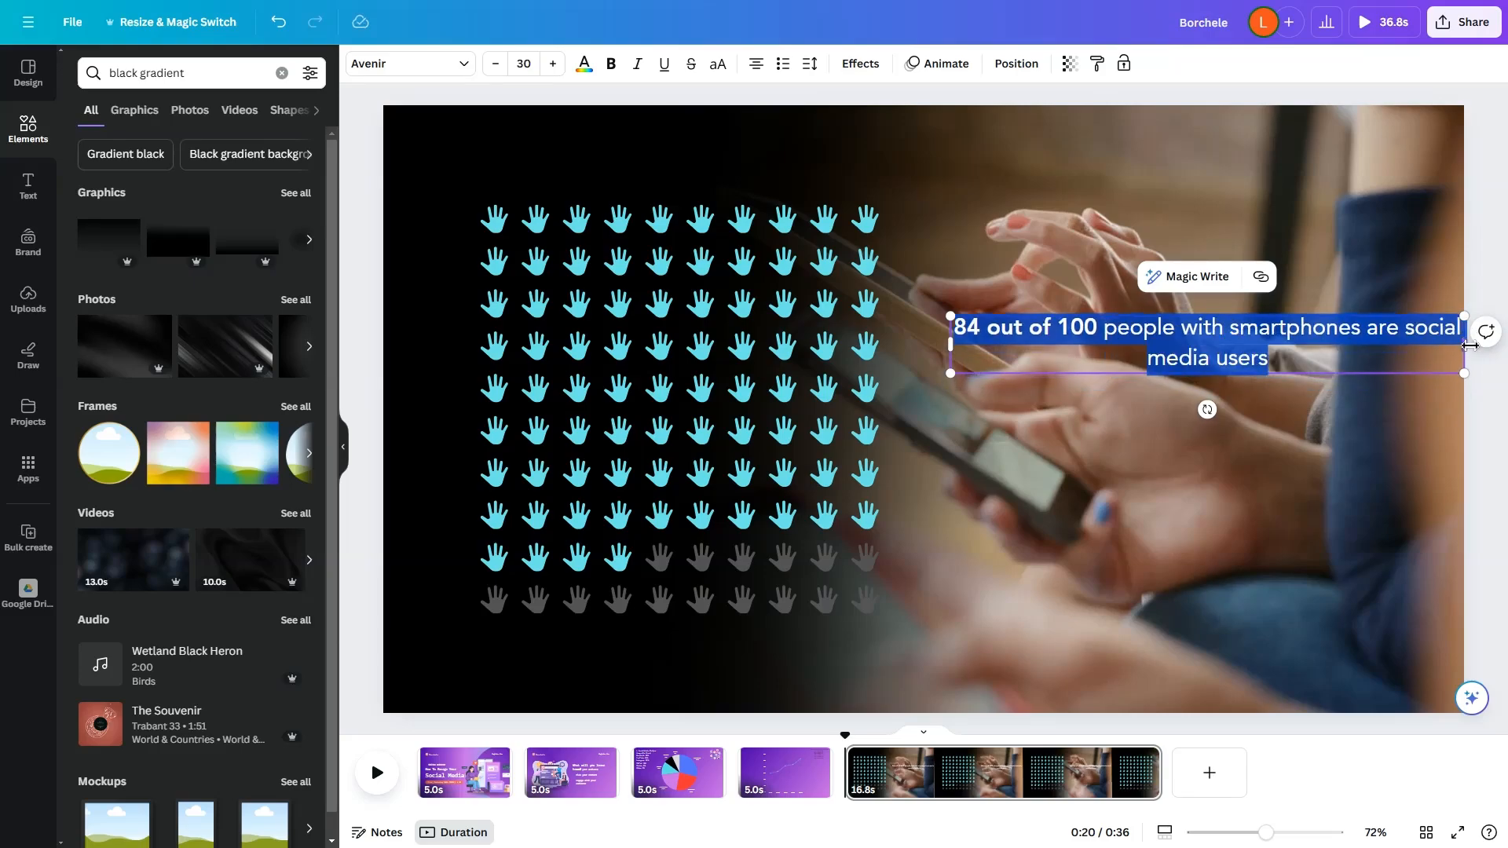
{"action": "left_click_drag", "start_coordinate": [1470, 346], "coordinate": [1346, 345]}
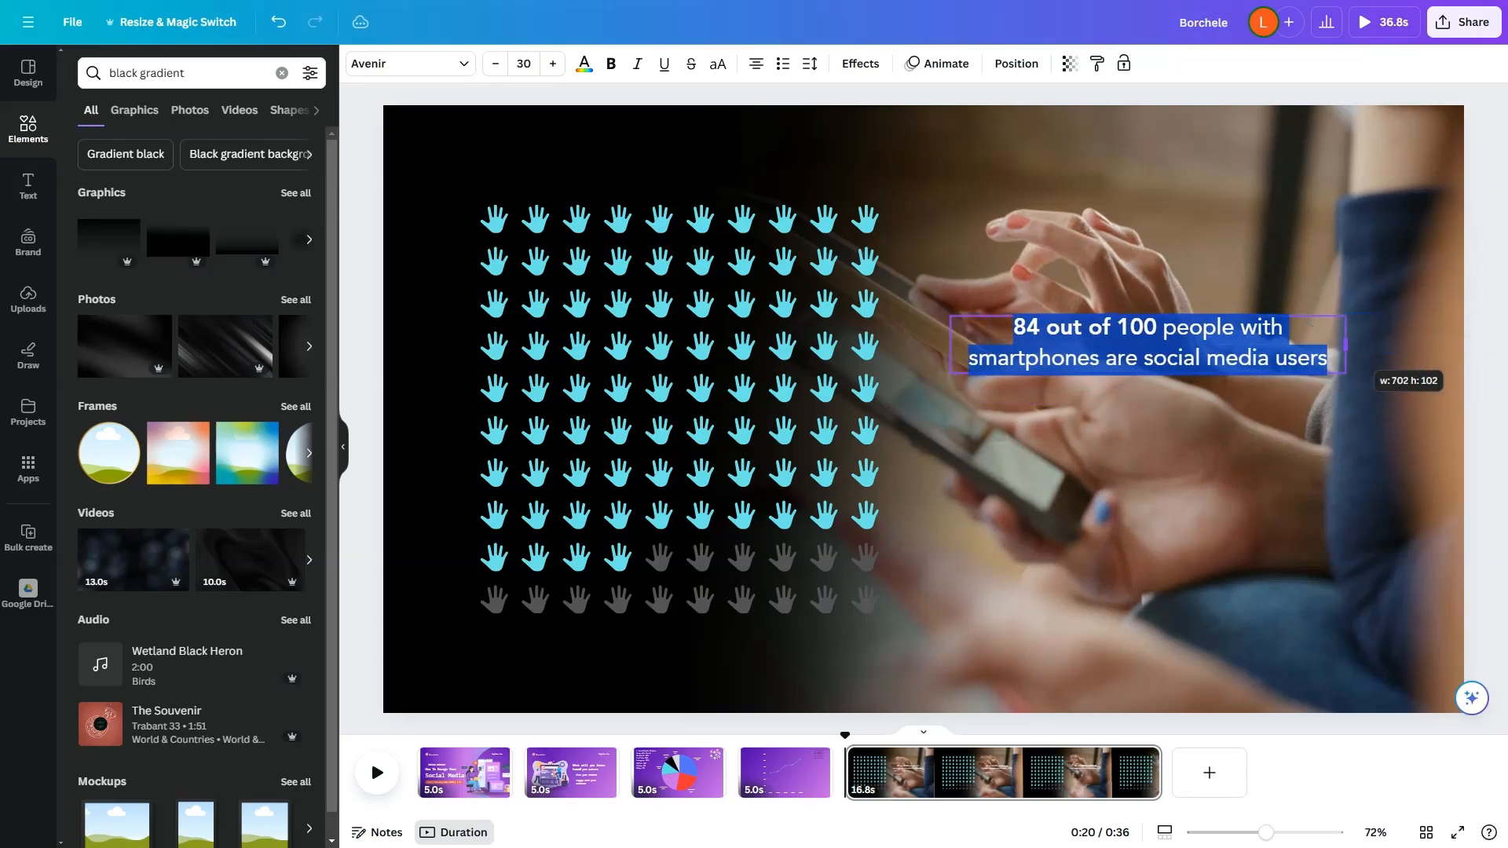
Step: Apply a black Background text effect with roundness 0 to the caption and move it to the page's lower right
{"action": "left_click", "coordinate": [861, 64]}
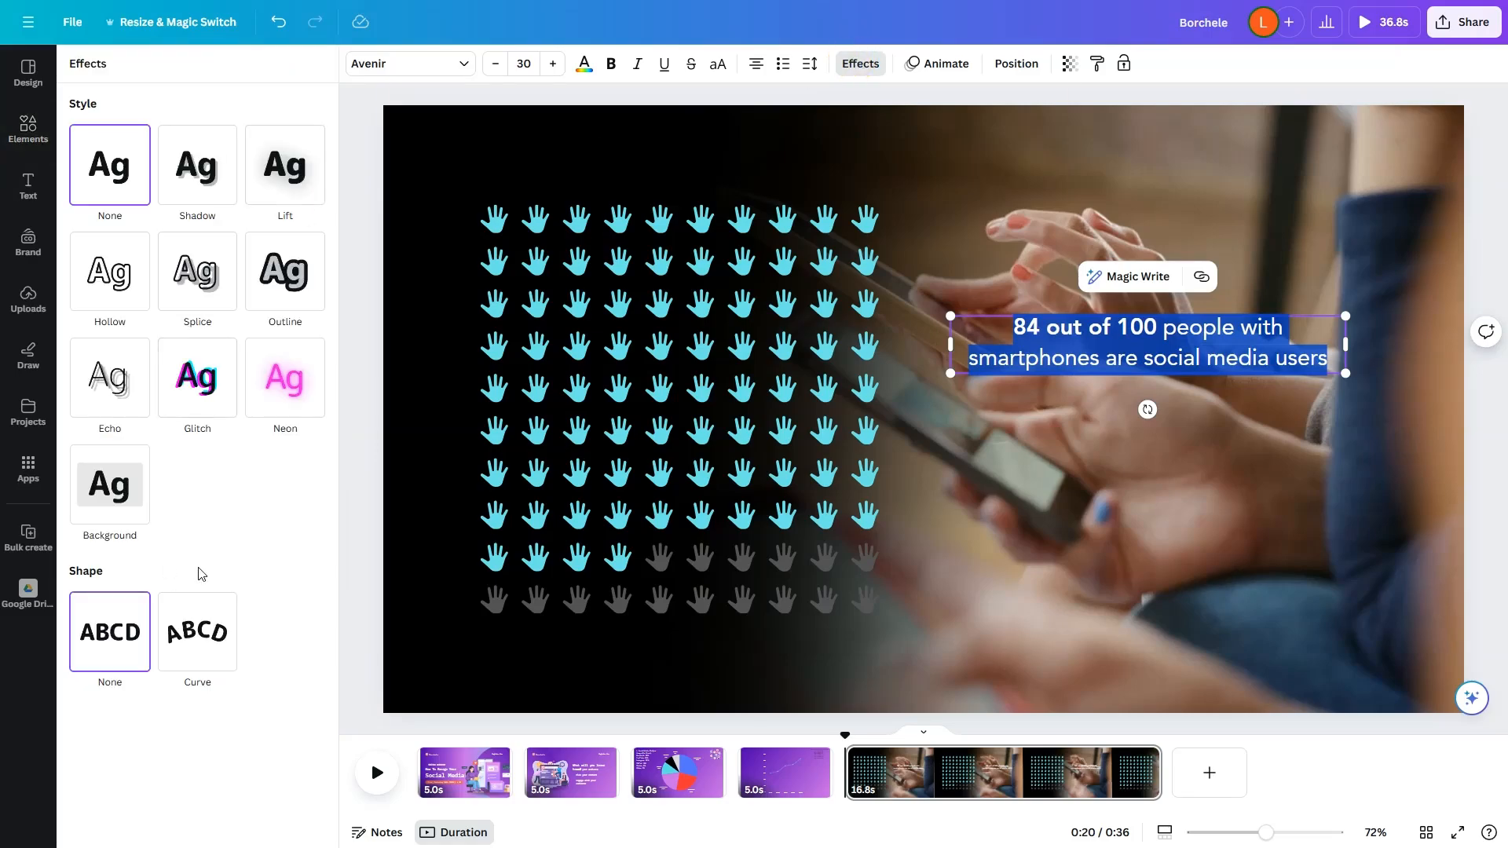
{"action": "left_click", "coordinate": [125, 489]}
{"action": "left_click_drag", "start_coordinate": [169, 572], "coordinate": [76, 572]}
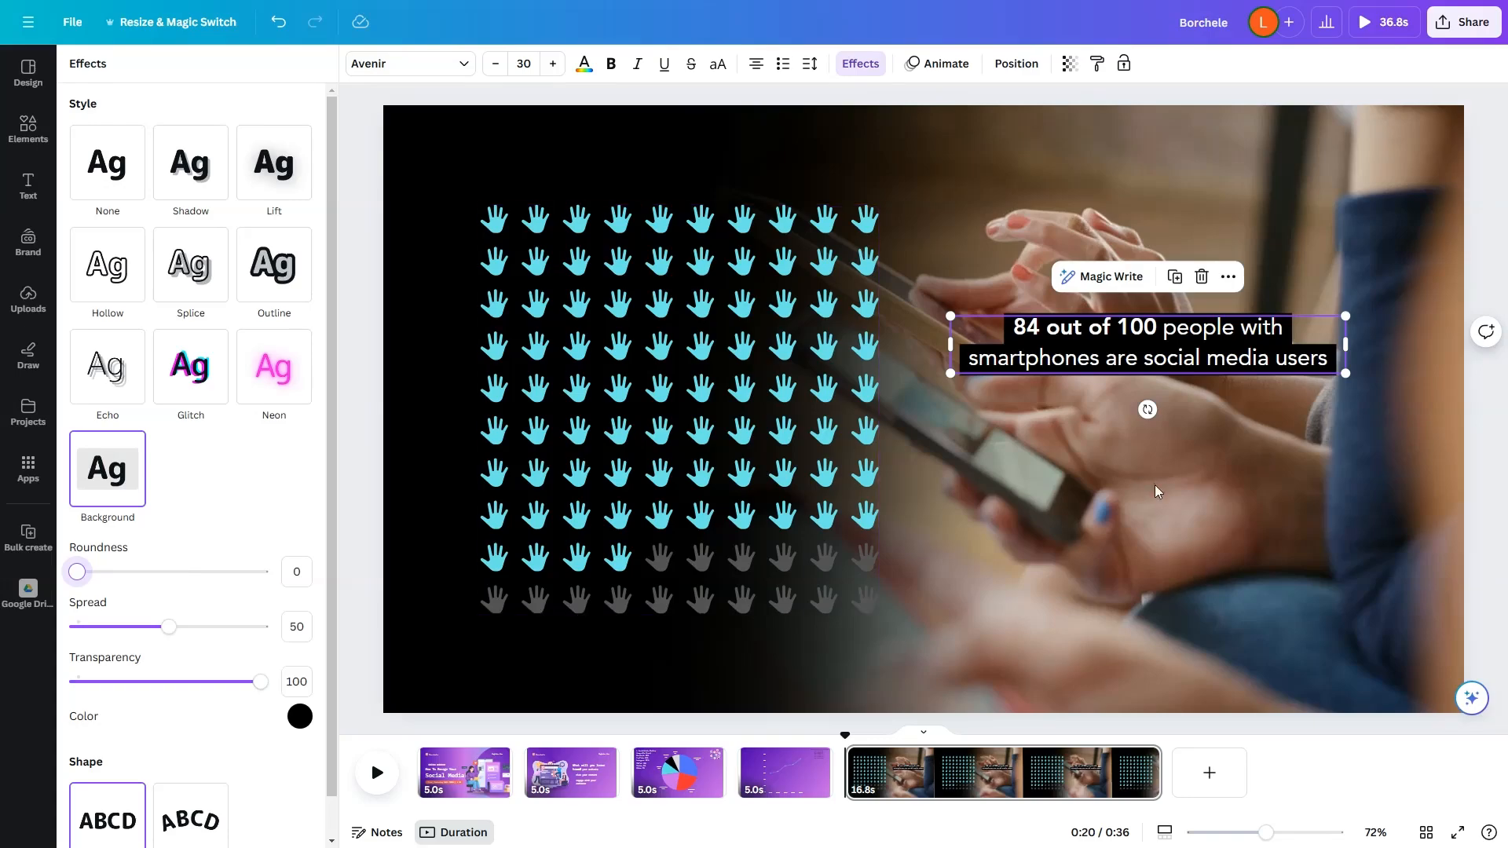
{"action": "left_click_drag", "start_coordinate": [1207, 328], "coordinate": [1264, 570]}
Step: Color the pictogram's filled hands light green
{"action": "left_click", "coordinate": [757, 498]}
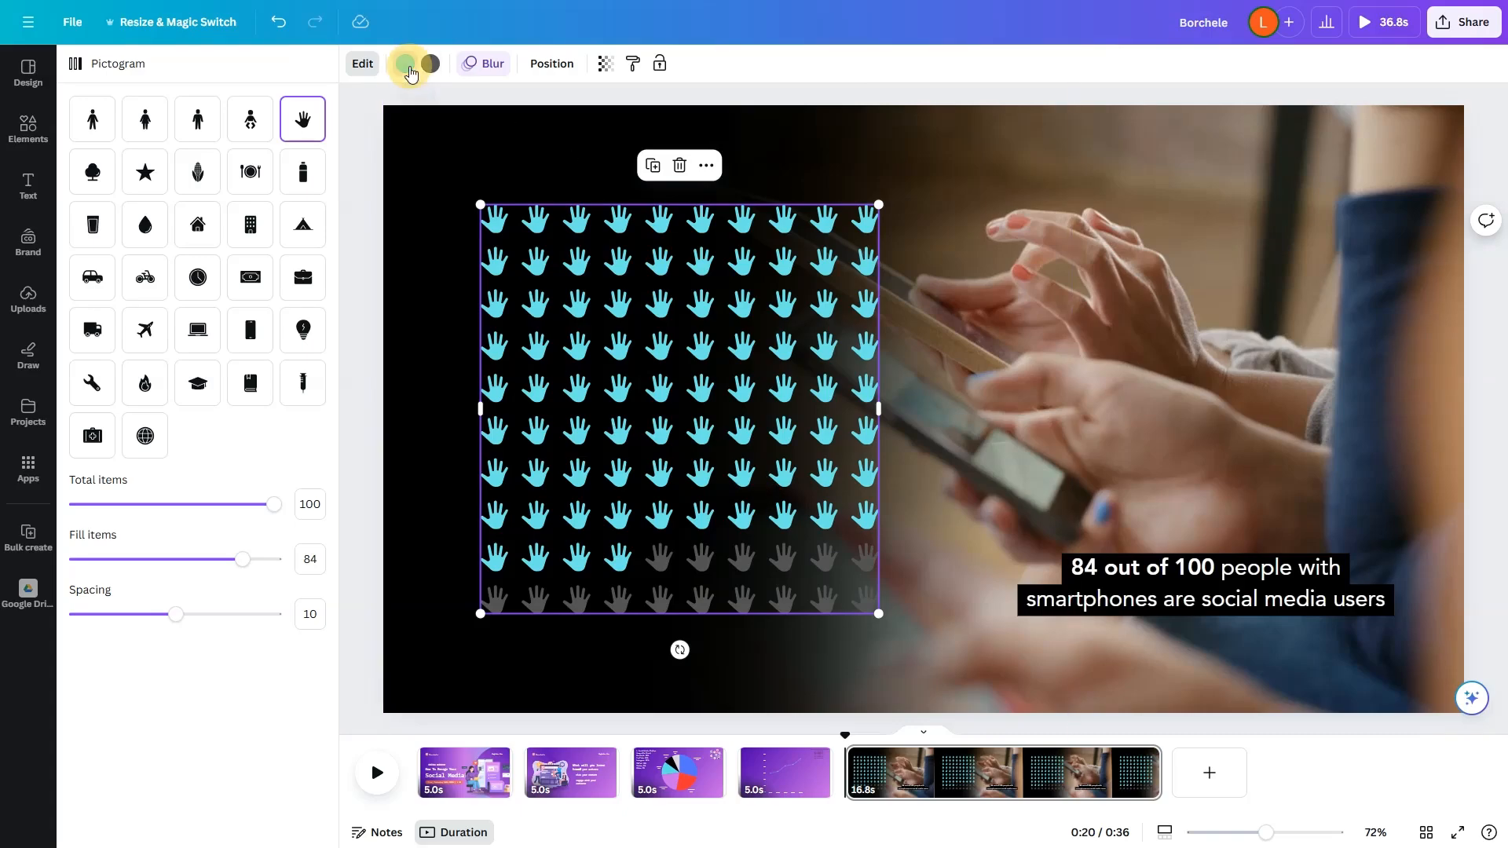
{"action": "left_click", "coordinate": [405, 64]}
{"action": "left_click", "coordinate": [172, 717]}
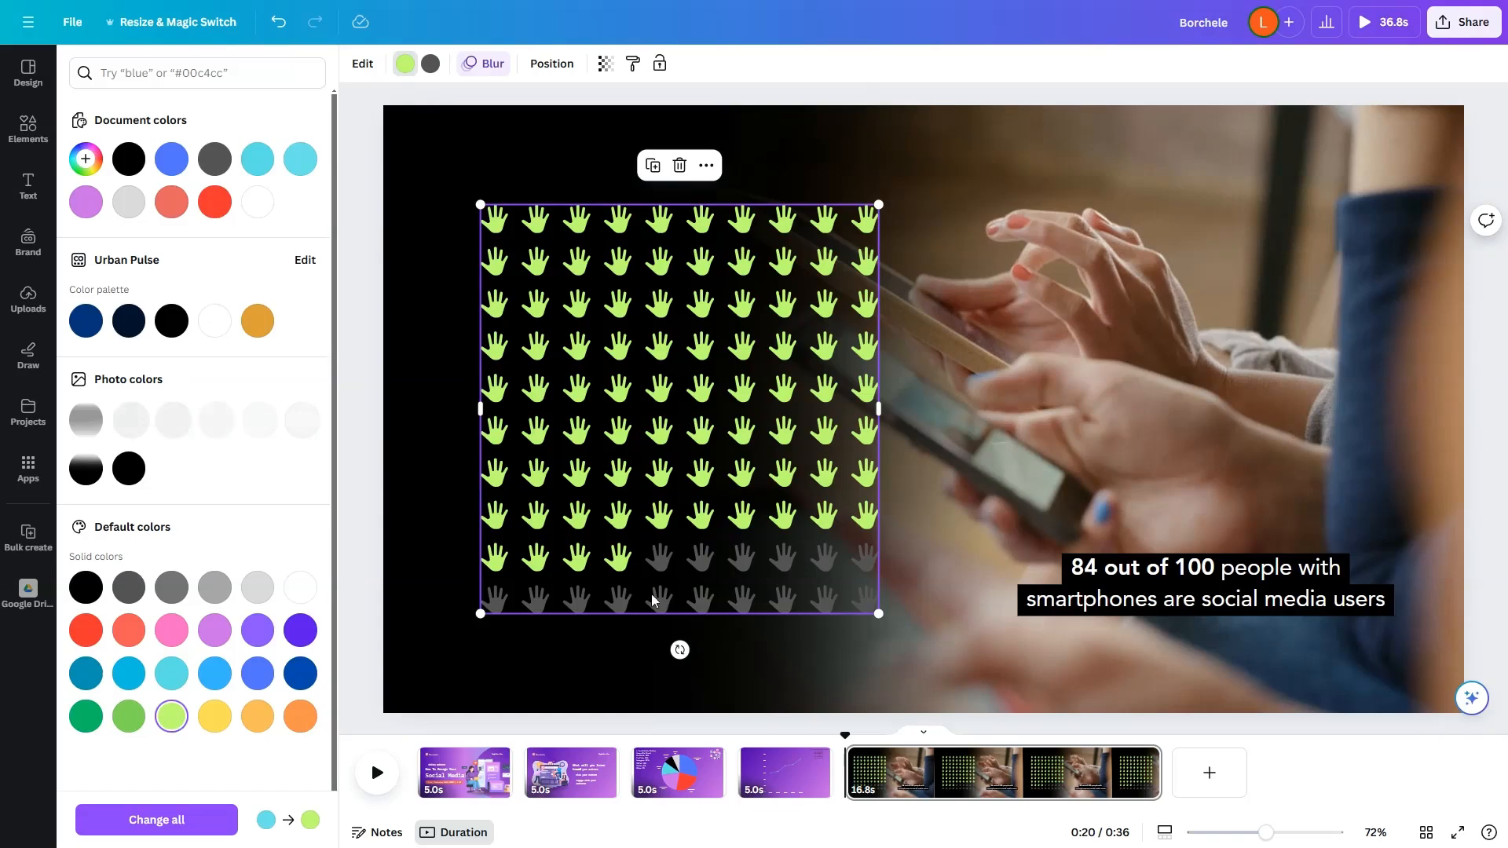
{"action": "left_click", "coordinate": [1484, 446]}
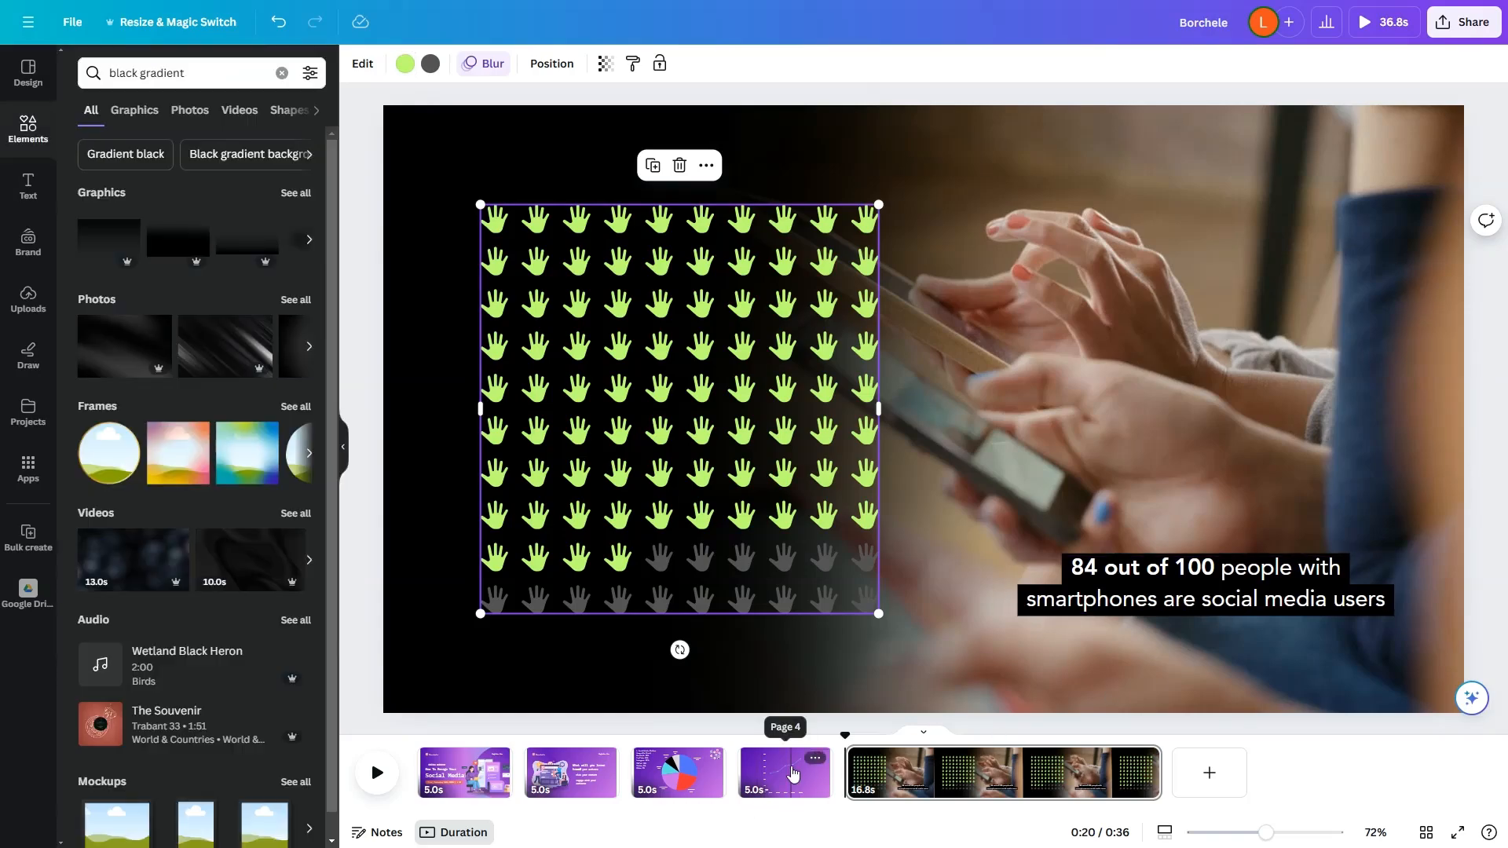
Step: Preview the whole presentation from the start of the first page
{"action": "left_click", "coordinate": [469, 774]}
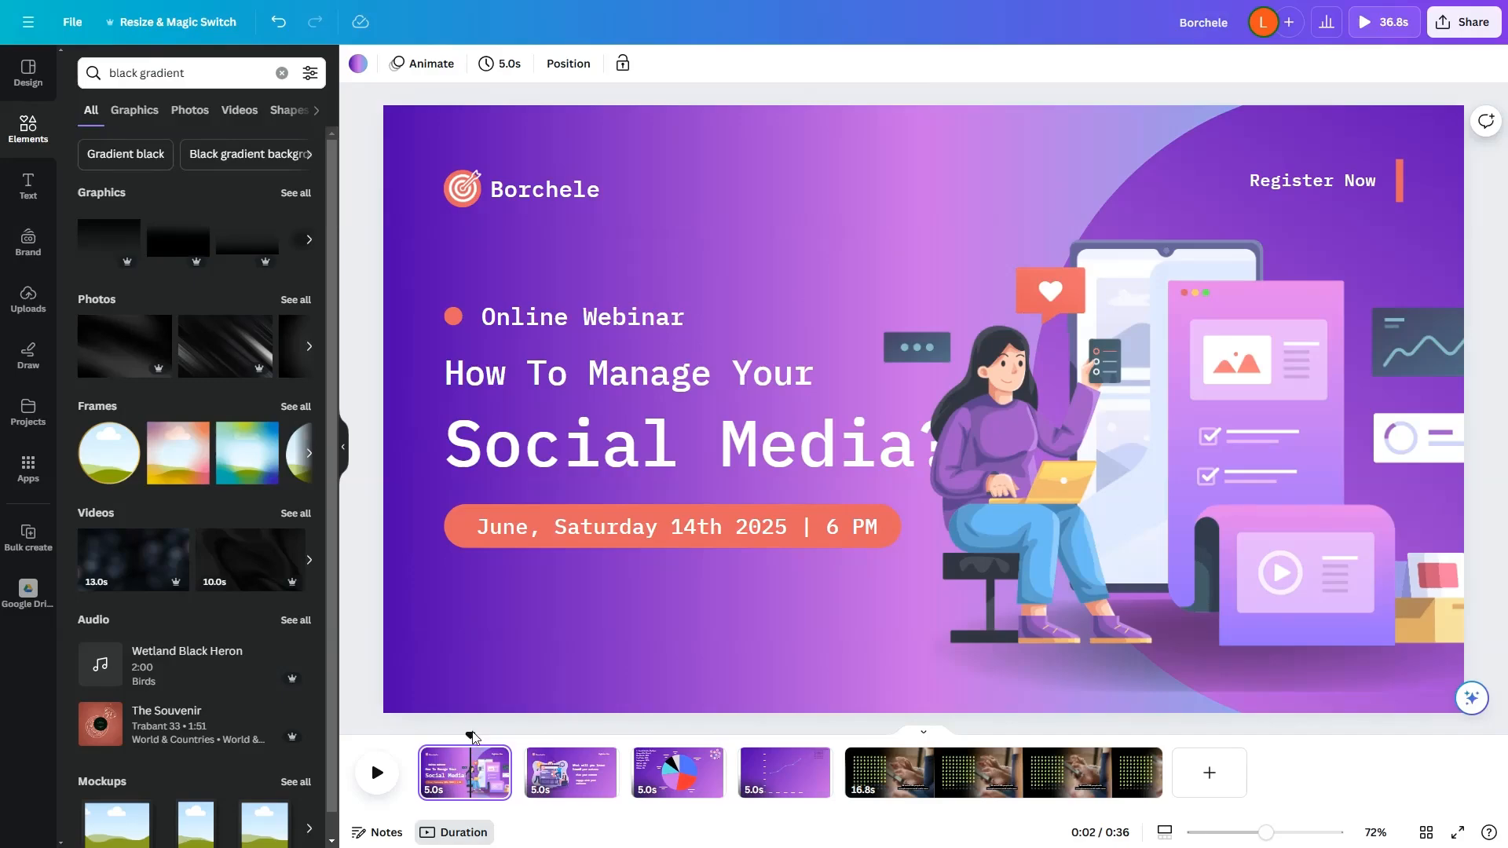
{"action": "left_click", "coordinate": [472, 737]}
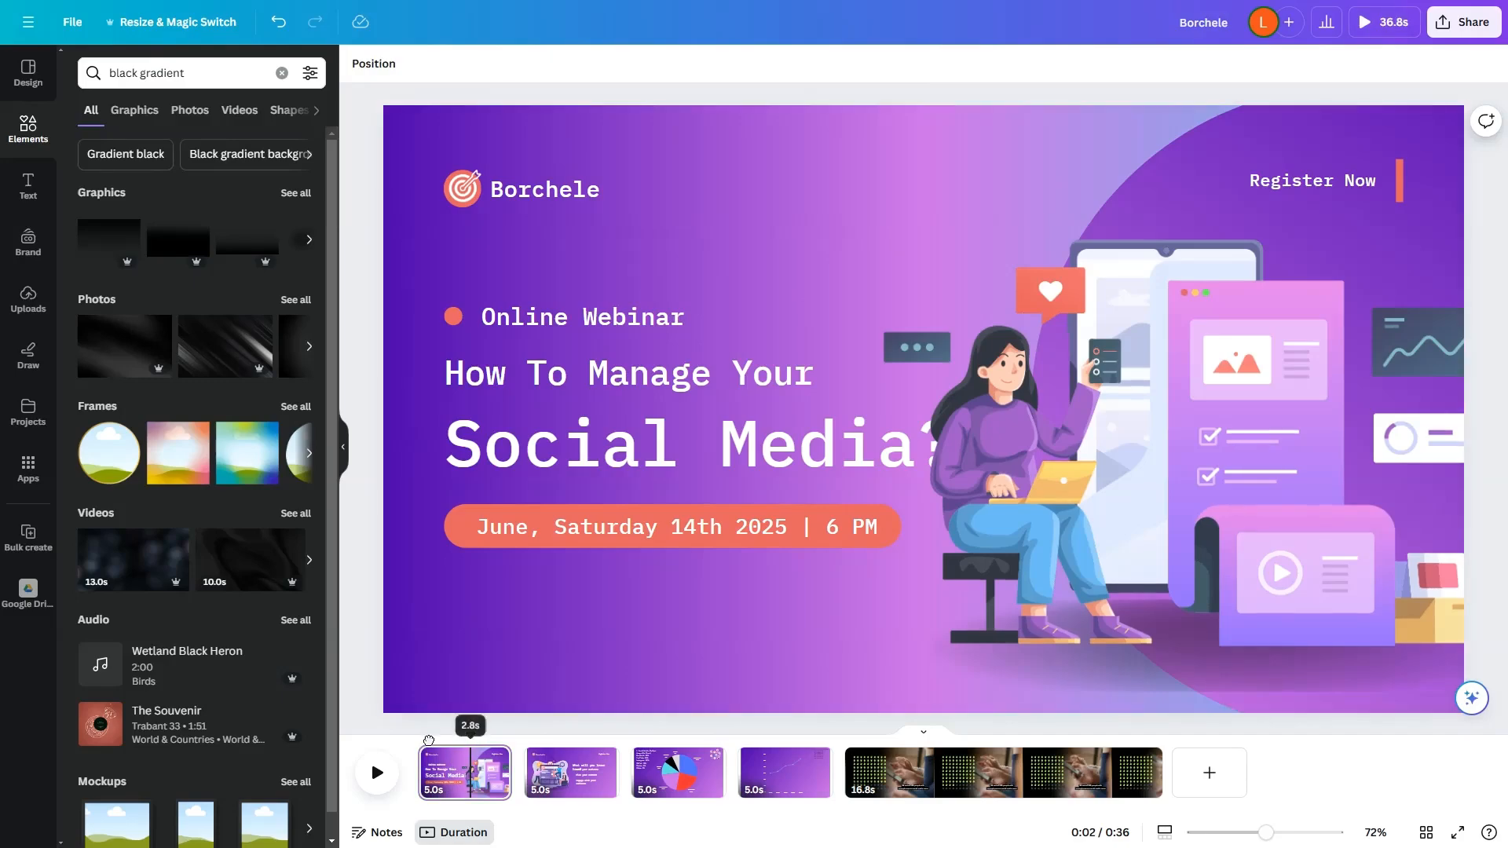
{"action": "left_click_drag", "start_coordinate": [429, 740], "coordinate": [417, 741]}
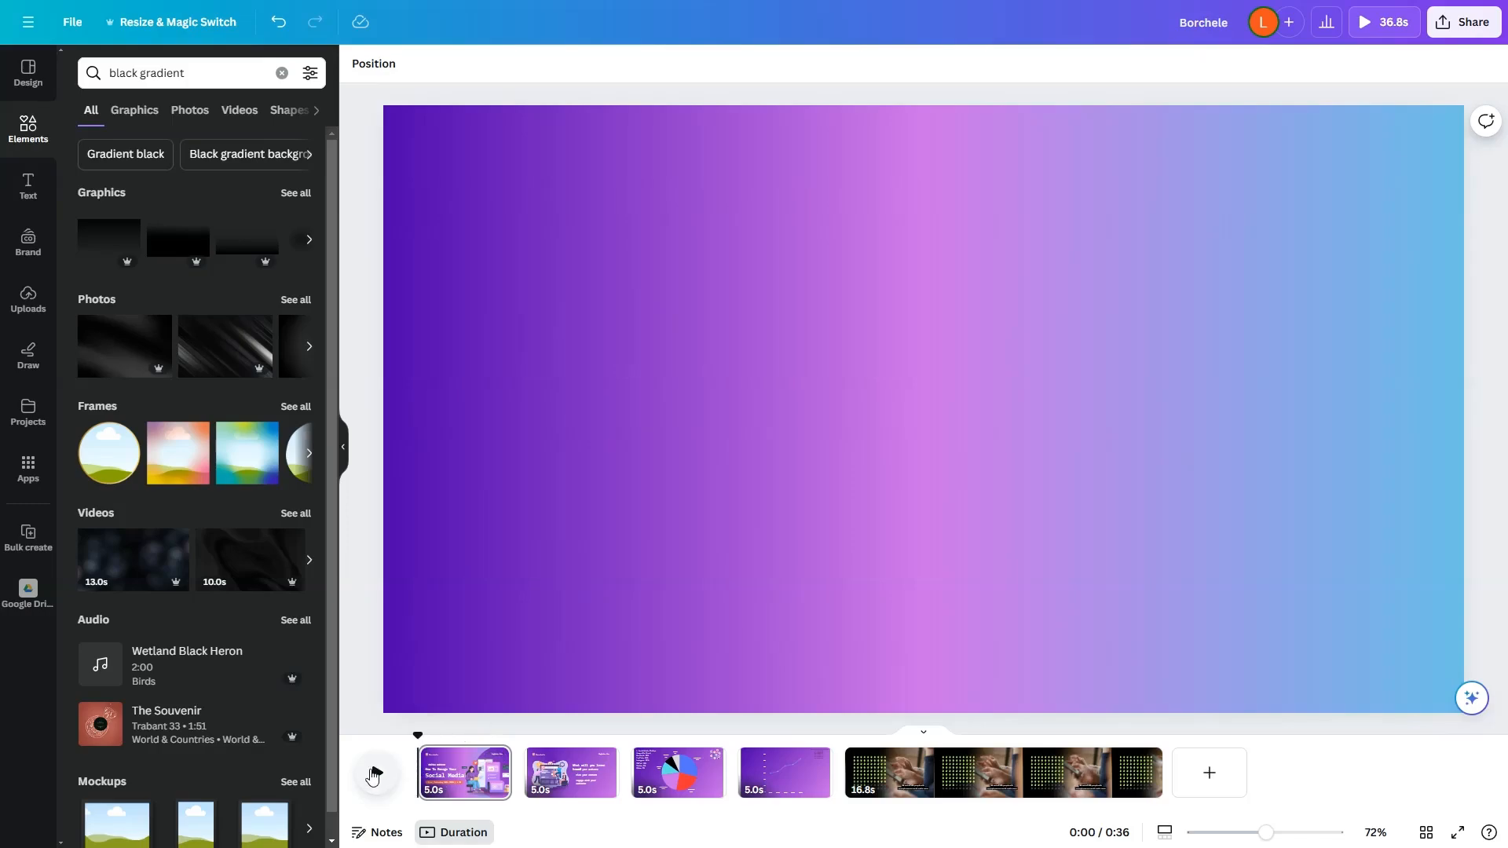
{"action": "left_click", "coordinate": [374, 775]}
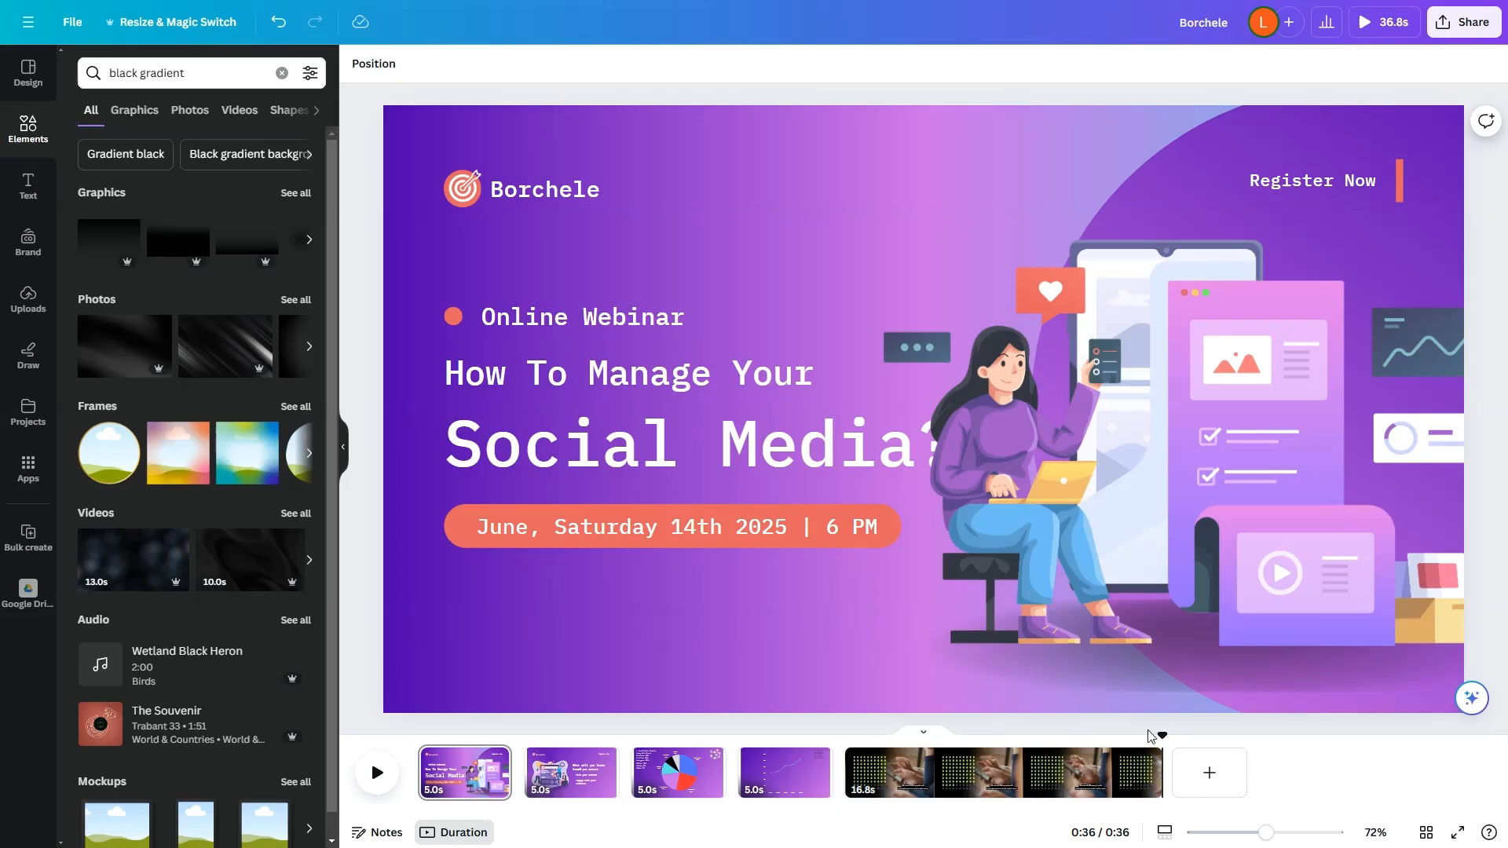
Step: Add the lo-fi track "Aesthetic Things" from Tunetank to the timeline, starting at the first page
{"action": "left_click_drag", "start_coordinate": [1160, 736], "coordinate": [1028, 742]}
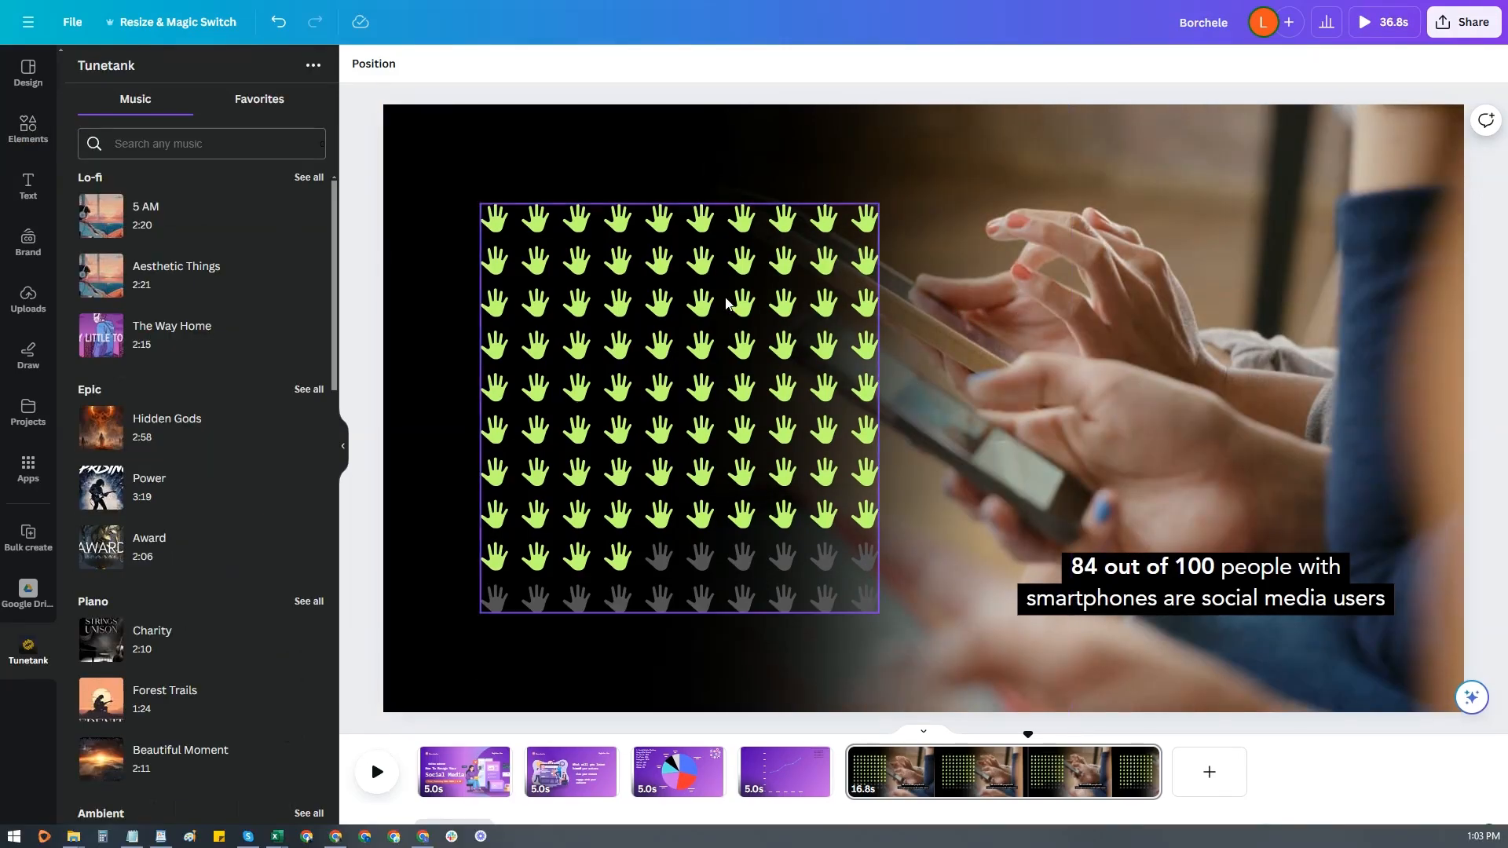
{"action": "mouse_move", "coordinate": [119, 292]}
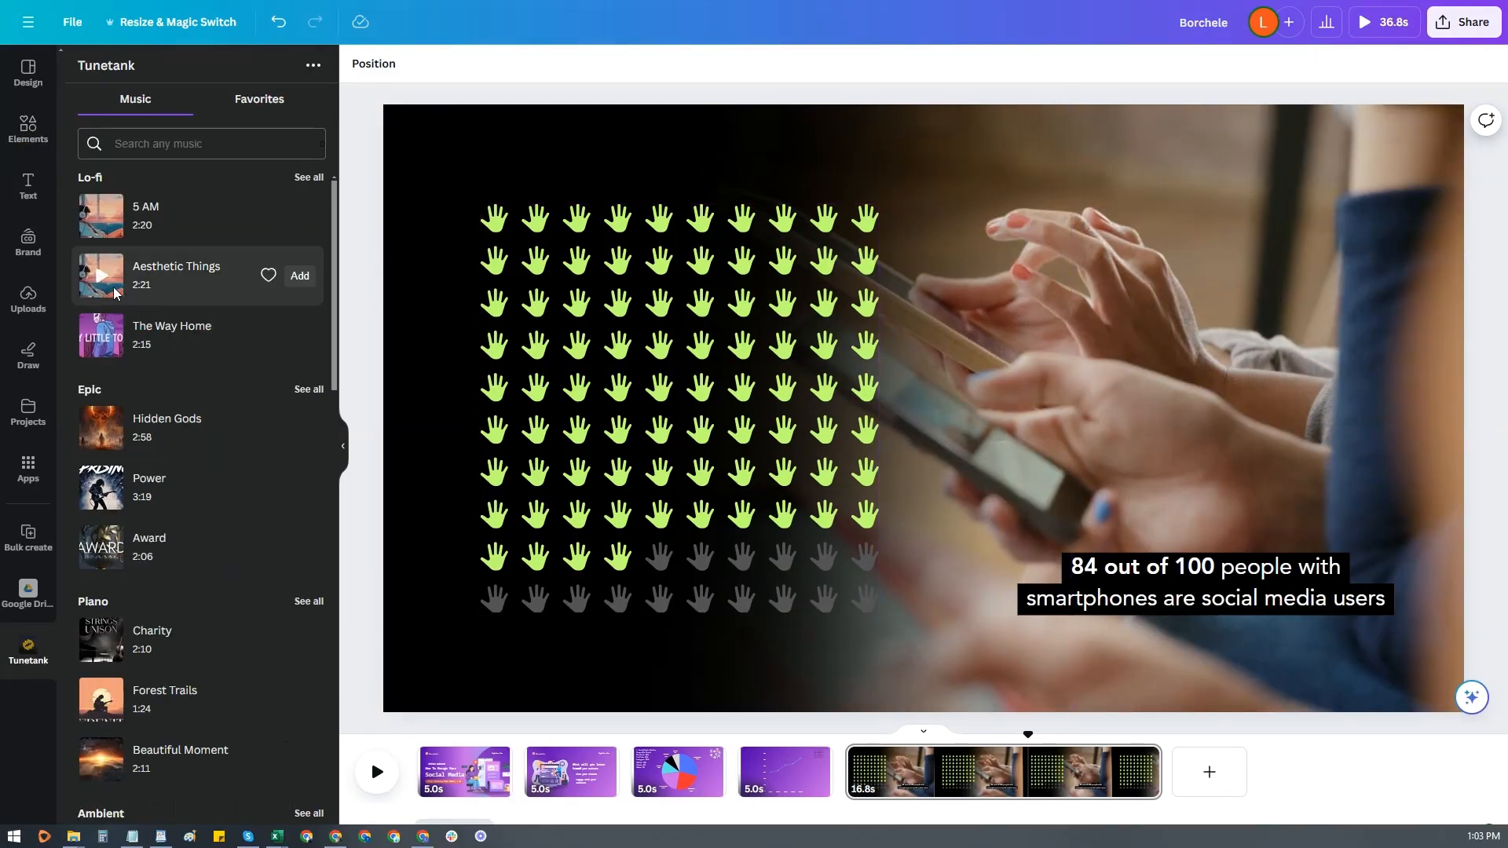
{"action": "left_click_drag", "start_coordinate": [116, 292], "coordinate": [419, 785]}
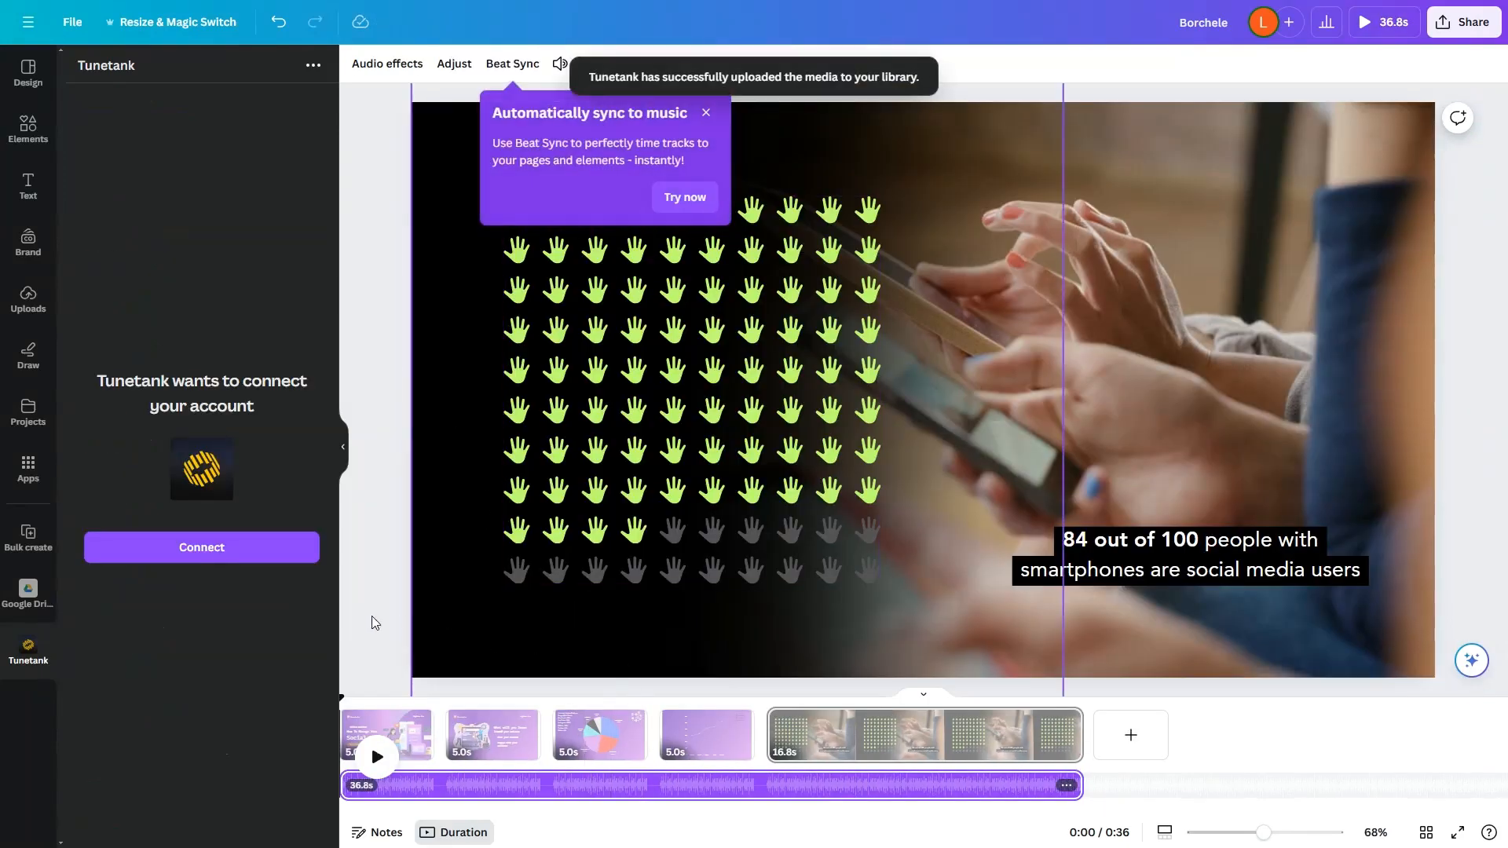
{"action": "left_click", "coordinate": [379, 635]}
{"action": "left_click", "coordinate": [363, 658]}
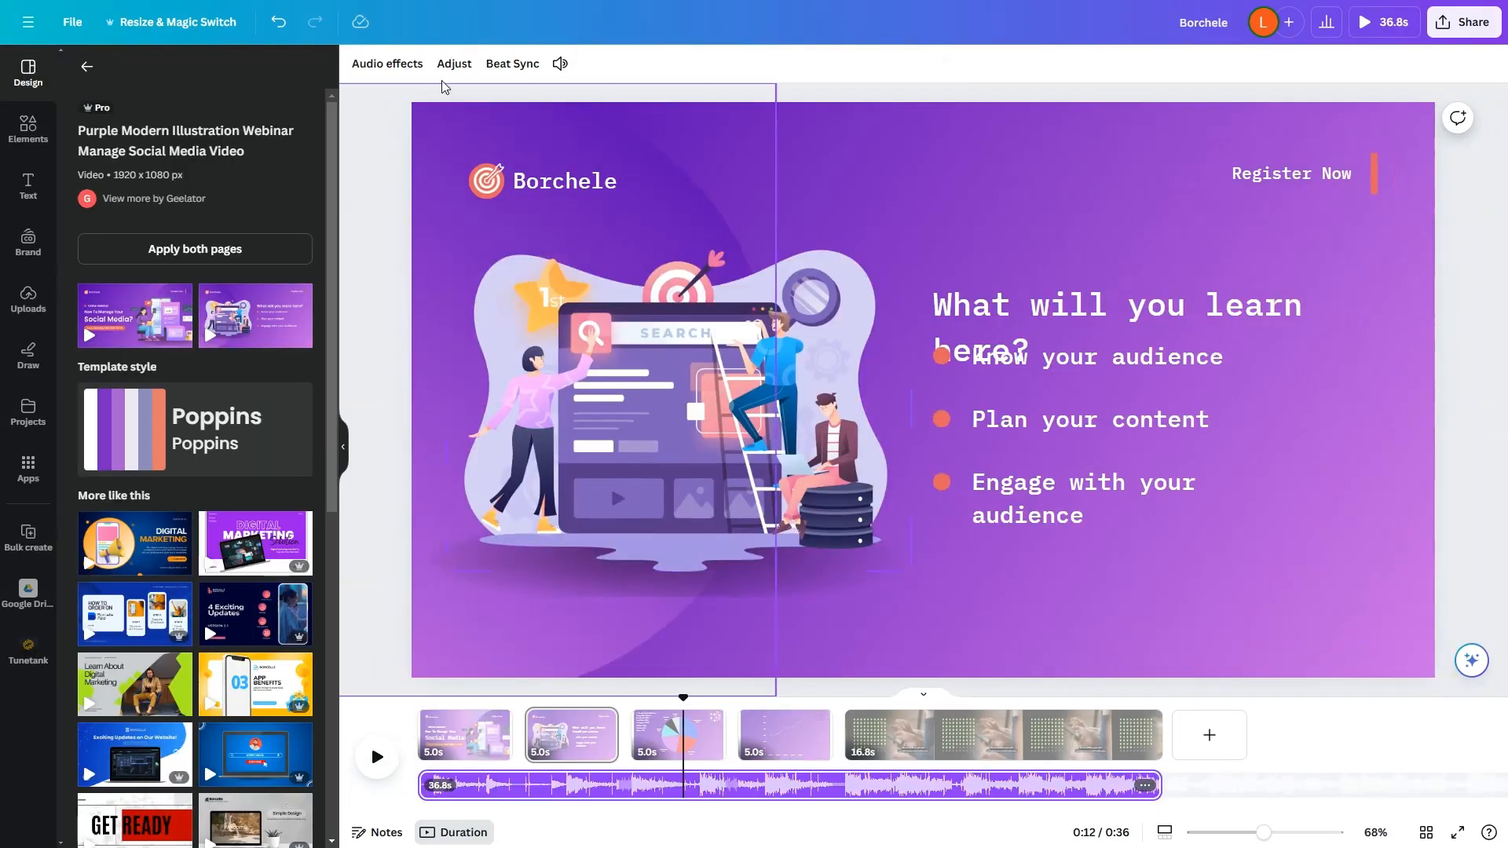
Step: Give the music track a fade in of 2.6 s and a fade out of 2.8 s
{"action": "left_click", "coordinate": [458, 66]}
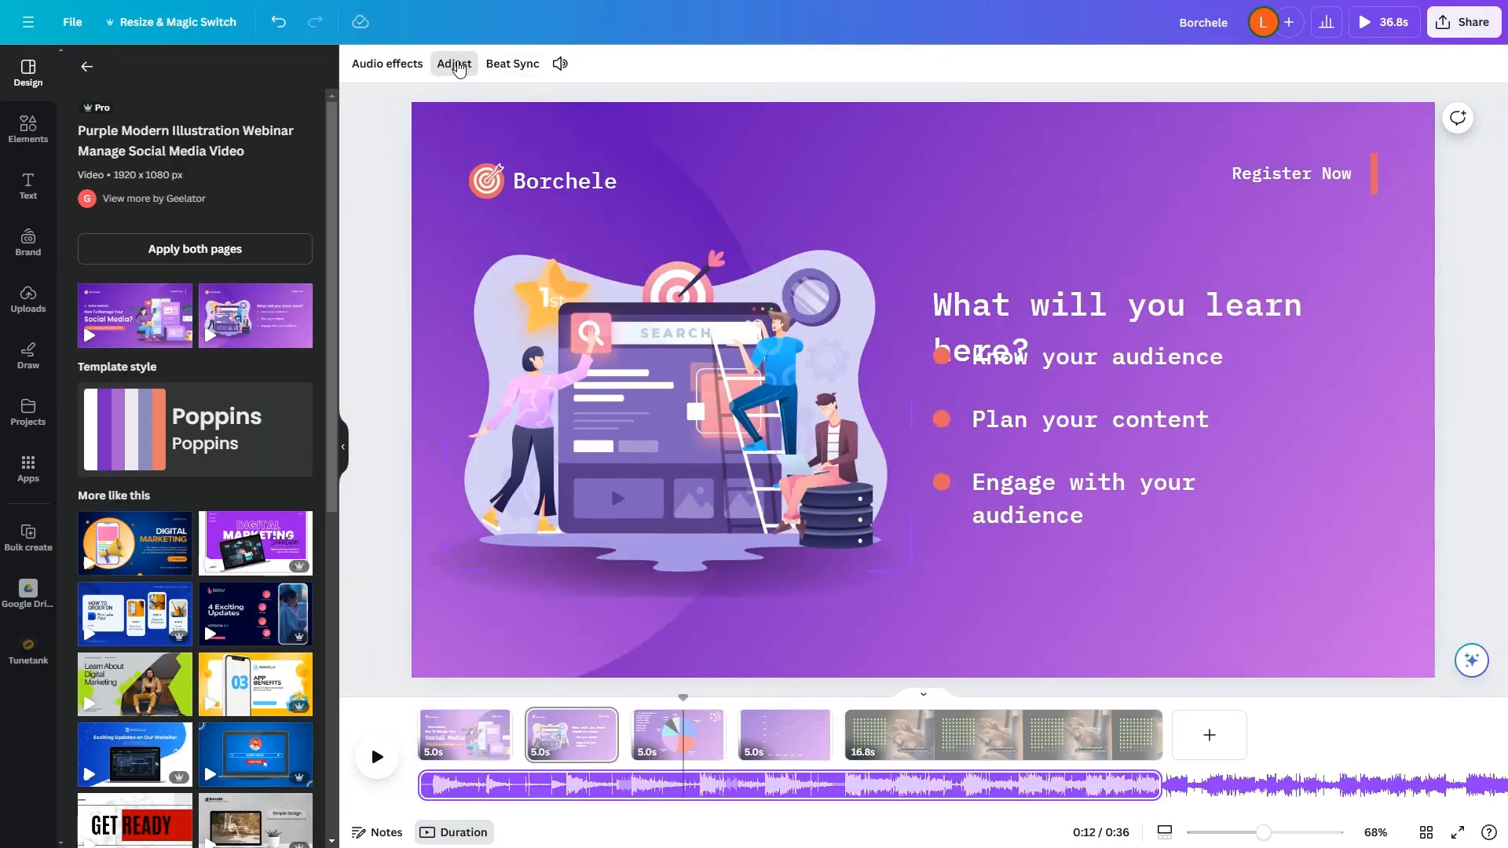
{"action": "left_click", "coordinate": [388, 64]}
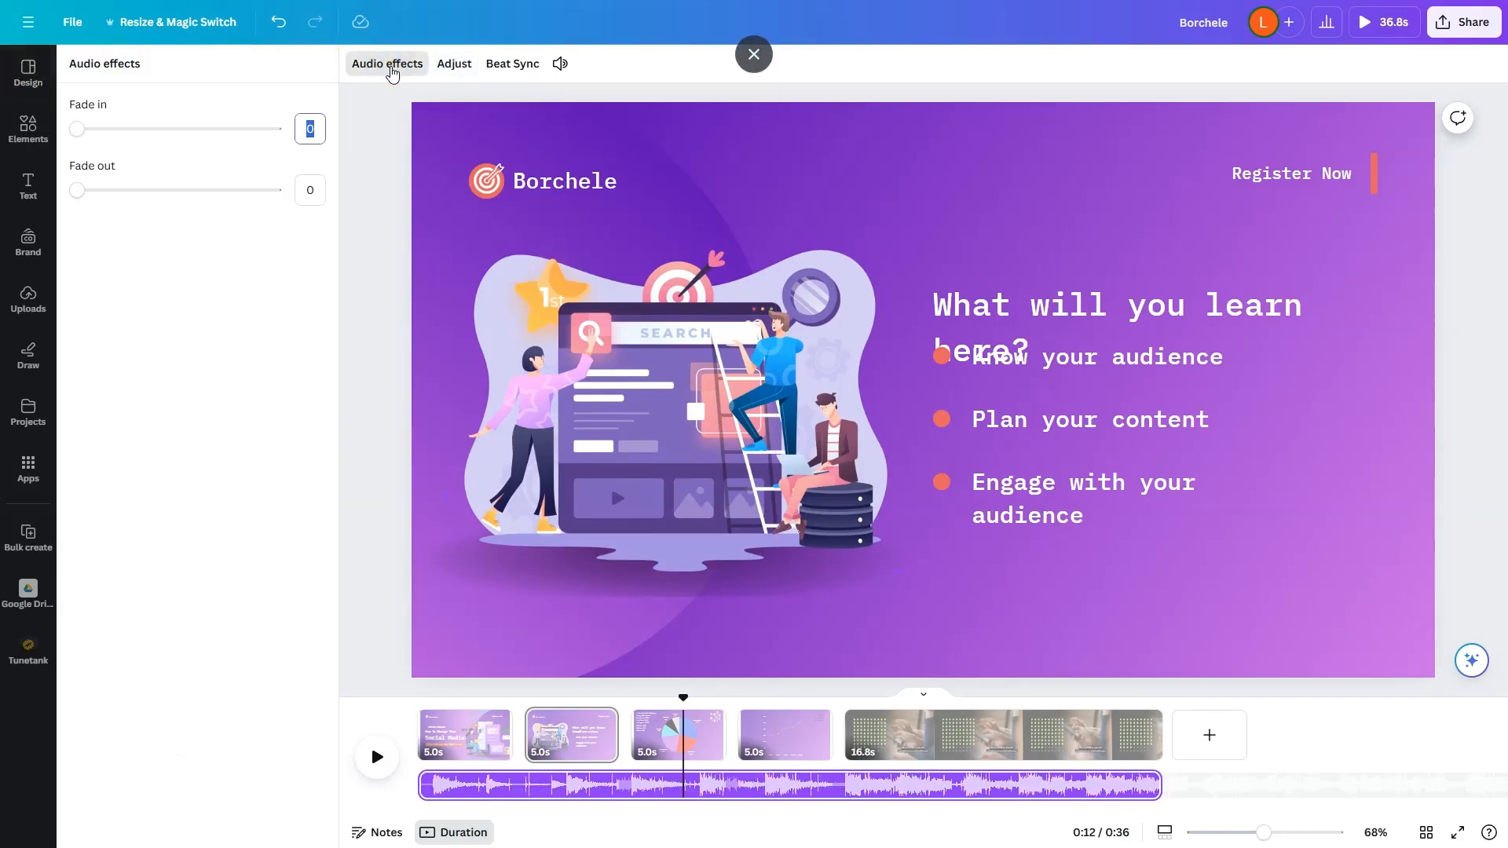
{"action": "left_click", "coordinate": [180, 129]}
{"action": "left_click", "coordinate": [188, 190]}
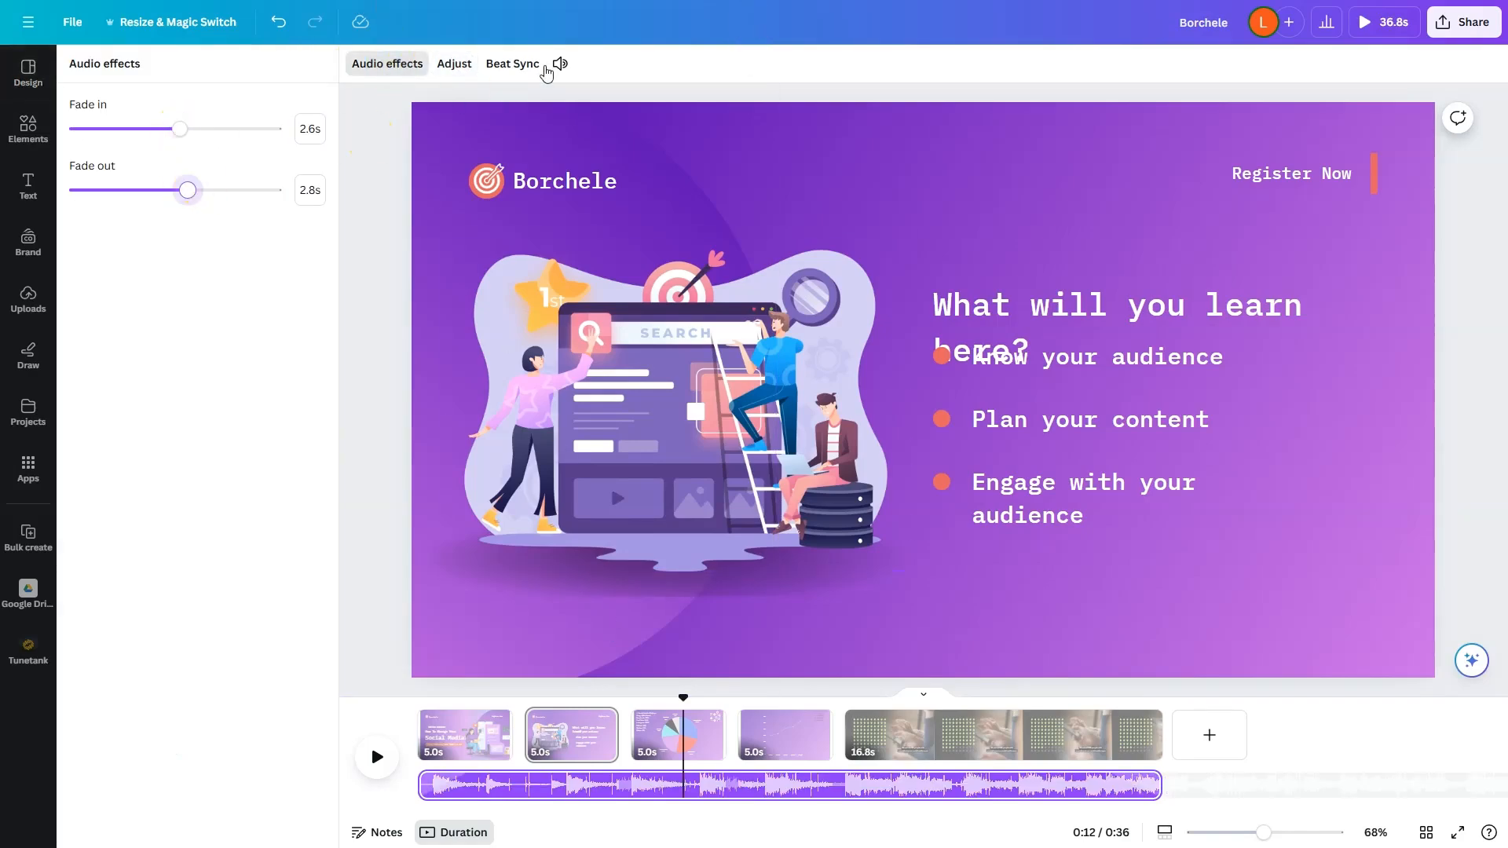
Step: Set the music track's volume to 8 and play back part of the presentation to check the sound
{"action": "left_click", "coordinate": [559, 64]}
{"action": "left_click_drag", "start_coordinate": [591, 155], "coordinate": [571, 158]}
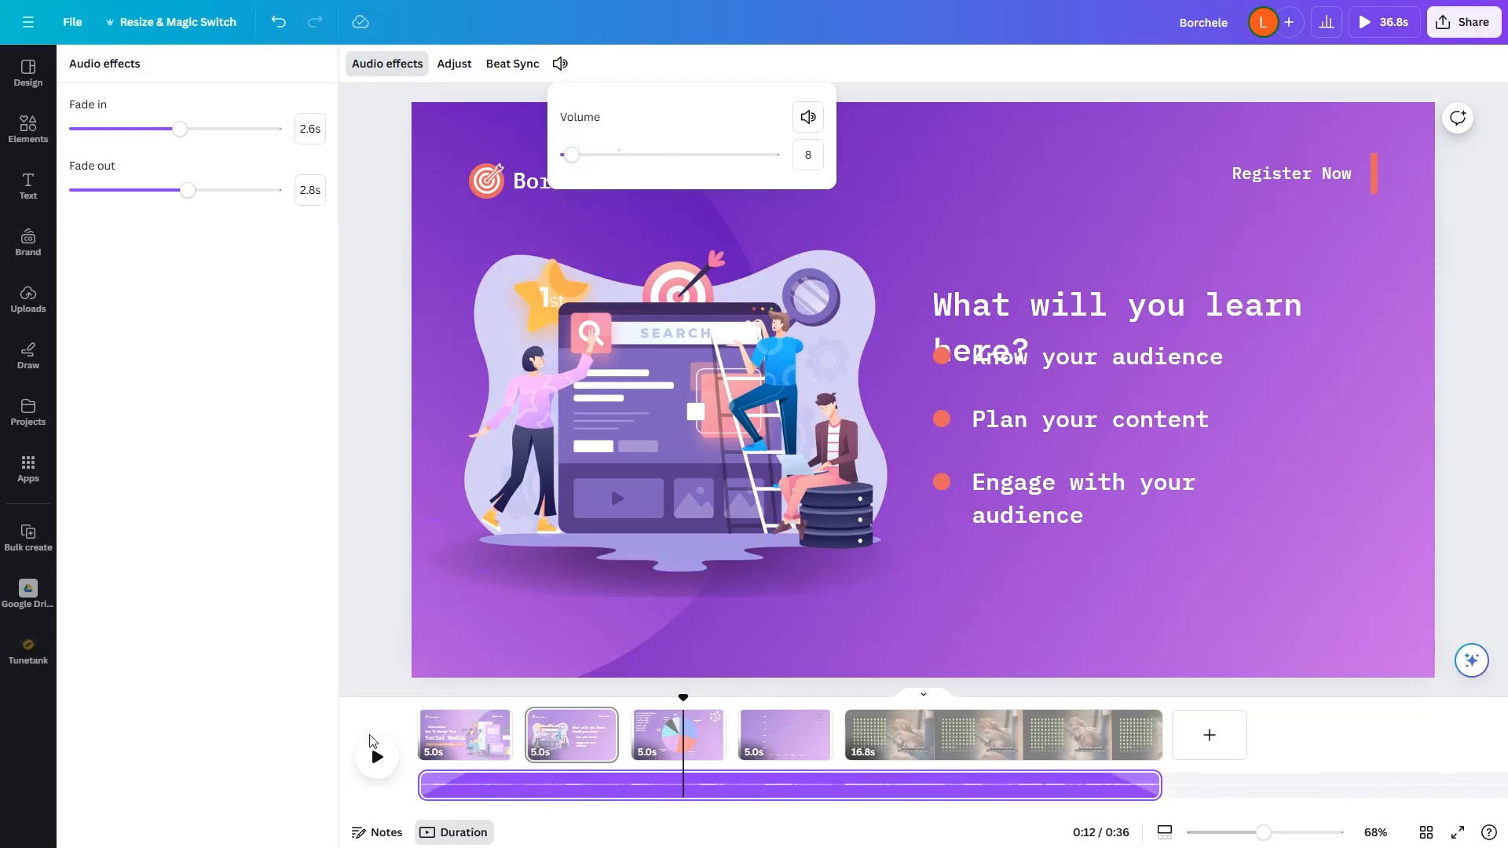
{"action": "left_click", "coordinate": [378, 764]}
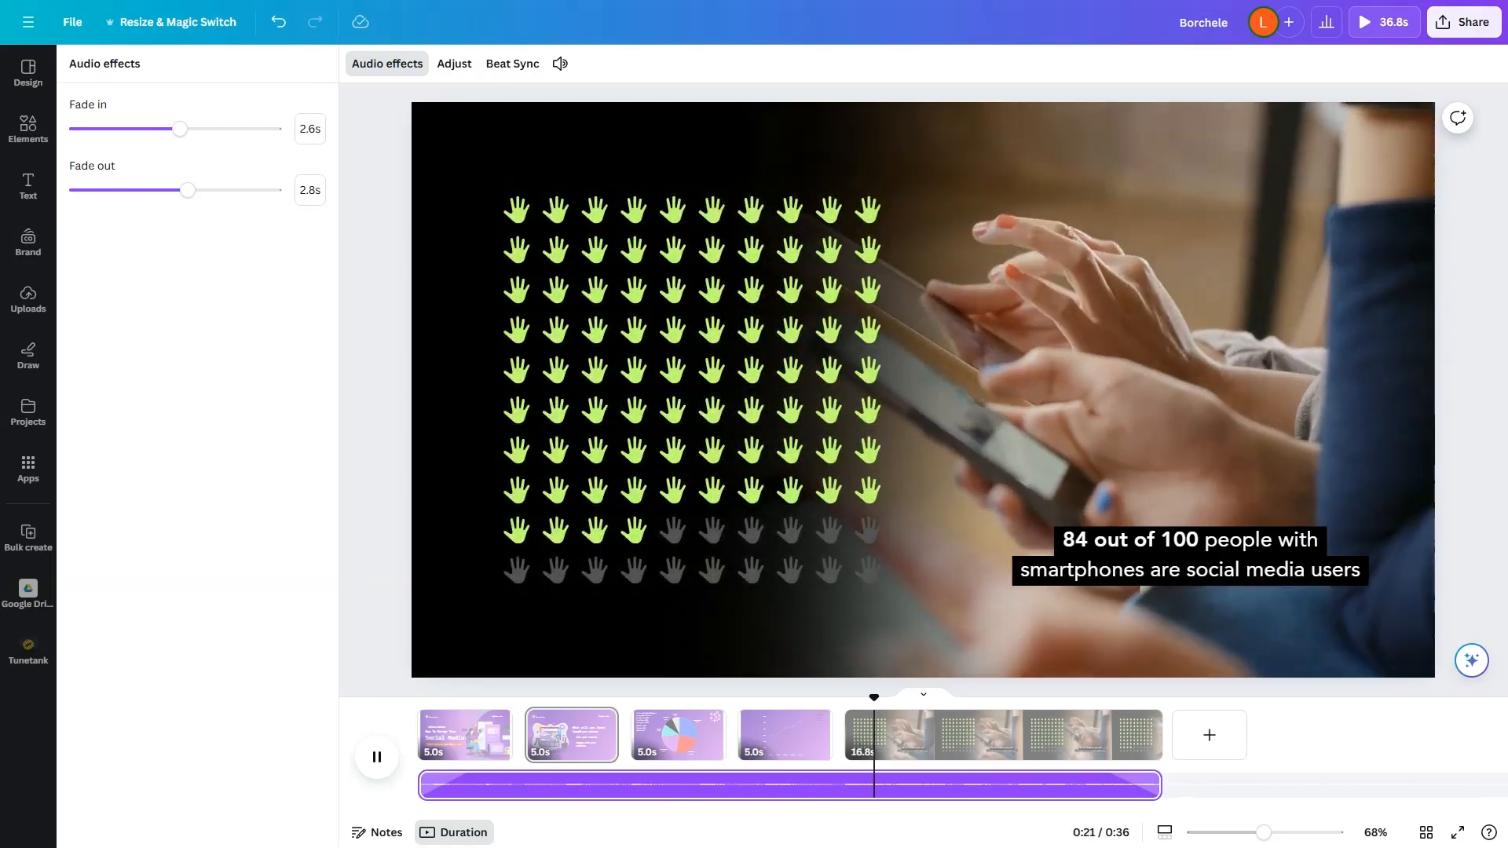
{"action": "left_click", "coordinate": [377, 757]}
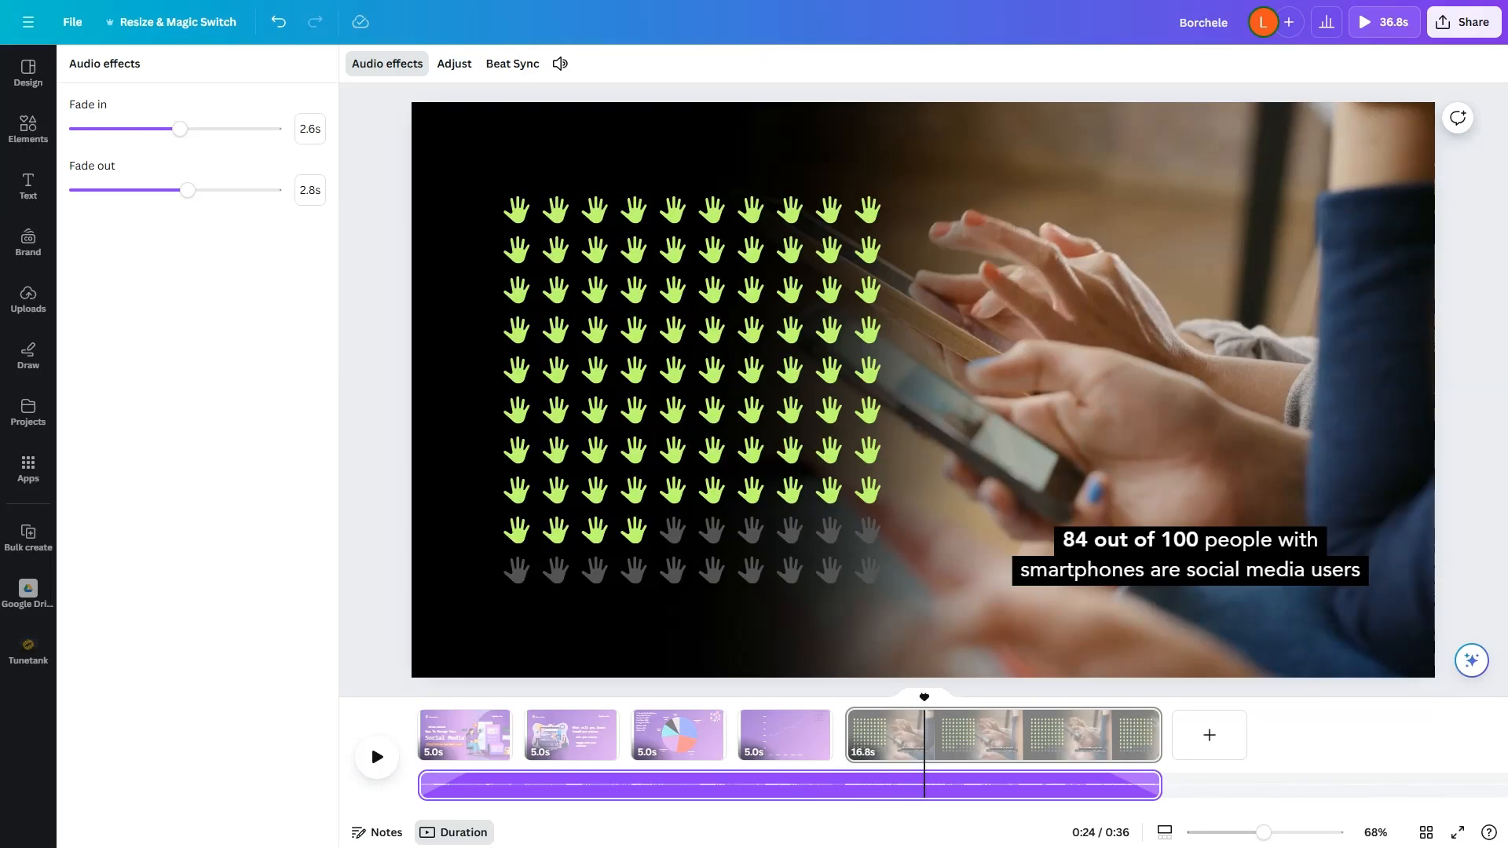
Step: Download all five pages of the presentation as an MP4 video in 1080p quality
{"action": "left_click", "coordinate": [1461, 24]}
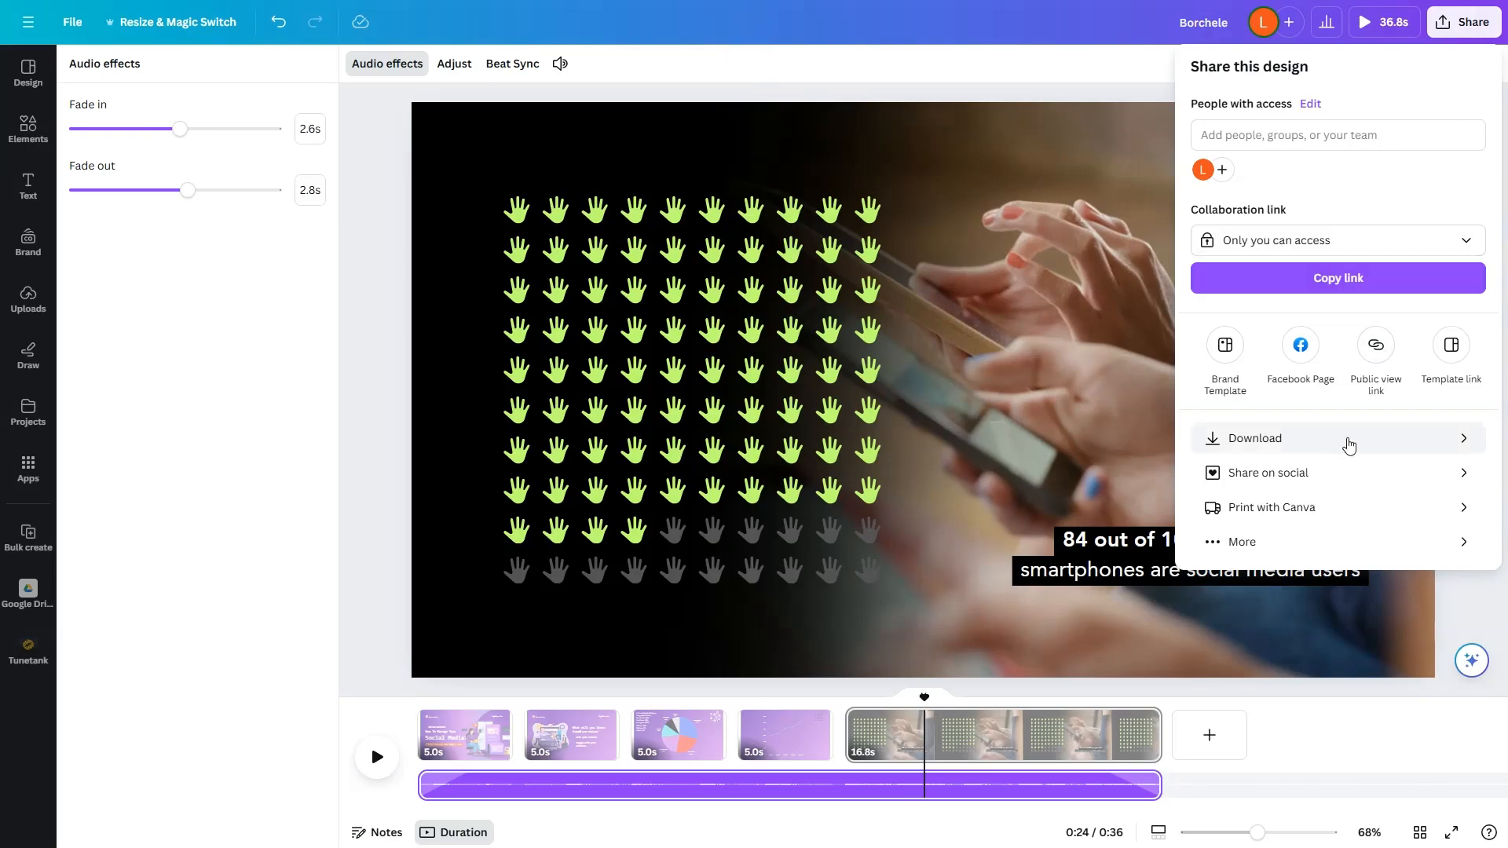
{"action": "left_click", "coordinate": [1349, 445]}
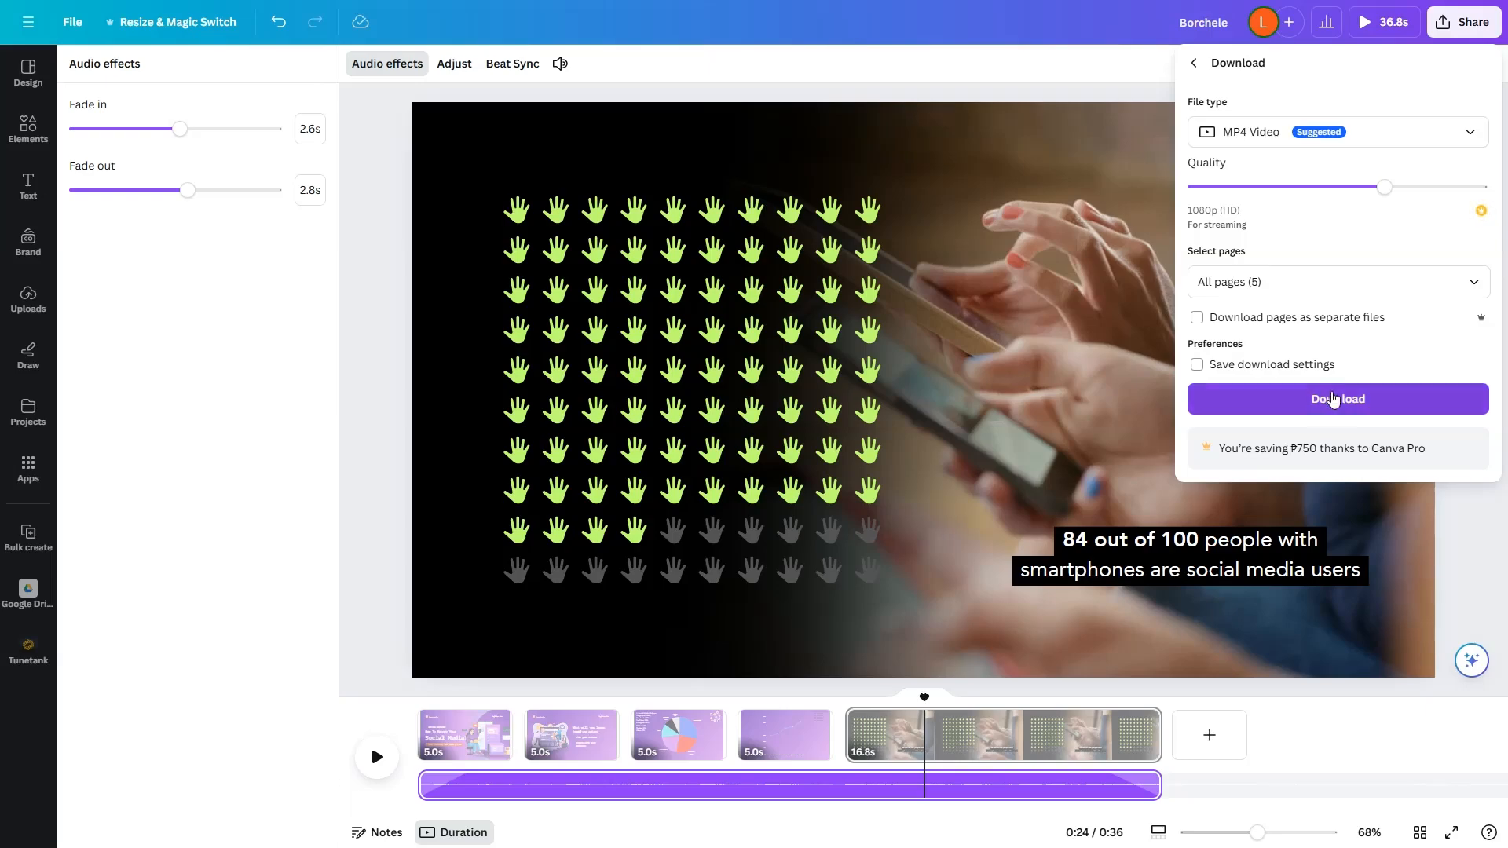
{"action": "left_click", "coordinate": [1332, 403]}
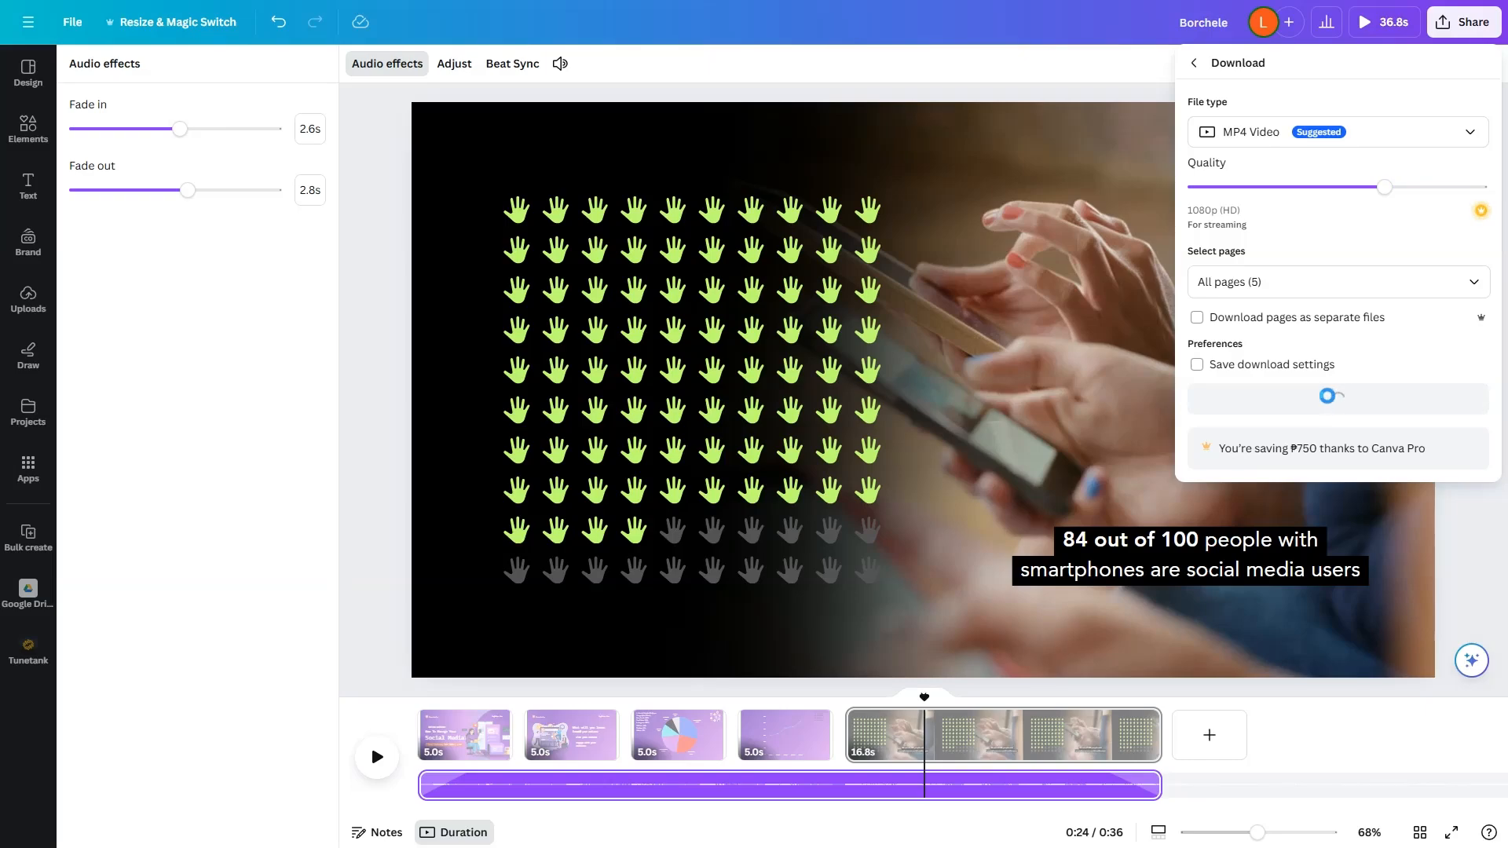